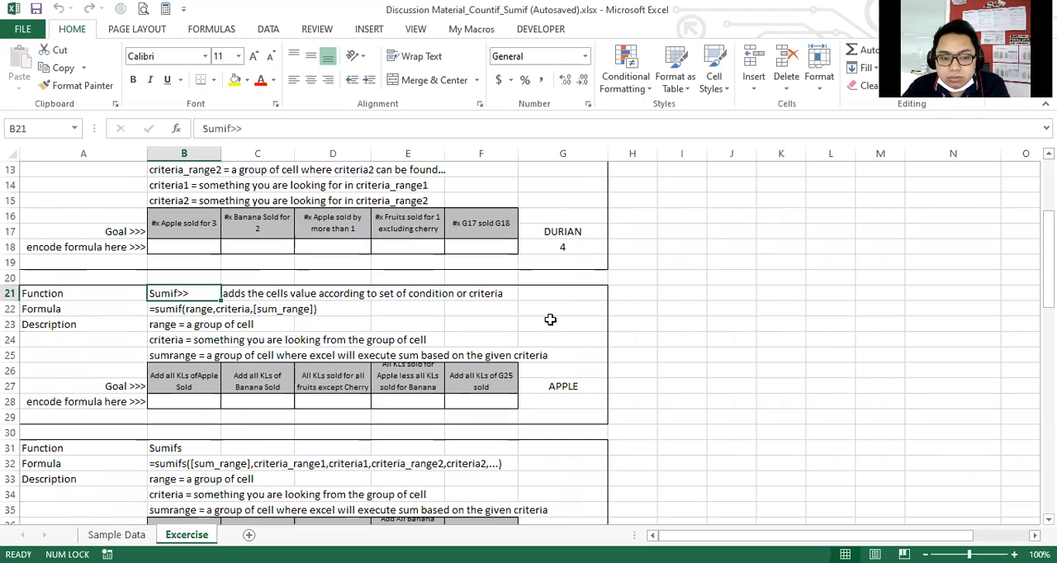
Review the Sumif section's definition, formula syntax and argument descriptions, and its first goal of adding all KLs of Apple sold.
{"action": "left_click", "coordinate": [728, 299]}
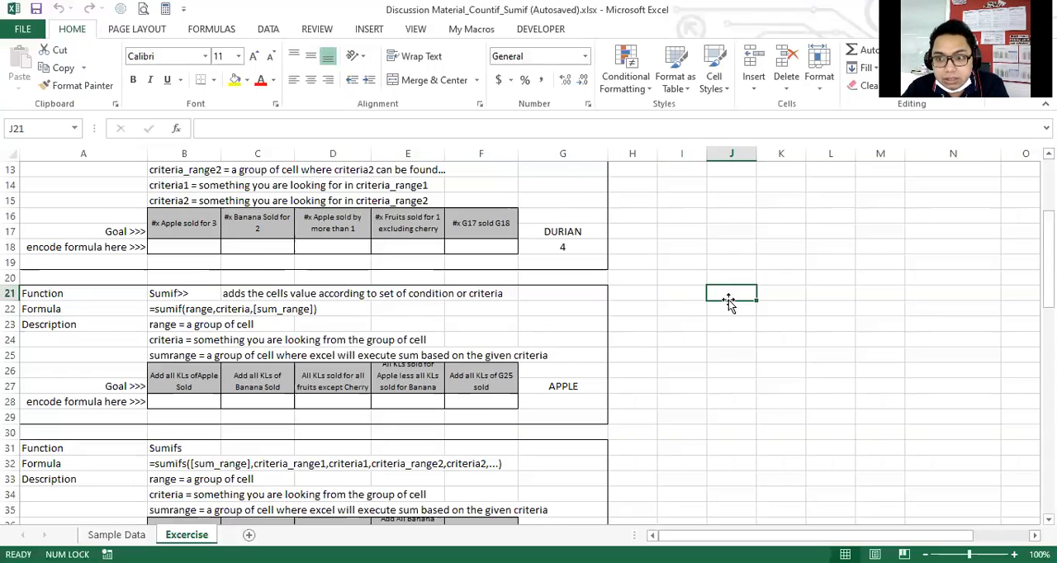
{"action": "left_click", "coordinate": [355, 311]}
{"action": "left_click", "coordinate": [199, 298]}
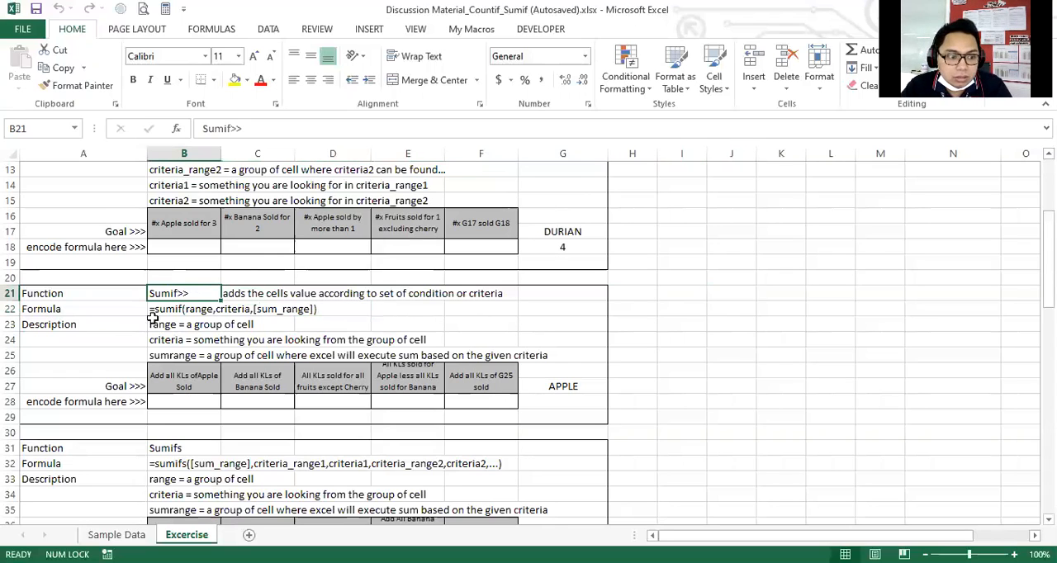
{"action": "left_click", "coordinate": [188, 324]}
{"action": "left_click", "coordinate": [191, 297]}
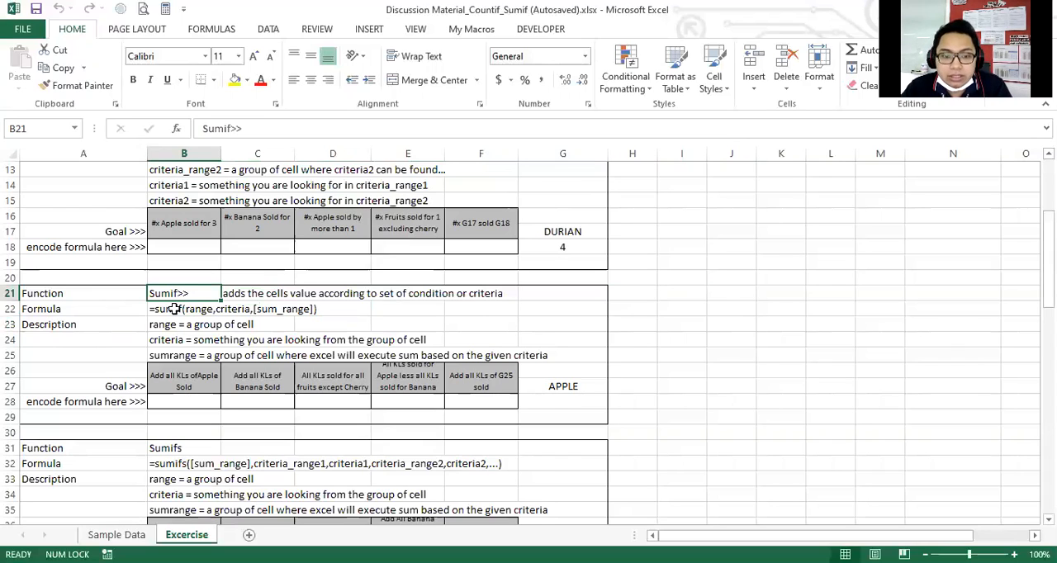
{"action": "left_click", "coordinate": [120, 322]}
{"action": "left_click", "coordinate": [106, 305]}
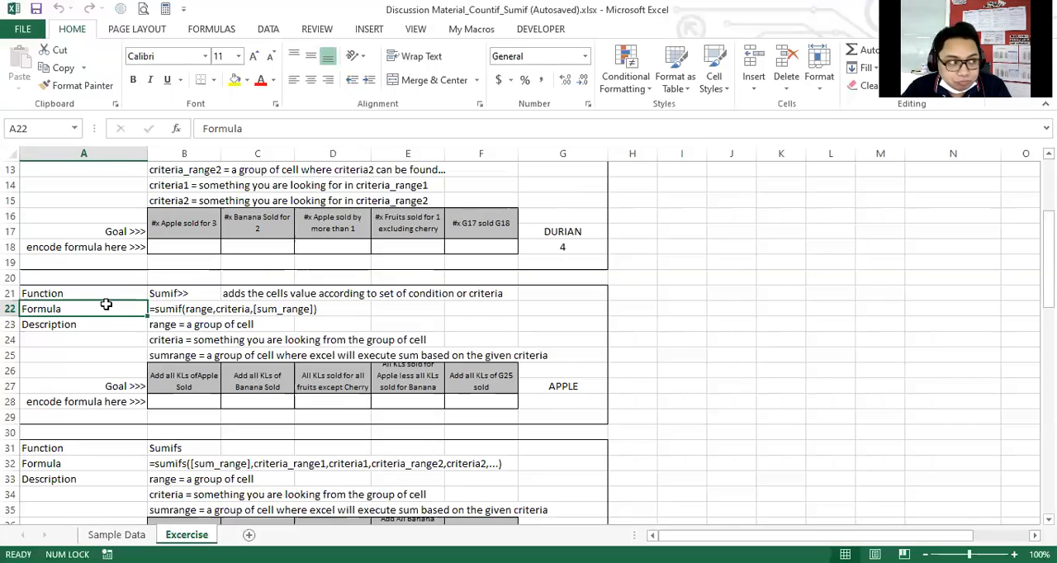
{"action": "left_click", "coordinate": [175, 351]}
{"action": "left_click", "coordinate": [188, 377]}
{"action": "left_click", "coordinate": [37, 358]}
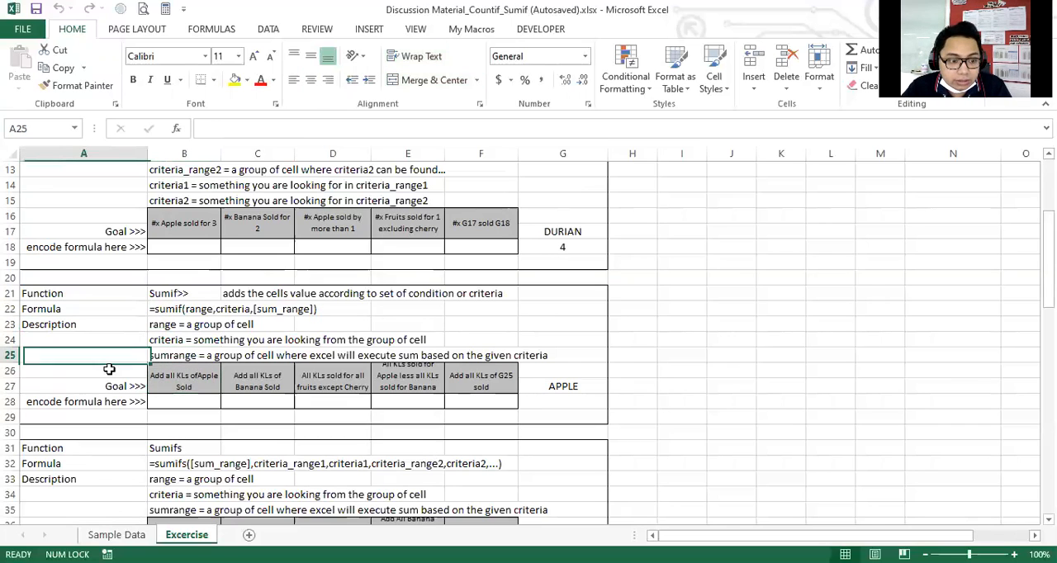
{"action": "scroll", "coordinate": [113, 367], "scroll_direction": "down", "scroll_amount": 2}
{"action": "left_click", "coordinate": [184, 293]}
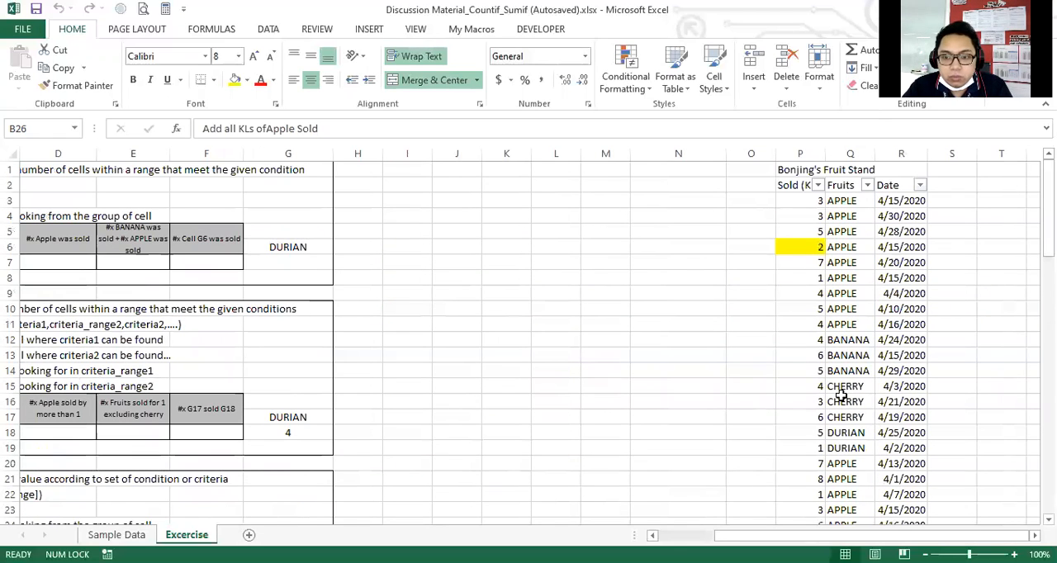
Examine the fruit stand's Sold, Fruits and Date columns, selecting the Apple quantities in P3:P10 to see their sum.
{"action": "left_click", "coordinate": [830, 213]}
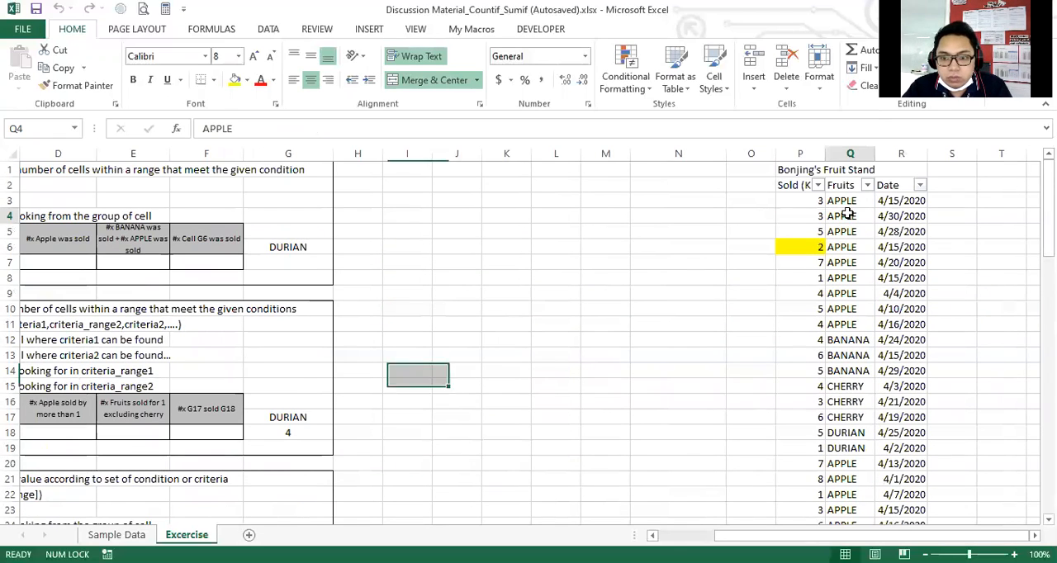
{"action": "left_click", "coordinate": [815, 201]}
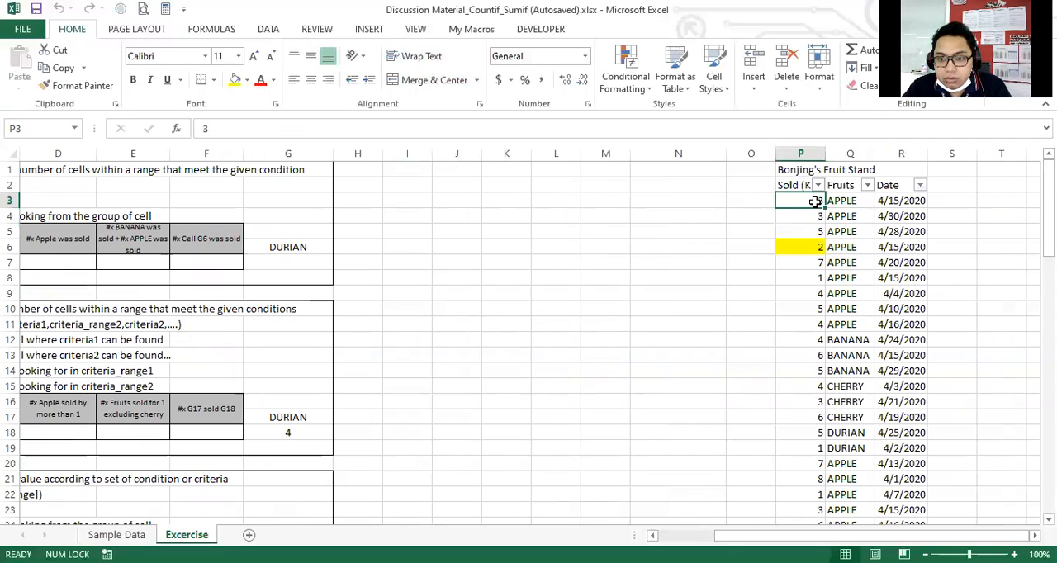
{"action": "left_click_drag", "start_coordinate": [815, 201], "coordinate": [819, 307]}
{"action": "left_click_drag", "start_coordinate": [842, 201], "coordinate": [851, 304]}
{"action": "left_click", "coordinate": [900, 202]}
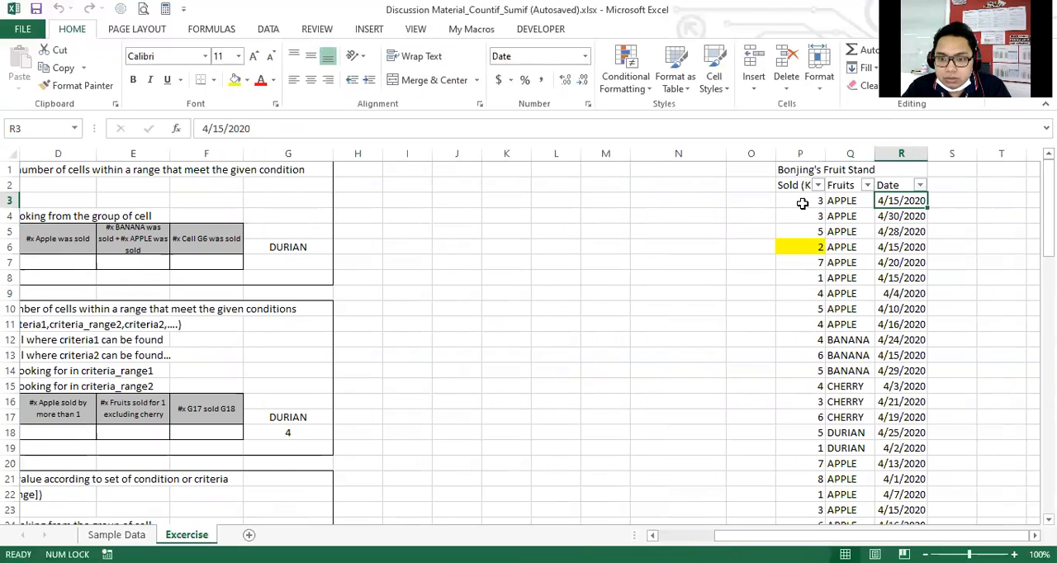
{"action": "left_click", "coordinate": [845, 203]}
{"action": "left_click", "coordinate": [805, 203]}
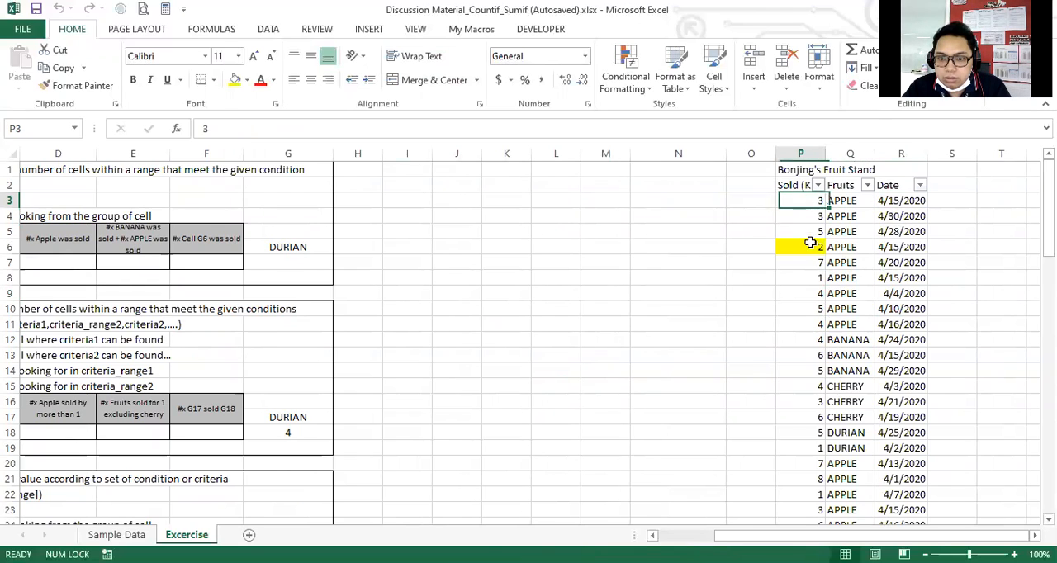
{"action": "left_click", "coordinate": [810, 243], "text": "shift"}
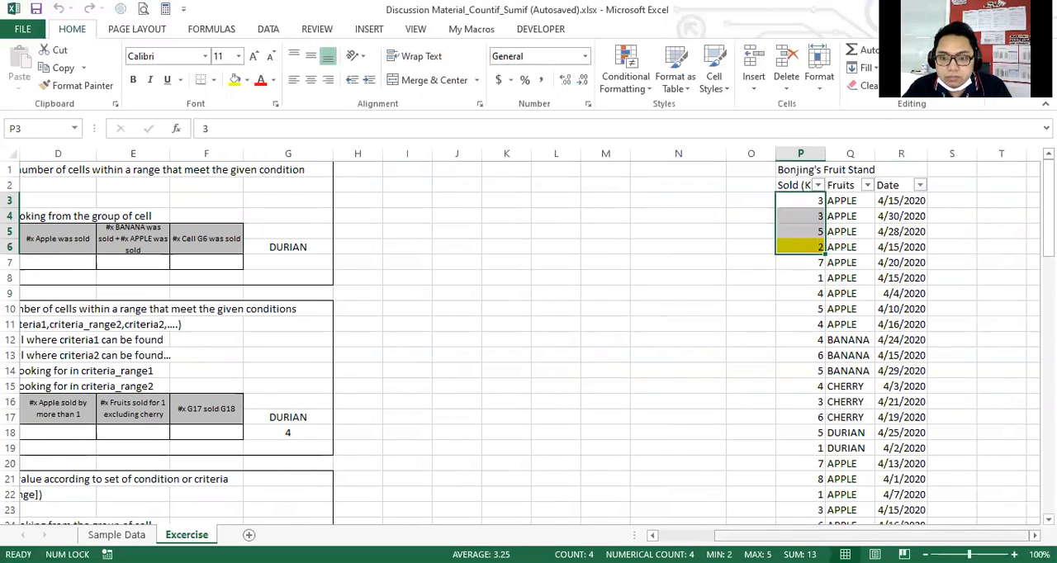
{"action": "left_click", "coordinate": [808, 309]}
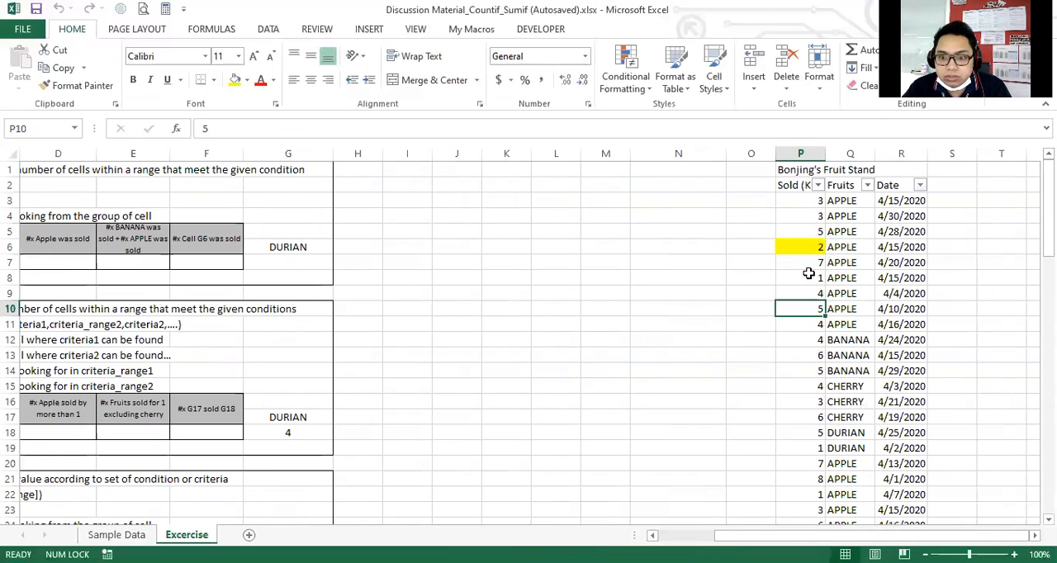
{"action": "left_click_drag", "start_coordinate": [805, 203], "coordinate": [802, 309]}
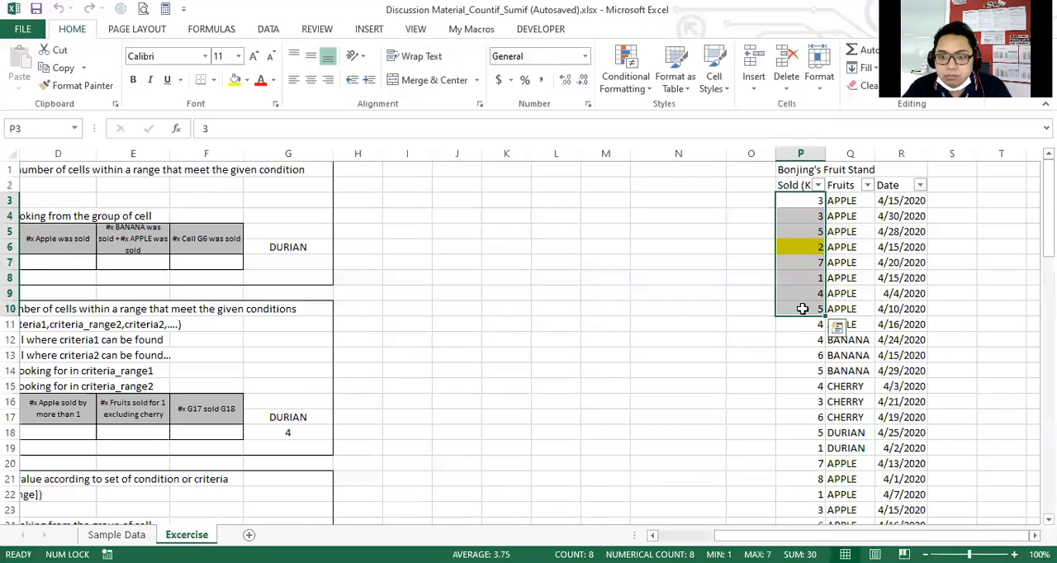
{"action": "left_click_drag", "start_coordinate": [798, 203], "coordinate": [797, 309]}
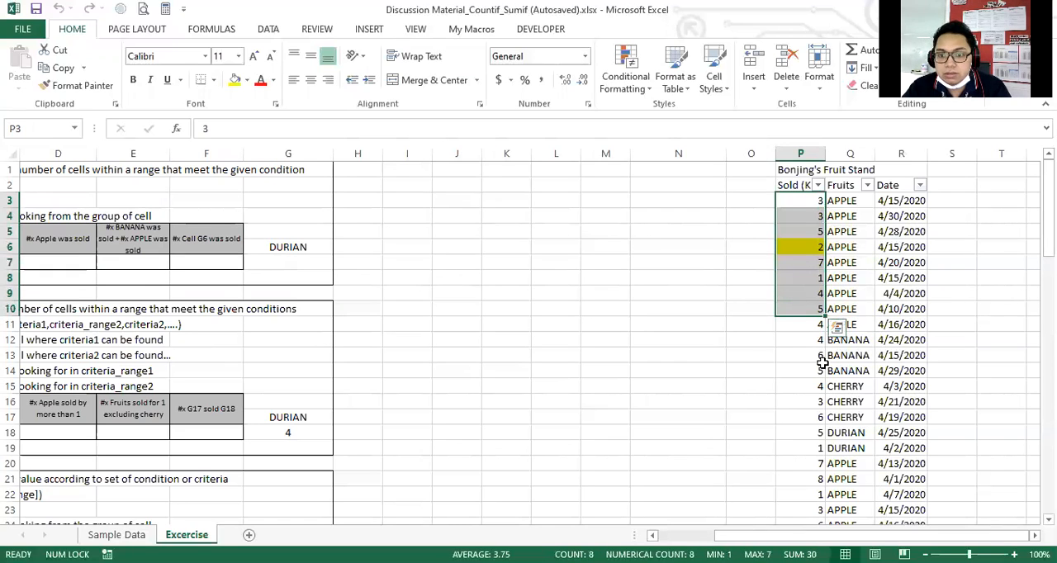
Begin a SUMIF formula in cell B28, beneath the goal for adding all KLs of Apple sold.
{"action": "scroll", "coordinate": [454, 492], "scroll_direction": "left", "scroll_amount": 3}
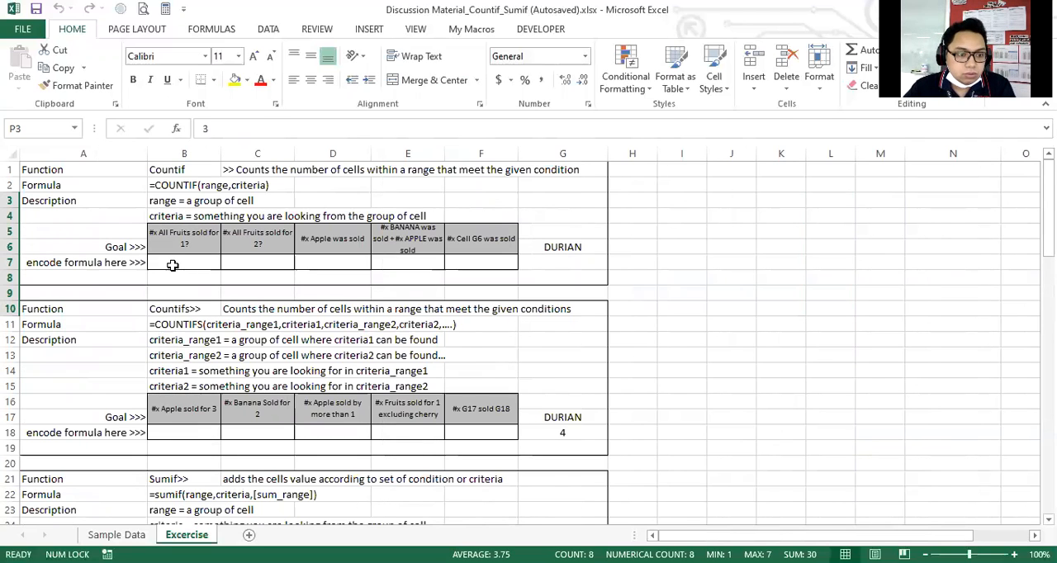
{"action": "scroll", "coordinate": [188, 309], "scroll_direction": "down", "scroll_amount": 3}
{"action": "scroll", "coordinate": [191, 326], "scroll_direction": "down", "scroll_amount": 2}
{"action": "scroll", "coordinate": [190, 325], "scroll_direction": "up", "scroll_amount": 5}
{"action": "scroll", "coordinate": [193, 337], "scroll_direction": "down", "scroll_amount": 5}
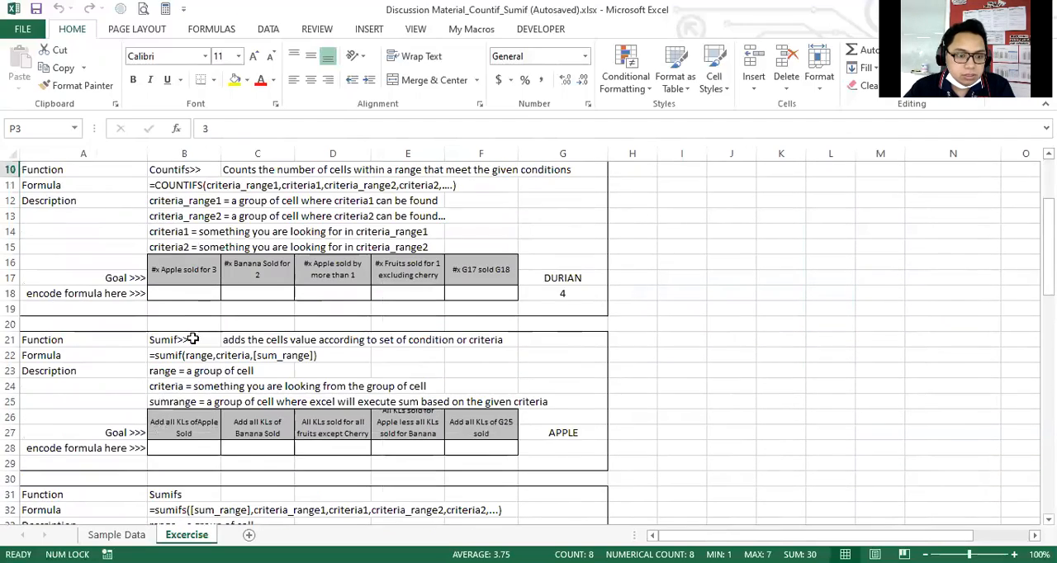
{"action": "left_click", "coordinate": [193, 356]}
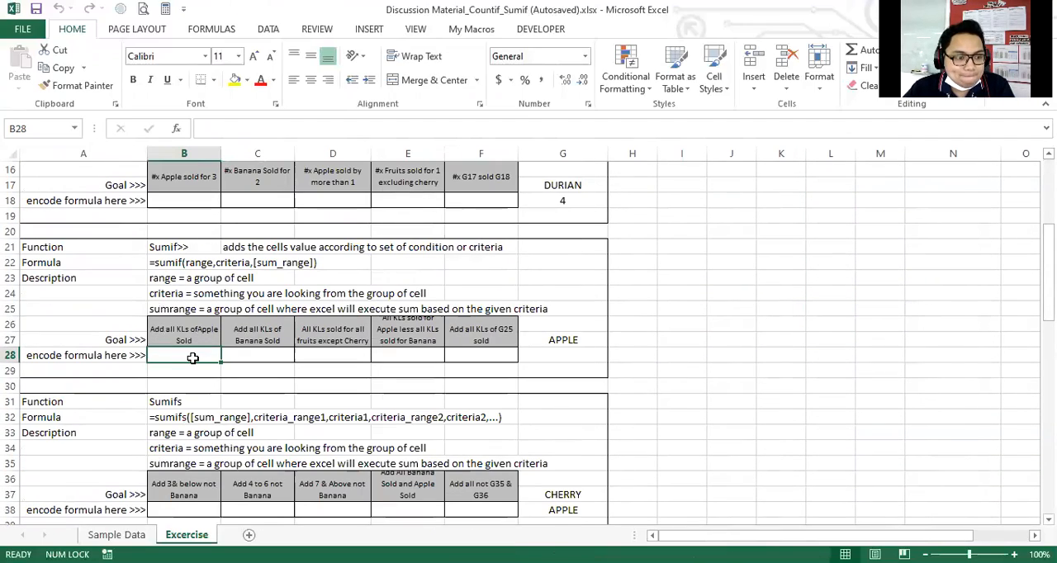
{"action": "scroll", "coordinate": [230, 386], "scroll_direction": "down", "scroll_amount": 1}
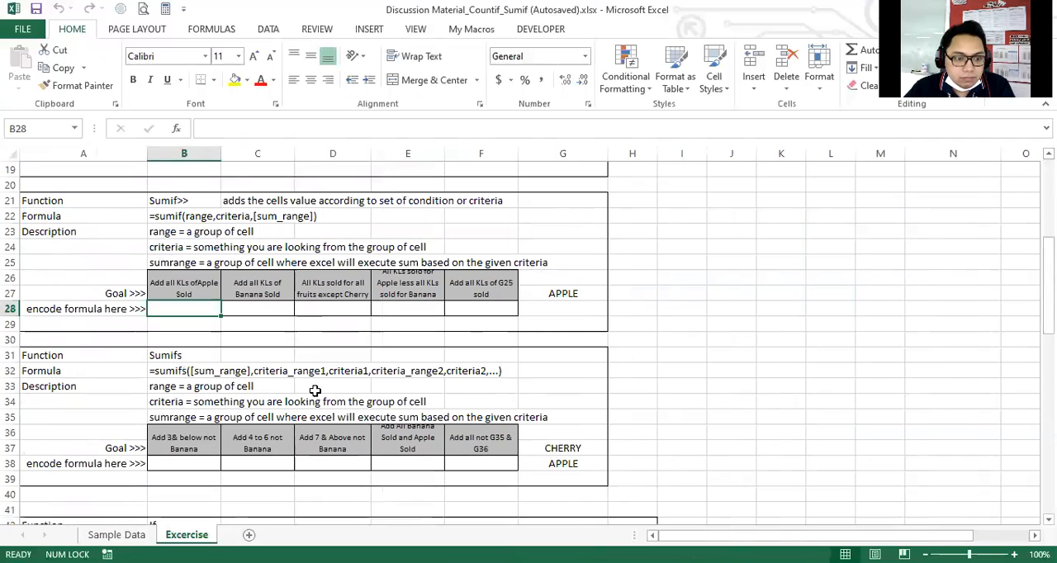
{"action": "left_click", "coordinate": [212, 361]}
{"action": "left_click", "coordinate": [190, 311]}
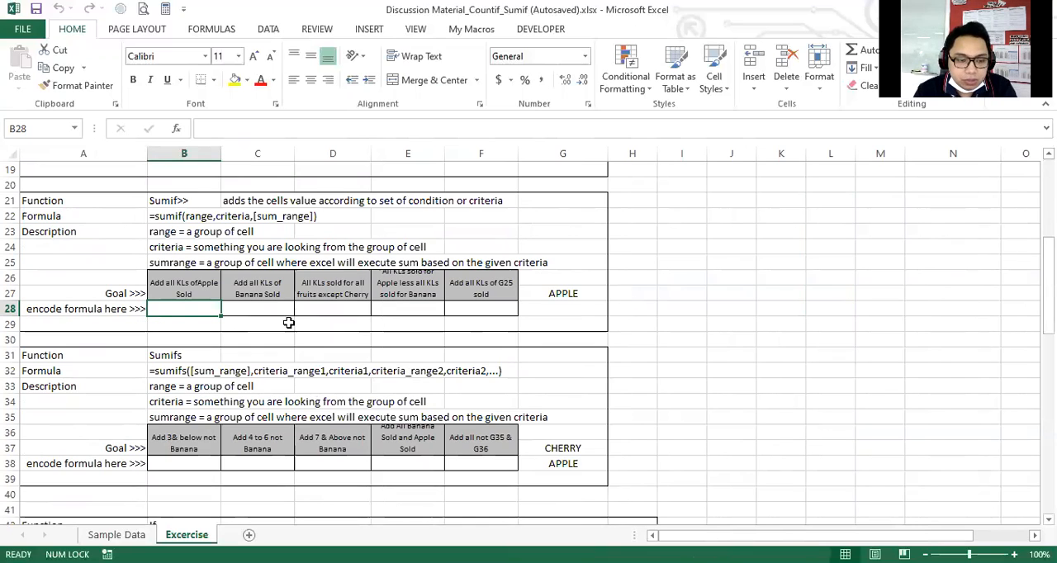
{"action": "type", "text": "="}
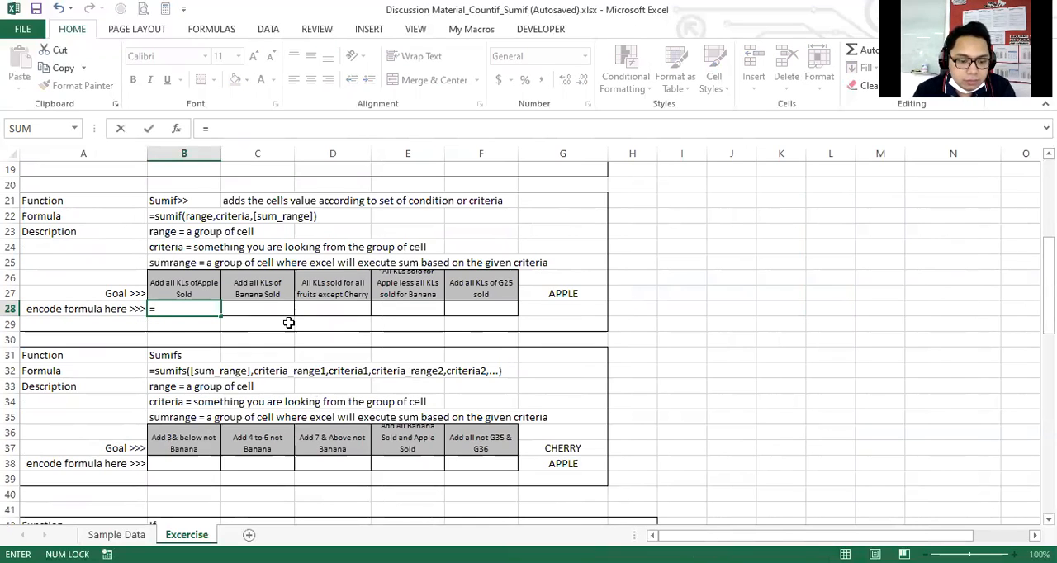
{"action": "type", "text": "sumif("}
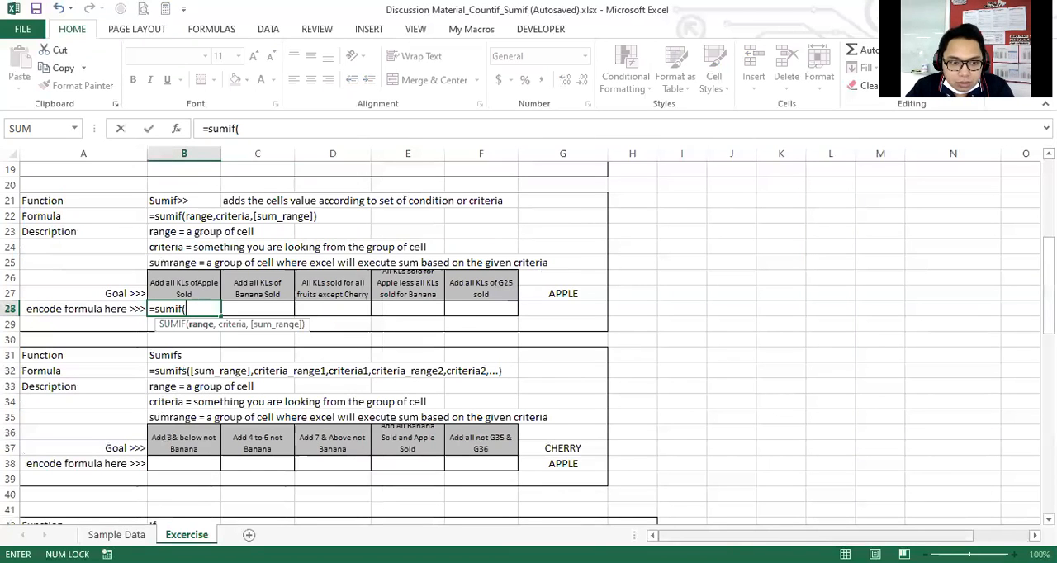
Set the entire Fruits column, Q:Q, as the range argument of the SUMIF formula.
{"action": "left_click_drag", "start_coordinate": [821, 535], "coordinate": [865, 535]}
{"action": "scroll", "coordinate": [925, 458], "scroll_direction": "up", "scroll_amount": 6}
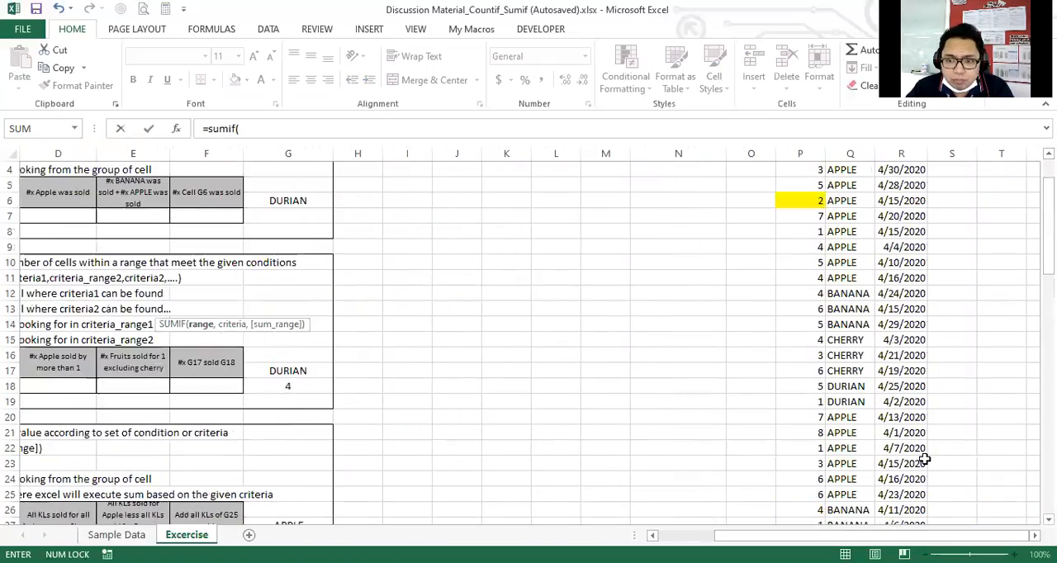
{"action": "scroll", "coordinate": [838, 394], "scroll_direction": "down", "scroll_amount": 2}
{"action": "scroll", "coordinate": [838, 394], "scroll_direction": "up", "scroll_amount": 2}
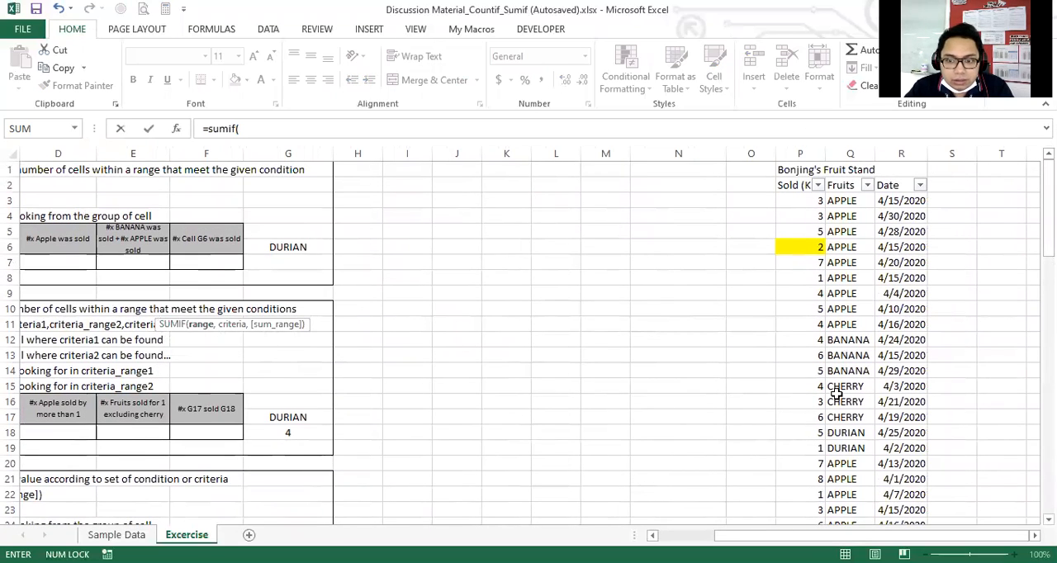
{"action": "left_click", "coordinate": [848, 154]}
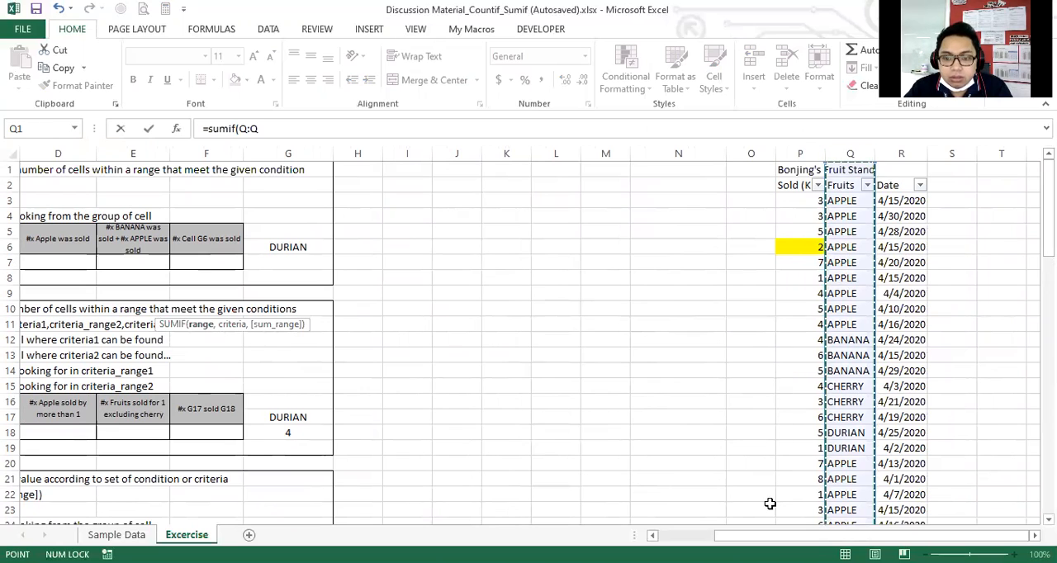
{"action": "left_click_drag", "start_coordinate": [773, 538], "coordinate": [715, 538]}
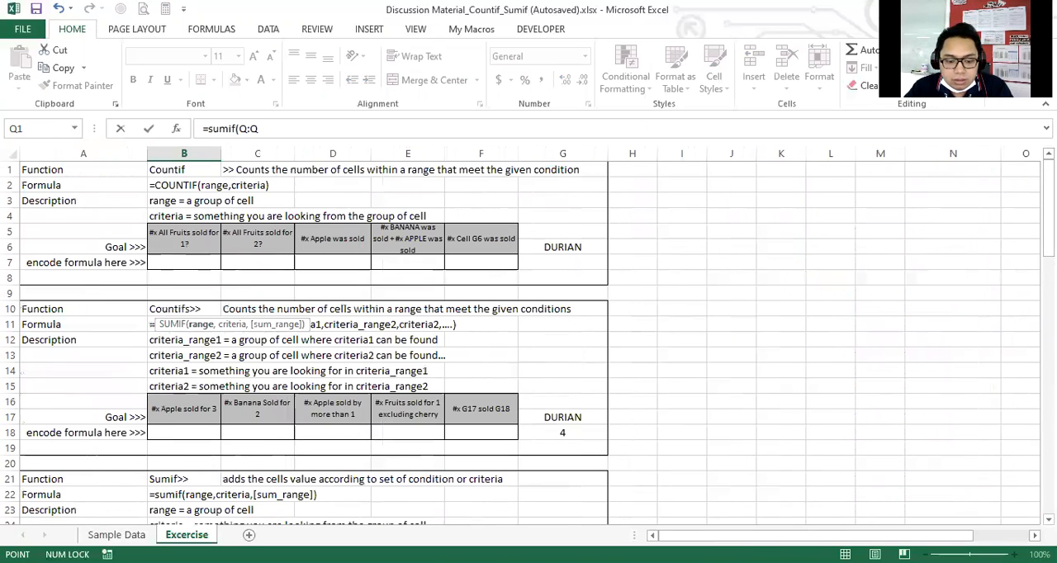
{"action": "type", "text": ","}
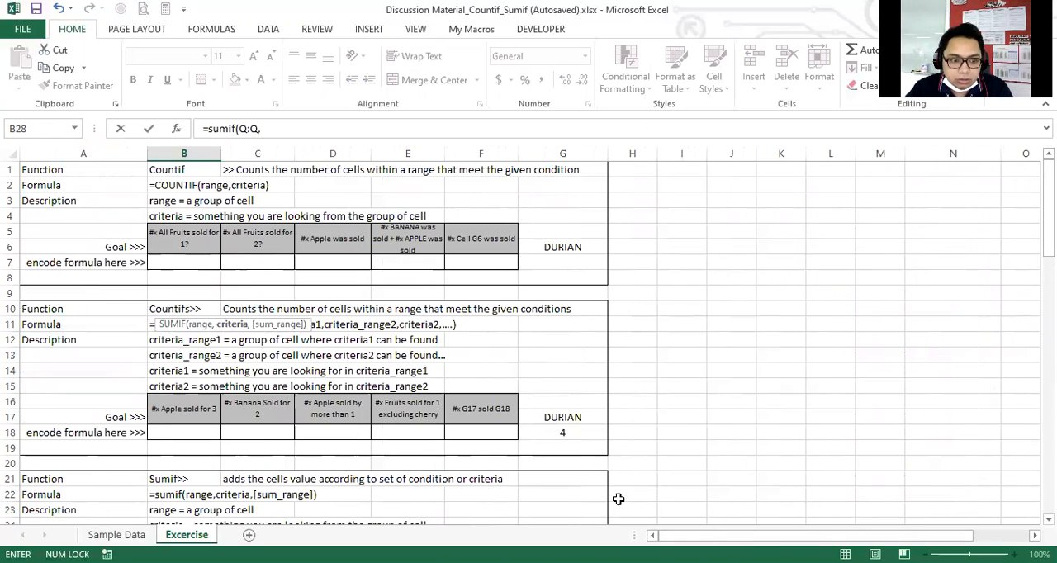
{"action": "type", "text": "\""}
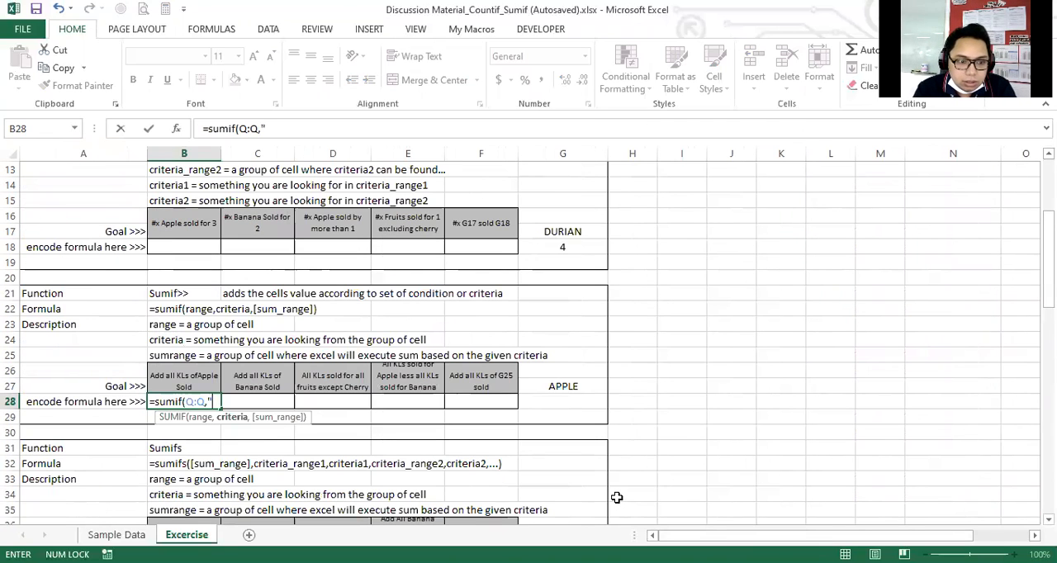
{"action": "type", "text": "APPLE\""}
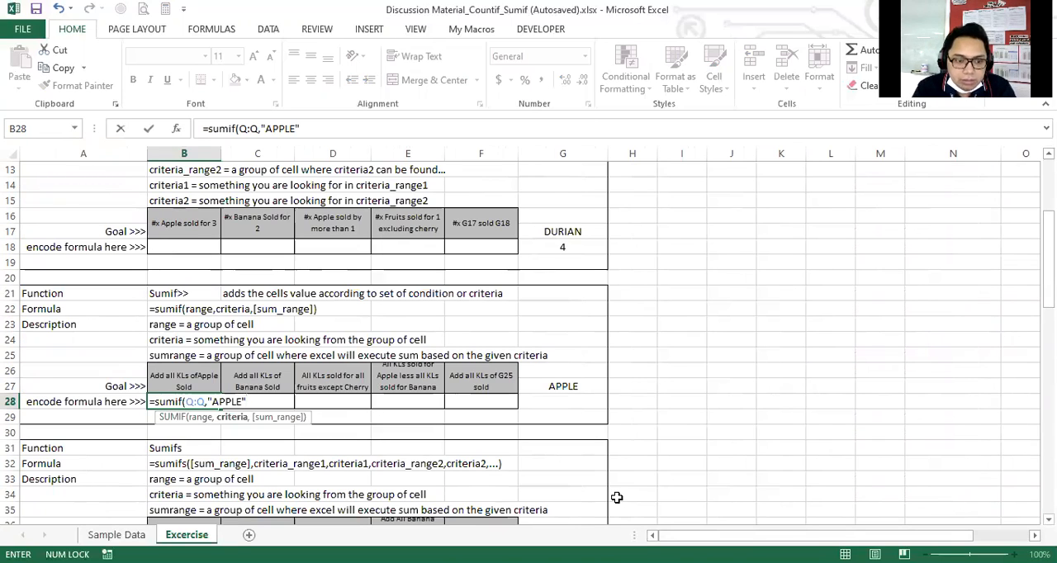
{"action": "type", "text": ","}
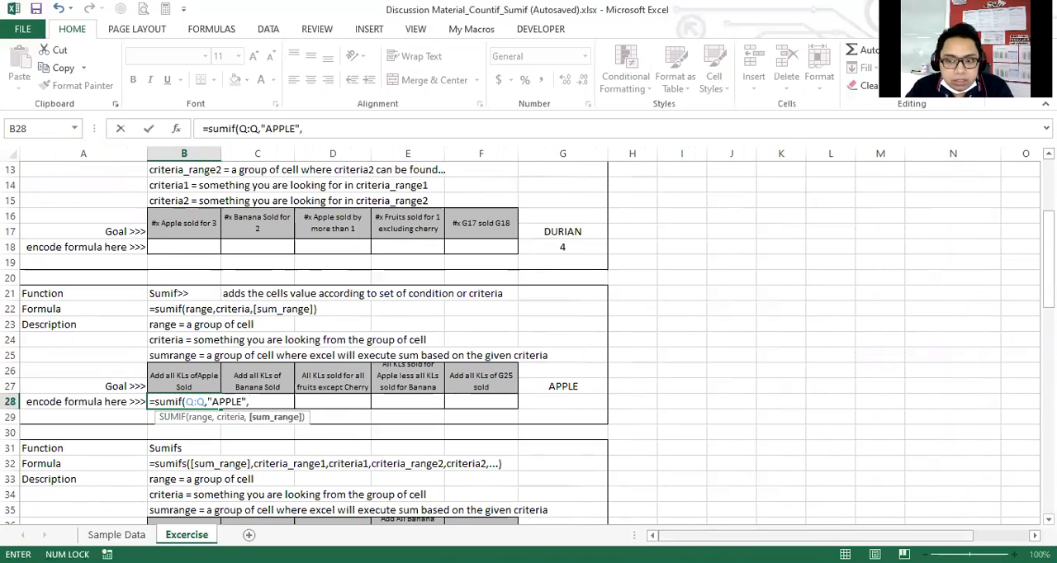
Use the entire Sold column, P:P, as the sum range and complete the formula as =sumif(Q:Q,"APPLE",P:P).
{"action": "left_click_drag", "start_coordinate": [702, 536], "coordinate": [757, 536]}
{"action": "scroll", "coordinate": [757, 502], "scroll_direction": "up", "scroll_amount": 4}
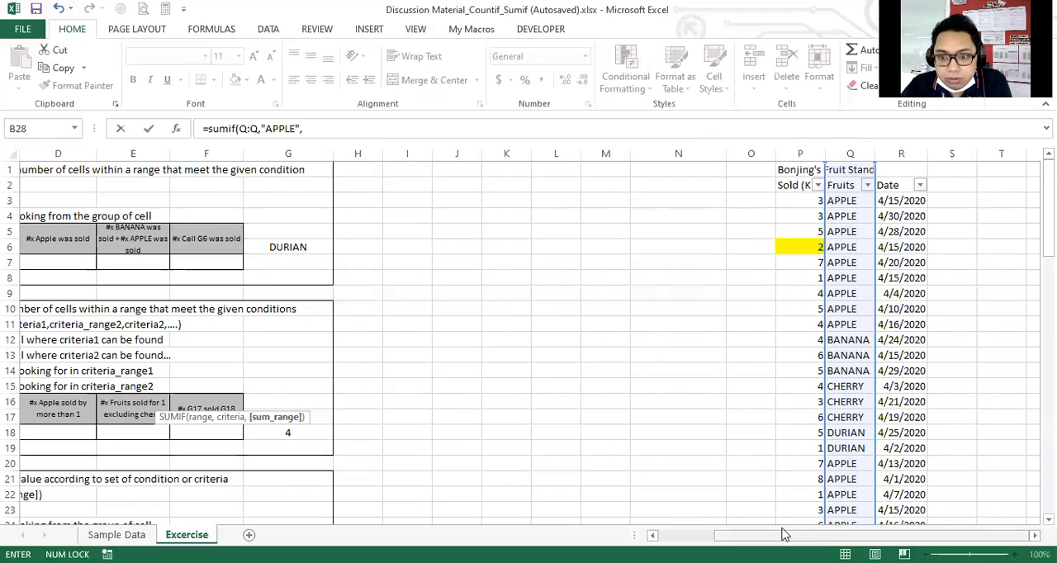
{"action": "left_click", "coordinate": [802, 153]}
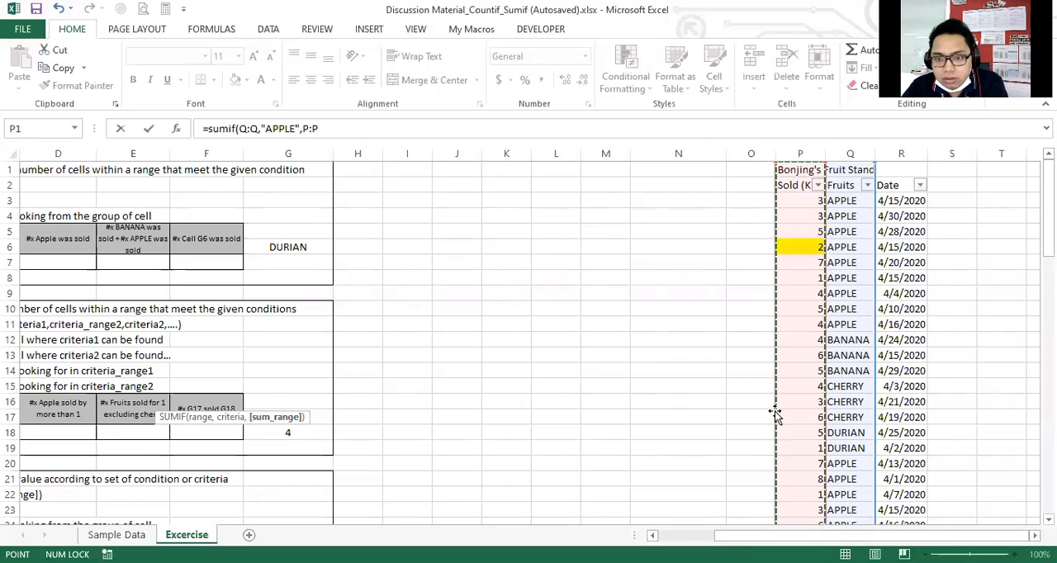
{"action": "left_click", "coordinate": [685, 536]}
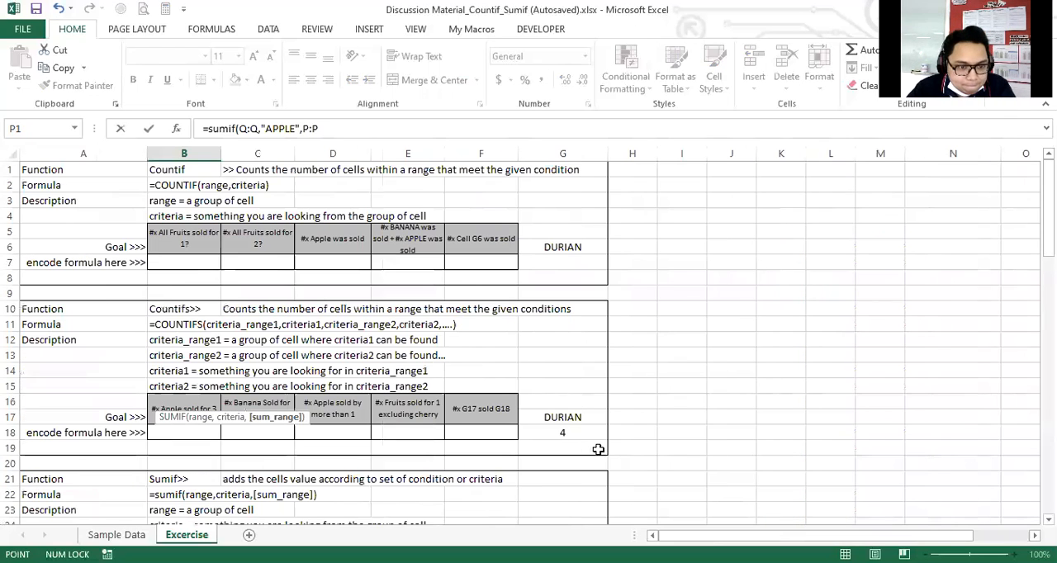
{"action": "scroll", "coordinate": [563, 433], "scroll_direction": "down", "scroll_amount": 5}
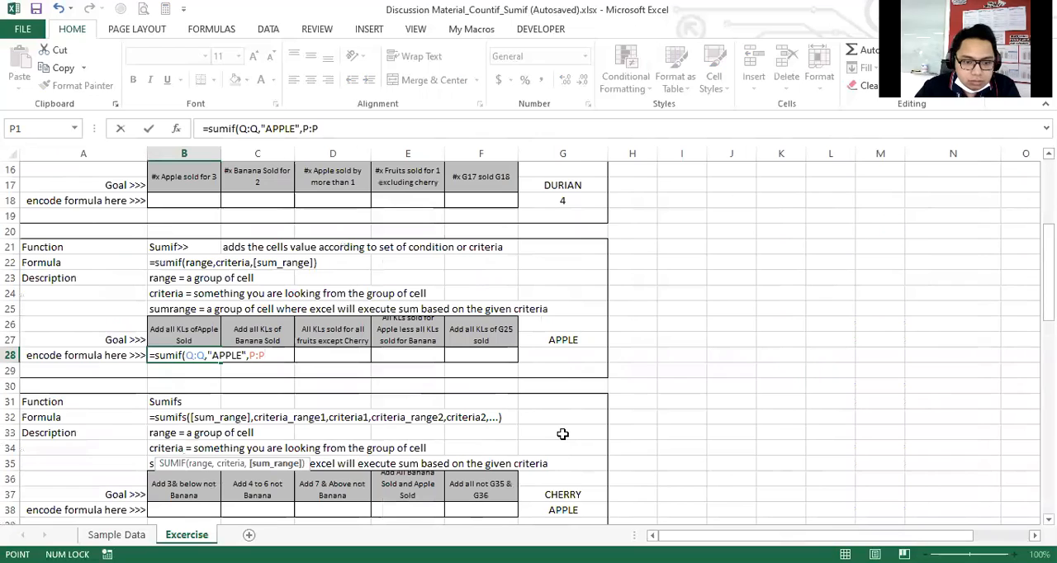
{"action": "type", "text": ")"}
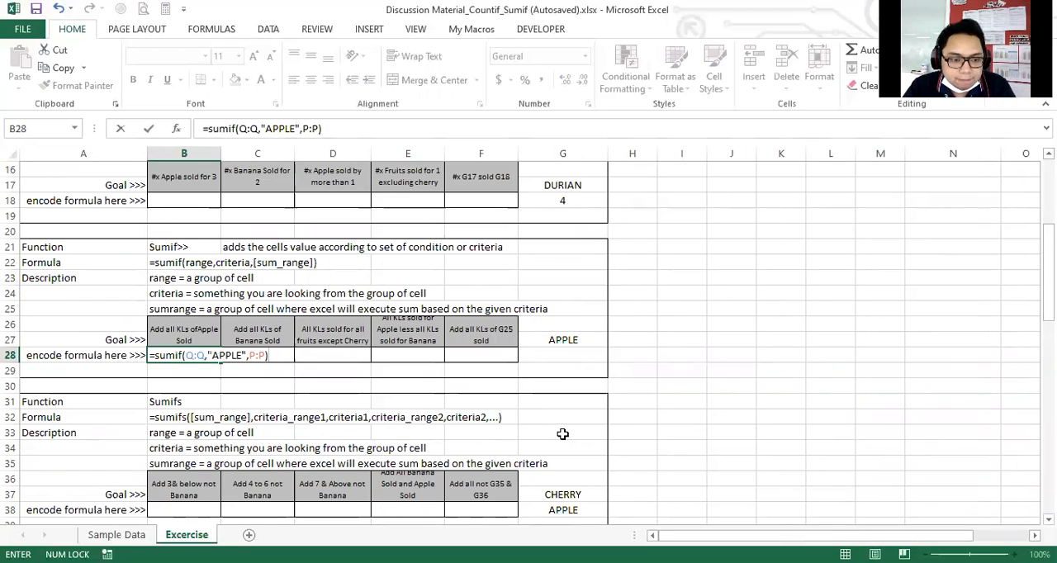
{"action": "key", "text": "Return"}
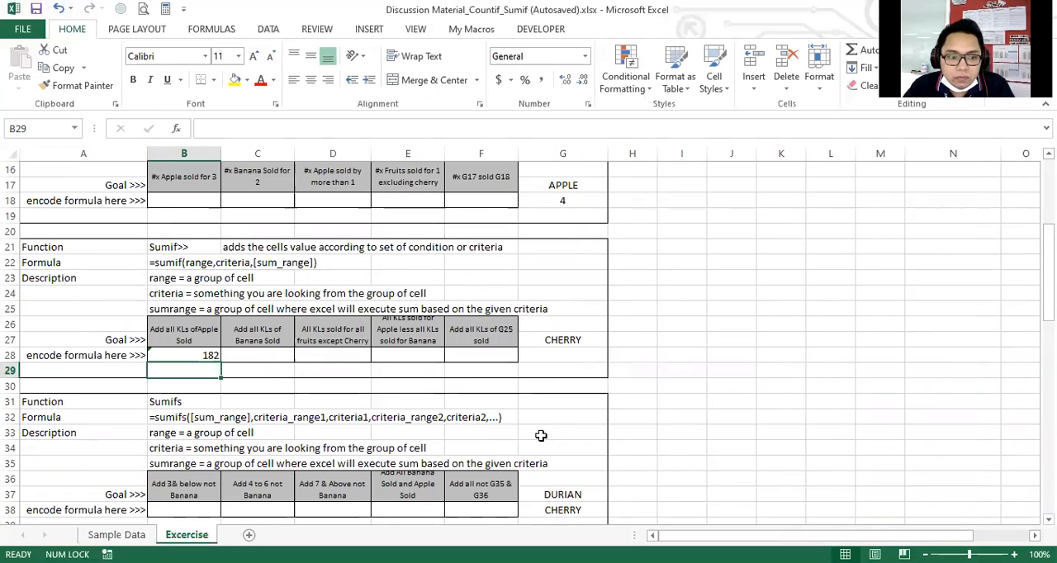
Filter the Fruits column of the fruit stand table to show only the APPLE rows.
{"action": "left_click", "coordinate": [204, 354]}
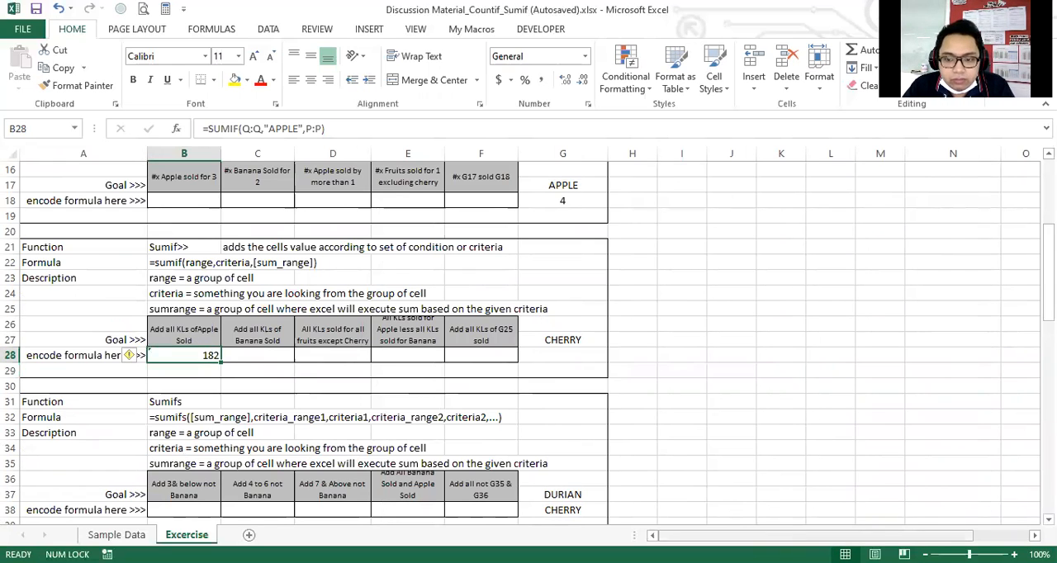
{"action": "scroll", "coordinate": [821, 422], "scroll_direction": "right", "scroll_amount": 3}
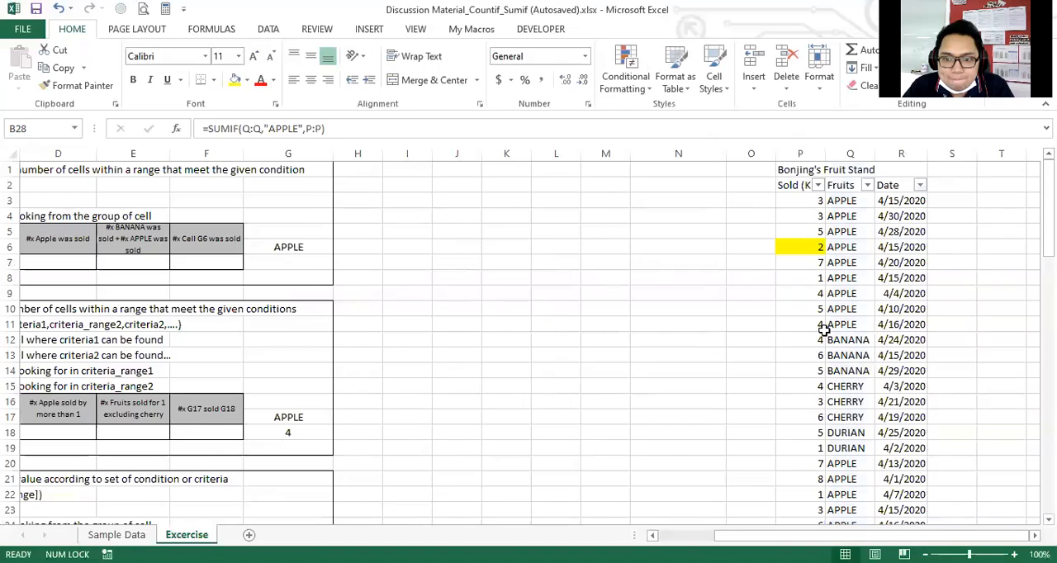
{"action": "left_click", "coordinate": [797, 183]}
{"action": "left_click", "coordinate": [842, 187]}
{"action": "left_click", "coordinate": [852, 218]}
{"action": "left_click", "coordinate": [816, 203]}
{"action": "left_click", "coordinate": [834, 200]}
{"action": "left_click", "coordinate": [850, 185]}
{"action": "left_click", "coordinate": [866, 185]}
{"action": "left_click", "coordinate": [713, 334]}
{"action": "left_click", "coordinate": [713, 347]}
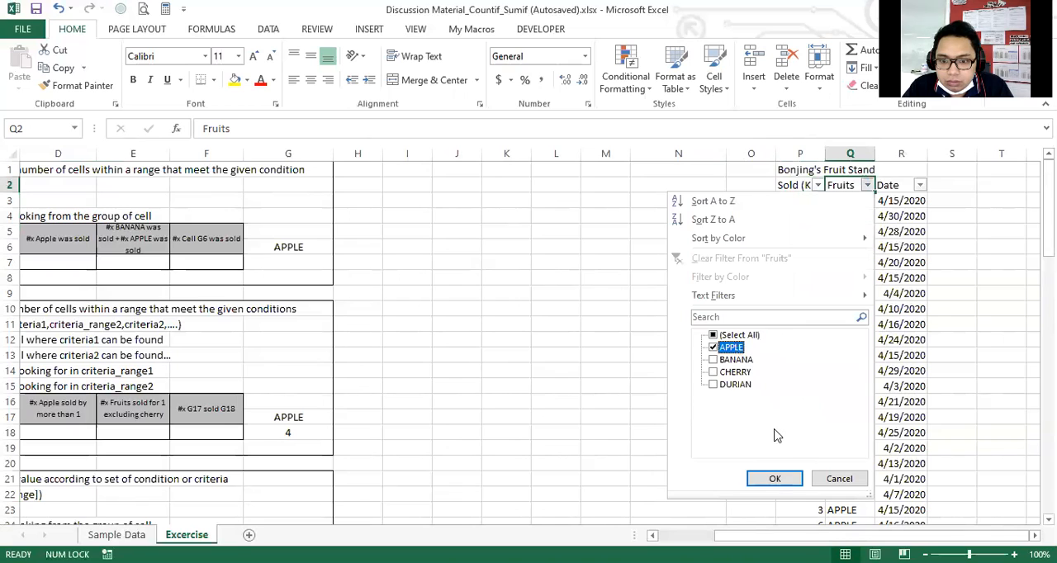
{"action": "left_click", "coordinate": [774, 480]}
Select all filtered Sold values in column P to check their sum against the Apple total in B28.
{"action": "left_click_drag", "start_coordinate": [802, 203], "coordinate": [801, 496]}
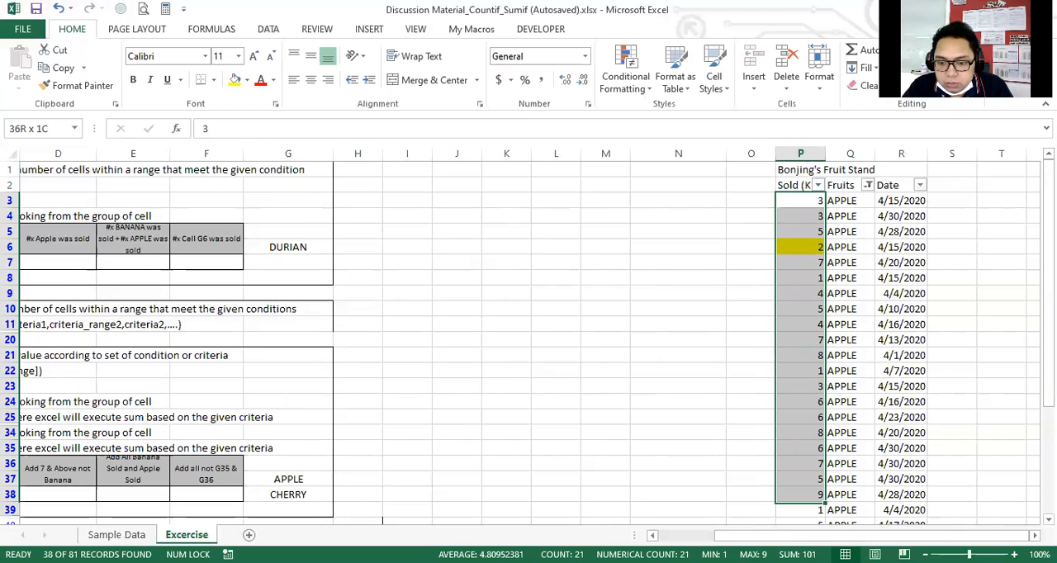
{"action": "key", "text": "ctrl+shift+Down"}
{"action": "key", "text": "ctrl+BackSpace"}
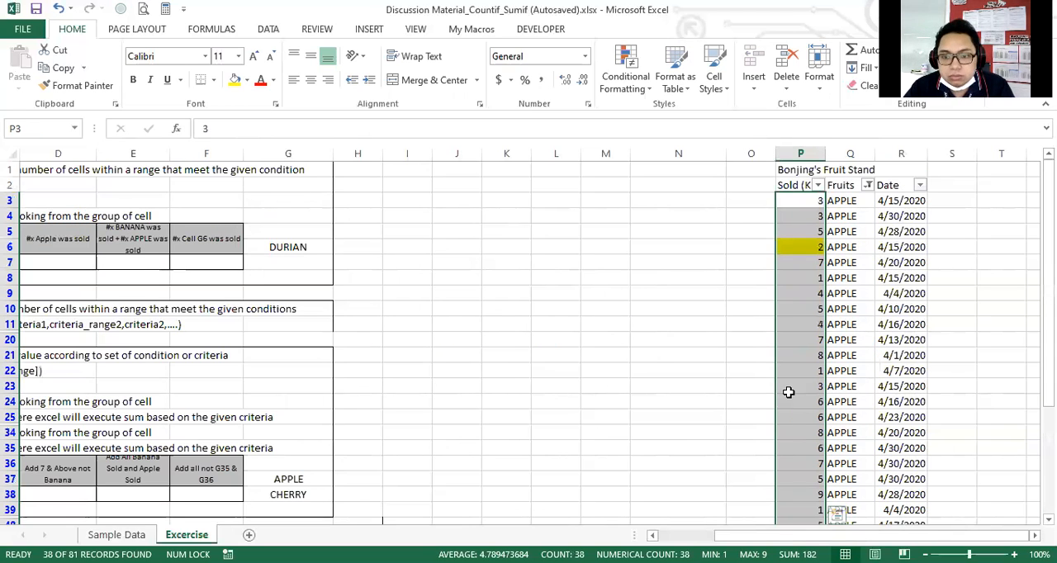
{"action": "left_click_drag", "start_coordinate": [923, 537], "coordinate": [870, 537]}
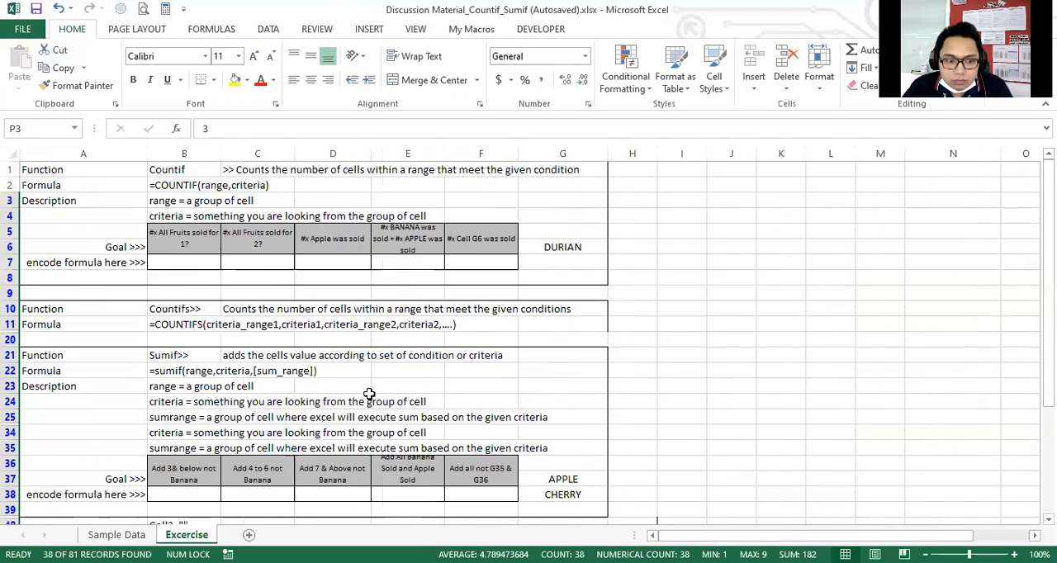
{"action": "scroll", "coordinate": [339, 396], "scroll_direction": "down", "scroll_amount": 6}
{"action": "scroll", "coordinate": [298, 403], "scroll_direction": "up", "scroll_amount": 6}
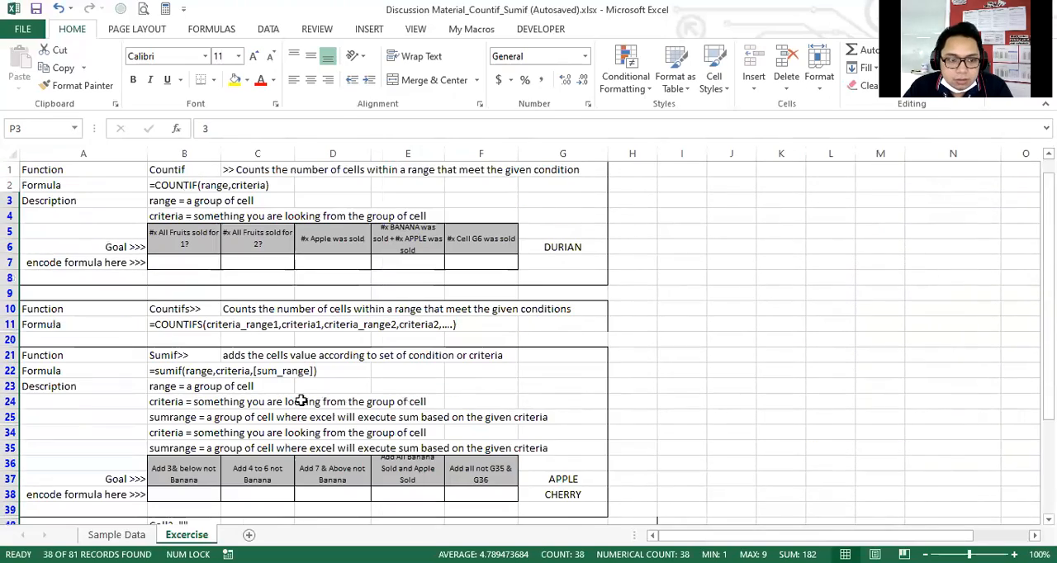
{"action": "scroll", "coordinate": [246, 310], "scroll_direction": "down", "scroll_amount": 4}
{"action": "left_click", "coordinate": [248, 309]}
{"action": "scroll", "coordinate": [259, 390], "scroll_direction": "up", "scroll_amount": 2}
{"action": "scroll", "coordinate": [259, 390], "scroll_direction": "up", "scroll_amount": 3}
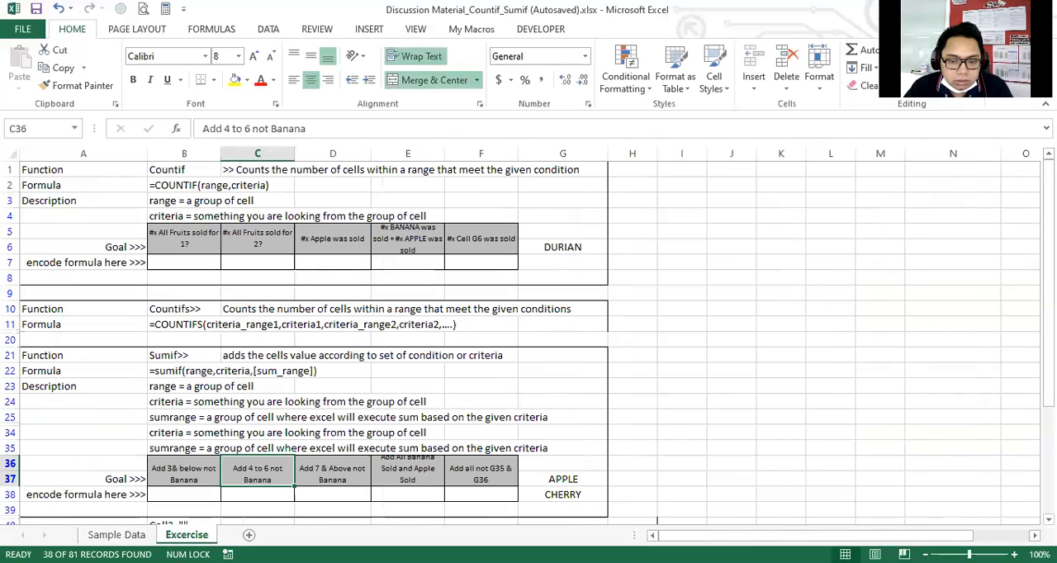
Show all fruits again in the Fruits column filter.
{"action": "left_click_drag", "start_coordinate": [844, 537], "coordinate": [902, 536]}
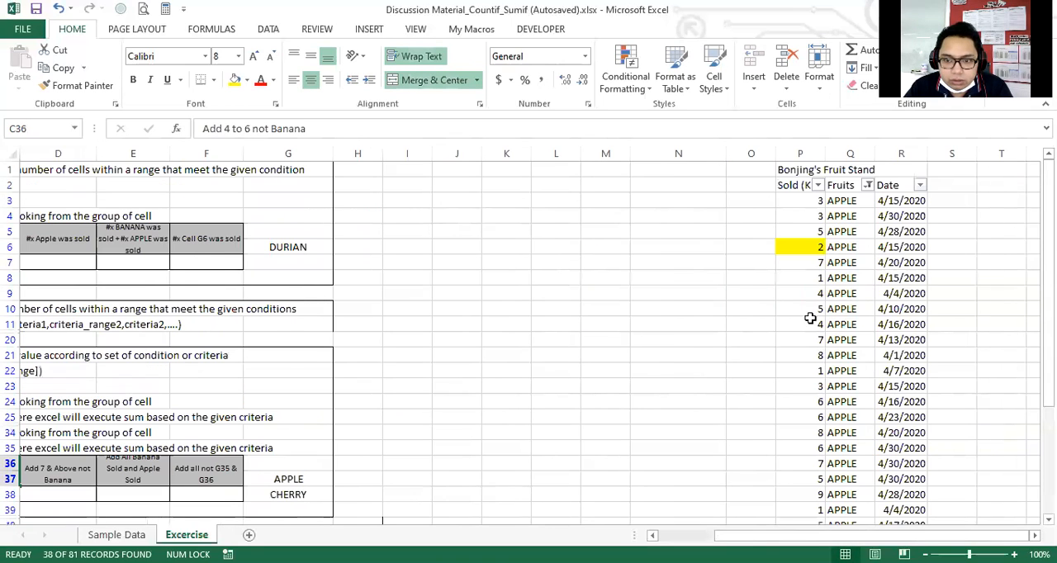
{"action": "left_click", "coordinate": [867, 185]}
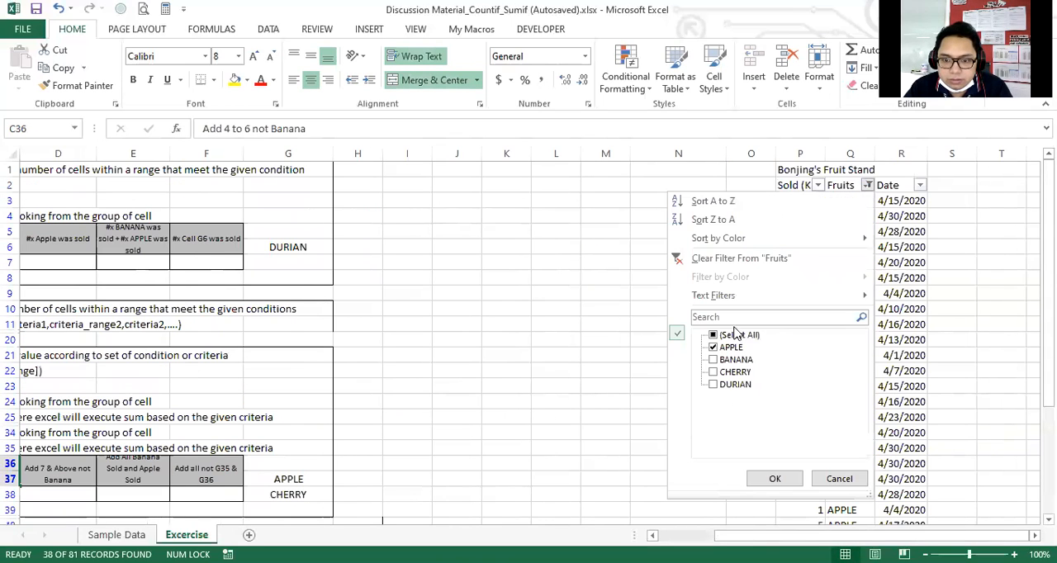
{"action": "left_click", "coordinate": [776, 479]}
Start a formula in cell C28, beneath the goal for adding all KLs of Banana sold.
{"action": "scroll", "coordinate": [276, 366], "scroll_direction": "down", "scroll_amount": 3}
{"action": "left_click", "coordinate": [272, 446]}
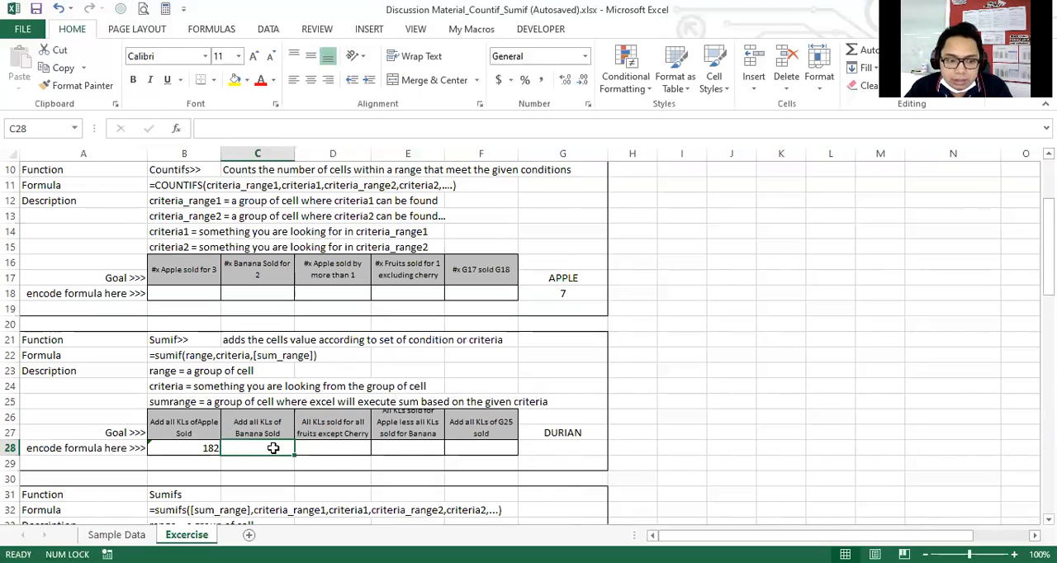
{"action": "type", "text": "="}
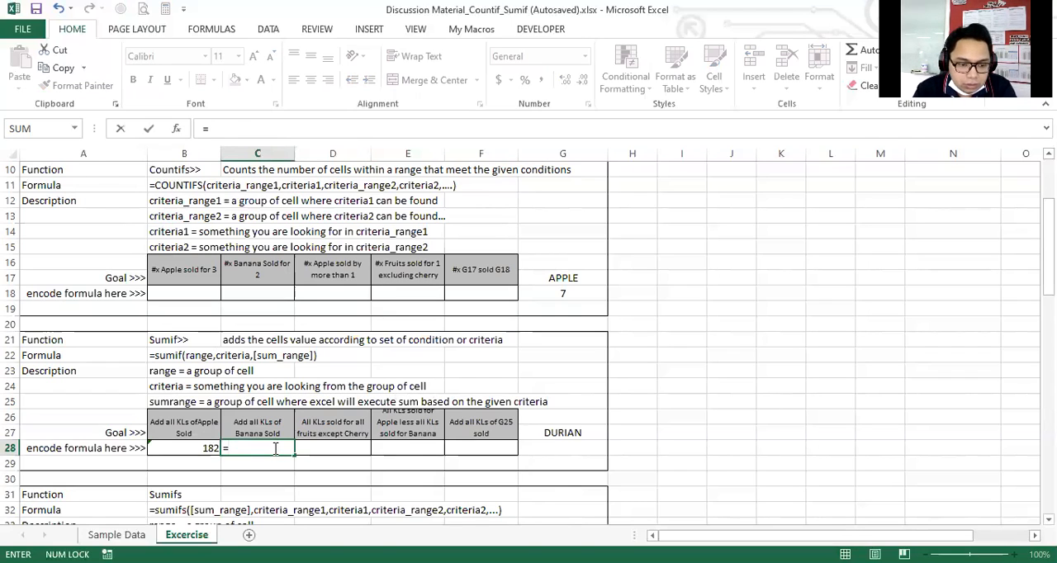
{"action": "type", "text": "countif("}
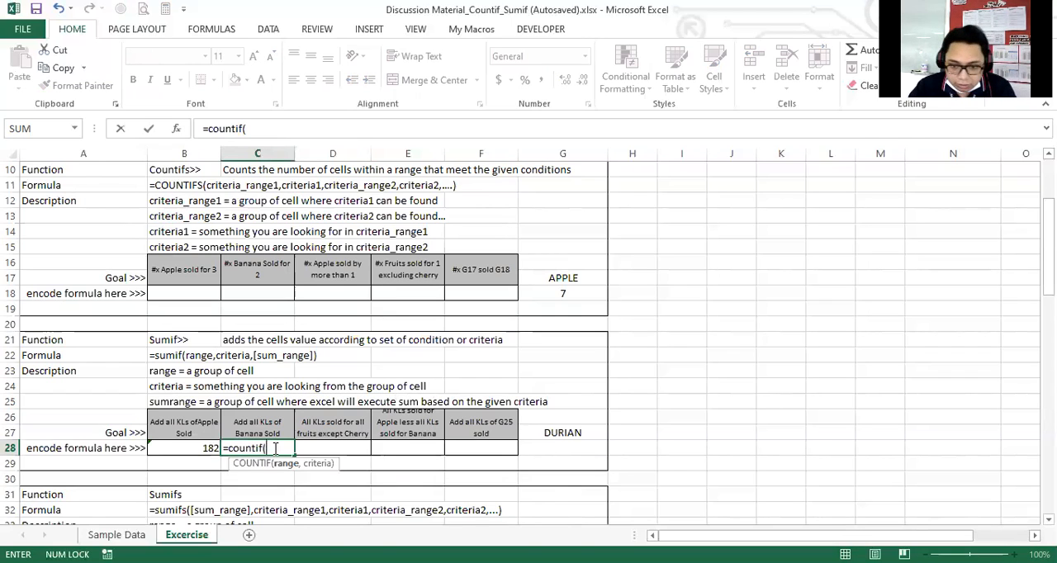
{"action": "key", "text": "BackSpace"}
{"action": "key", "text": "BackSpace"}
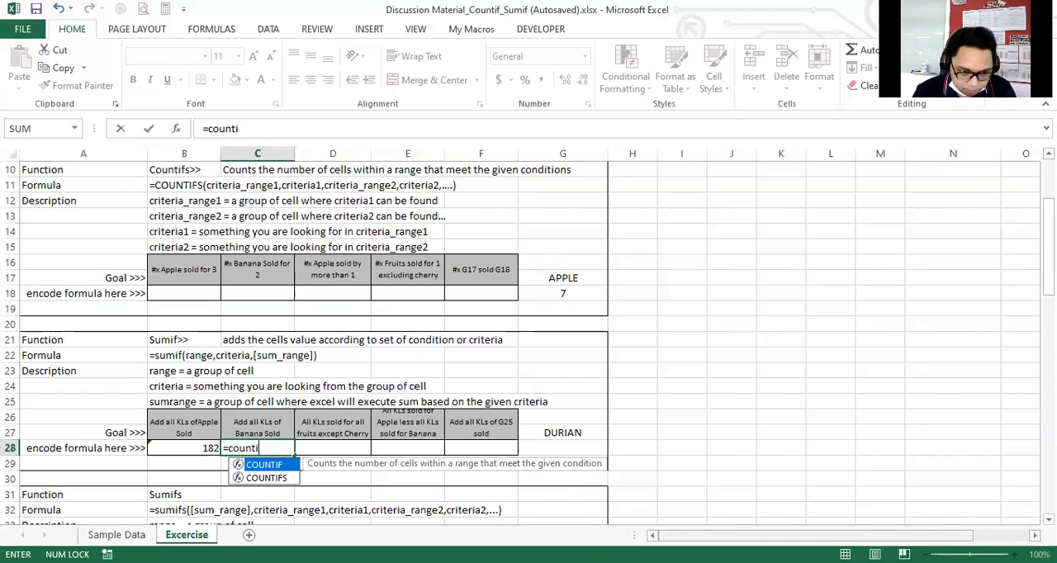
{"action": "key", "text": "BackSpace"}
{"action": "key", "text": "BackSpace"}
{"action": "key", "text": "BackSpace"}
{"action": "key", "text": "BackSpace"}
{"action": "key", "text": "BackSpace"}
{"action": "key", "text": "BackSpace"}
Enter the SUMIF function in C28 with the entire Fruits column, Q:Q, as its range argument.
{"action": "type", "text": "sumf"}
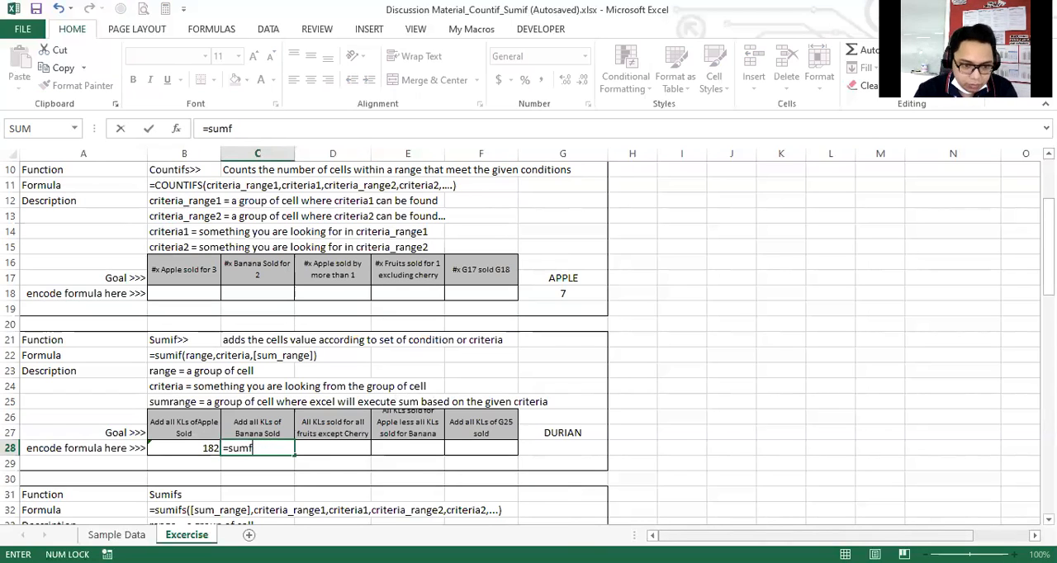
{"action": "key", "text": "BackSpace"}
{"action": "type", "text": "if("}
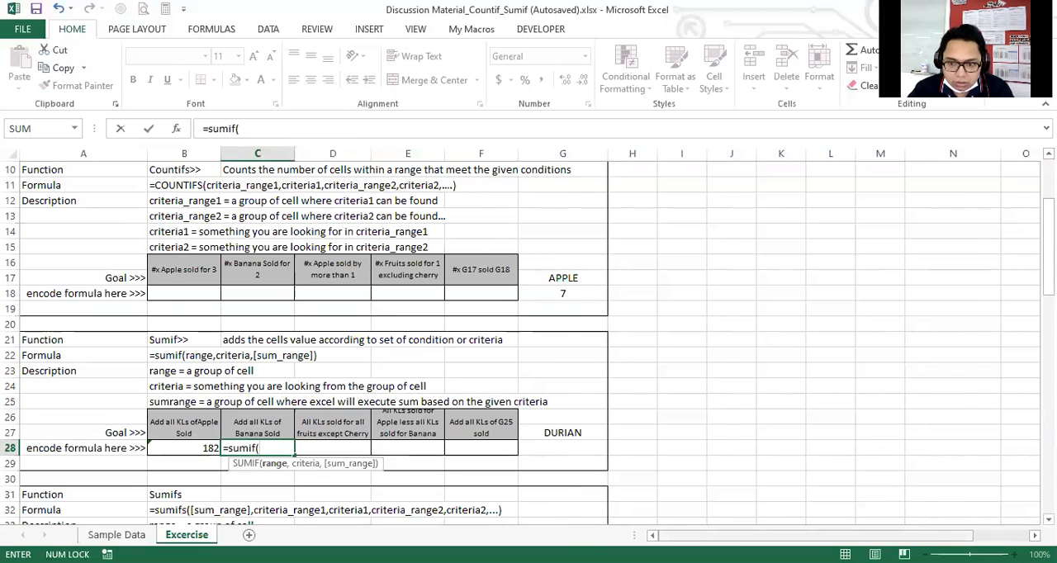
{"action": "scroll", "coordinate": [847, 153], "scroll_direction": "right", "scroll_amount": 3}
{"action": "scroll", "coordinate": [847, 153], "scroll_direction": "up", "scroll_amount": 3}
{"action": "left_click", "coordinate": [847, 153]}
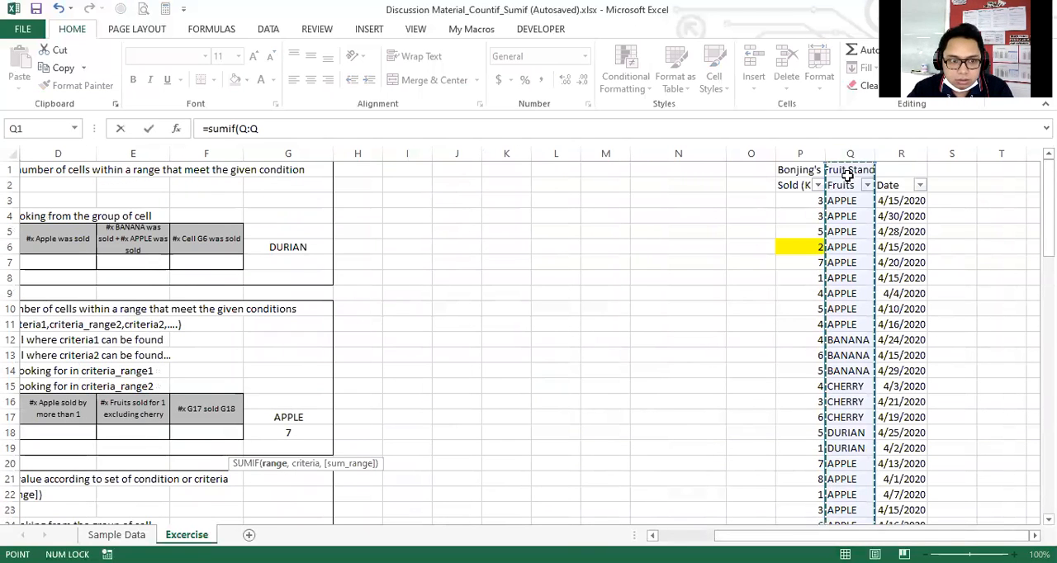
Enter "BANANA" in quotation marks as the criteria argument of the C28 formula.
{"action": "type", "text": ",\"BANANA"}
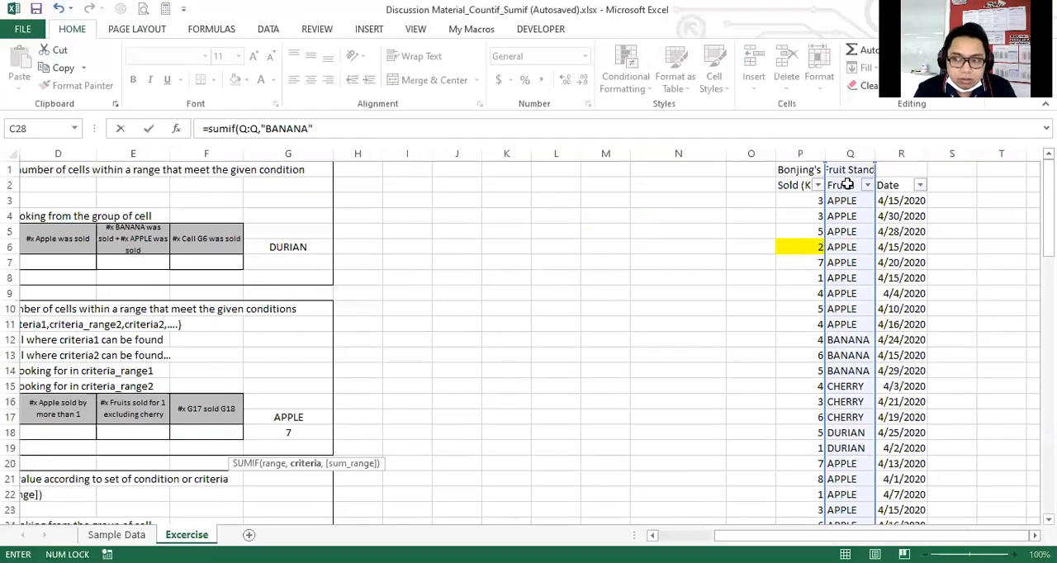
{"action": "type", "text": "\","}
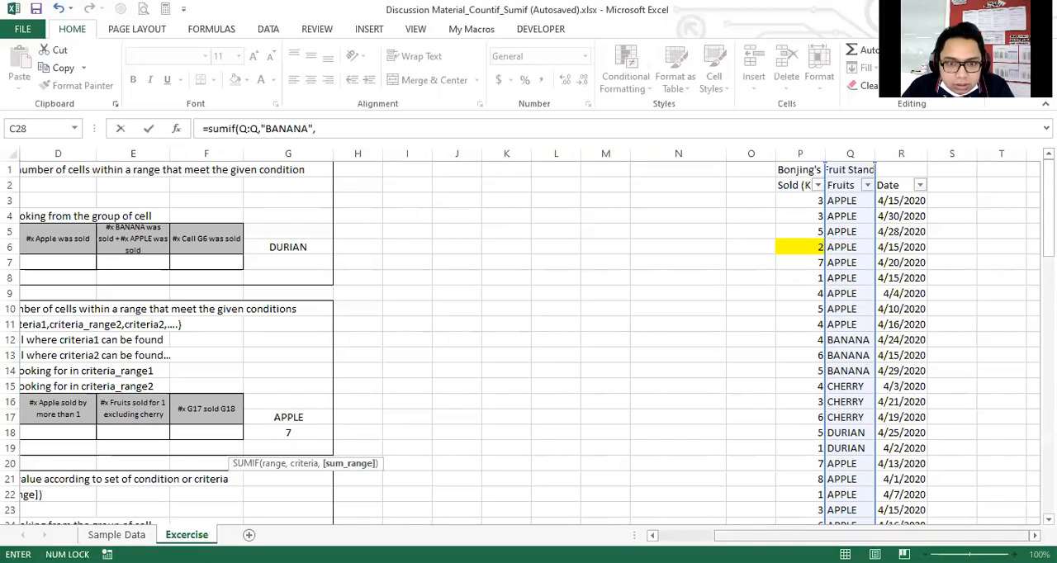
Use the entire Sold column, P:P, as the sum range and complete C28 as =sumif(Q:Q,"BANANA",P:P).
{"action": "left_click", "coordinate": [810, 157]}
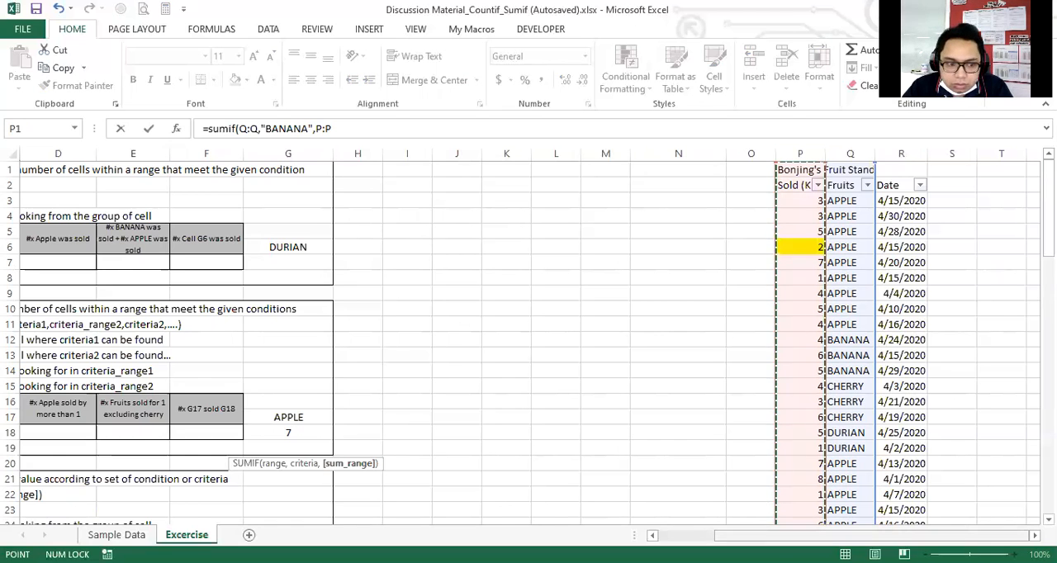
{"action": "scroll", "coordinate": [531, 435], "scroll_direction": "left", "scroll_amount": 3}
{"action": "scroll", "coordinate": [530, 436], "scroll_direction": "down", "scroll_amount": 3}
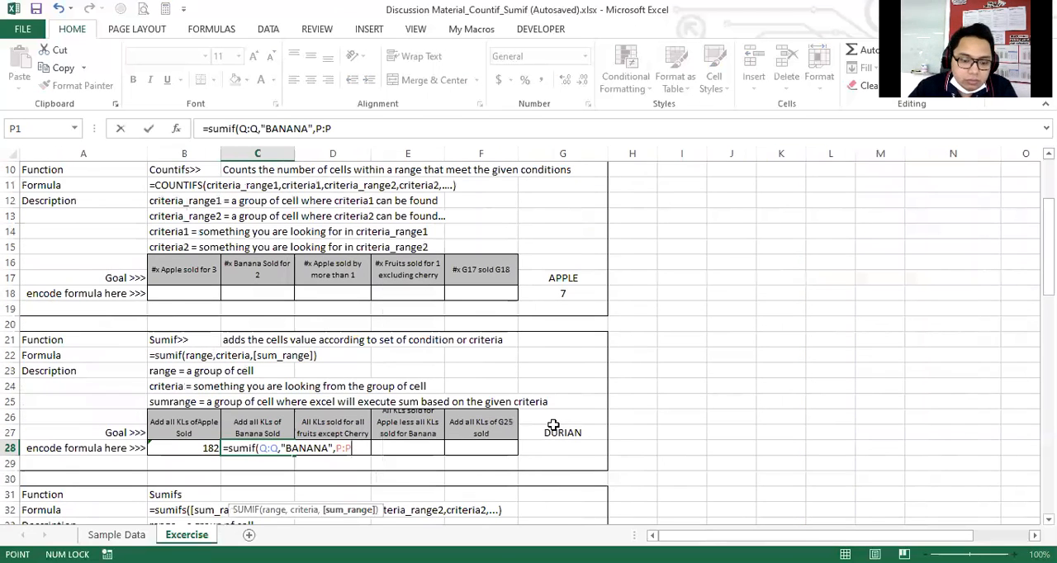
{"action": "type", "text": ")"}
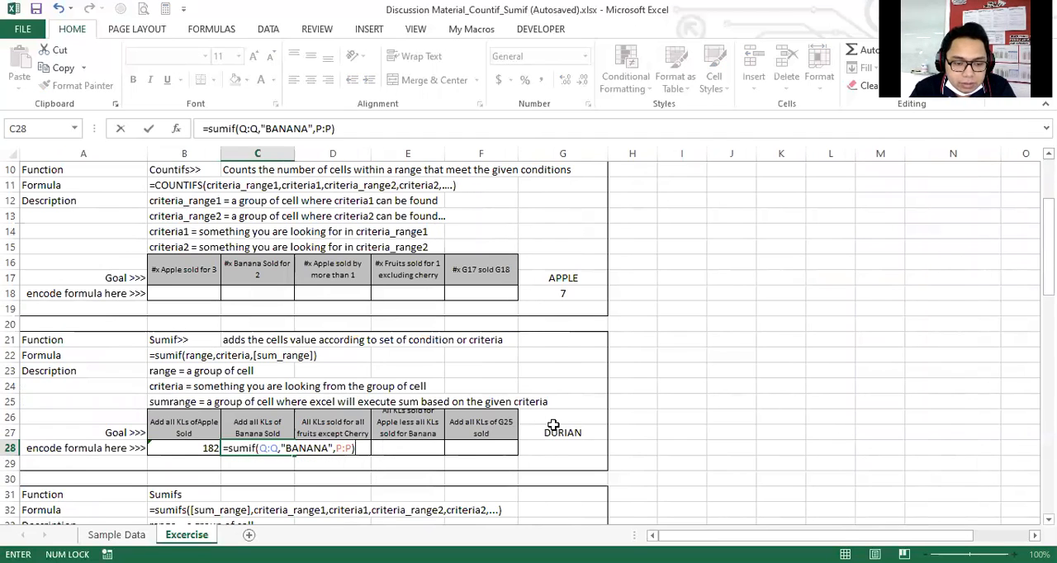
{"action": "key", "text": "Return"}
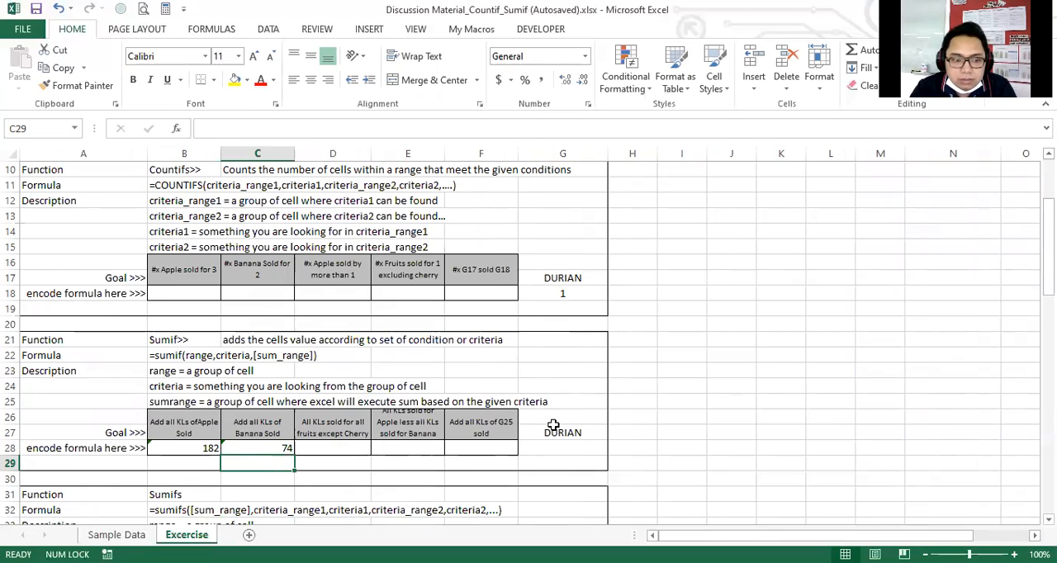
{"action": "left_click", "coordinate": [269, 445]}
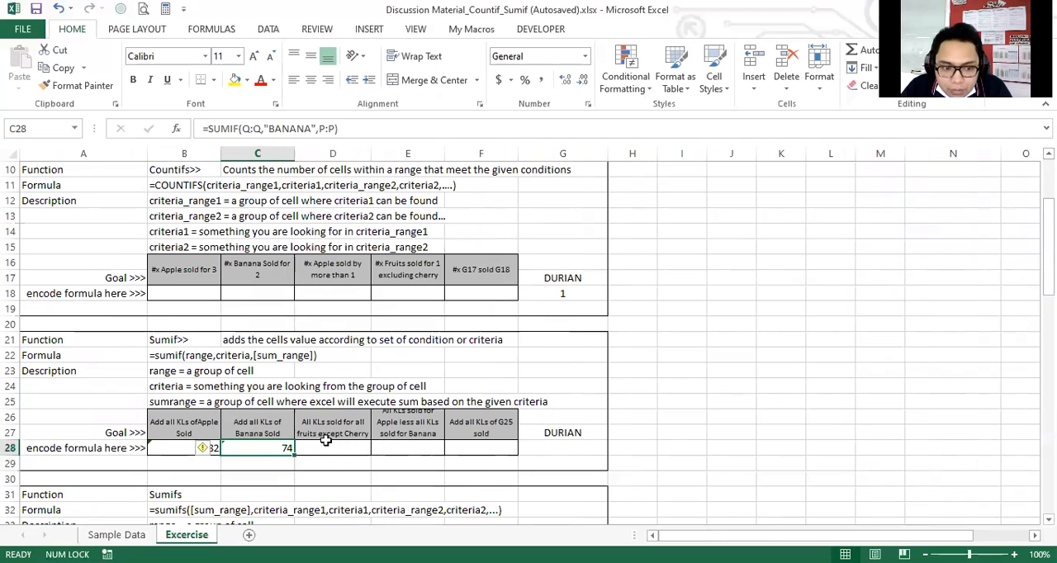
Examine the entries in the Fruits column for the D28 goal of all KLs sold for all fruits except Cherry.
{"action": "left_click", "coordinate": [322, 444]}
{"action": "scroll", "coordinate": [285, 413], "scroll_direction": "down", "scroll_amount": 4}
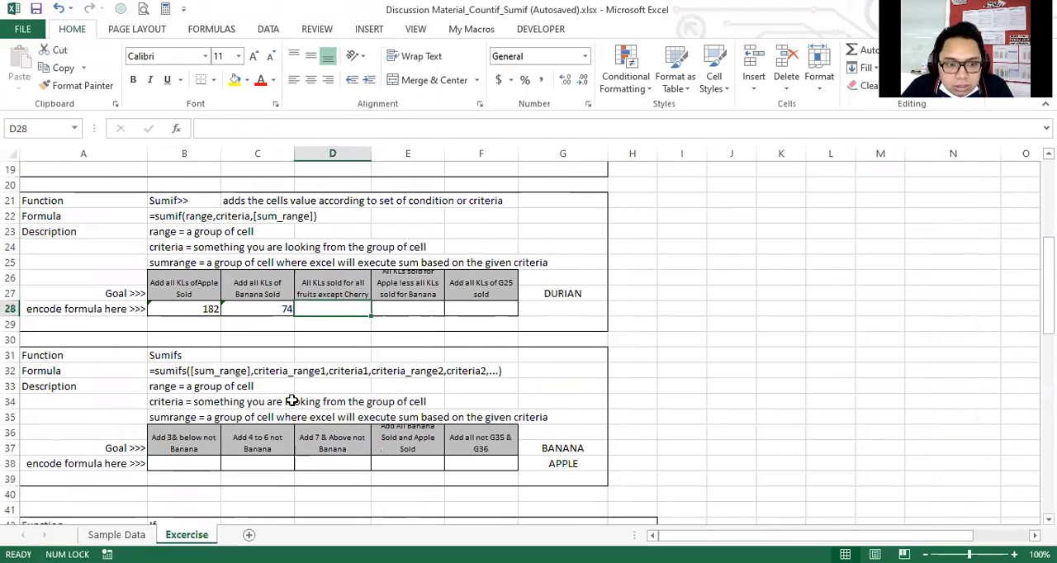
{"action": "scroll", "coordinate": [291, 400], "scroll_direction": "up", "scroll_amount": 2}
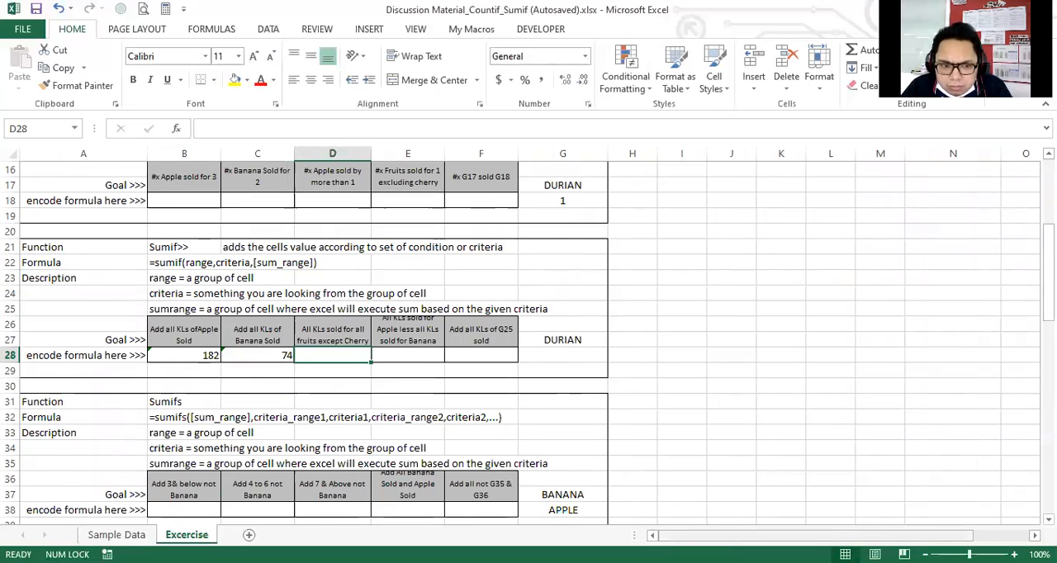
{"action": "left_click_drag", "start_coordinate": [814, 536], "coordinate": [826, 536]}
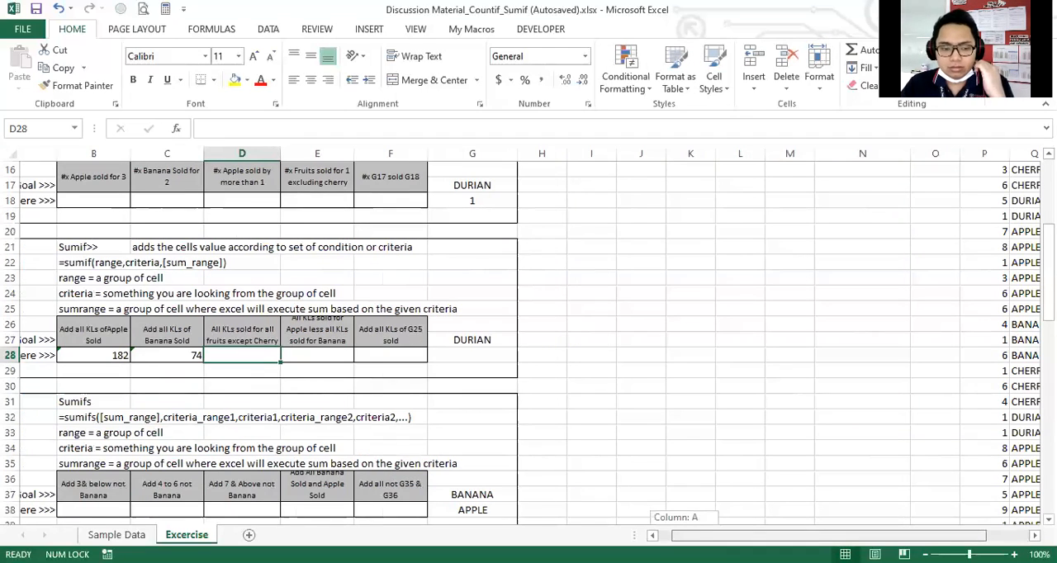
{"action": "left_click_drag", "start_coordinate": [825, 536], "coordinate": [871, 536]}
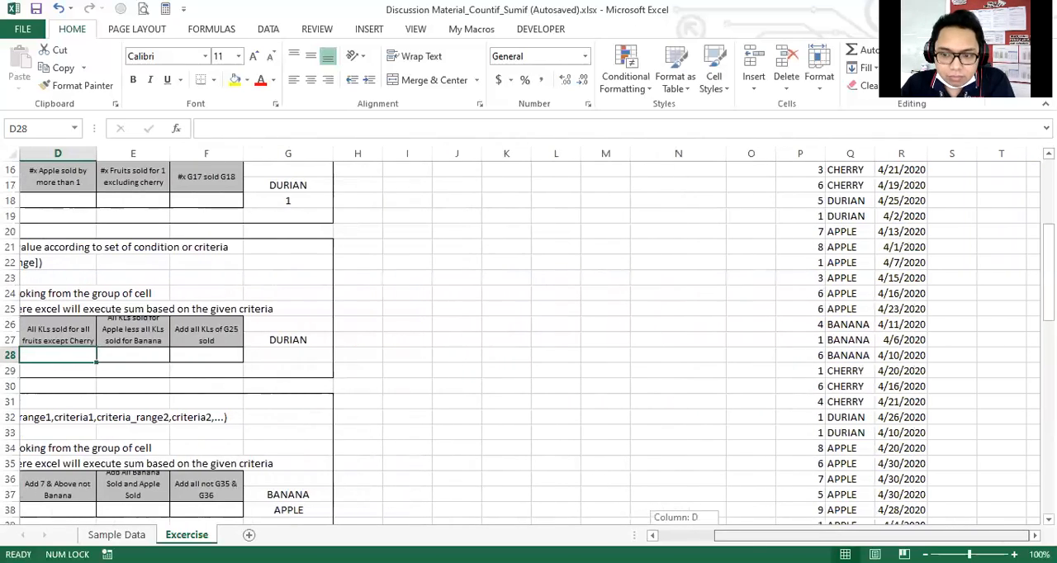
{"action": "scroll", "coordinate": [743, 377], "scroll_direction": "up", "scroll_amount": 5}
{"action": "left_click", "coordinate": [841, 248]}
{"action": "left_click", "coordinate": [851, 206]}
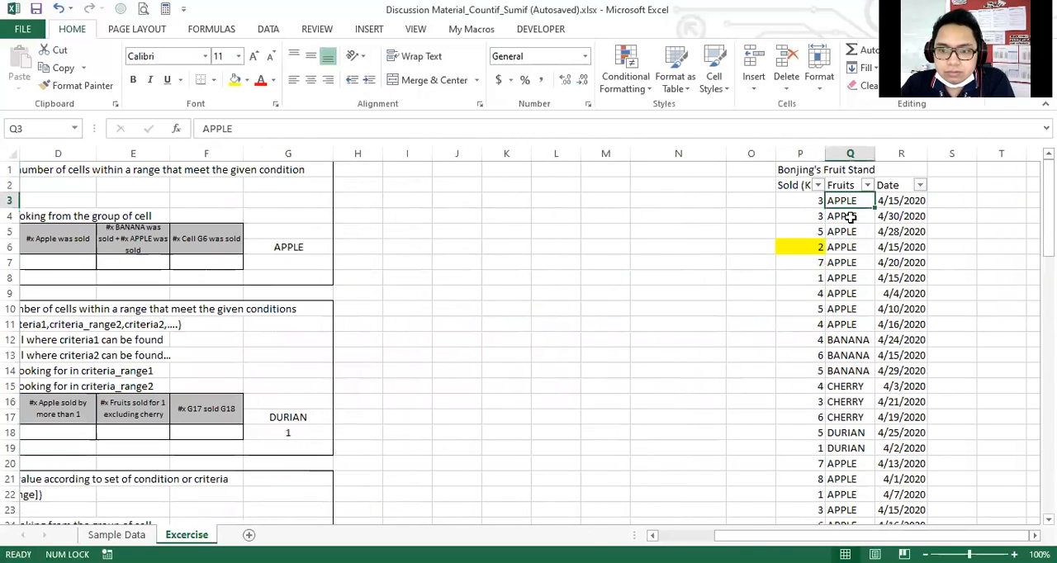
{"action": "left_click", "coordinate": [850, 251]}
{"action": "left_click", "coordinate": [851, 449]}
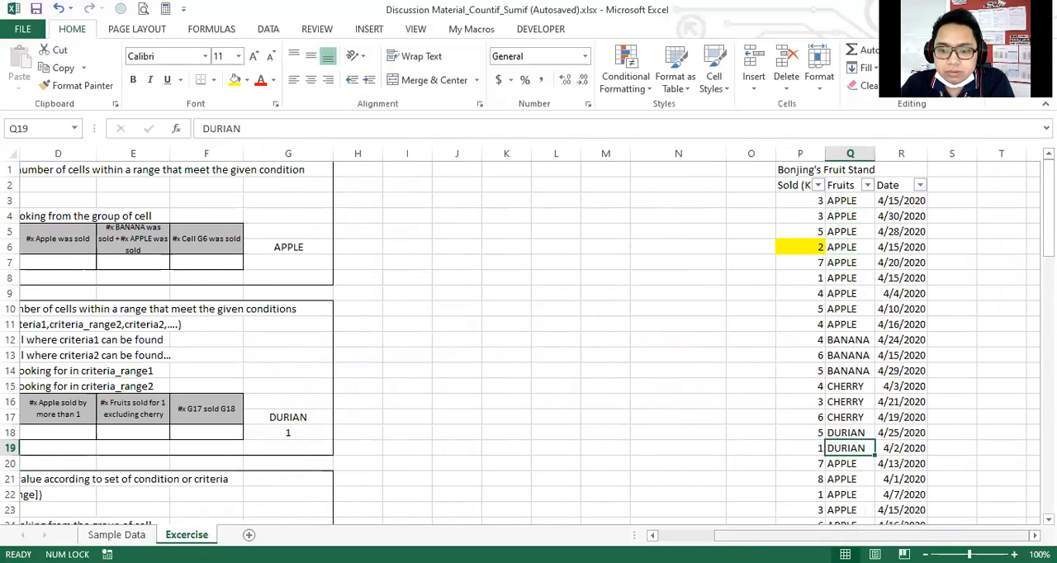
Return to cell D28 and review the Countif and Countifs exercises above the Sumif section.
{"action": "left_click_drag", "start_coordinate": [856, 536], "coordinate": [813, 535]}
{"action": "scroll", "coordinate": [590, 389], "scroll_direction": "down", "scroll_amount": 3}
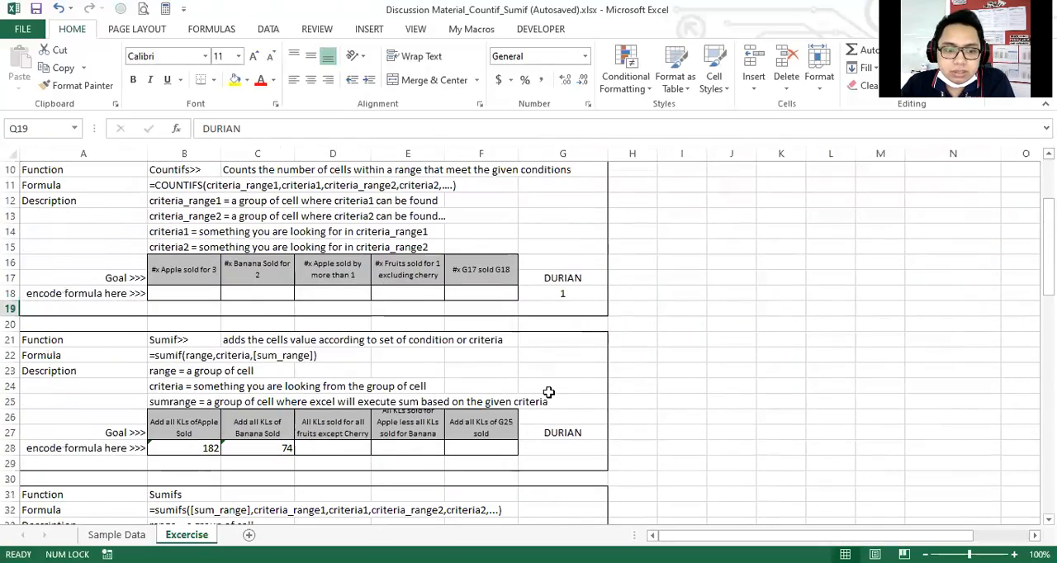
{"action": "left_click", "coordinate": [364, 448]}
{"action": "scroll", "coordinate": [542, 404], "scroll_direction": "up", "scroll_amount": 1}
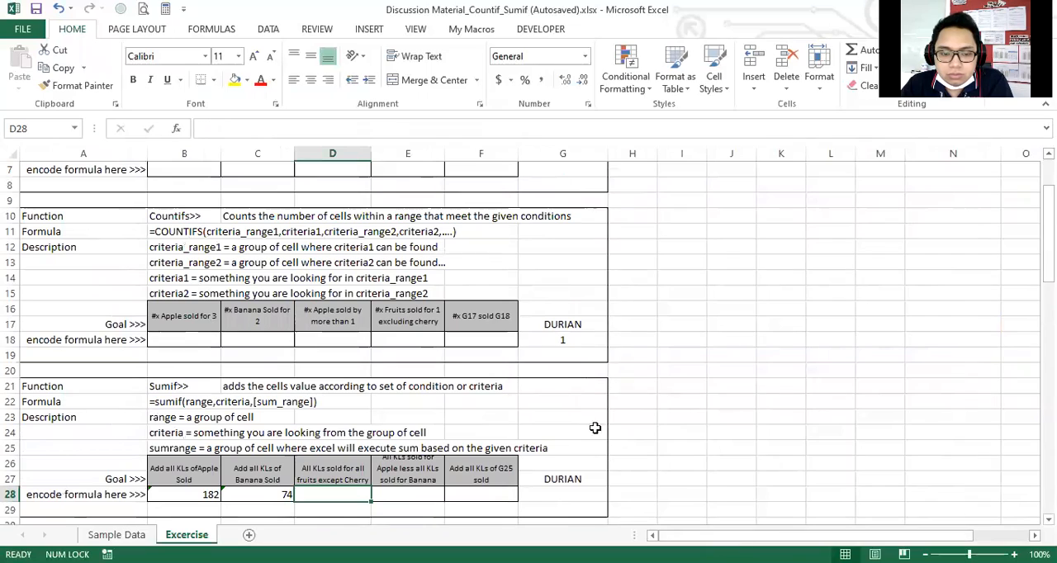
{"action": "scroll", "coordinate": [464, 414], "scroll_direction": "up", "scroll_amount": 2}
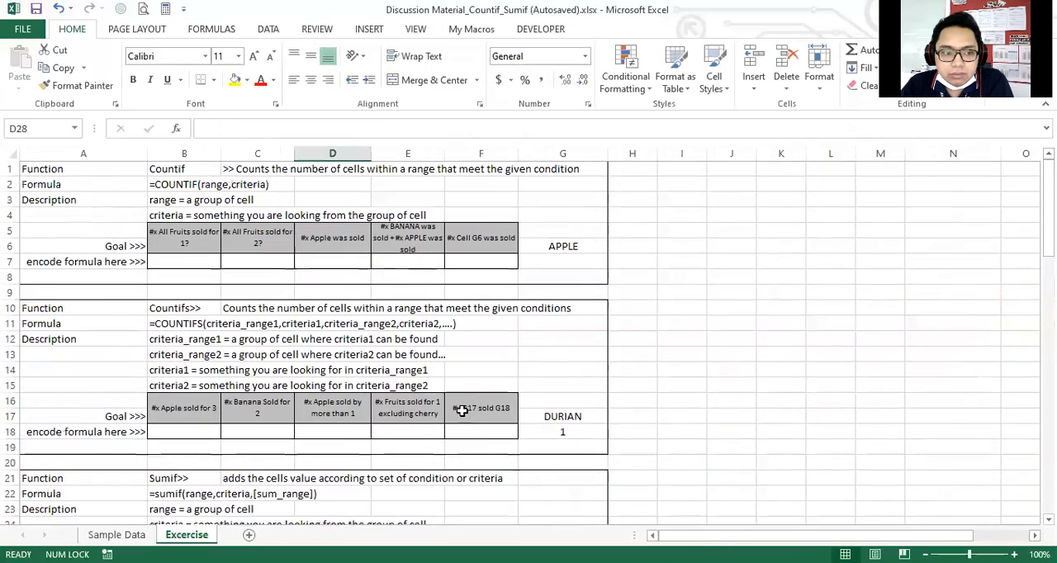
{"action": "scroll", "coordinate": [463, 410], "scroll_direction": "down", "scroll_amount": 1}
{"action": "scroll", "coordinate": [462, 411], "scroll_direction": "up", "scroll_amount": 1}
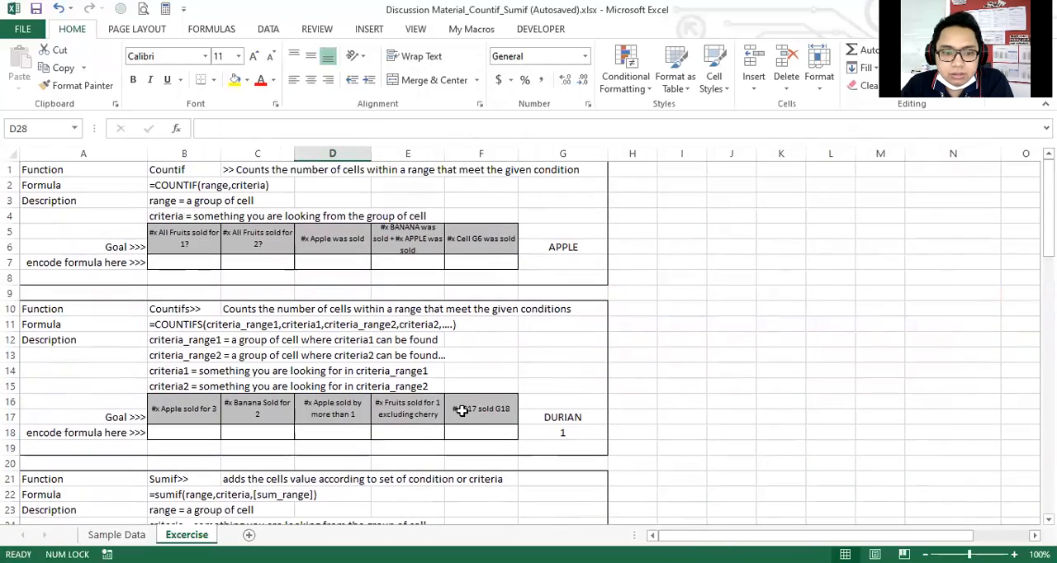
{"action": "scroll", "coordinate": [462, 410], "scroll_direction": "down", "scroll_amount": 1}
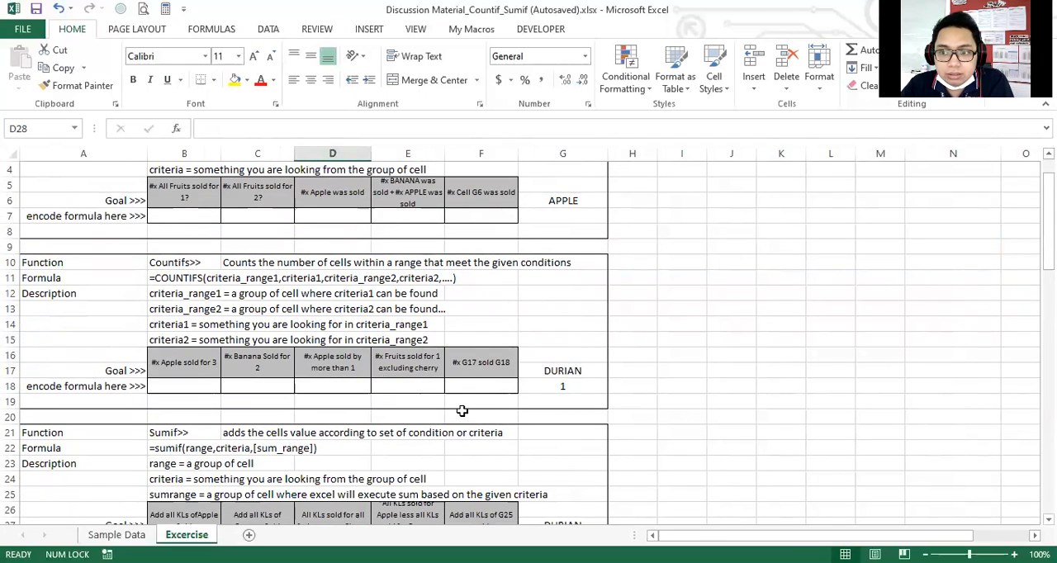
Start a SUMIF formula in D28 with the entire Fruits column, Q:Q, as the range.
{"action": "scroll", "coordinate": [462, 411], "scroll_direction": "down", "scroll_amount": 5}
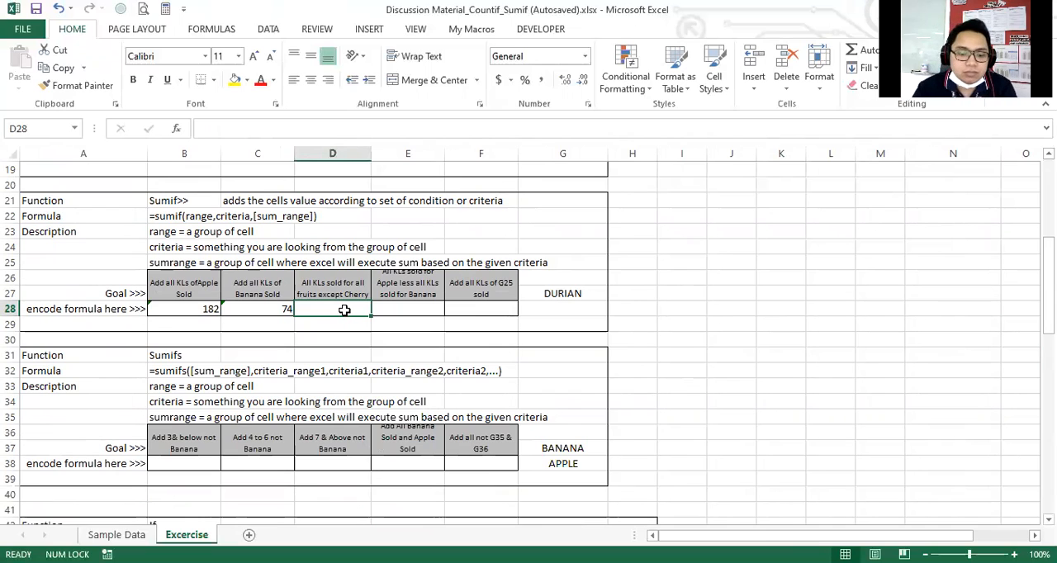
{"action": "type", "text": "="}
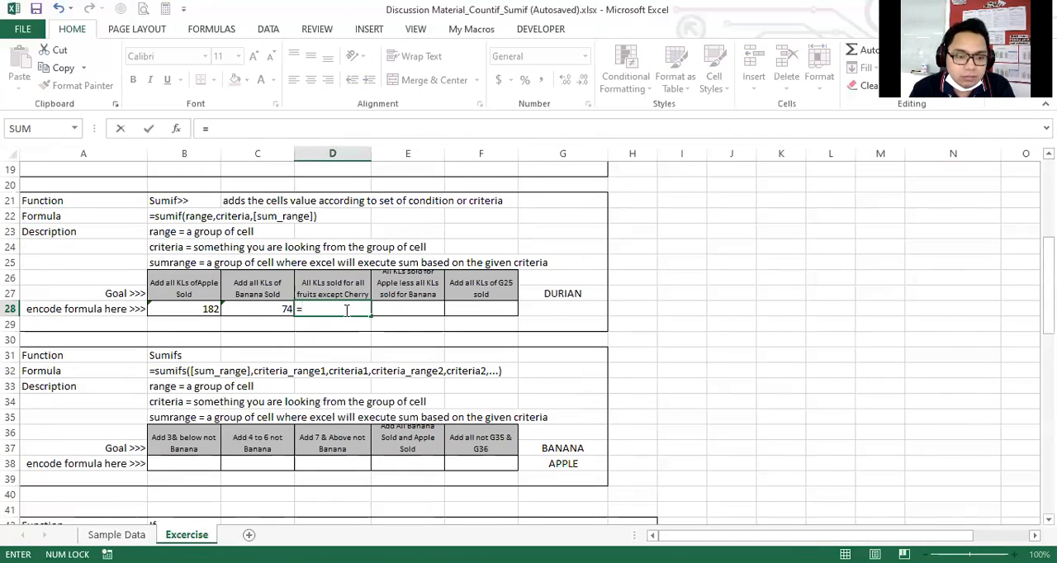
{"action": "type", "text": "sumif("}
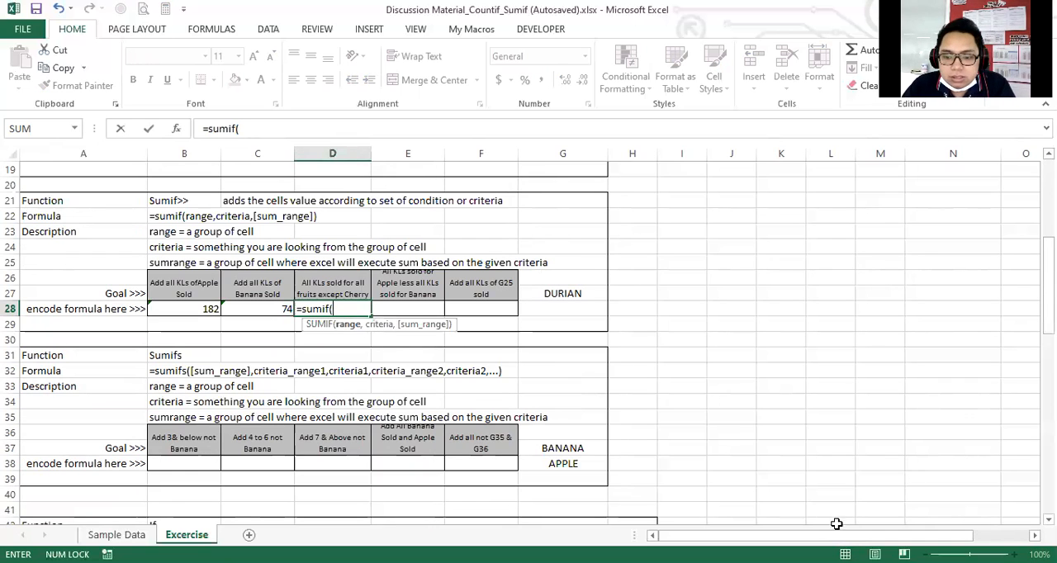
{"action": "left_click_drag", "start_coordinate": [840, 536], "coordinate": [902, 537]}
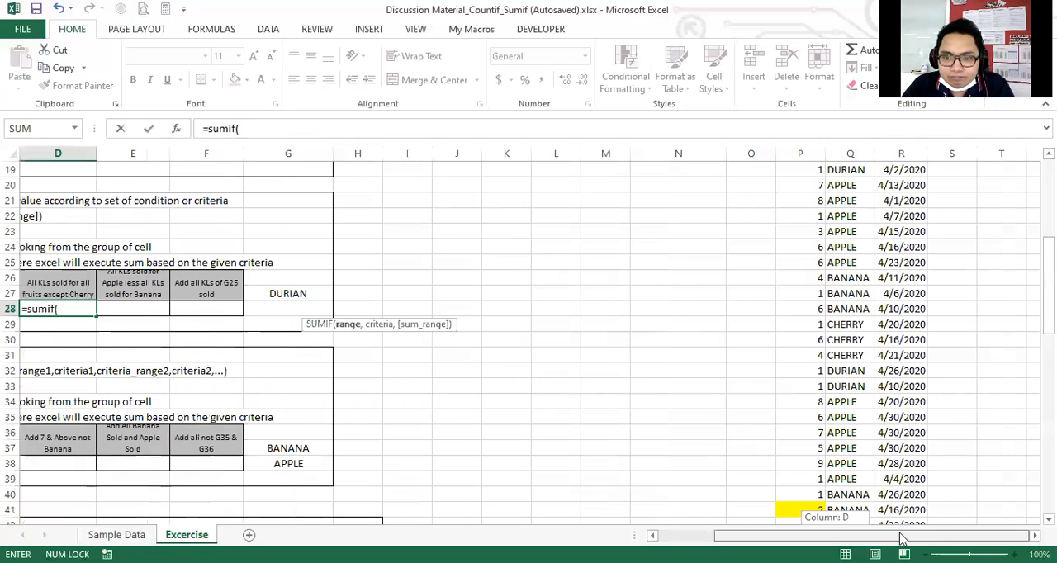
{"action": "scroll", "coordinate": [817, 247], "scroll_direction": "up", "scroll_amount": 6}
{"action": "left_click", "coordinate": [850, 154]}
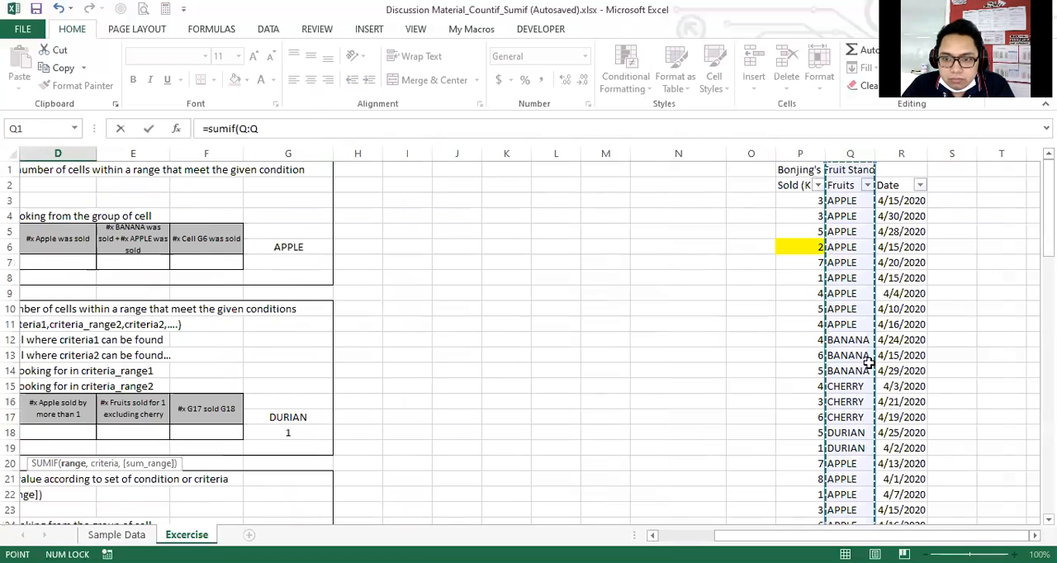
{"action": "left_click_drag", "start_coordinate": [743, 536], "coordinate": [652, 522]}
{"action": "scroll", "coordinate": [668, 461], "scroll_direction": "down", "scroll_amount": 4}
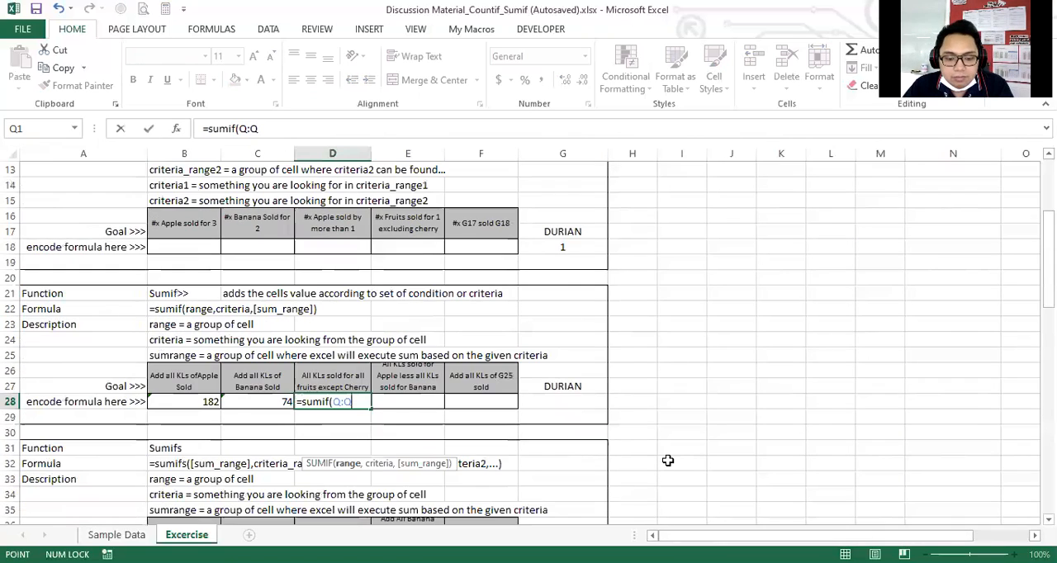
Enter "<>CHERRY" in quotation marks as the criteria argument of the D28 formula.
{"action": "type", "text": ","}
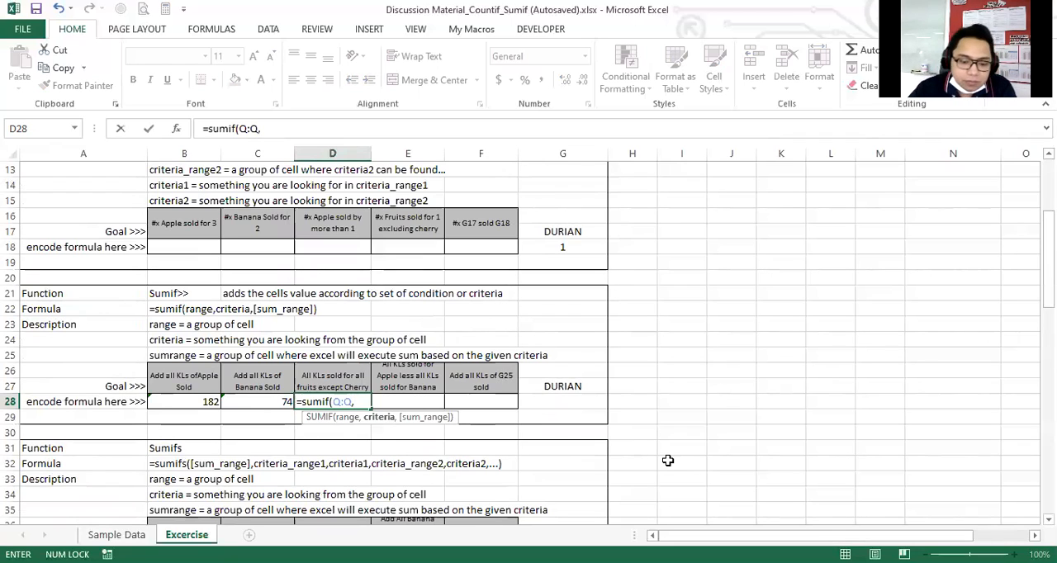
{"action": "type", "text": "\"<>CHER"}
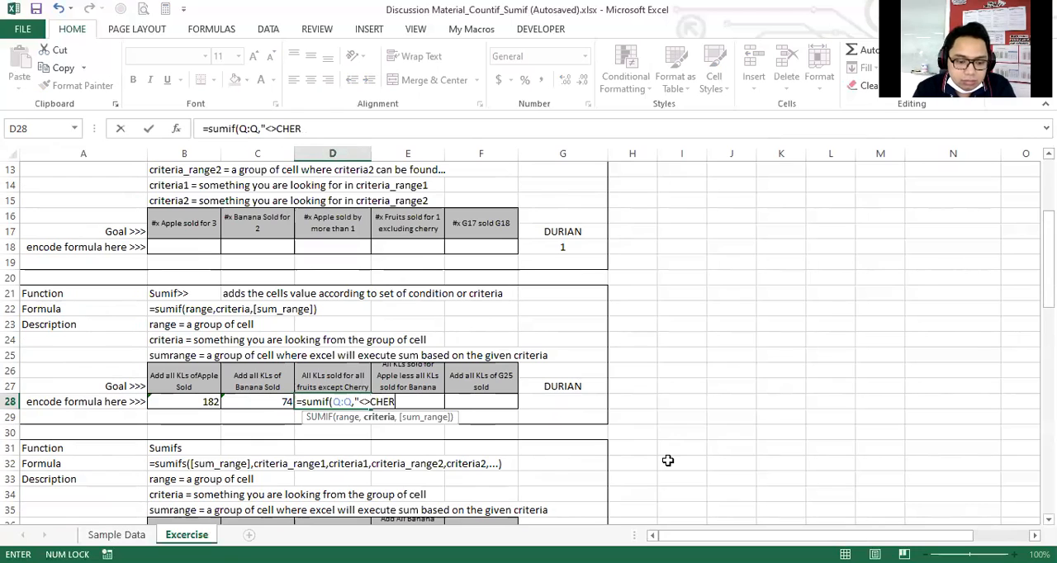
{"action": "type", "text": "RY\","}
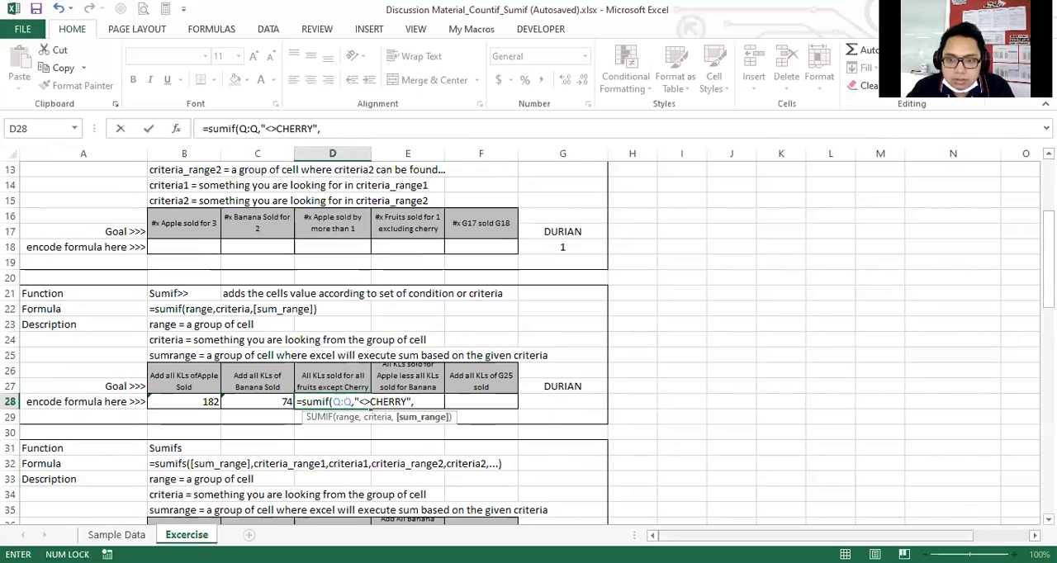
Use the entire Sold column, P:P, as the sum range and complete D28 as =sumif(Q:Q,"<>CHERRY",P:P).
{"action": "left_click", "coordinate": [799, 153]}
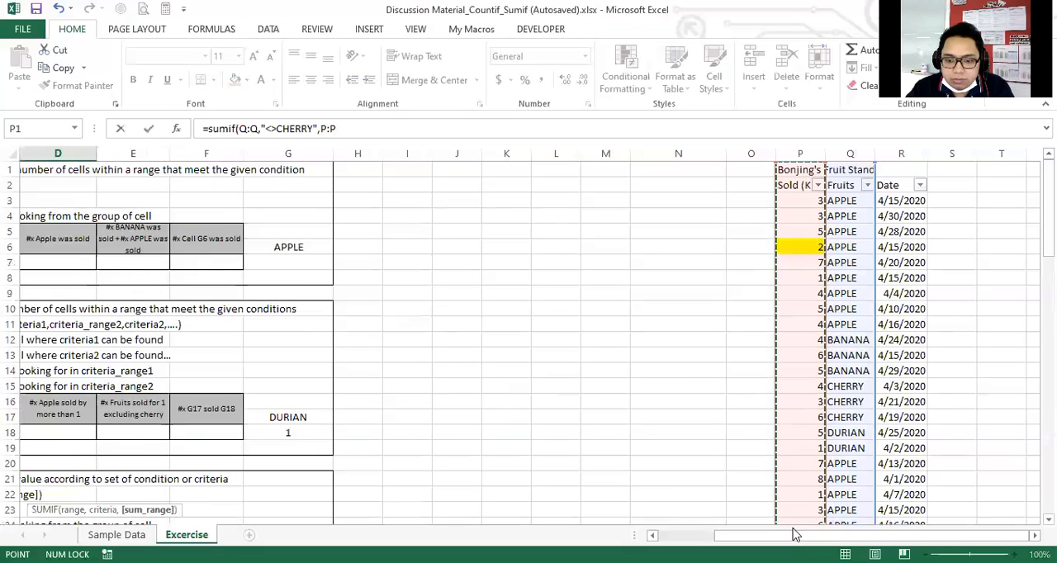
{"action": "left_click_drag", "start_coordinate": [813, 536], "coordinate": [743, 536]}
{"action": "scroll", "coordinate": [578, 435], "scroll_direction": "down", "scroll_amount": 2}
{"action": "type", "text": ")"}
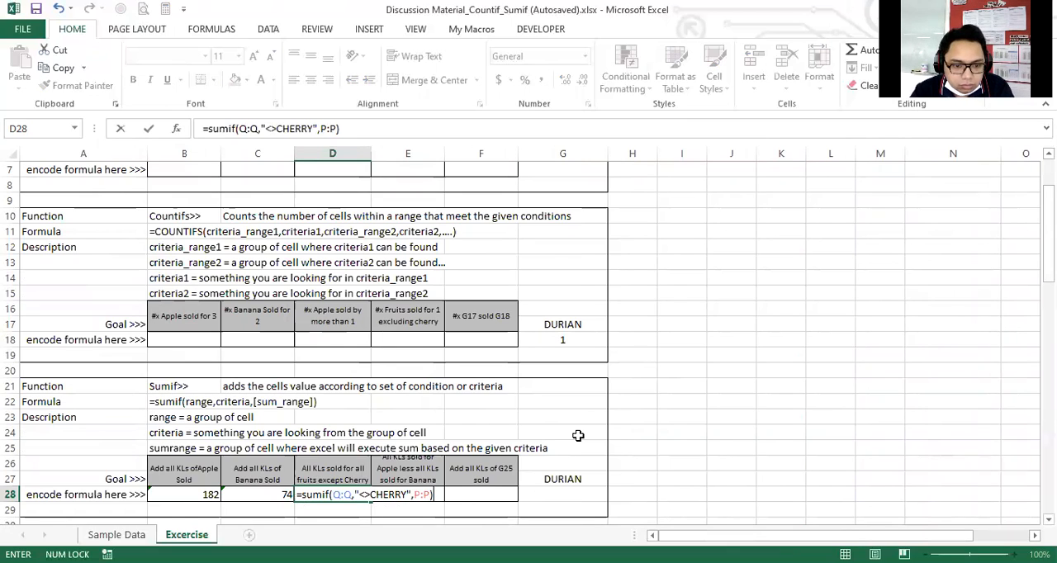
{"action": "key", "text": "Return"}
Examine the E28 goal of all KLs sold for Apple less all KLs sold for Banana, alongside the neighbouring D28 exercise.
{"action": "scroll", "coordinate": [578, 435], "scroll_direction": "down", "scroll_amount": 2}
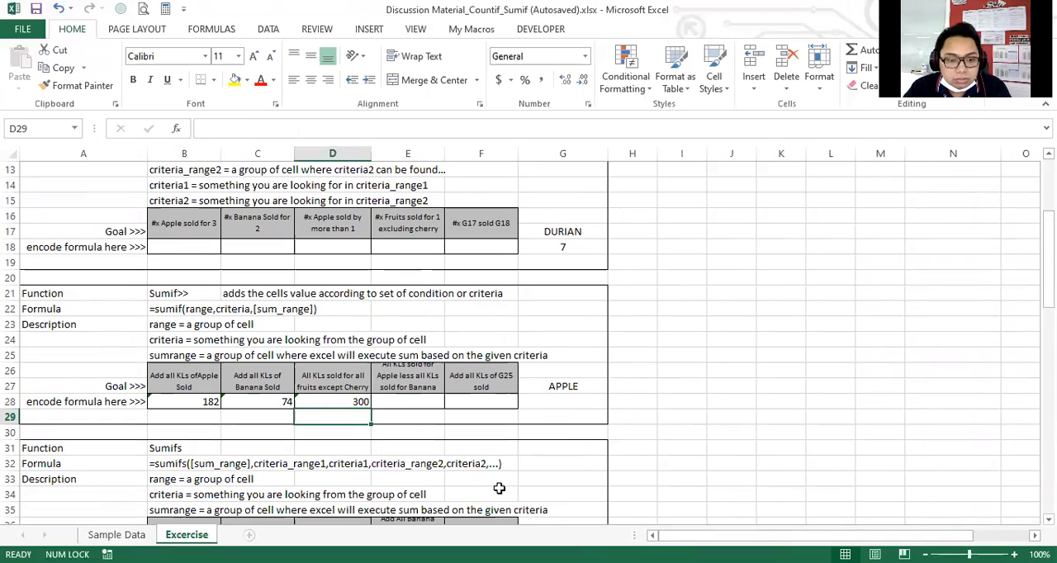
{"action": "left_click", "coordinate": [411, 403]}
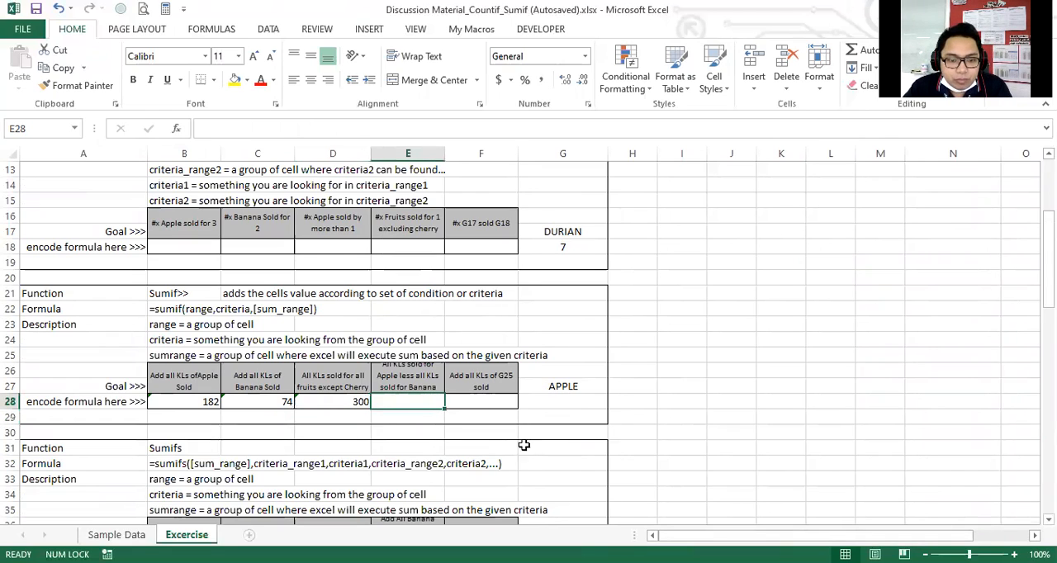
{"action": "left_click", "coordinate": [407, 386]}
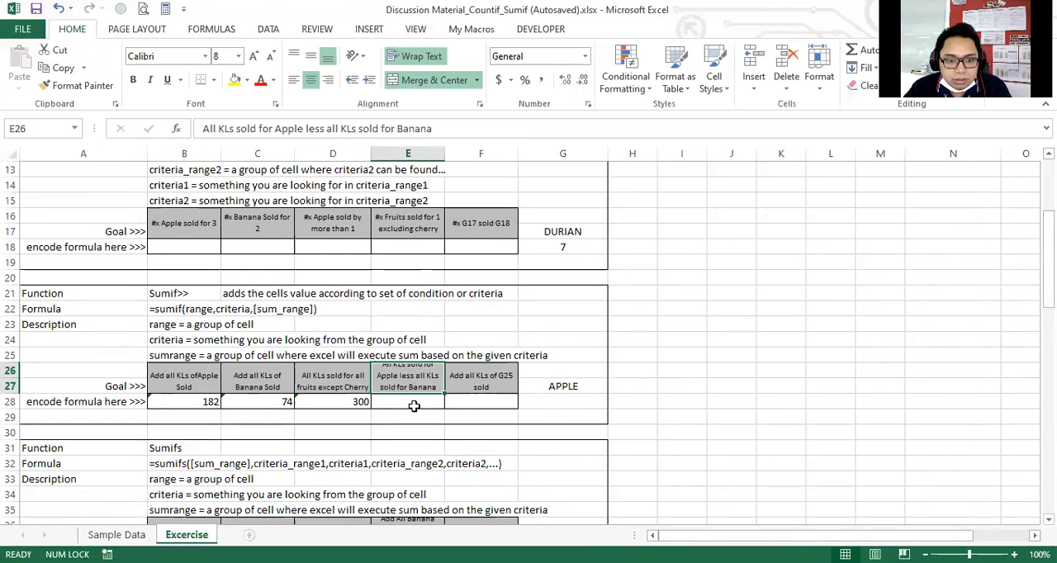
{"action": "left_click", "coordinate": [436, 464]}
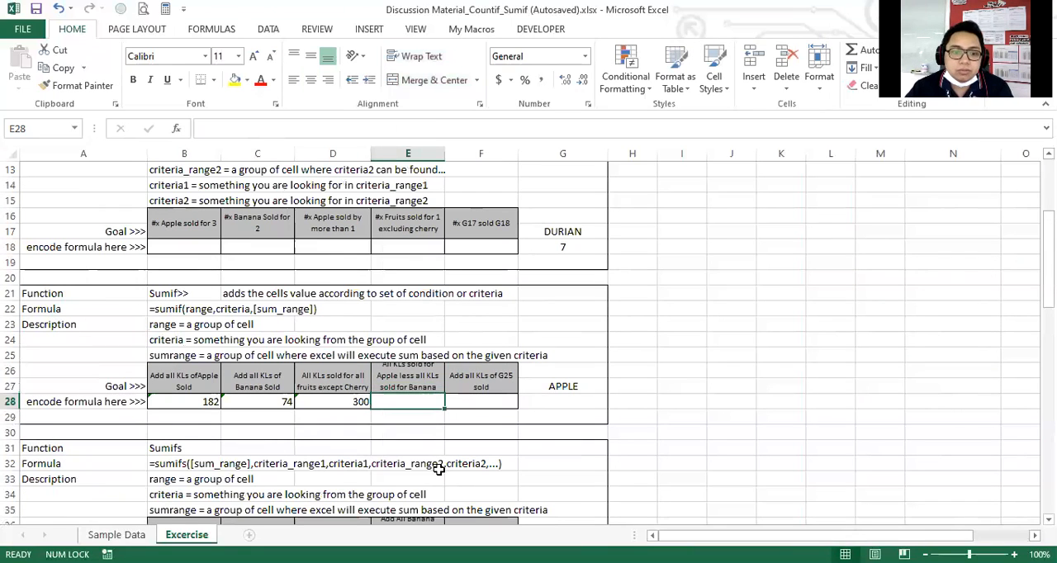
{"action": "left_click", "coordinate": [420, 402]}
{"action": "left_click", "coordinate": [341, 403]}
{"action": "left_click", "coordinate": [392, 398]}
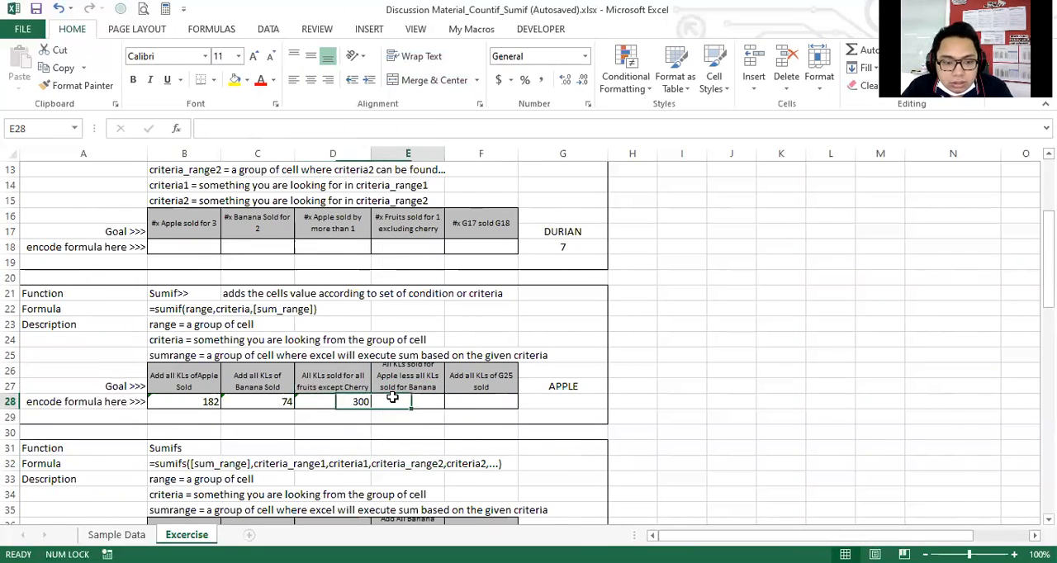
{"action": "left_click", "coordinate": [347, 405]}
{"action": "left_click", "coordinate": [406, 399]}
{"action": "left_click", "coordinate": [361, 402]}
{"action": "left_click", "coordinate": [398, 405]}
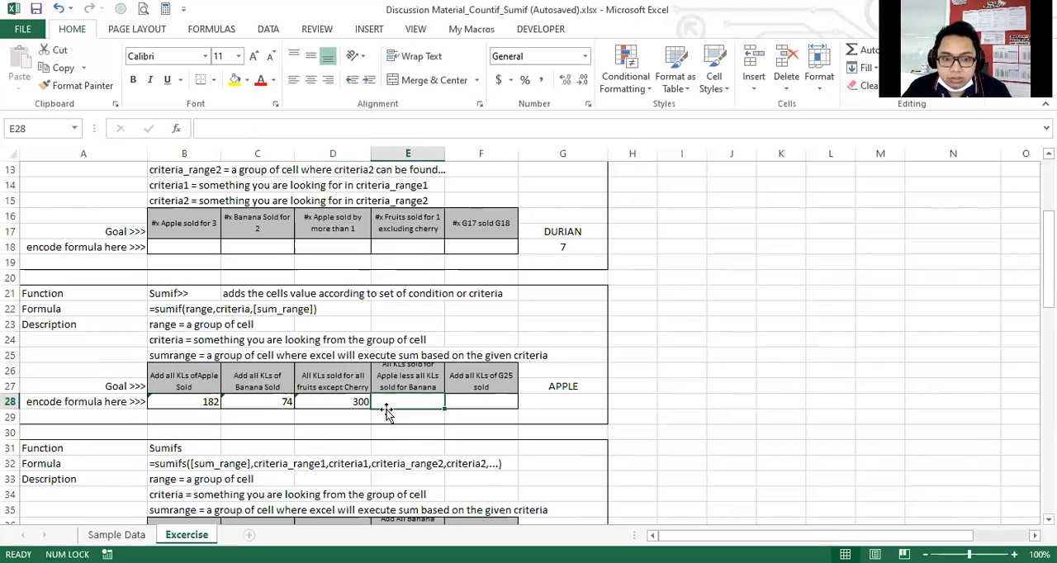
{"action": "key", "text": "Up"}
{"action": "key", "text": "Left"}
{"action": "key", "text": "Right"}
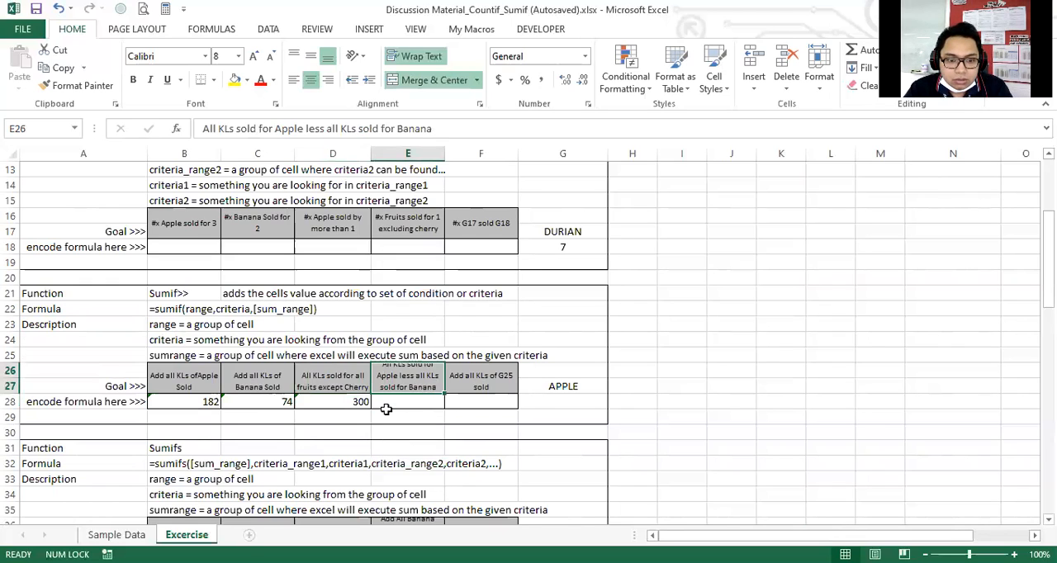
{"action": "key", "text": "Left"}
Begin a formula in E28 for the Apple less Banana exercise.
{"action": "left_click", "coordinate": [385, 409]}
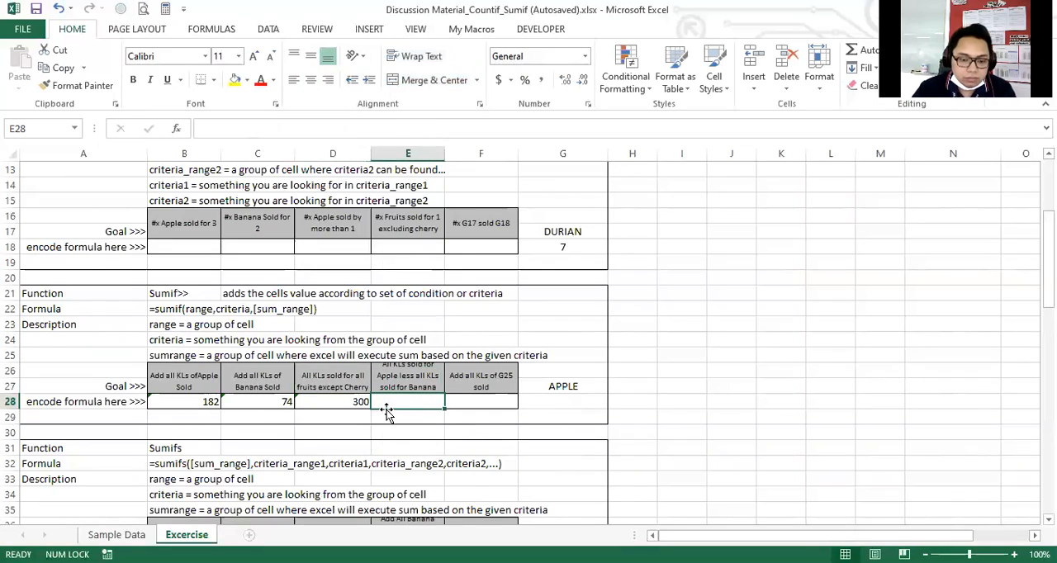
{"action": "type", "text": "="}
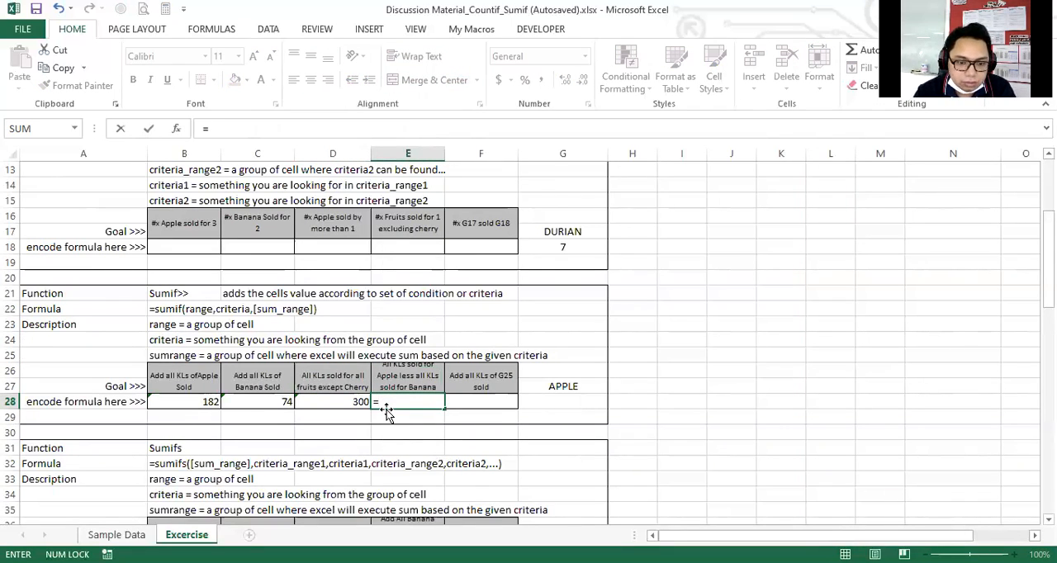
{"action": "type", "text": "countif("}
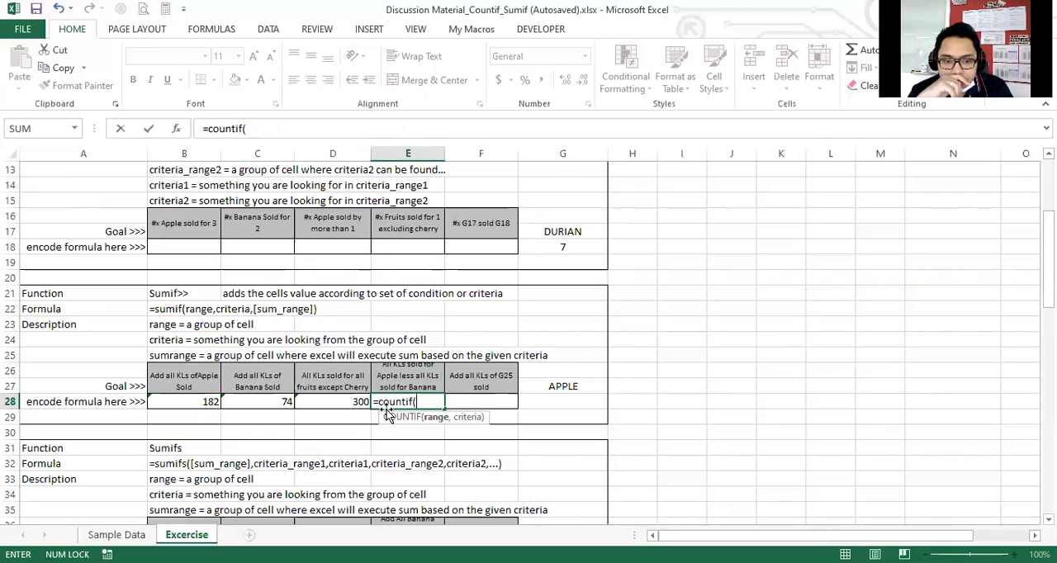
{"action": "key", "text": "BackSpace"}
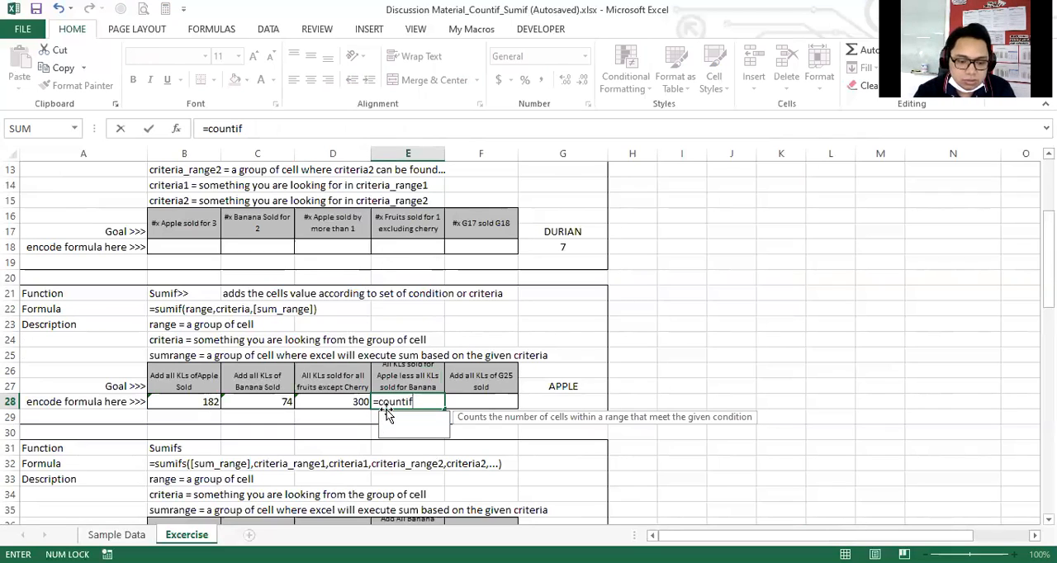
{"action": "key", "text": "BackSpace"}
{"action": "key", "text": "BackSpace"}
{"action": "key", "text": "BackSpace"}
{"action": "key", "text": "BackSpace"}
{"action": "key", "text": "BackSpace"}
{"action": "key", "text": "BackSpace"}
{"action": "key", "text": "BackSpace"}
Use SUMIF in the E28 formula with the entire Fruits column, Q:Q, as the range.
{"action": "type", "text": "sumif("}
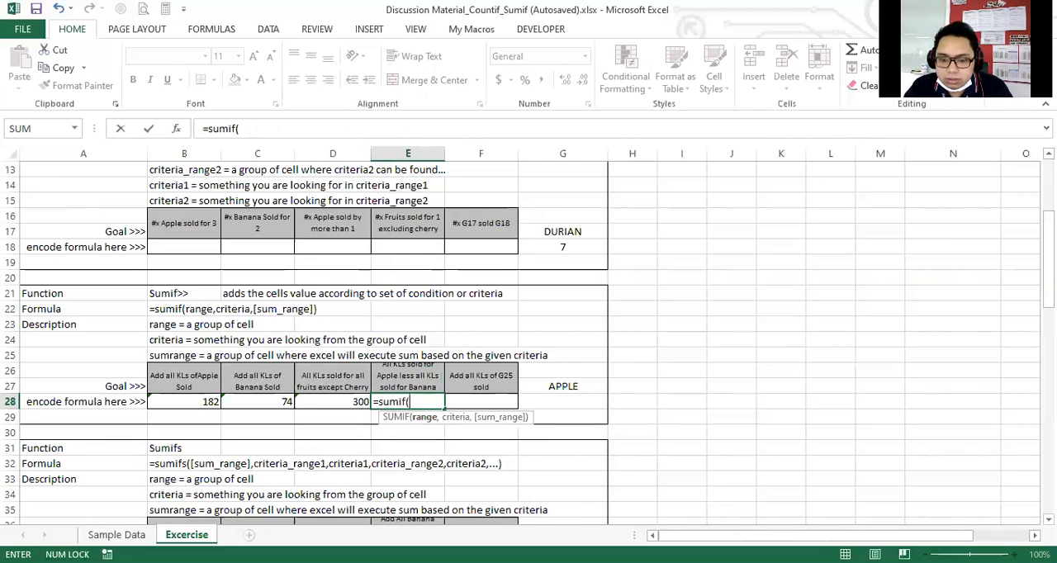
{"action": "left_click_drag", "start_coordinate": [816, 535], "coordinate": [871, 535]}
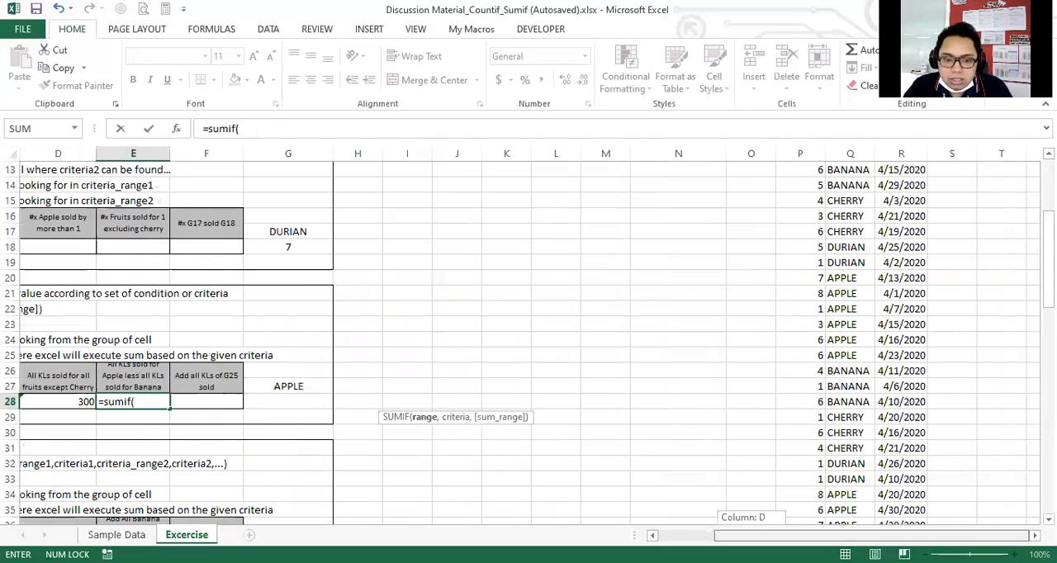
{"action": "scroll", "coordinate": [850, 340], "scroll_direction": "up", "scroll_amount": 4}
{"action": "left_click", "coordinate": [850, 153]}
{"action": "scroll", "coordinate": [433, 347], "scroll_direction": "down", "scroll_amount": 2}
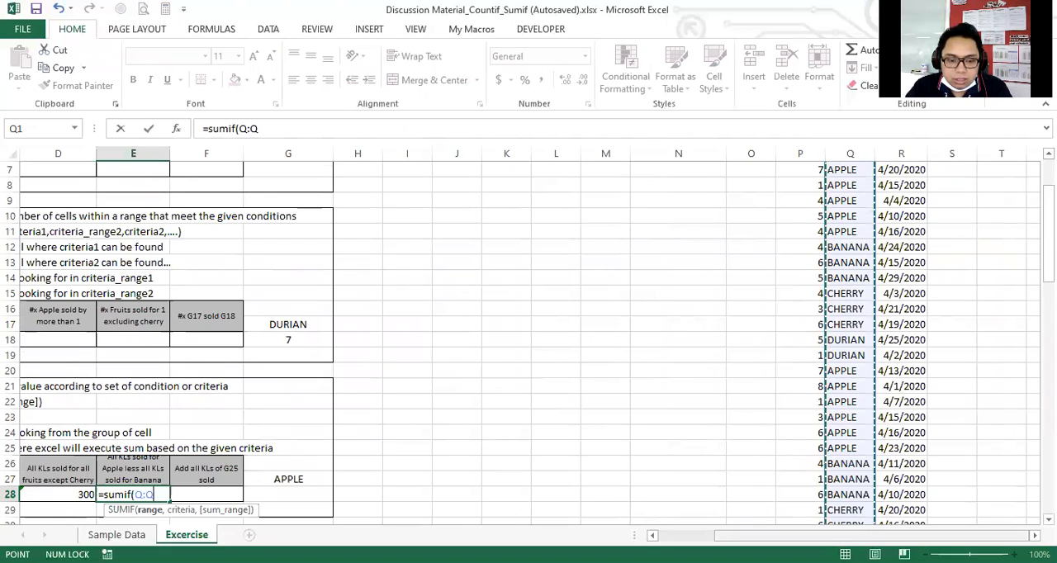
Finish the first SUMIF in E28 with "APPLE" as the criteria and the entire Sold column, P:P, as the sum range.
{"action": "type", "text": ",\"APPLE"}
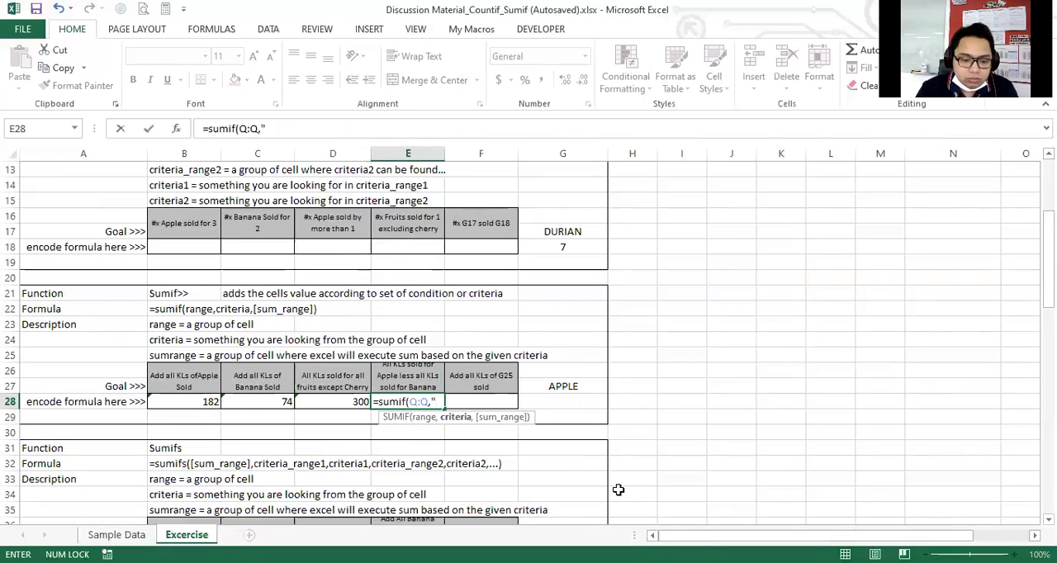
{"action": "type", "text": "\","}
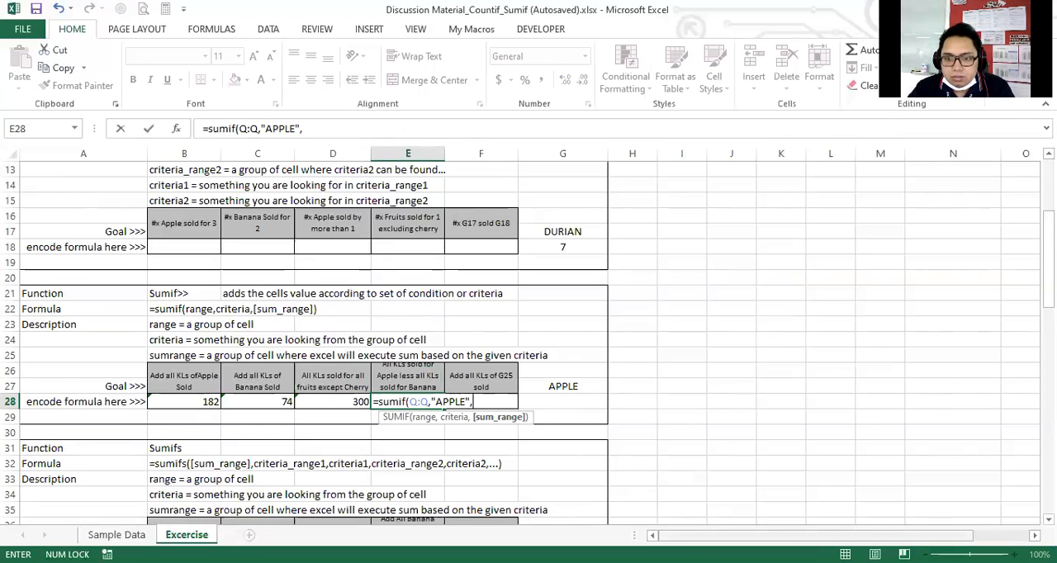
{"action": "left_click", "coordinate": [803, 152]}
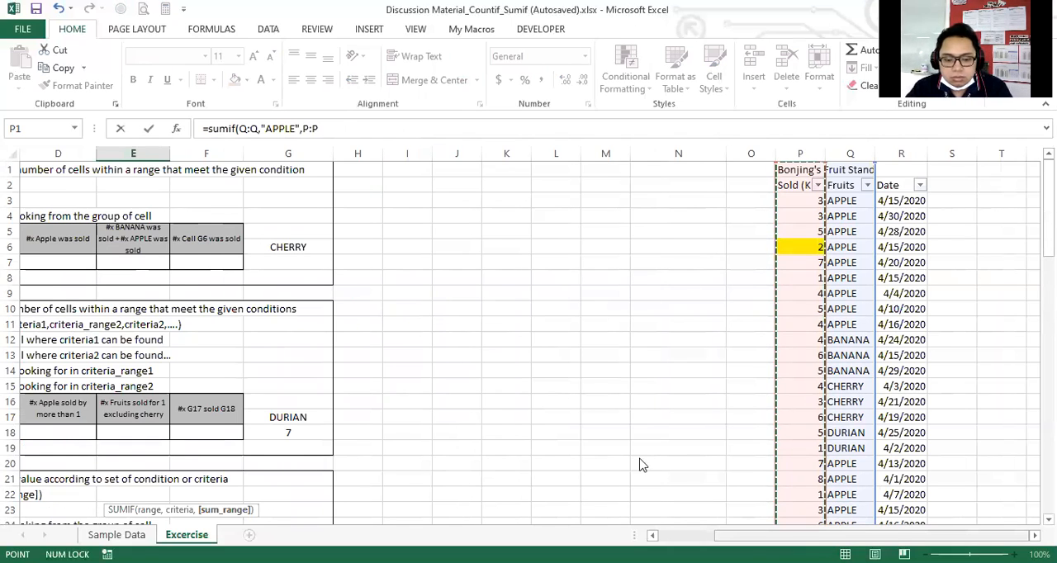
{"action": "type", "text": ")"}
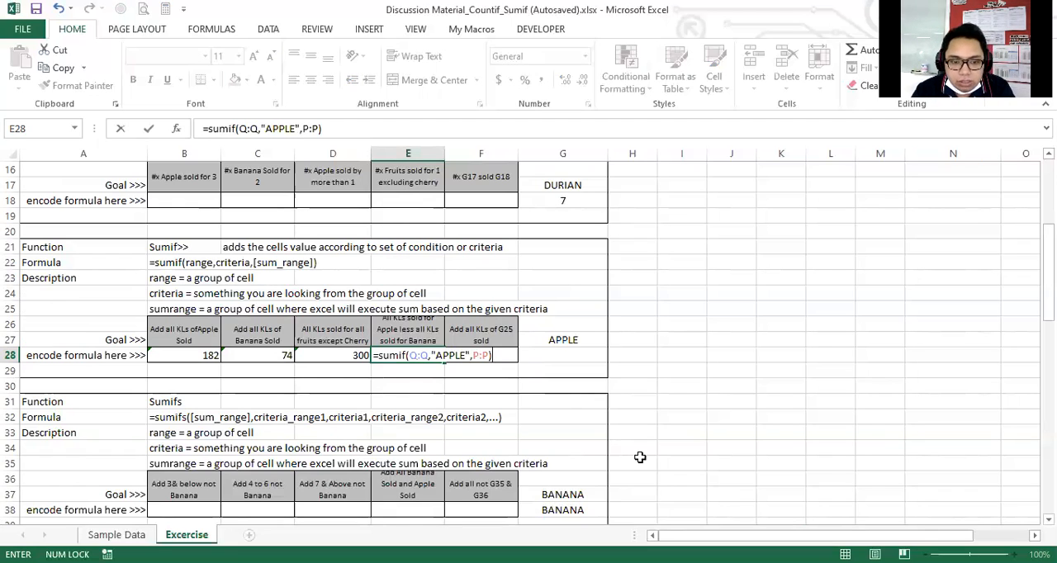
Subtract a second SUMIF in the E28 formula, with the entire Fruits column, Q:Q, as its range.
{"action": "type", "text": "-"}
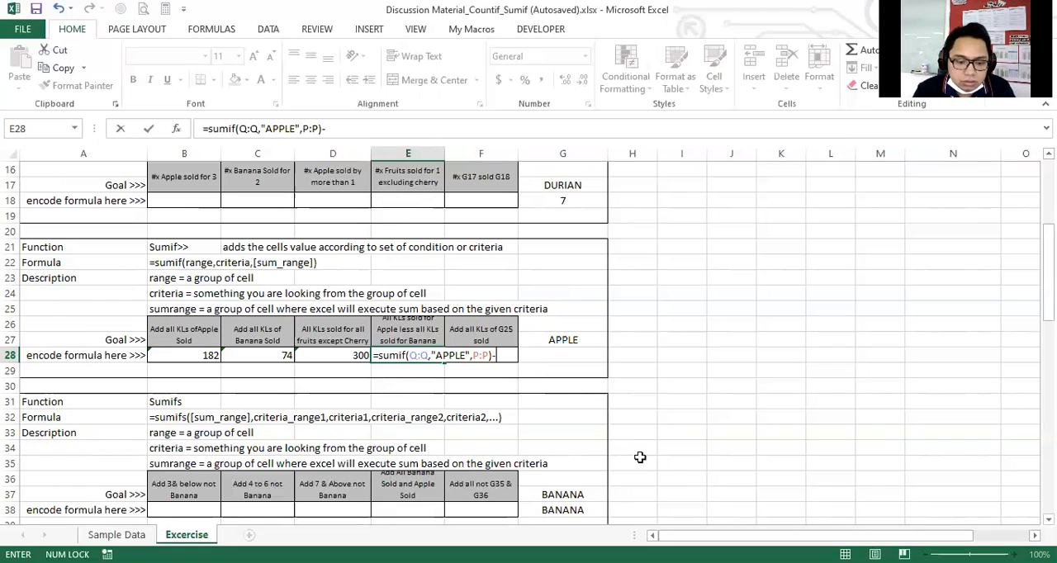
{"action": "type", "text": "sumif("}
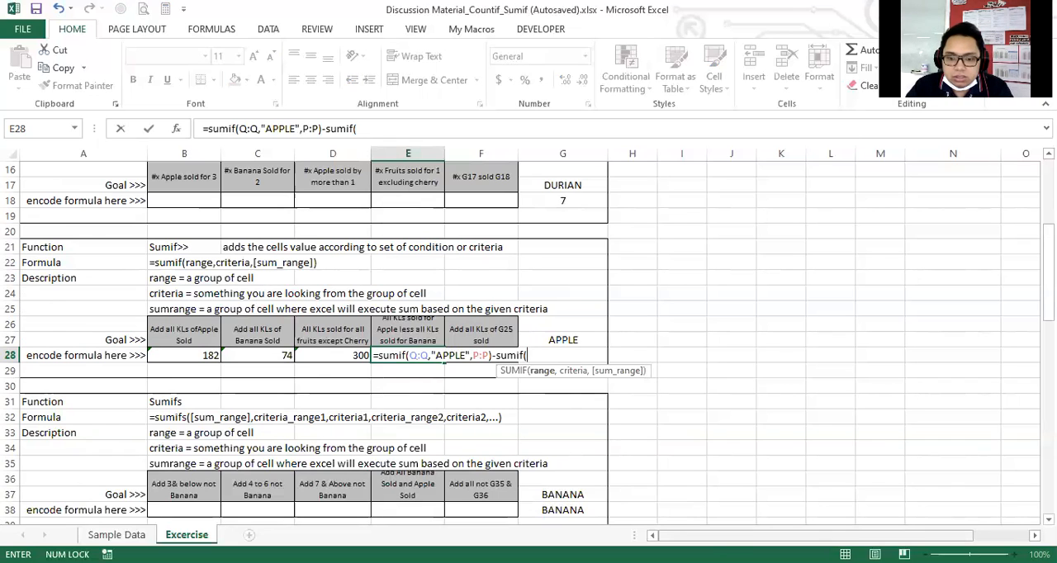
{"action": "scroll", "coordinate": [809, 165], "scroll_direction": "up", "scroll_amount": 5}
{"action": "scroll", "coordinate": [809, 165], "scroll_direction": "right", "scroll_amount": 3}
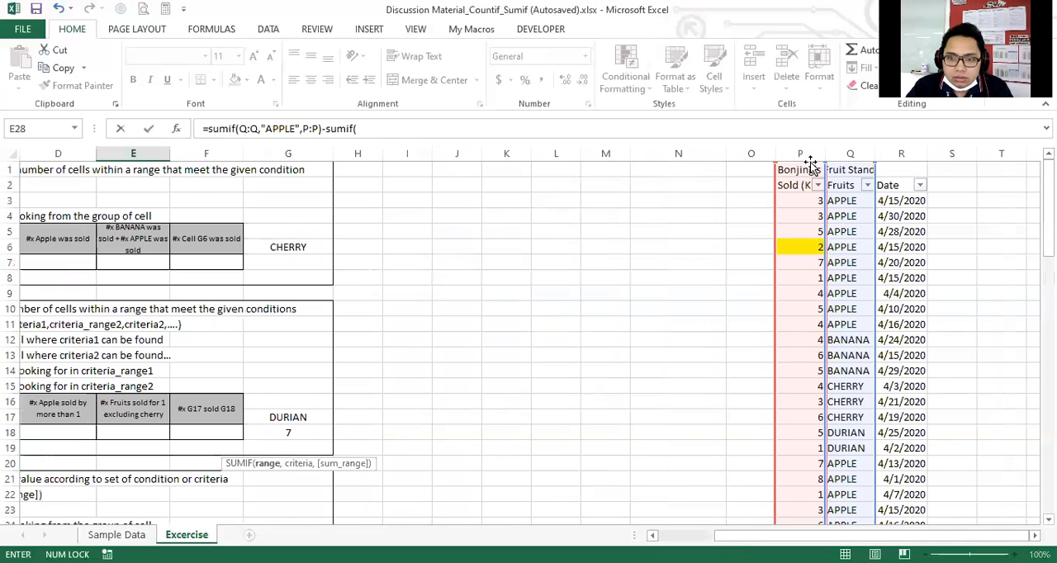
{"action": "left_click", "coordinate": [843, 149]}
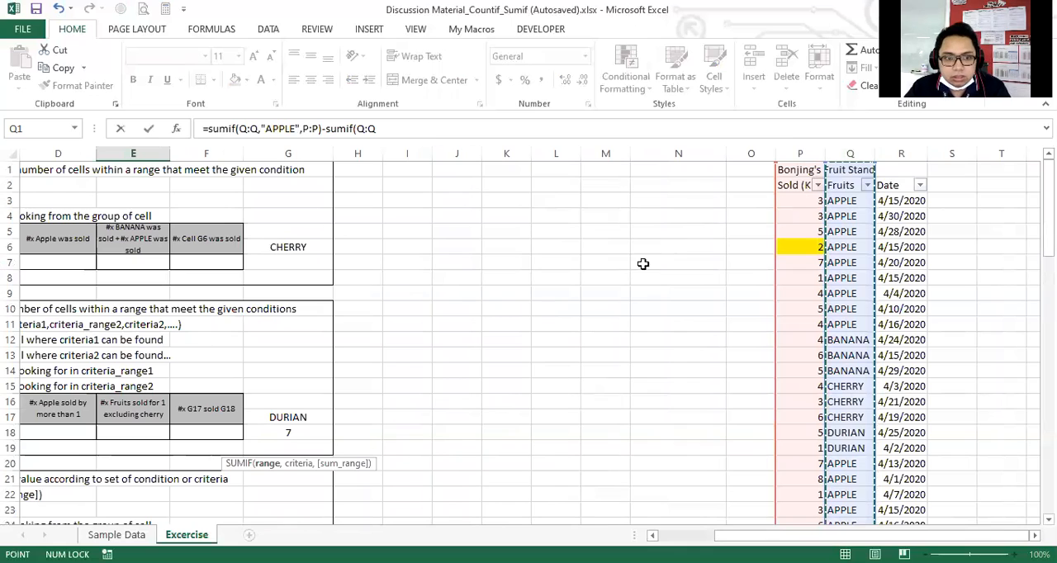
{"action": "type", "text": ","}
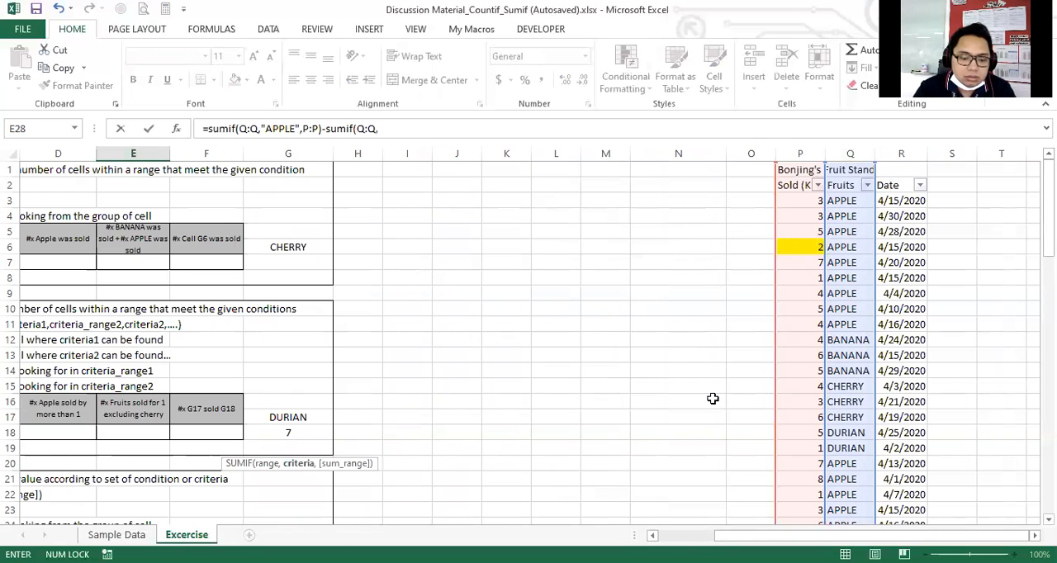
{"action": "type", "text": "\"BANANA"}
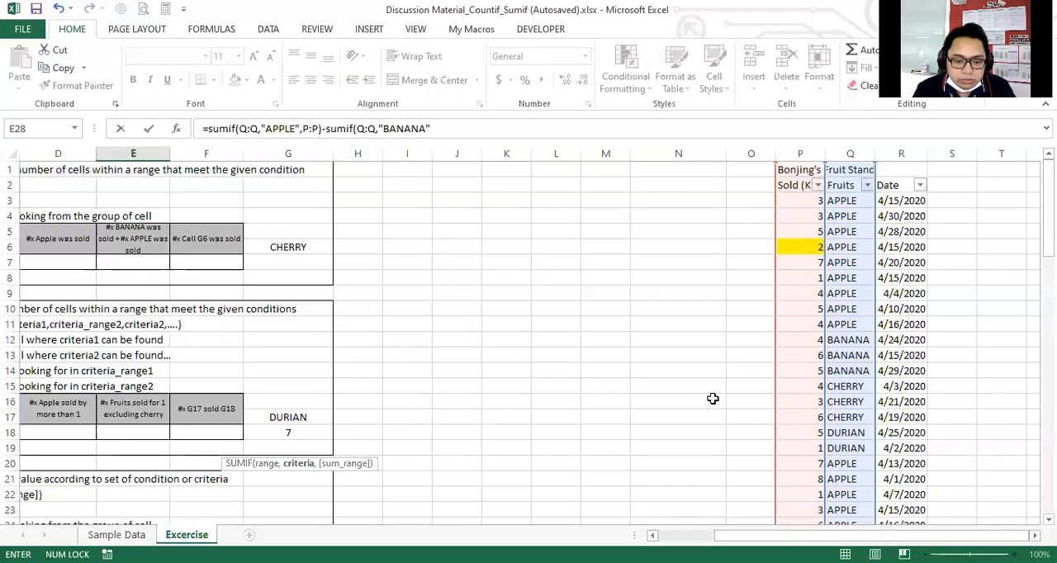
{"action": "type", "text": "\","}
Complete the second SUMIF in E28 with "BANANA" as the criteria and the entire Sold column, P:P, as the sum range.
{"action": "left_click", "coordinate": [800, 154]}
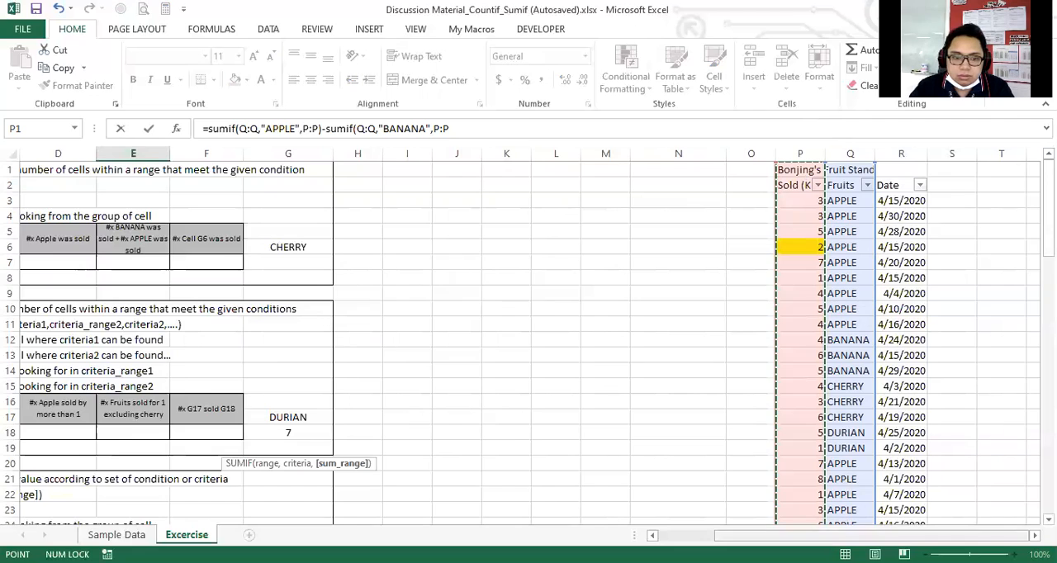
{"action": "left_click_drag", "start_coordinate": [793, 535], "coordinate": [718, 536]}
{"action": "scroll", "coordinate": [671, 404], "scroll_direction": "down", "scroll_amount": 3}
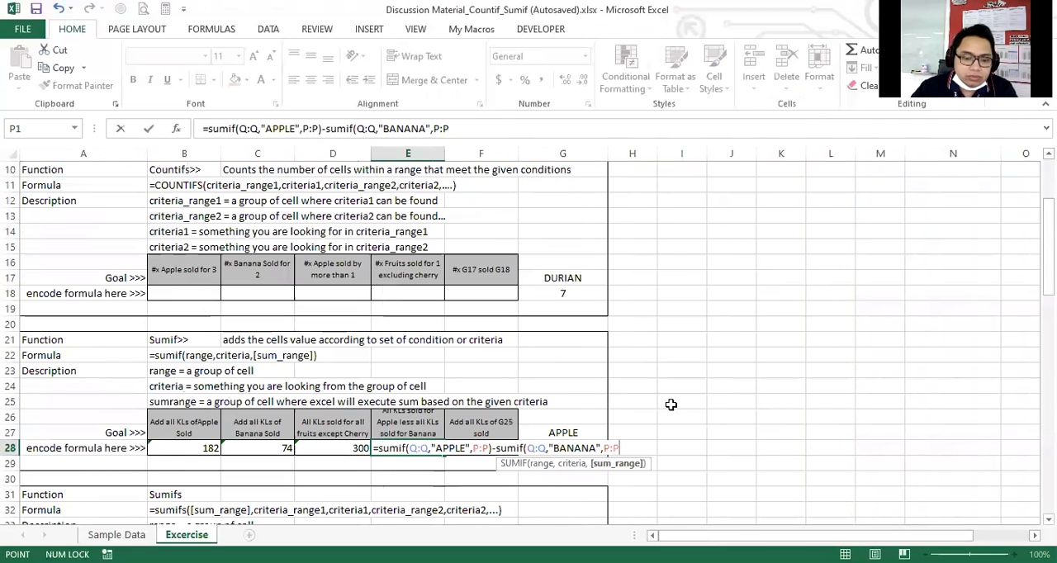
{"action": "type", "text": ")"}
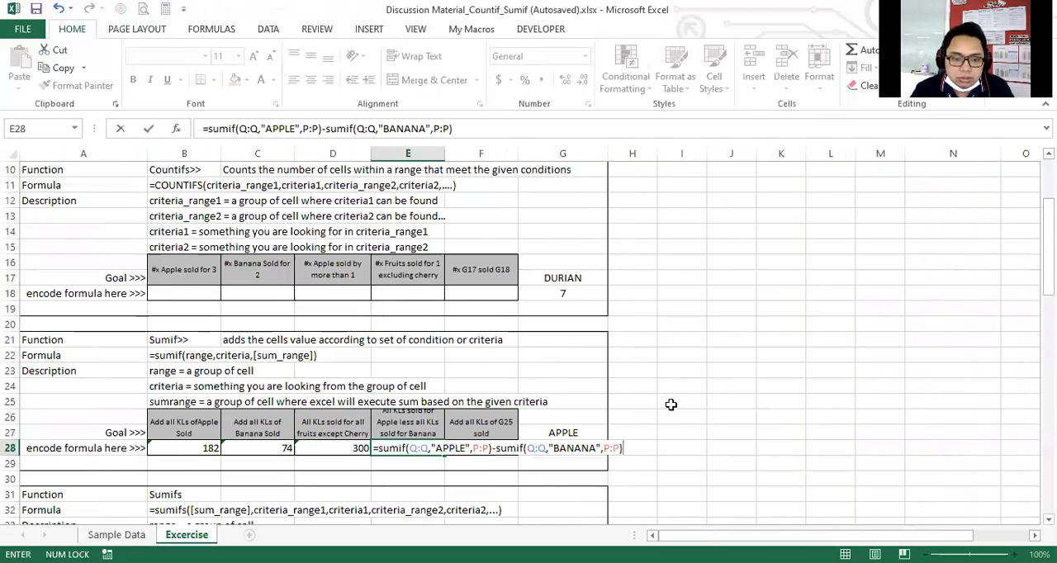
{"action": "key", "text": "Return"}
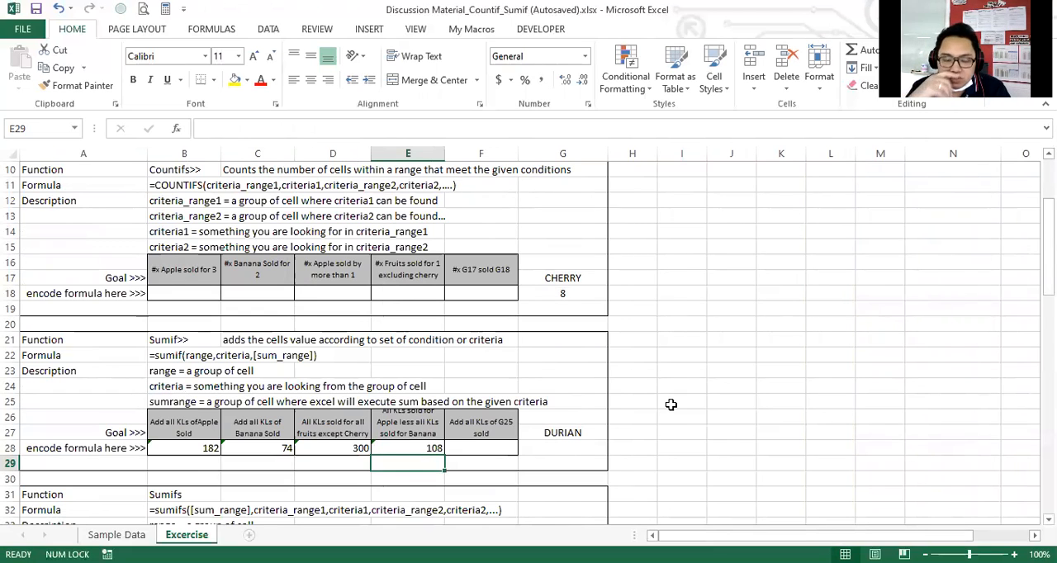
Check the E28 Apple less Banana result against the Apple total in B28 and the Banana total in C28.
{"action": "key", "text": "Up"}
{"action": "key", "text": "Down"}
{"action": "key", "text": "Up"}
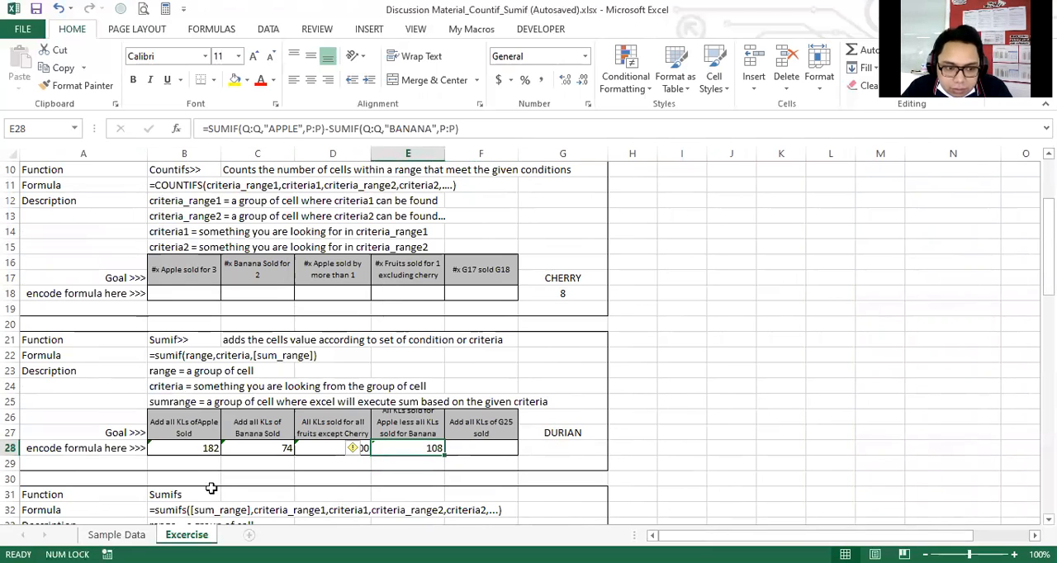
{"action": "left_click", "coordinate": [180, 447]}
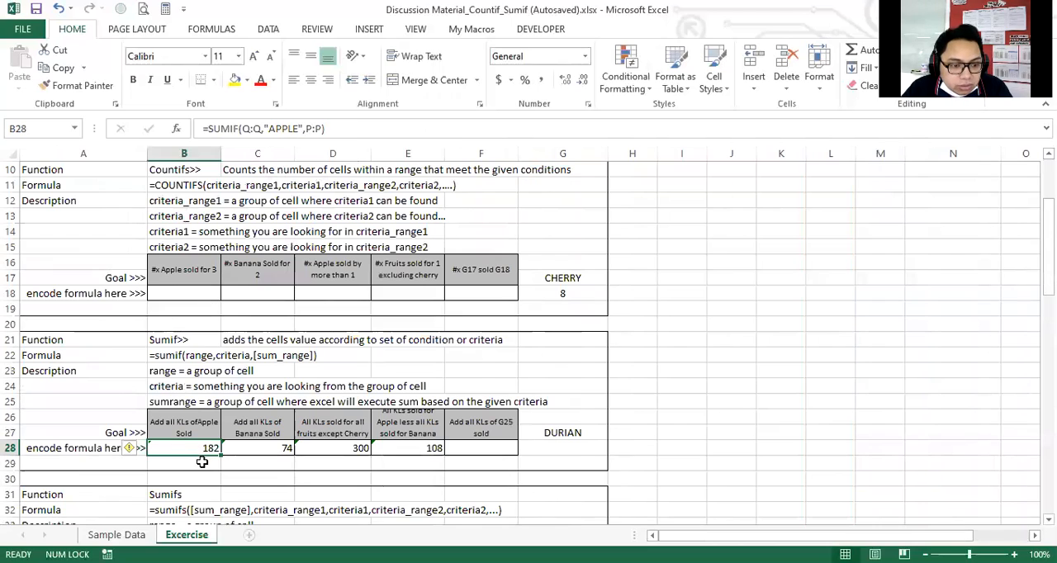
{"action": "left_click", "coordinate": [256, 449]}
{"action": "left_click", "coordinate": [247, 465]}
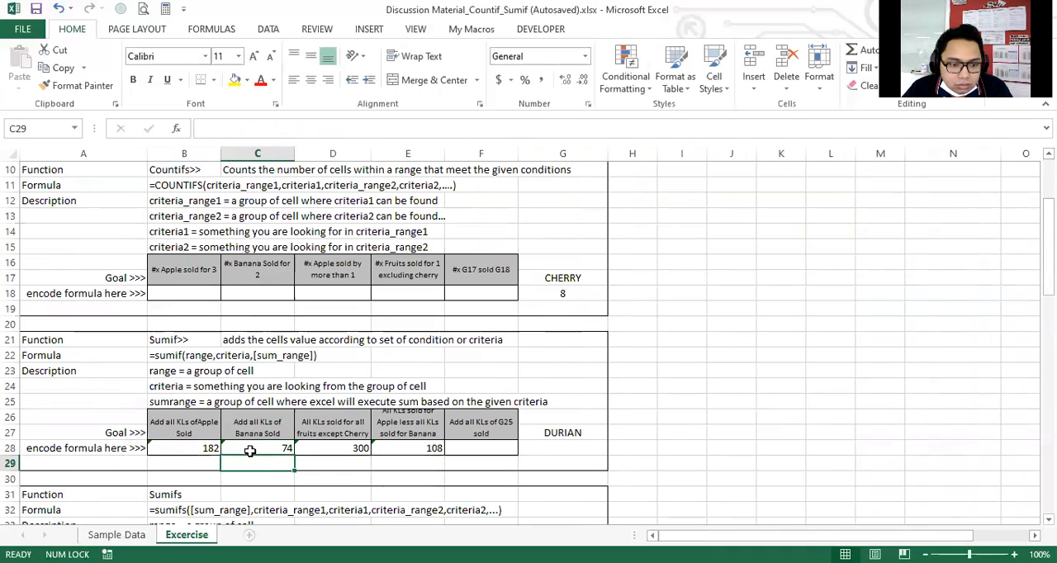
{"action": "left_click", "coordinate": [249, 450]}
{"action": "left_click", "coordinate": [245, 465]}
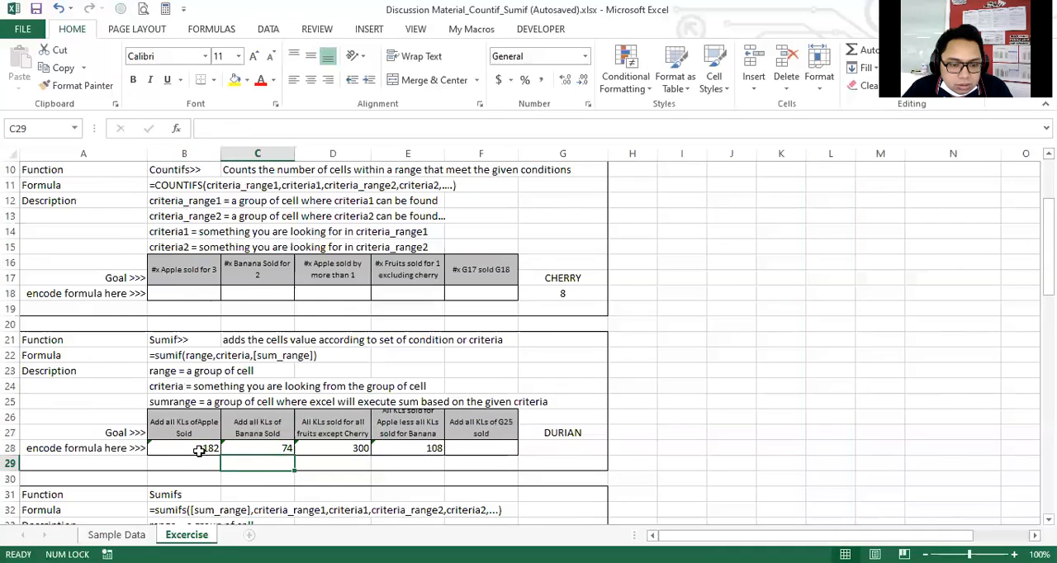
{"action": "left_click", "coordinate": [199, 450]}
{"action": "left_click", "coordinate": [251, 449]}
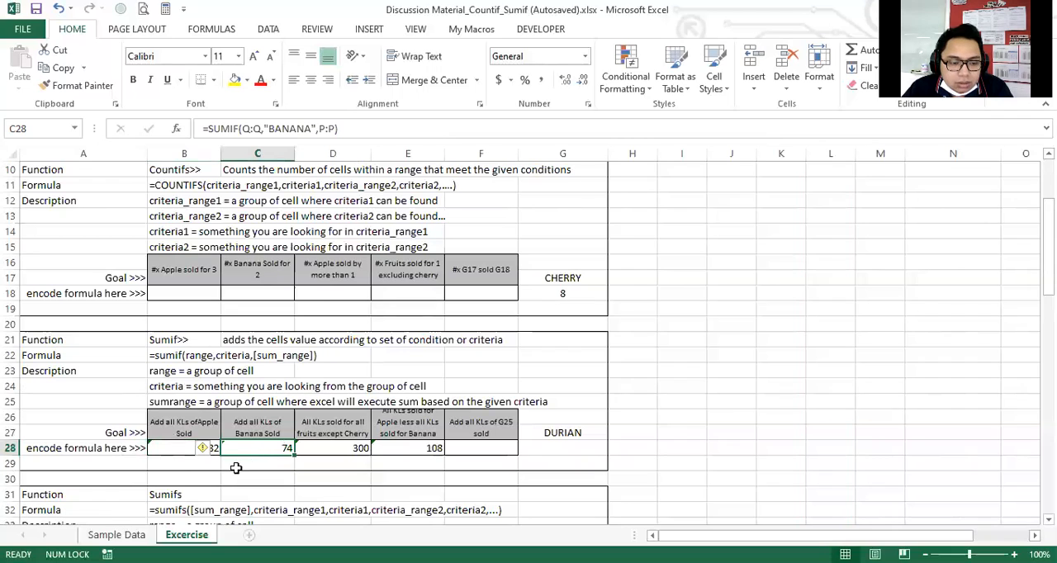
{"action": "left_click", "coordinate": [202, 450]}
{"action": "left_click", "coordinate": [227, 450]}
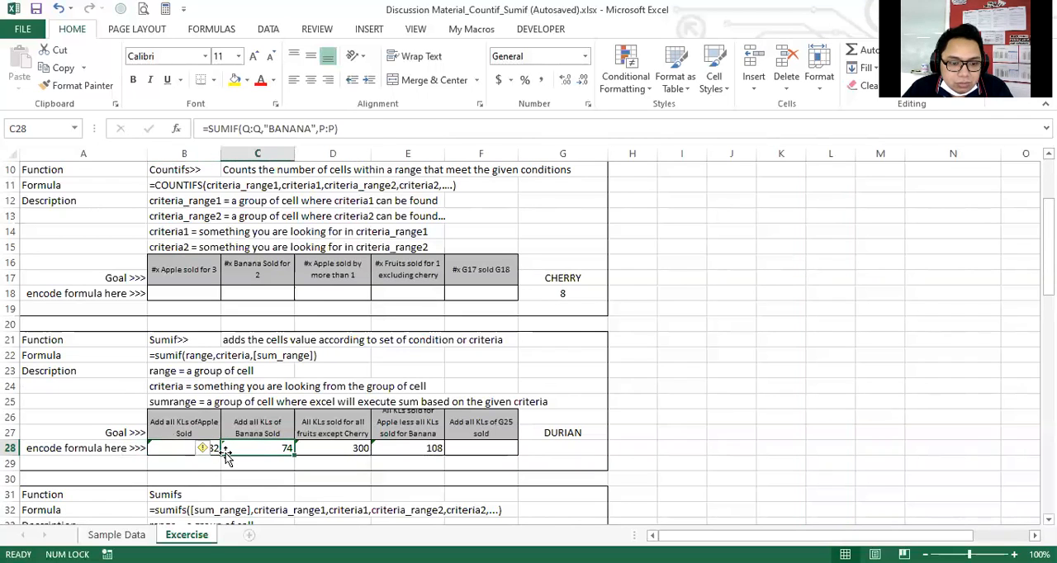
{"action": "left_click", "coordinate": [374, 447]}
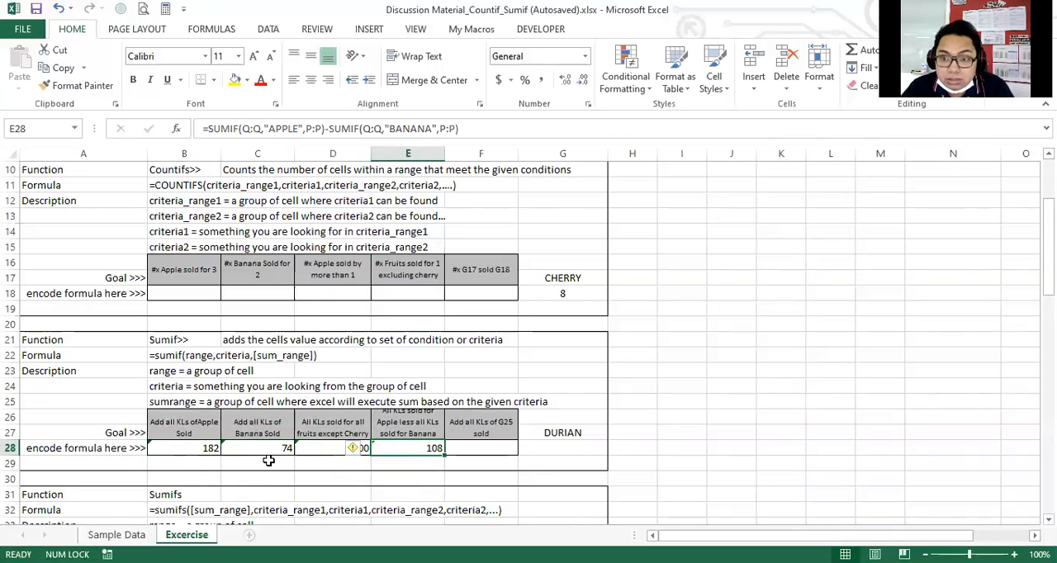
{"action": "left_click", "coordinate": [402, 435]}
{"action": "scroll", "coordinate": [411, 447], "scroll_direction": "down", "scroll_amount": 1}
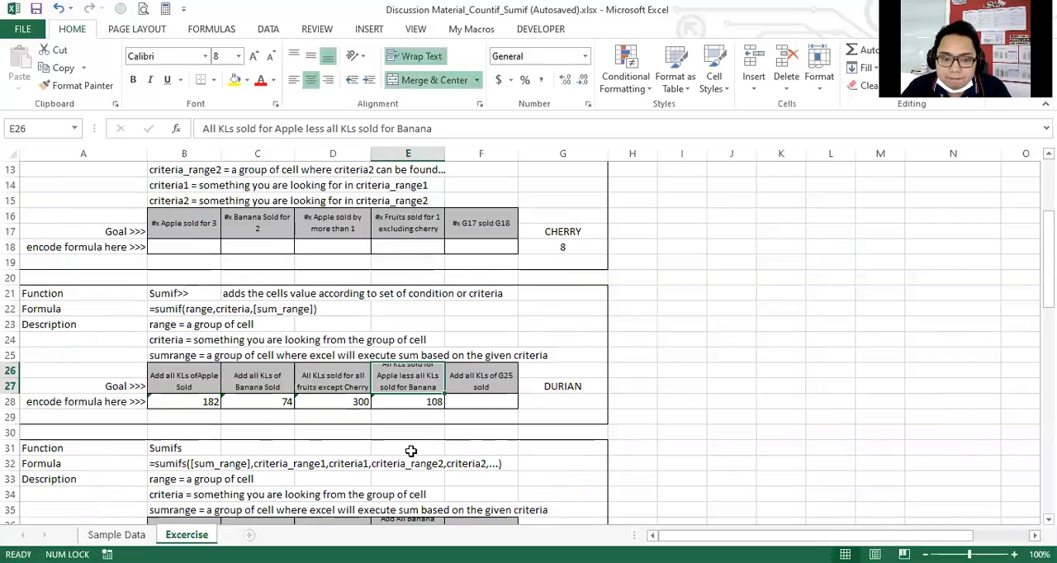
{"action": "left_click", "coordinate": [418, 402]}
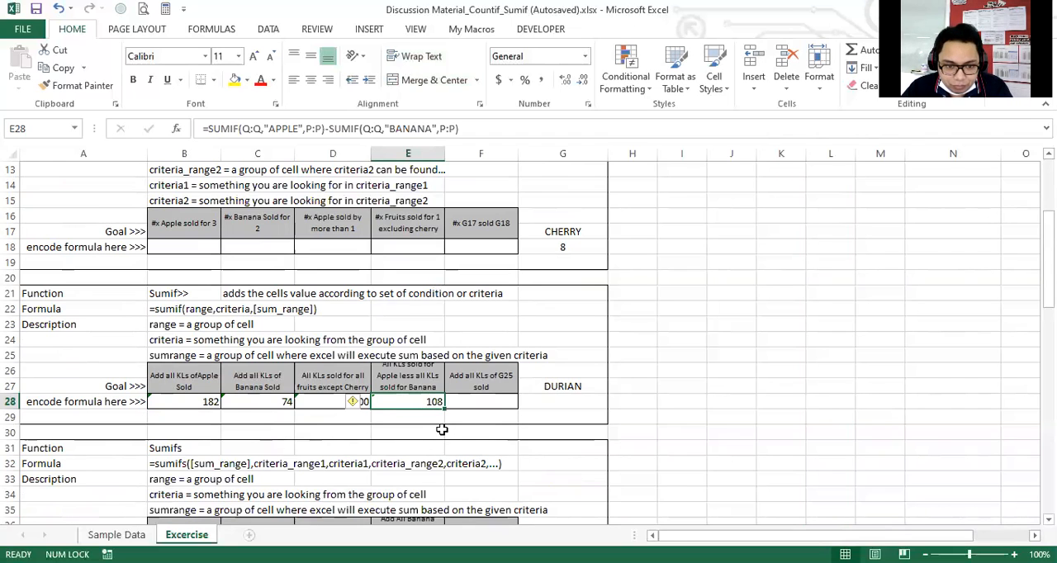
Examine the F28 exercise and its goal of adding all KLs sold for the fruit named in the referenced cell.
{"action": "left_click", "coordinate": [469, 402]}
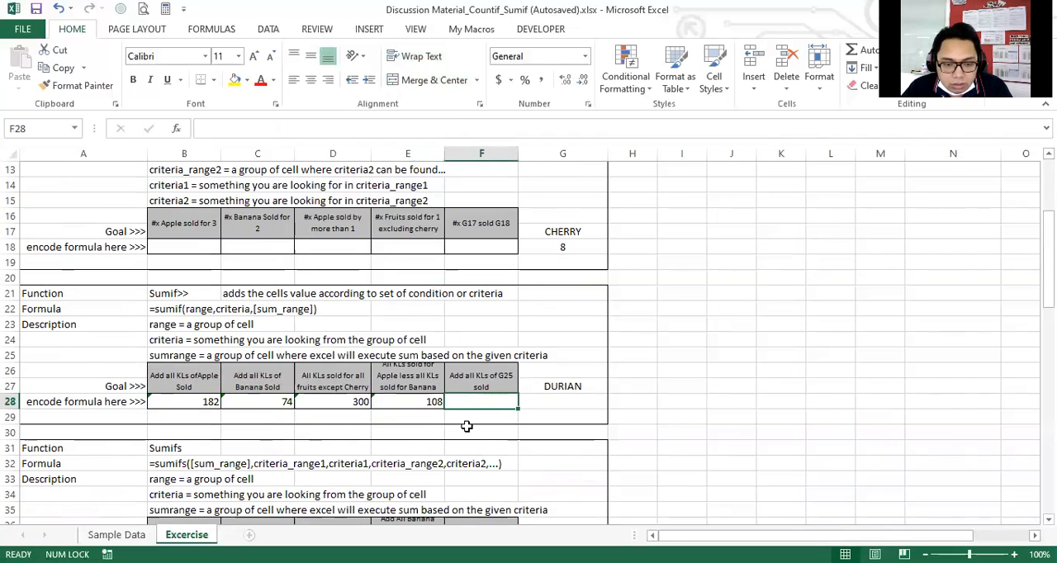
{"action": "scroll", "coordinate": [466, 426], "scroll_direction": "down", "scroll_amount": 1}
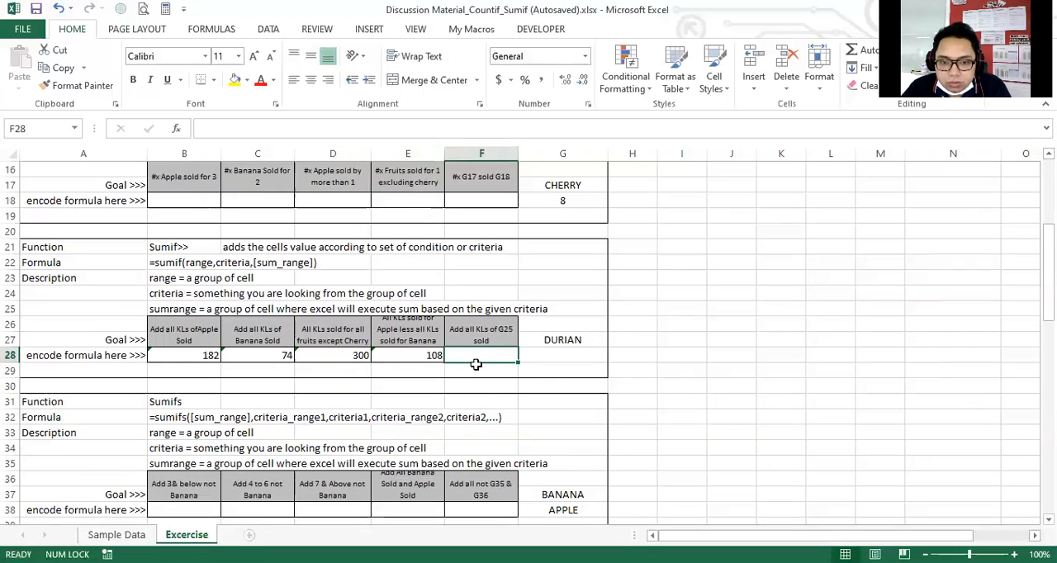
{"action": "scroll", "coordinate": [476, 364], "scroll_direction": "up", "scroll_amount": 1}
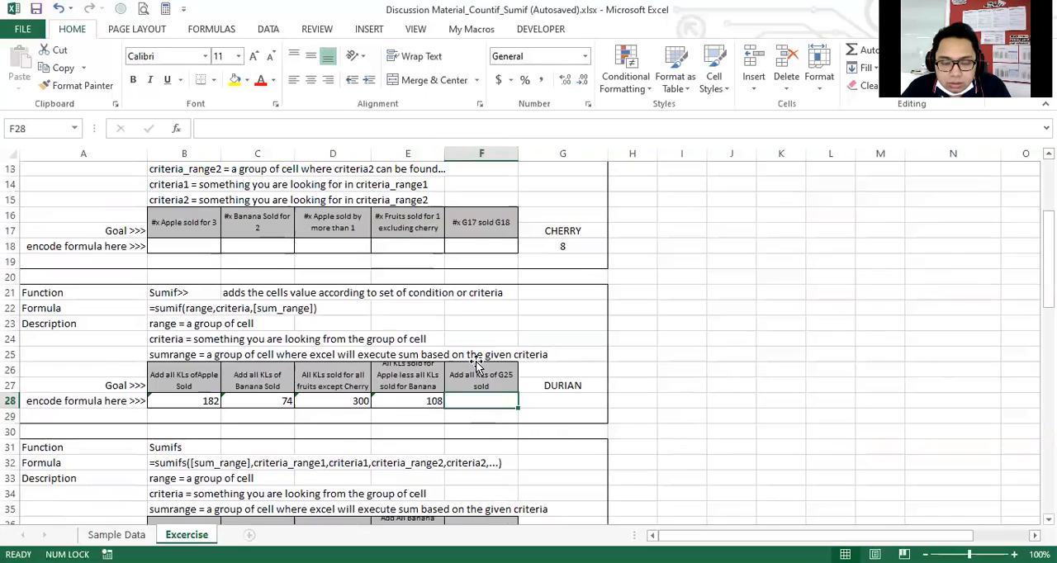
{"action": "scroll", "coordinate": [476, 364], "scroll_direction": "up", "scroll_amount": 1}
{"action": "scroll", "coordinate": [476, 364], "scroll_direction": "down", "scroll_amount": 2}
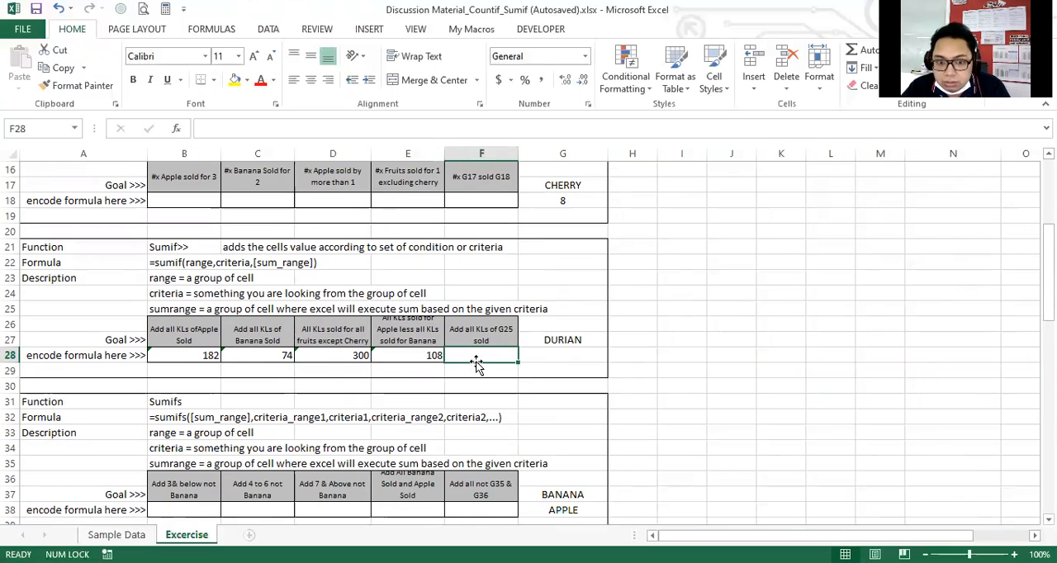
{"action": "left_click", "coordinate": [482, 332]}
{"action": "left_click", "coordinate": [482, 350]}
{"action": "left_click", "coordinate": [482, 330]}
{"action": "left_click", "coordinate": [482, 350]}
{"action": "left_click", "coordinate": [482, 331]}
{"action": "left_click", "coordinate": [483, 357]}
{"action": "left_click", "coordinate": [482, 337]}
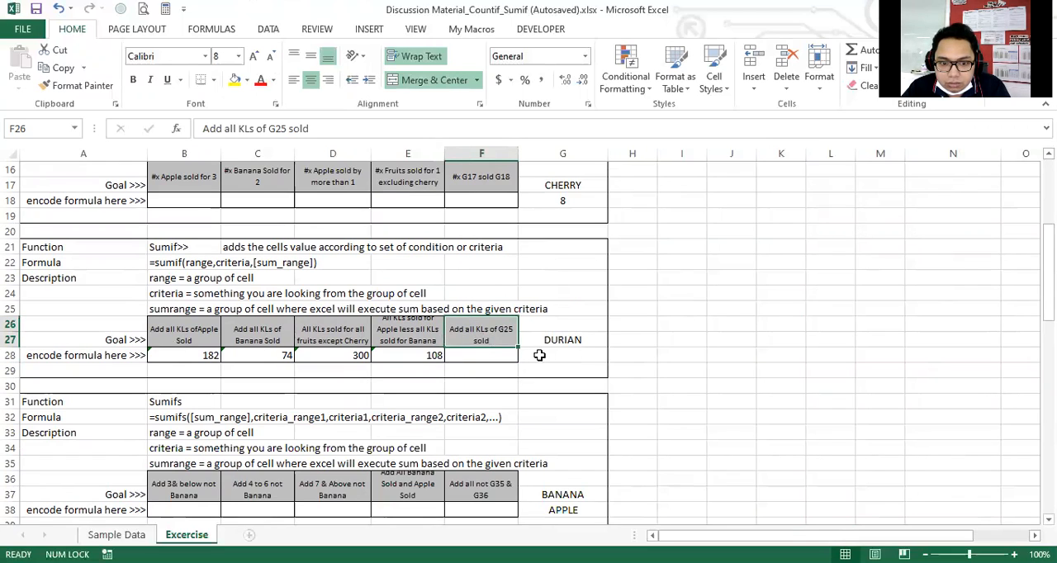
Start a SUMIF formula in F28 with the entire Fruits column, Q:Q, as the range.
{"action": "left_click", "coordinate": [495, 357]}
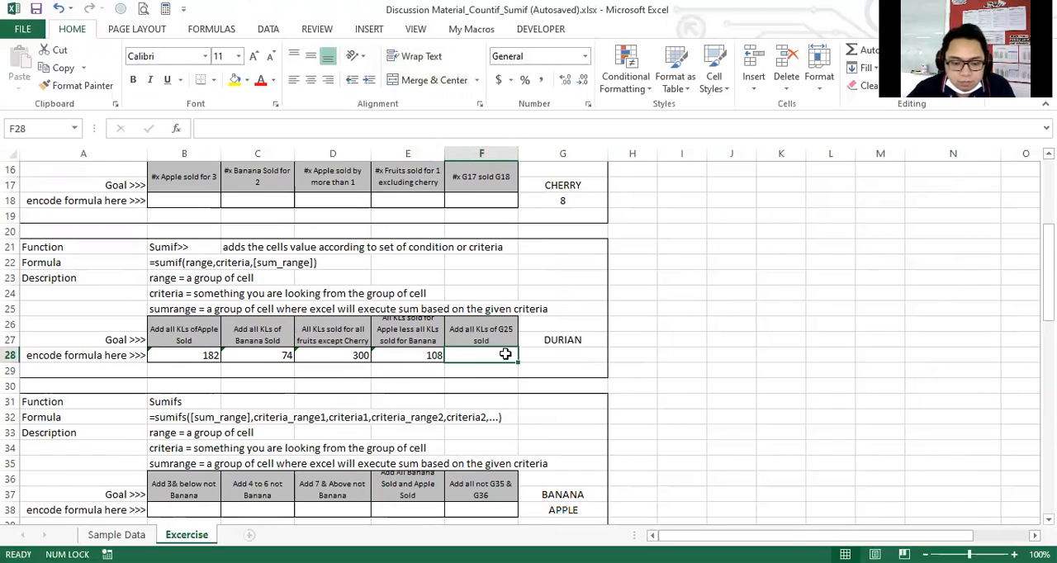
{"action": "type", "text": "="}
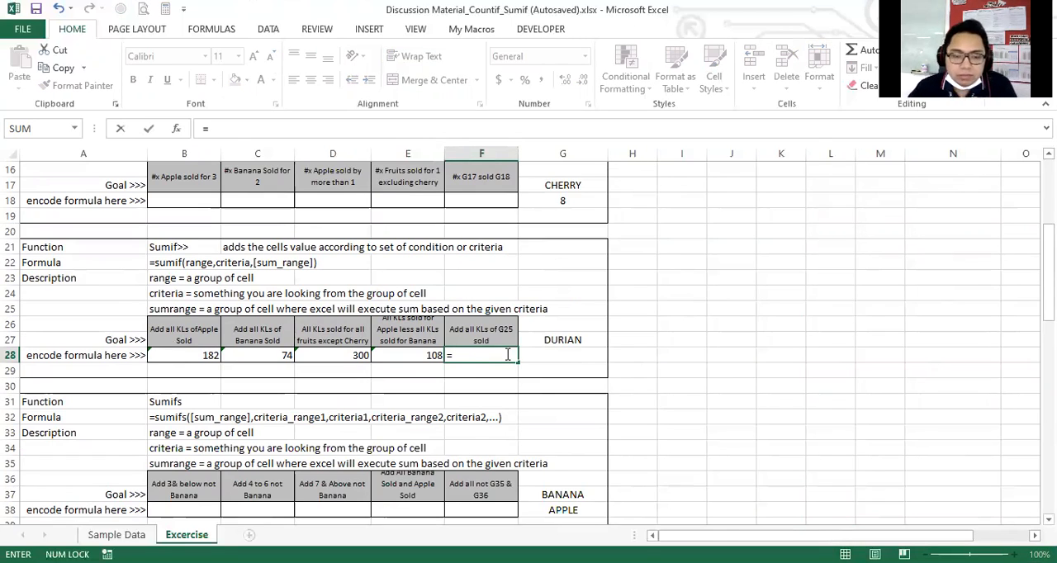
{"action": "type", "text": "sumif("}
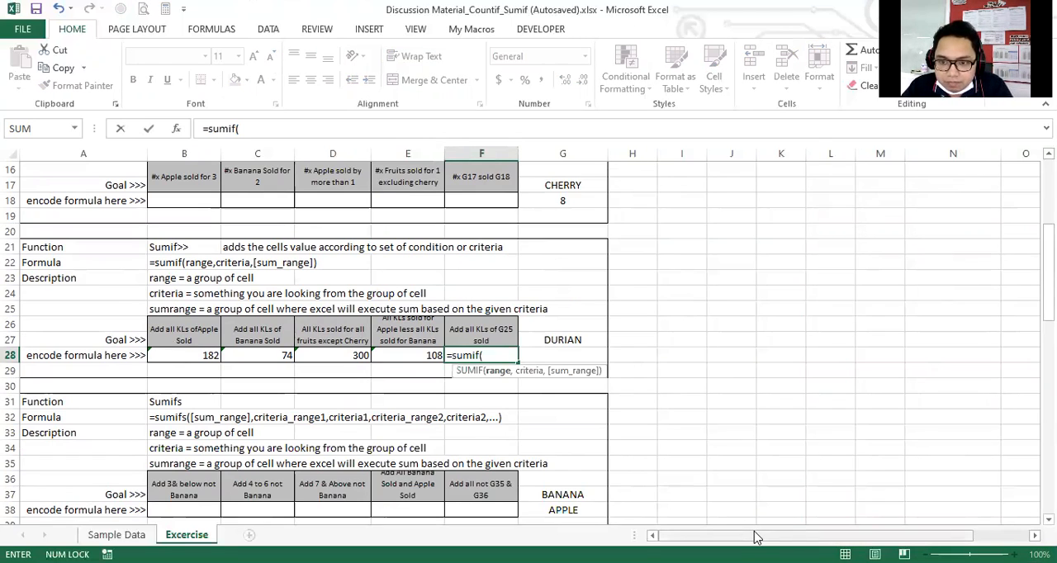
{"action": "left_click_drag", "start_coordinate": [757, 538], "coordinate": [813, 537]}
{"action": "scroll", "coordinate": [842, 167], "scroll_direction": "up", "scroll_amount": 4}
{"action": "left_click", "coordinate": [844, 154]}
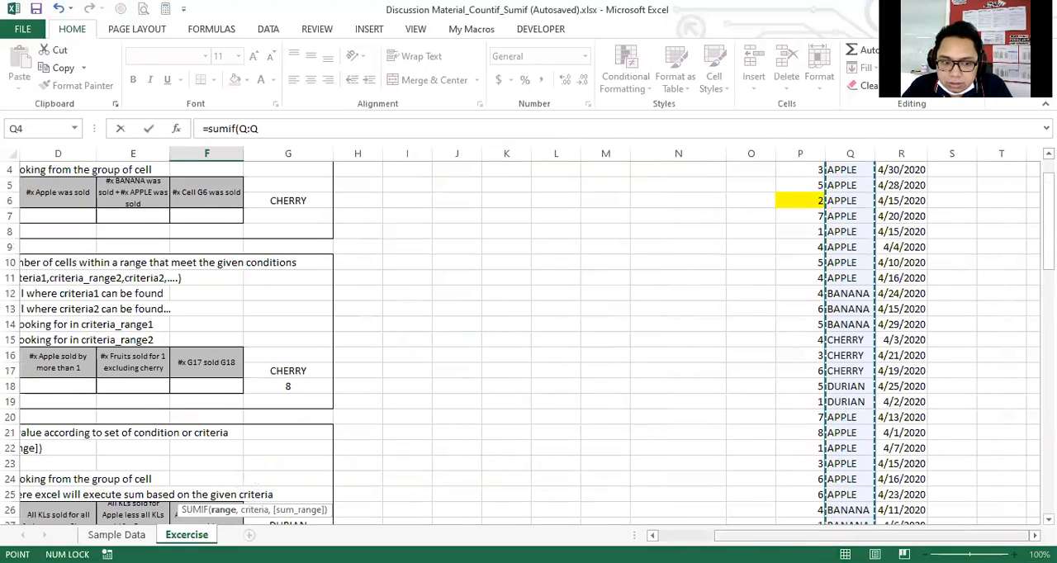
{"action": "type", "text": ","}
Complete the F28 SUMIF with cell G27 as the criteria and the entire Sold column, P:P, as the sum range.
{"action": "scroll", "coordinate": [631, 424], "scroll_direction": "down", "scroll_amount": 3}
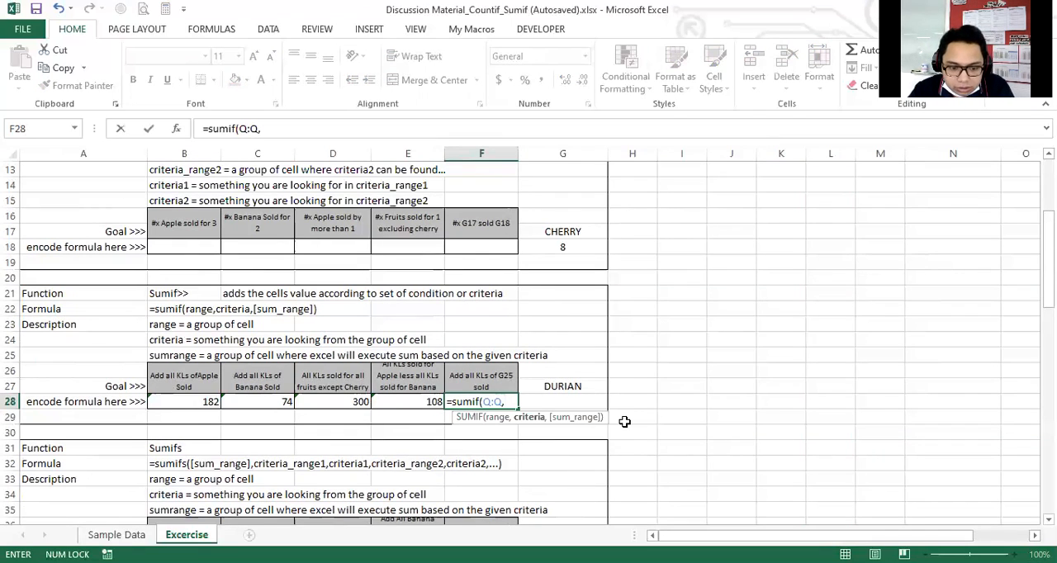
{"action": "type", "text": "g27"}
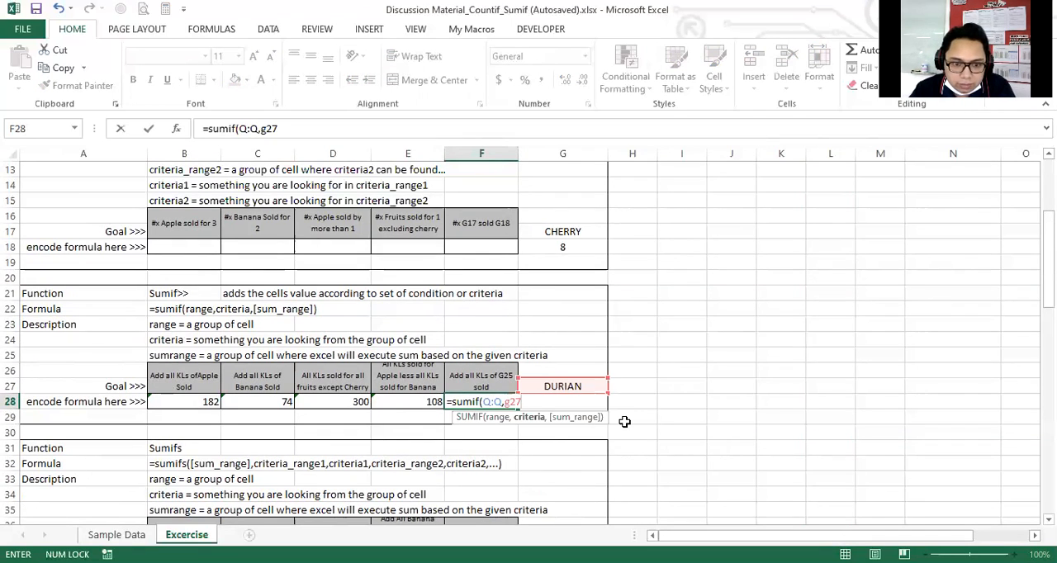
{"action": "type", "text": ","}
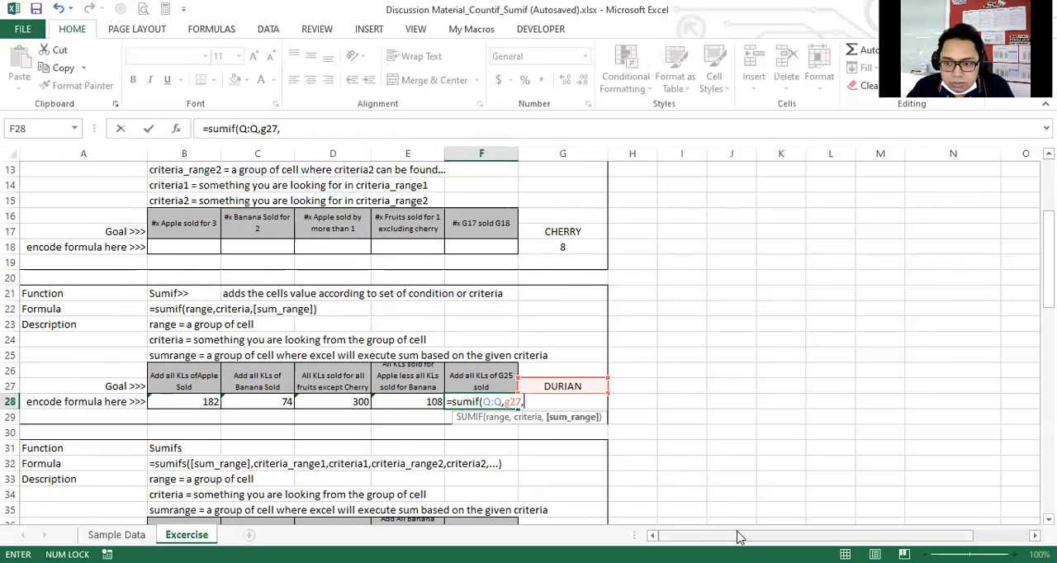
{"action": "left_click_drag", "start_coordinate": [739, 537], "coordinate": [793, 537]}
{"action": "left_click", "coordinate": [800, 154]}
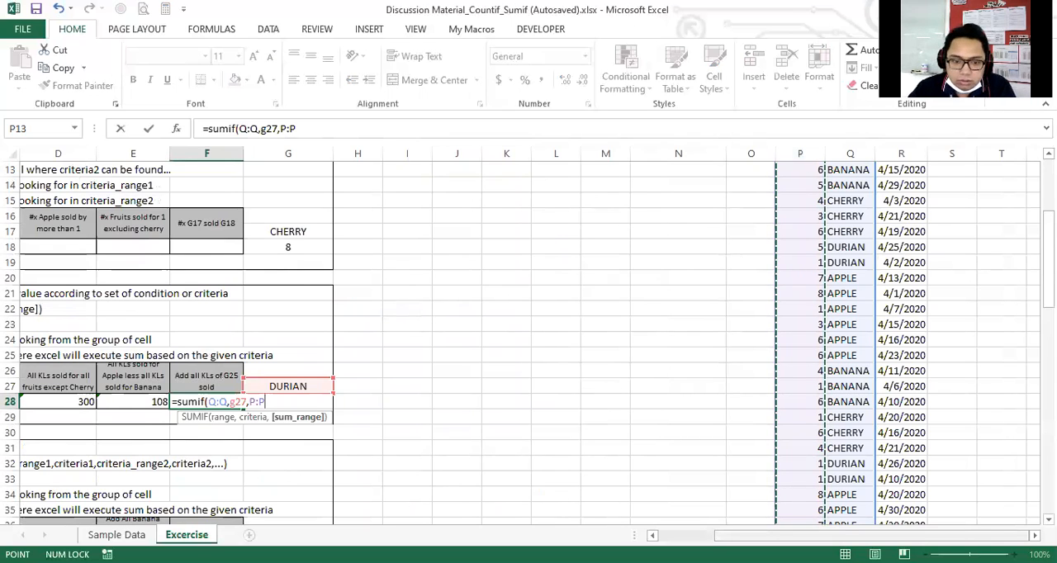
{"action": "type", "text": ")"}
{"action": "key", "text": "Return"}
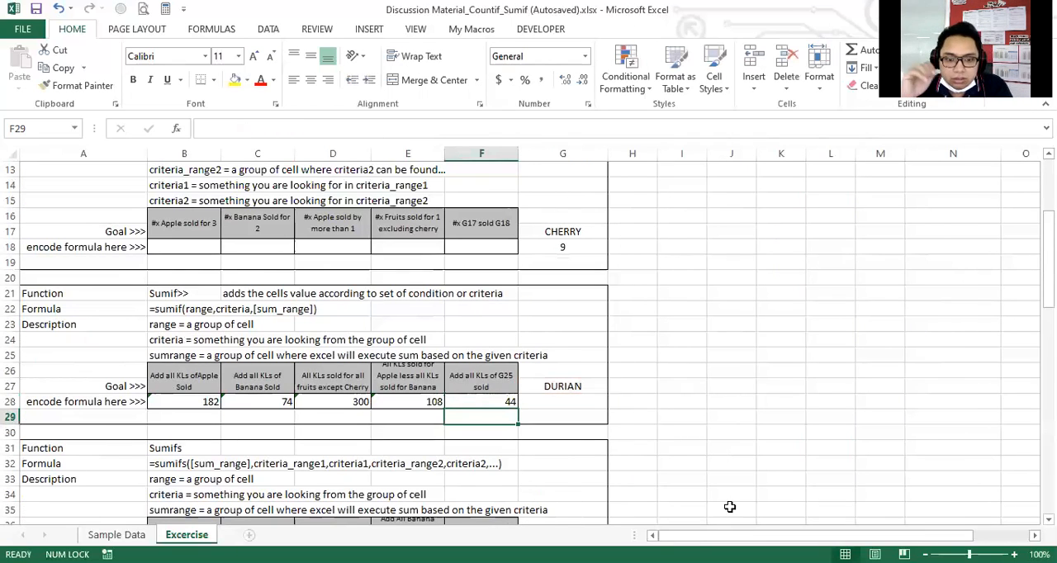
Re-enter the RANDBETWEEN formula in G27 as it is to draw a new random fruit for the F28 criteria.
{"action": "left_click", "coordinate": [557, 384]}
{"action": "key", "text": "F2"}
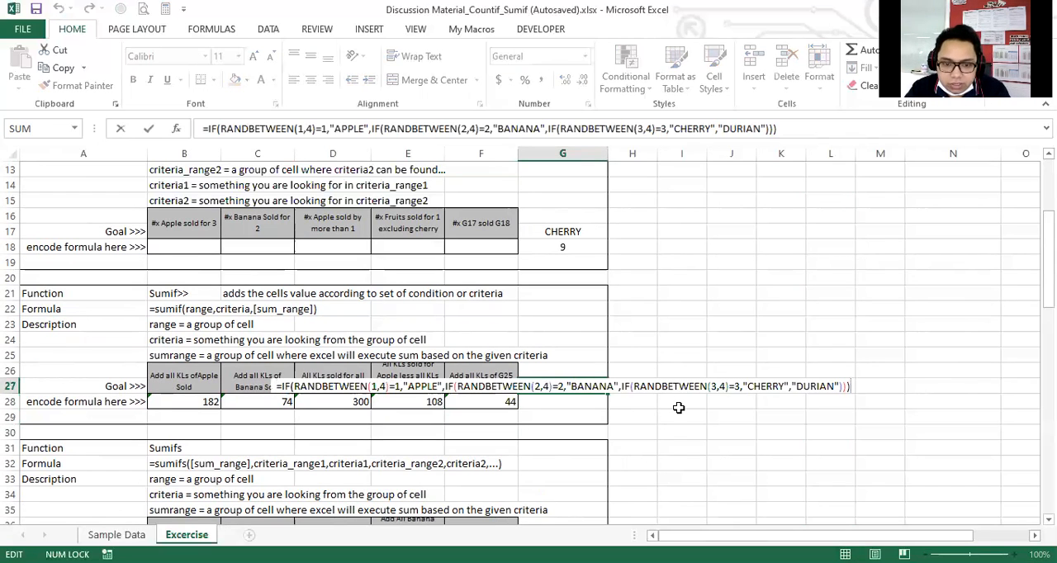
{"action": "key", "text": "Return"}
{"action": "key", "text": "Up"}
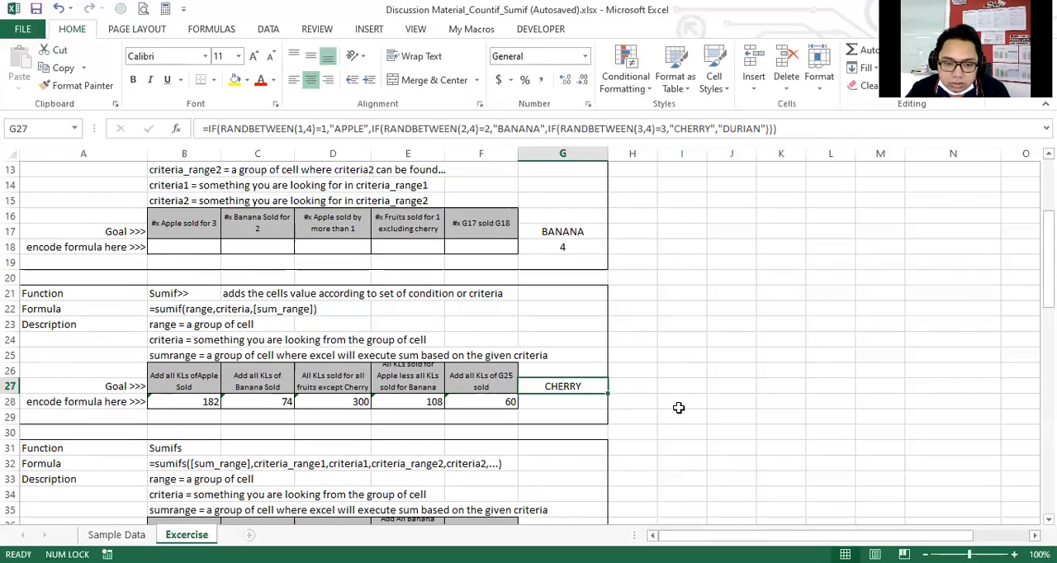
Recalculate G27 by re-entering its RANDBETWEEN formula unchanged once more, and check the F28 SUMIF against the new fruit.
{"action": "key", "text": "Left"}
{"action": "key", "text": "Down"}
{"action": "key", "text": "Down"}
{"action": "key", "text": "Up"}
{"action": "key", "text": "Right"}
{"action": "key", "text": "Up"}
{"action": "key", "text": "Left"}
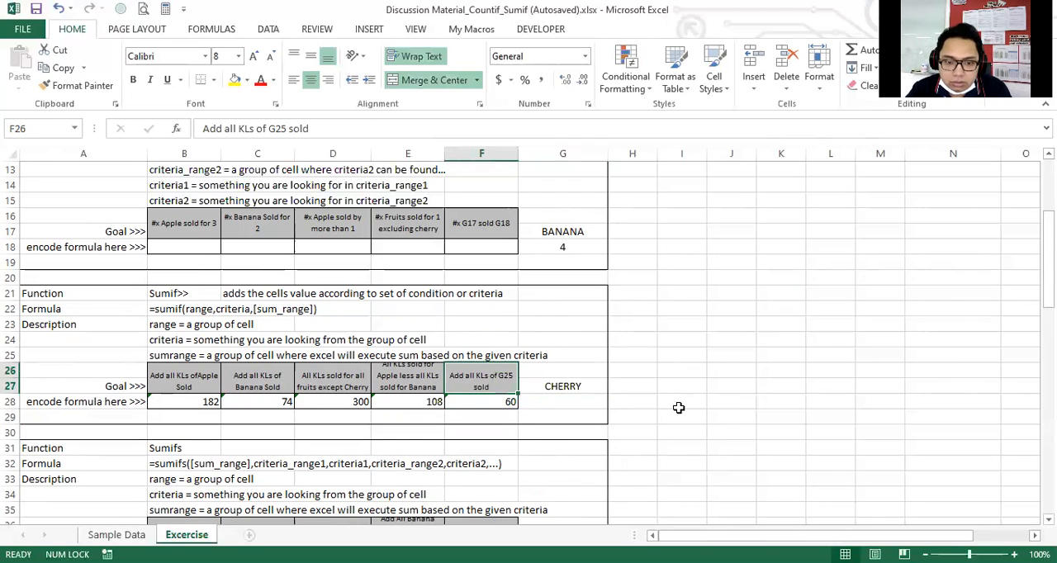
{"action": "key", "text": "Down"}
{"action": "key", "text": "Right"}
{"action": "key", "text": "Up"}
{"action": "key", "text": "F2"}
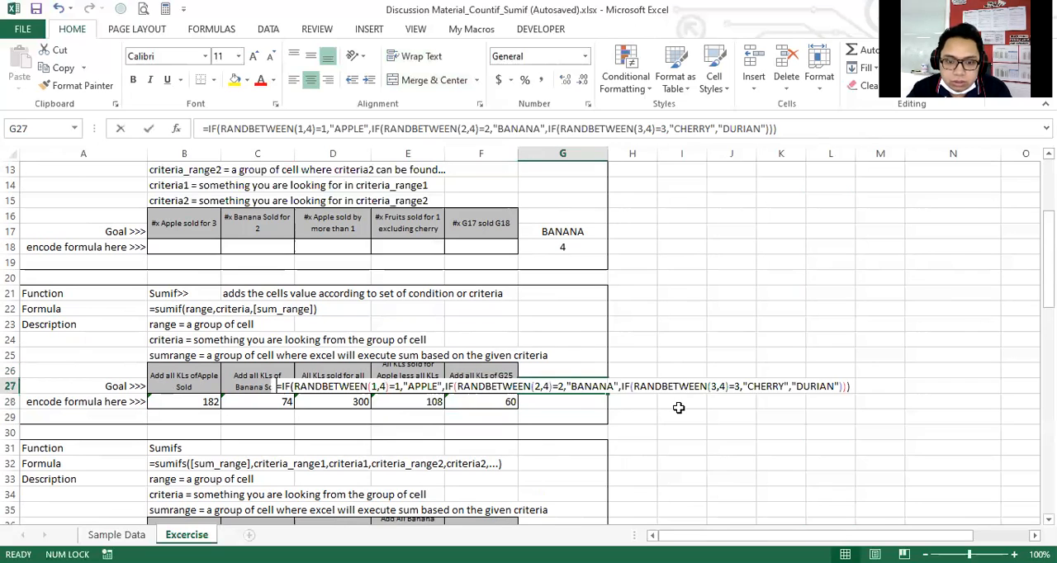
{"action": "key", "text": "Return"}
{"action": "key", "text": "Left"}
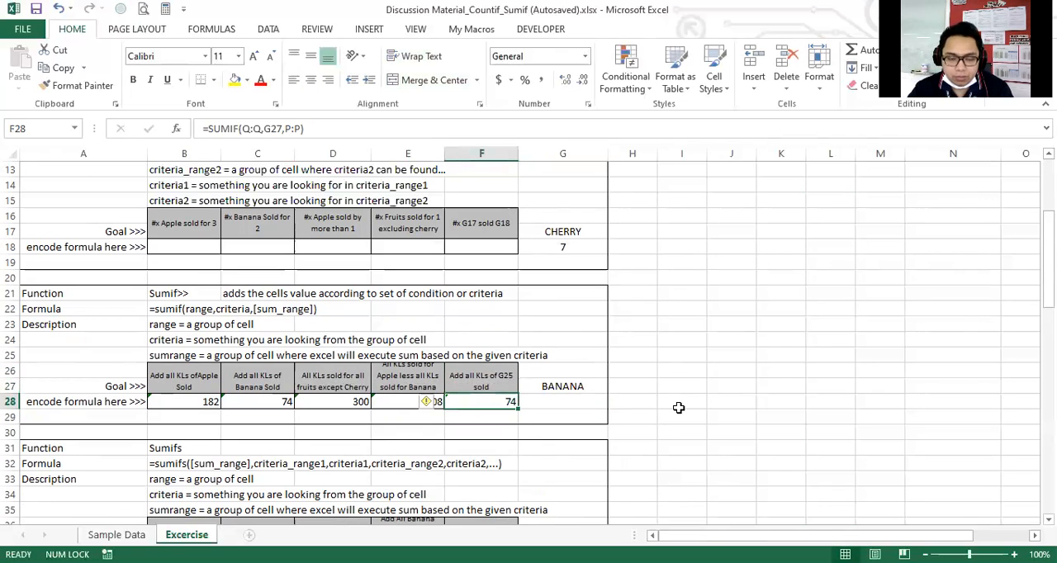
Examine the Sumifs section's syntax, argument descriptions and exercise row on the Excercise sheet.
{"action": "scroll", "coordinate": [510, 390], "scroll_direction": "down", "scroll_amount": 2}
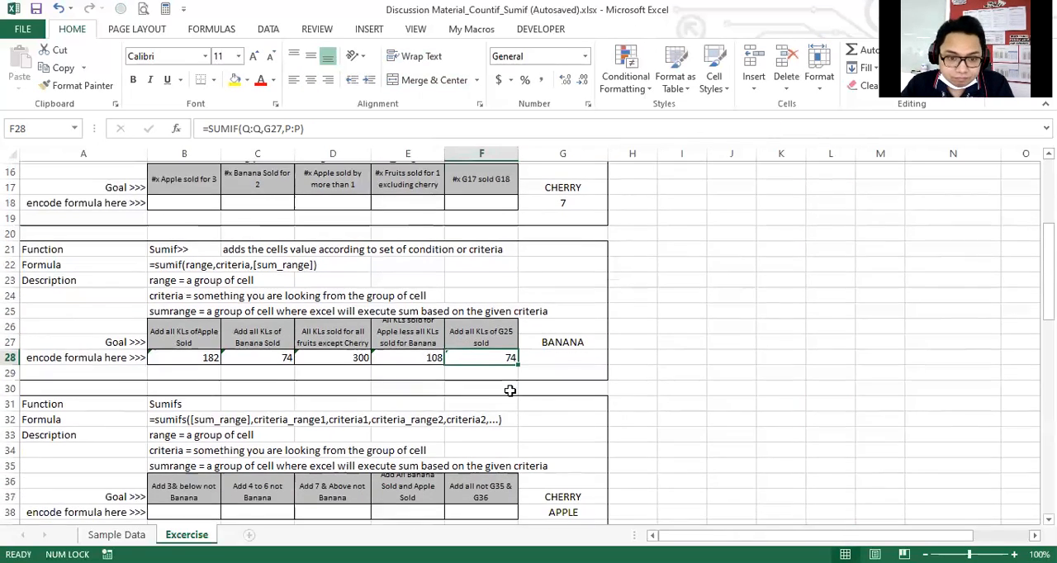
{"action": "scroll", "coordinate": [510, 391], "scroll_direction": "up", "scroll_amount": 1}
{"action": "scroll", "coordinate": [510, 390], "scroll_direction": "down", "scroll_amount": 2}
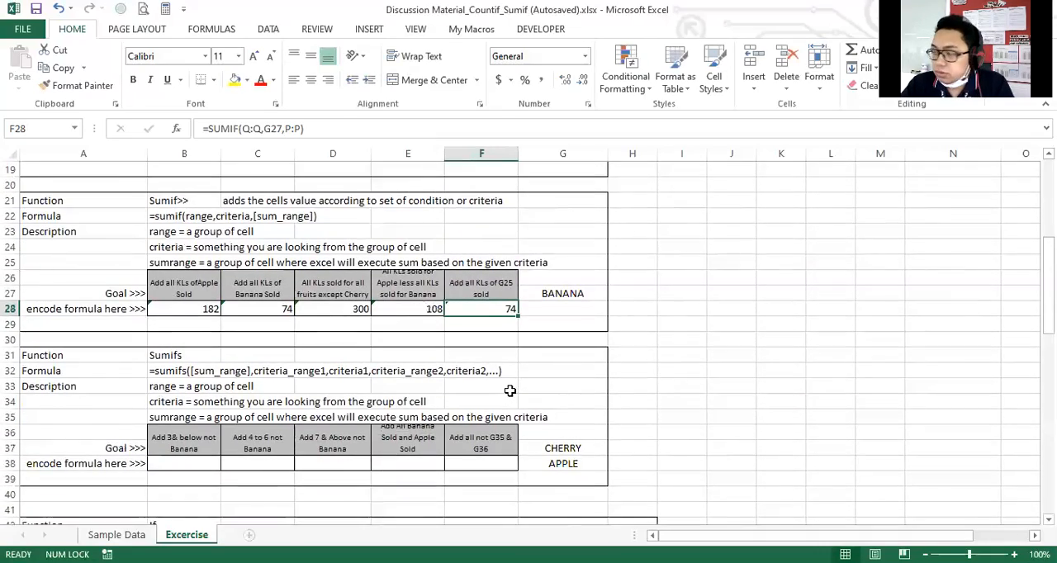
{"action": "scroll", "coordinate": [510, 391], "scroll_direction": "up", "scroll_amount": 2}
{"action": "scroll", "coordinate": [245, 417], "scroll_direction": "down", "scroll_amount": 1}
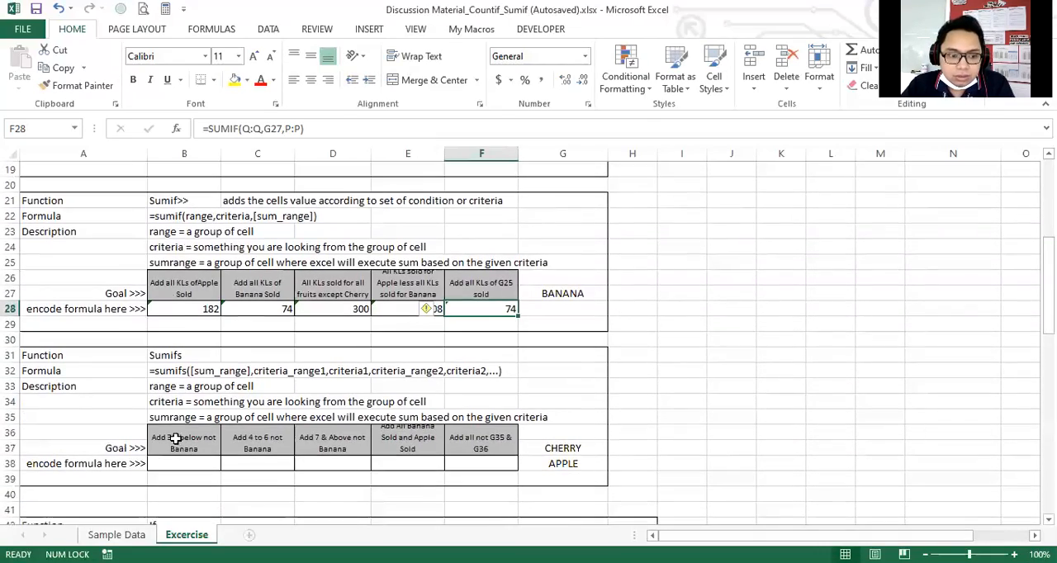
{"action": "left_click", "coordinate": [171, 458]}
{"action": "scroll", "coordinate": [178, 400], "scroll_direction": "down", "scroll_amount": 1}
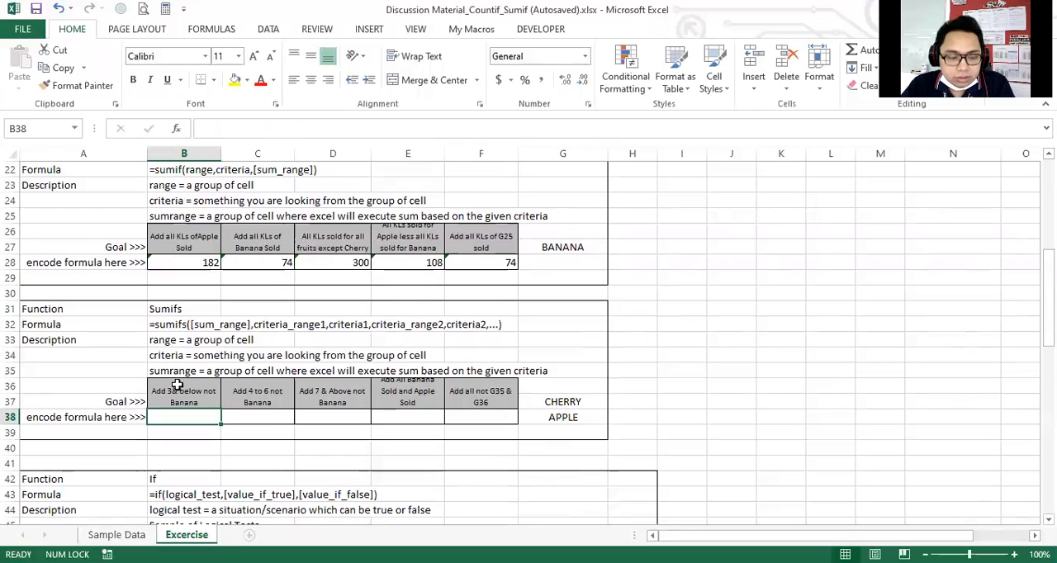
{"action": "scroll", "coordinate": [177, 385], "scroll_direction": "up", "scroll_amount": 1}
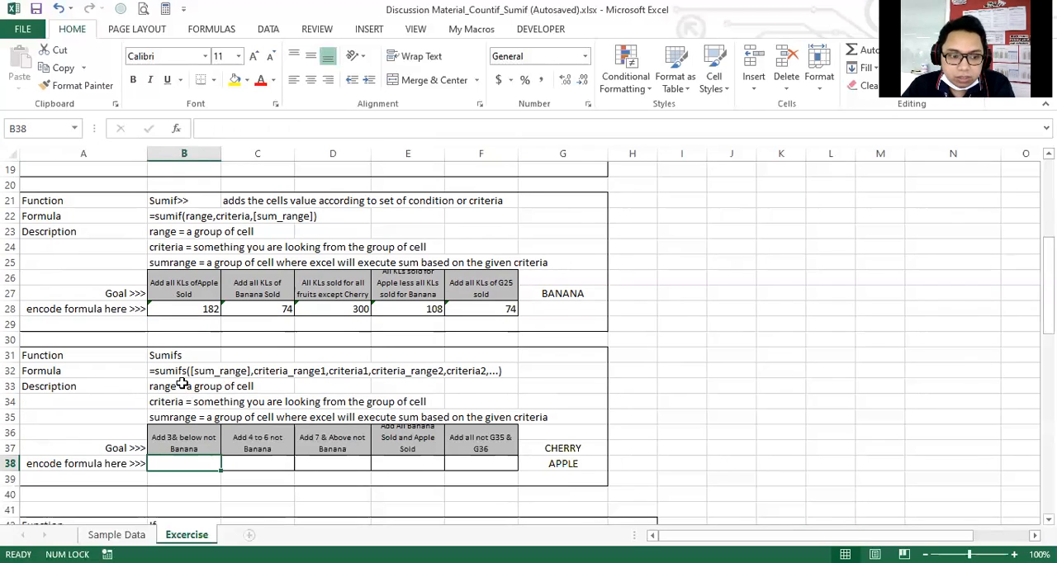
{"action": "left_click", "coordinate": [168, 360]}
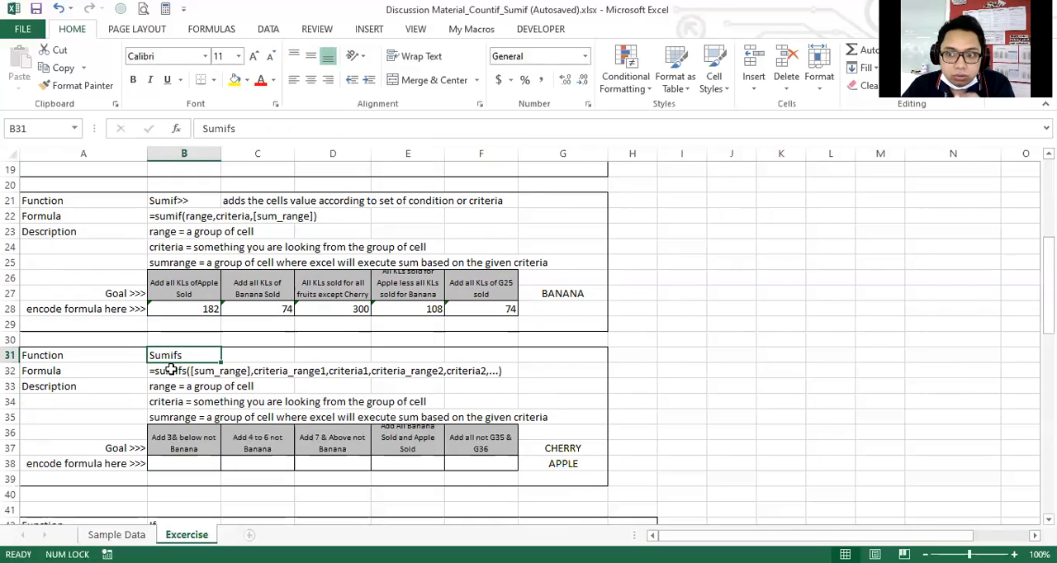
{"action": "left_click", "coordinate": [203, 460]}
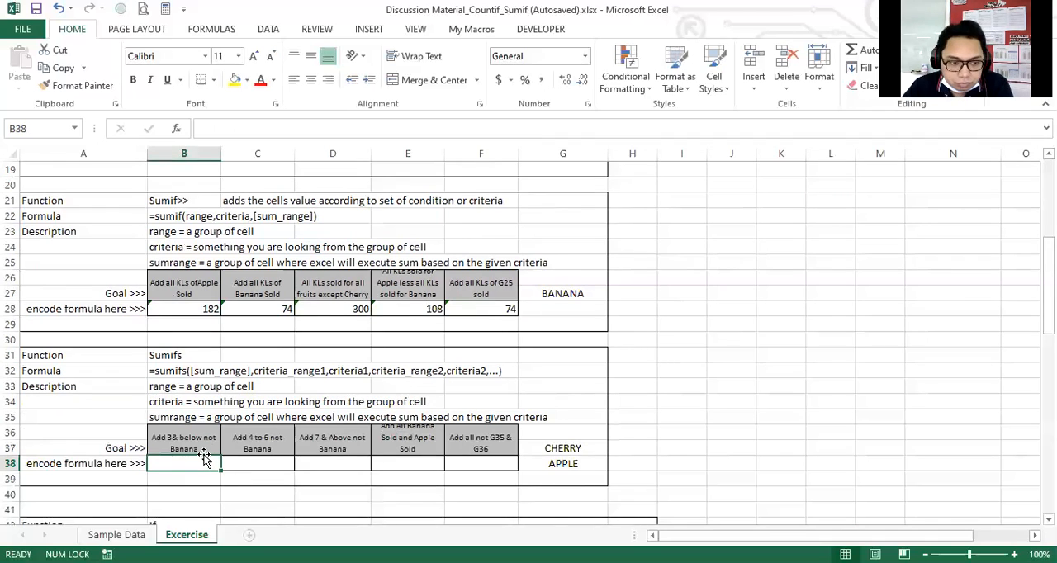
Examine the first Sumifs exercise, its goal in B36 and its answer cell B38.
{"action": "scroll", "coordinate": [219, 466], "scroll_direction": "down", "scroll_amount": 2}
{"action": "left_click", "coordinate": [184, 351]}
{"action": "left_click", "coordinate": [183, 378]}
{"action": "left_click", "coordinate": [183, 363]}
{"action": "left_click", "coordinate": [183, 368]}
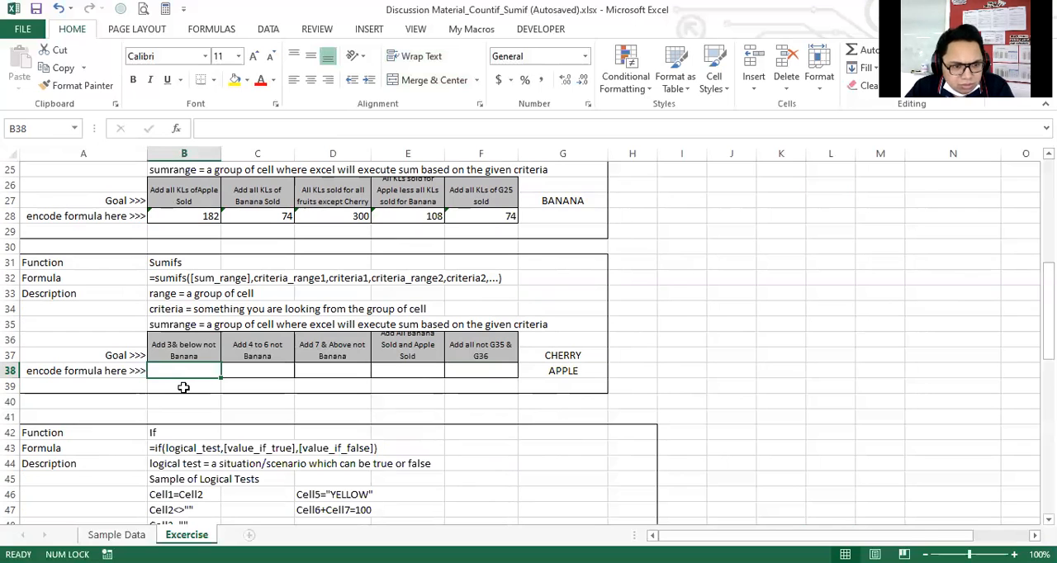
{"action": "scroll", "coordinate": [183, 387], "scroll_direction": "up", "scroll_amount": 3}
{"action": "left_click", "coordinate": [206, 394]}
{"action": "left_click", "coordinate": [190, 414]}
{"action": "left_click", "coordinate": [188, 399]}
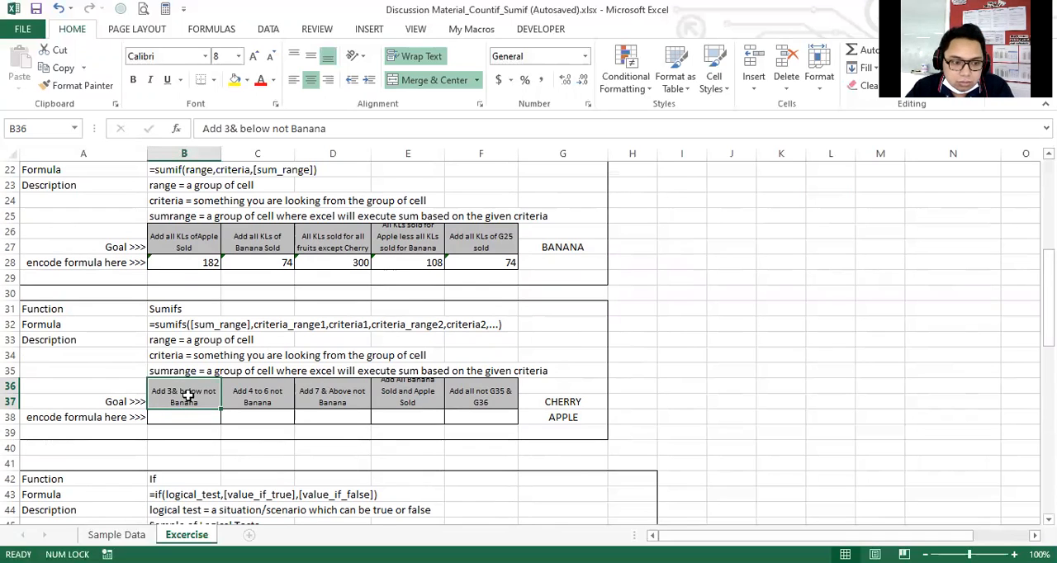
Replace the word "Add" at the start of the B36 goal text with "Fruits sold for".
{"action": "double_click", "coordinate": [208, 395]}
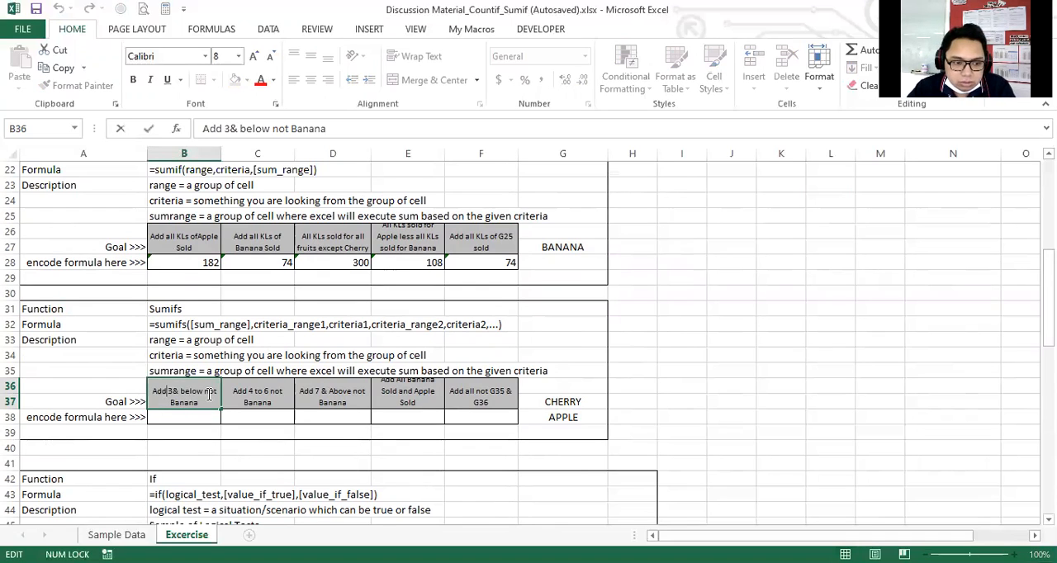
{"action": "type", "text": "Fruits "}
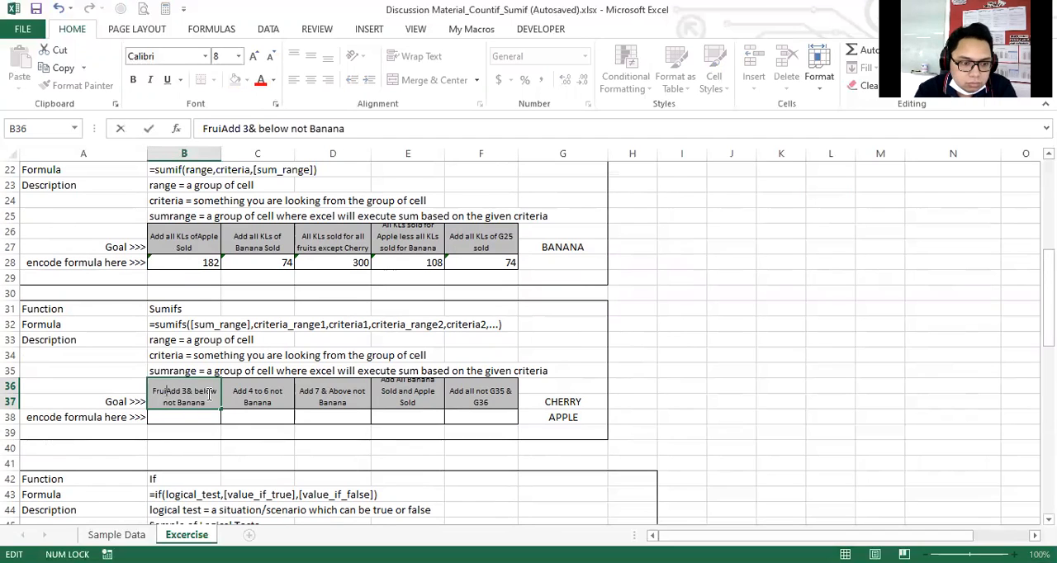
{"action": "type", "text": "sold for"}
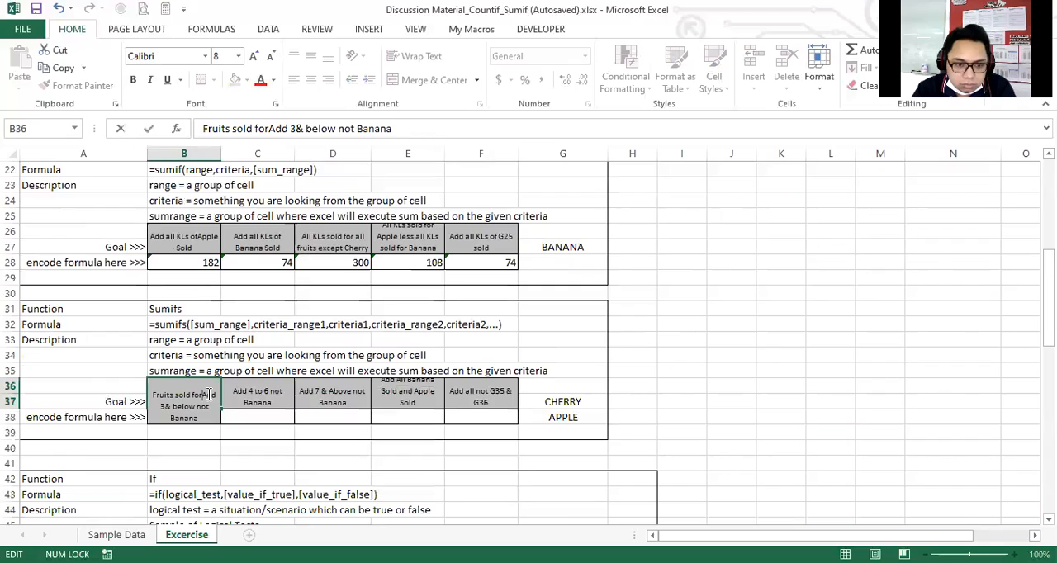
{"action": "key", "text": "Delete"}
{"action": "key", "text": "Delete"}
{"action": "key", "text": "Delete"}
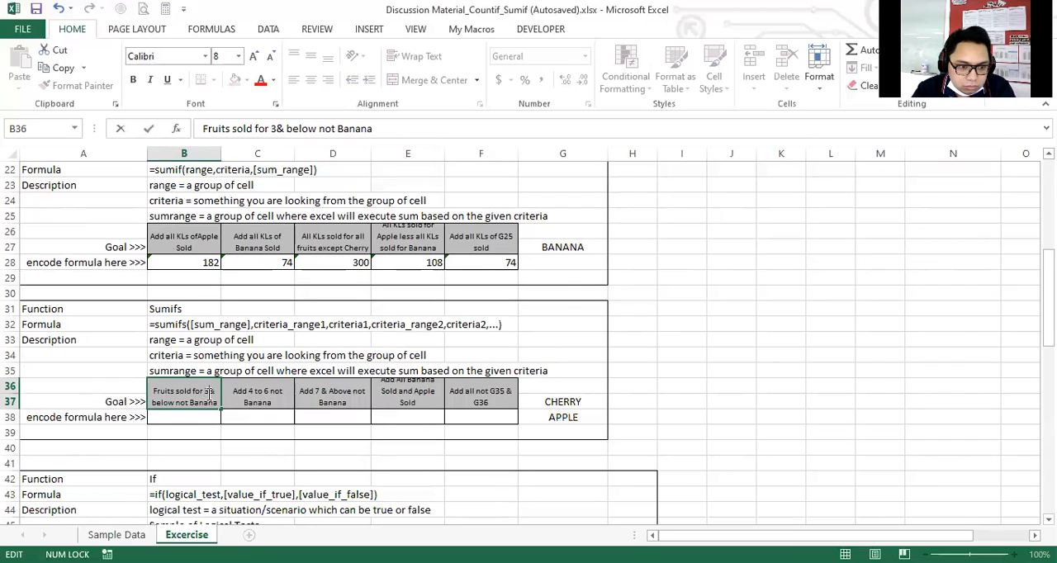
Reword the rest of the B36 goal so it reads "Fruits sold for 3 & below excluding Banana".
{"action": "key", "text": "Right"}
{"action": "key", "text": "Right"}
{"action": "key", "text": "Right"}
{"action": "key", "text": "Right"}
{"action": "key", "text": "Right"}
{"action": "key", "text": "Right"}
{"action": "key", "text": "Right"}
{"action": "key", "text": "Right"}
{"action": "key", "text": "Right"}
{"action": "key", "text": "Right"}
{"action": "key", "text": "Right"}
{"action": "key", "text": "BackSpace"}
{"action": "key", "text": "BackSpace"}
{"action": "key", "text": "BackSpace"}
{"action": "type", "text": "excluding"}
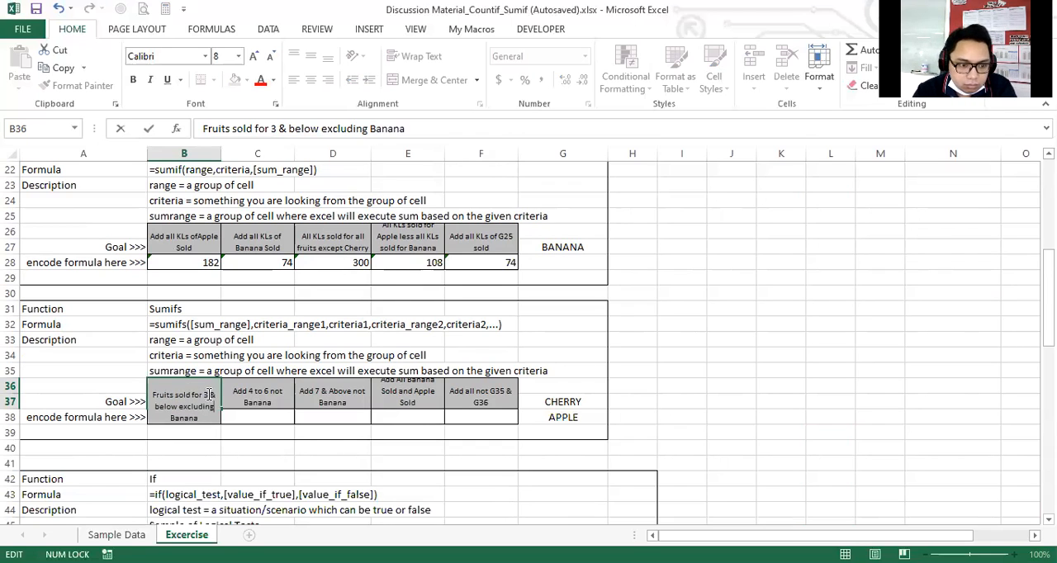
{"action": "key", "text": "Return"}
{"action": "key", "text": "Up"}
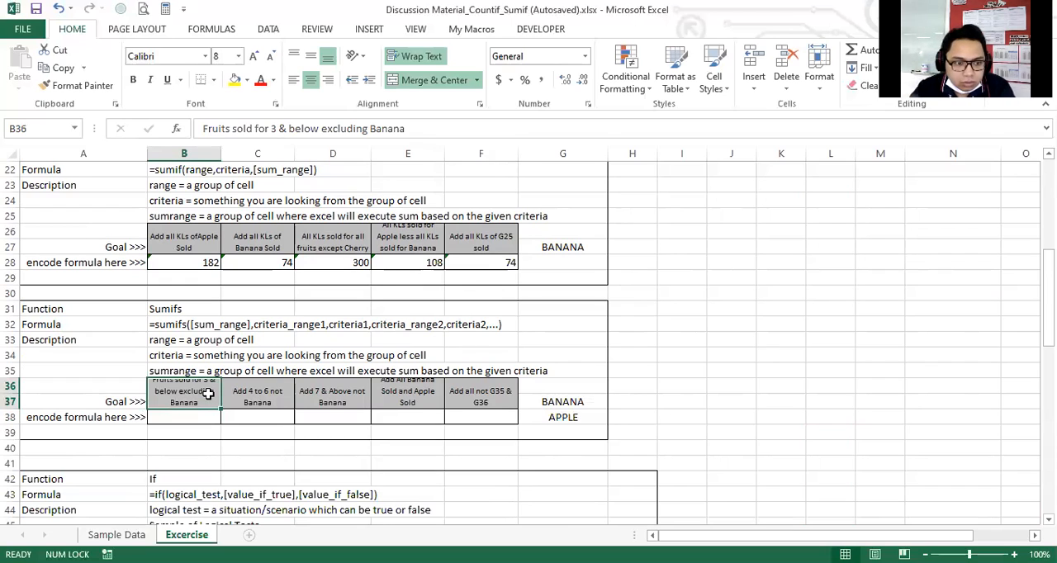
Prefix the B36 goal with "Total" so it reads "Total Fruits sold for 3 & below excluding Banana".
{"action": "double_click", "coordinate": [154, 382]}
{"action": "type", "text": "Total"}
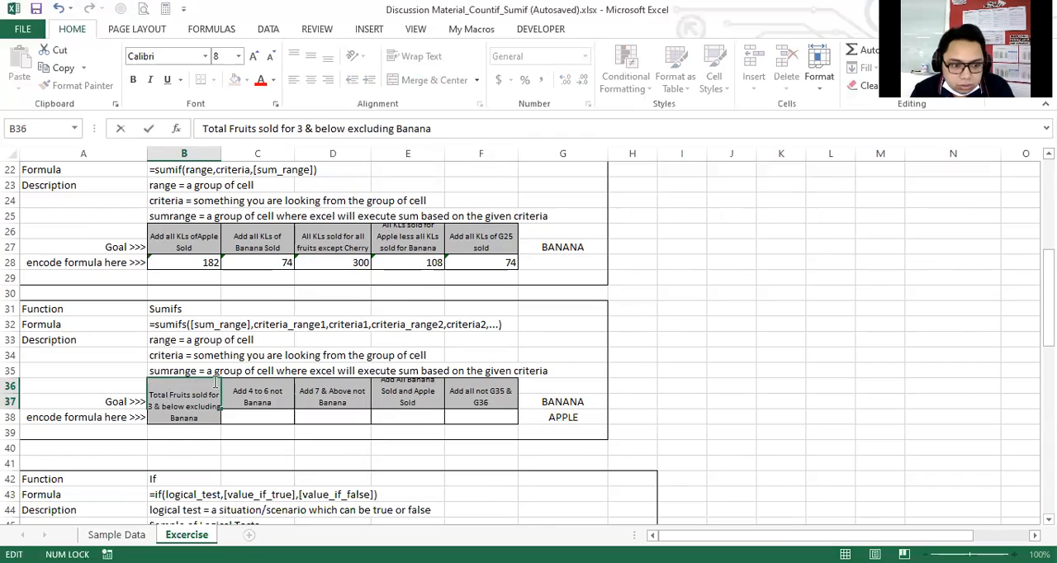
{"action": "key", "text": "Return"}
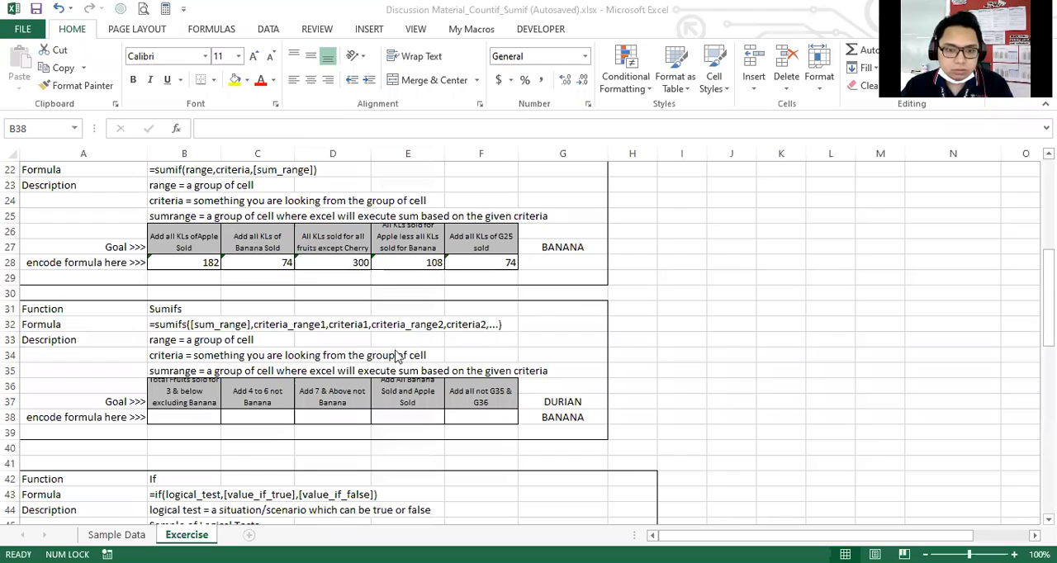
Start a SUMIFS formula in B38 with the entire Sold column, P:P, as the sum range.
{"action": "left_click", "coordinate": [203, 421]}
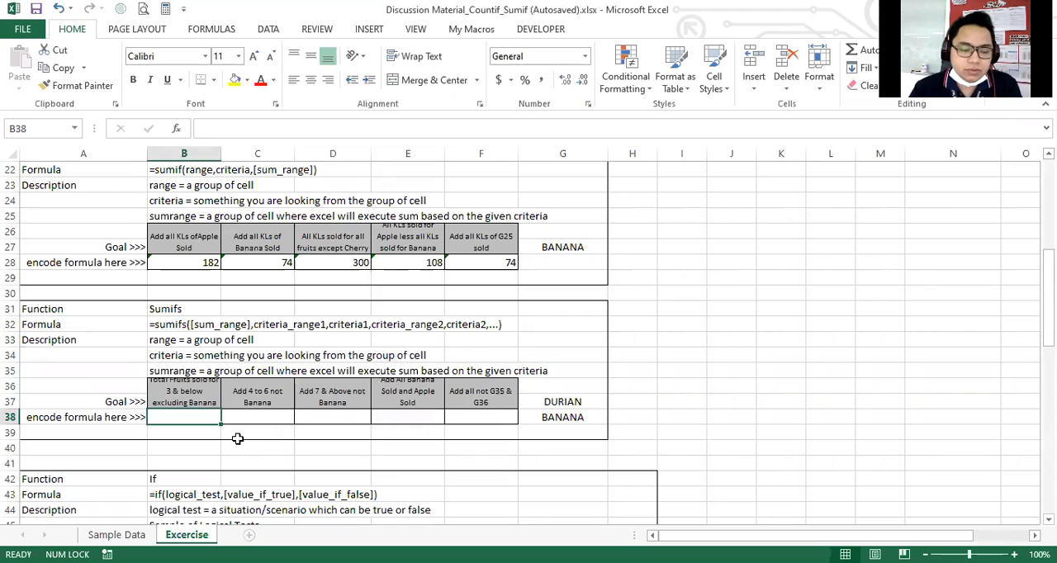
{"action": "type", "text": "="}
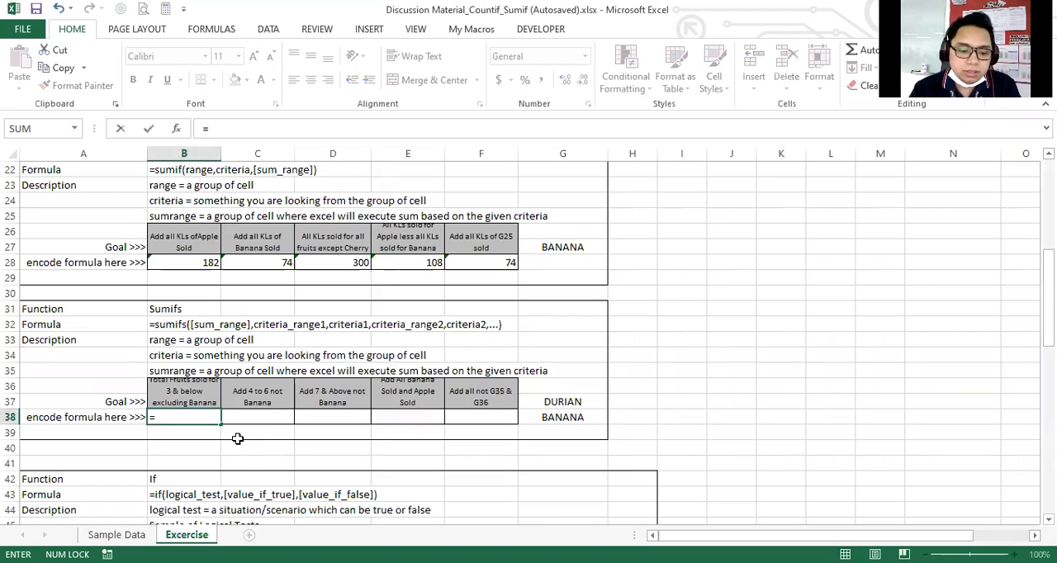
{"action": "type", "text": "sumifs"}
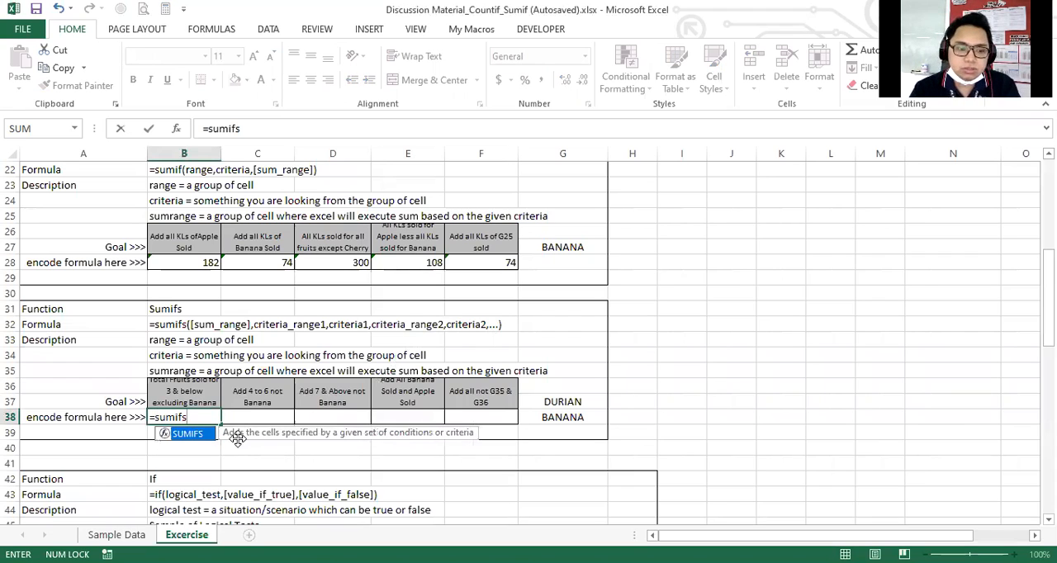
{"action": "type", "text": "("}
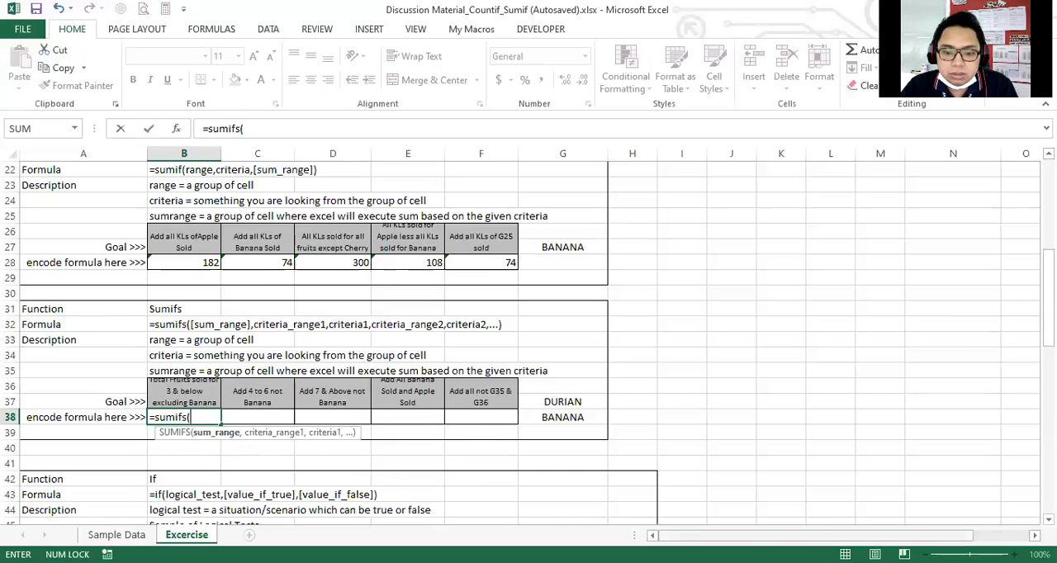
{"action": "left_click_drag", "start_coordinate": [815, 535], "coordinate": [854, 536]}
{"action": "scroll", "coordinate": [845, 413], "scroll_direction": "up", "scroll_amount": 7}
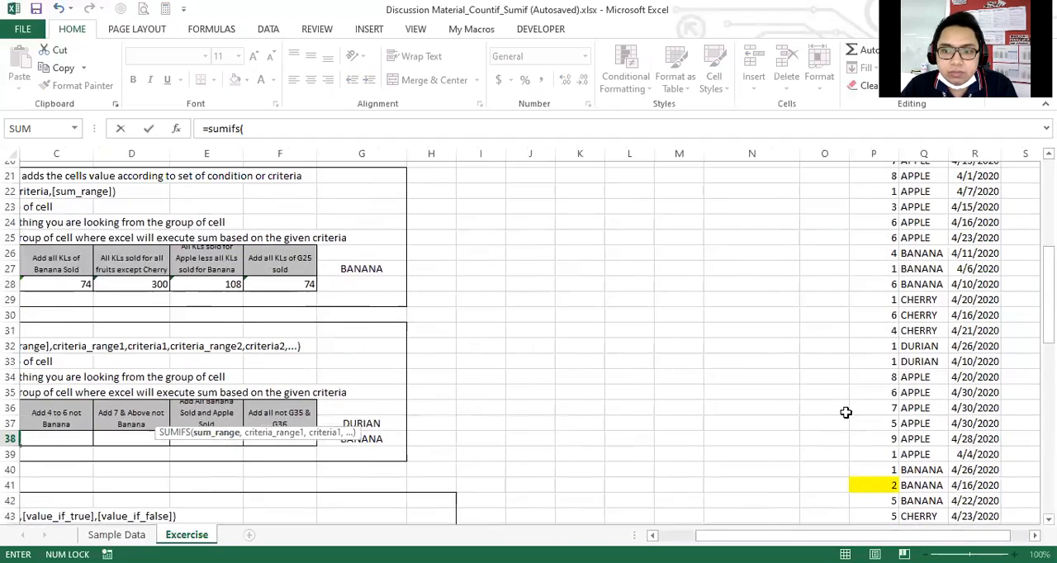
{"action": "left_click", "coordinate": [872, 151]}
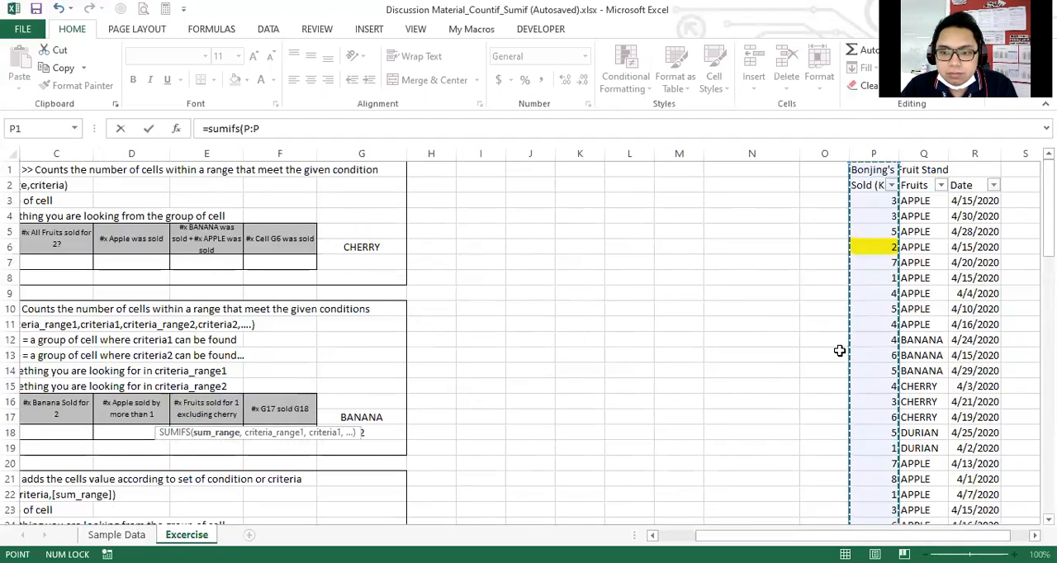
{"action": "type", "text": ","}
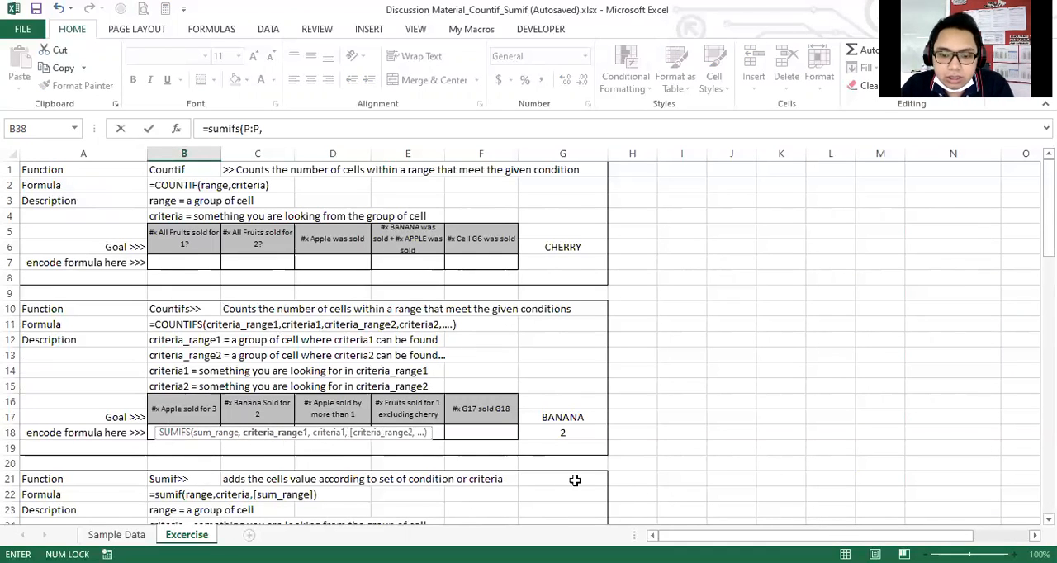
Add the entire Fruits column, Q:Q, as the first criteria range in the B38 SUMIFS, with "<>BANANA" as its criterion.
{"action": "left_click_drag", "start_coordinate": [815, 536], "coordinate": [853, 536]}
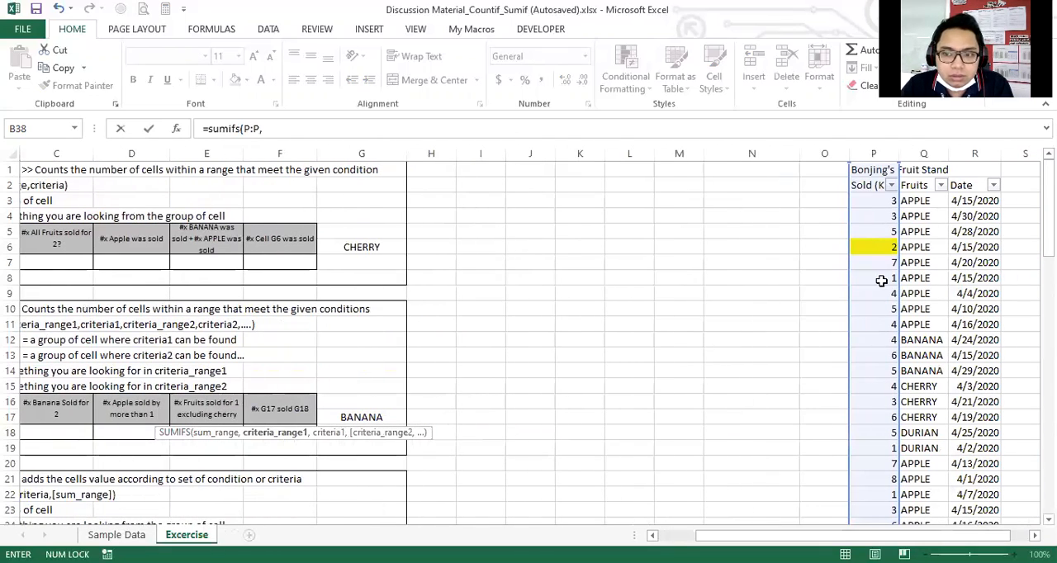
{"action": "left_click", "coordinate": [918, 153]}
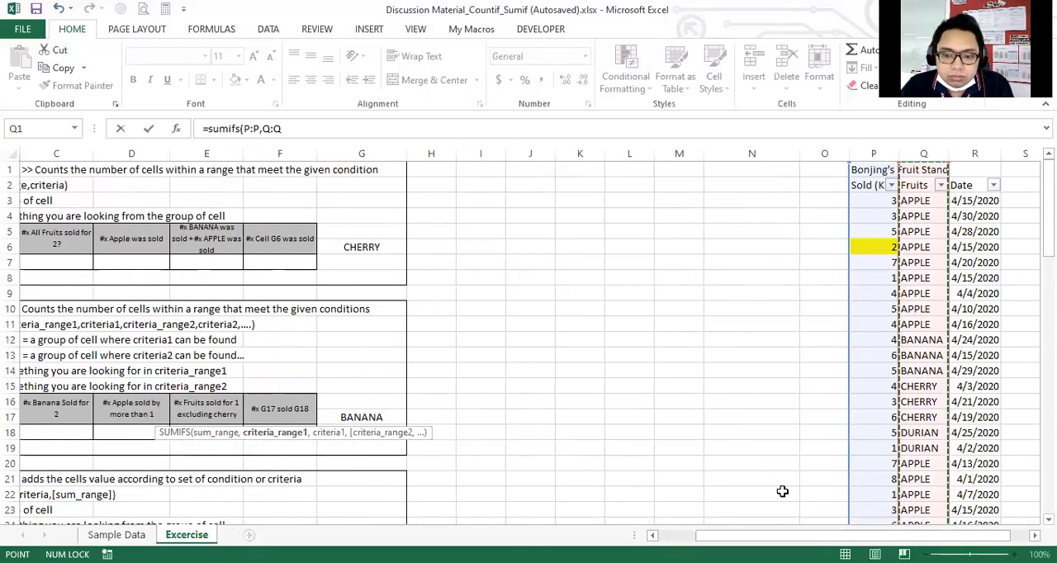
{"action": "left_click_drag", "start_coordinate": [735, 536], "coordinate": [687, 536]}
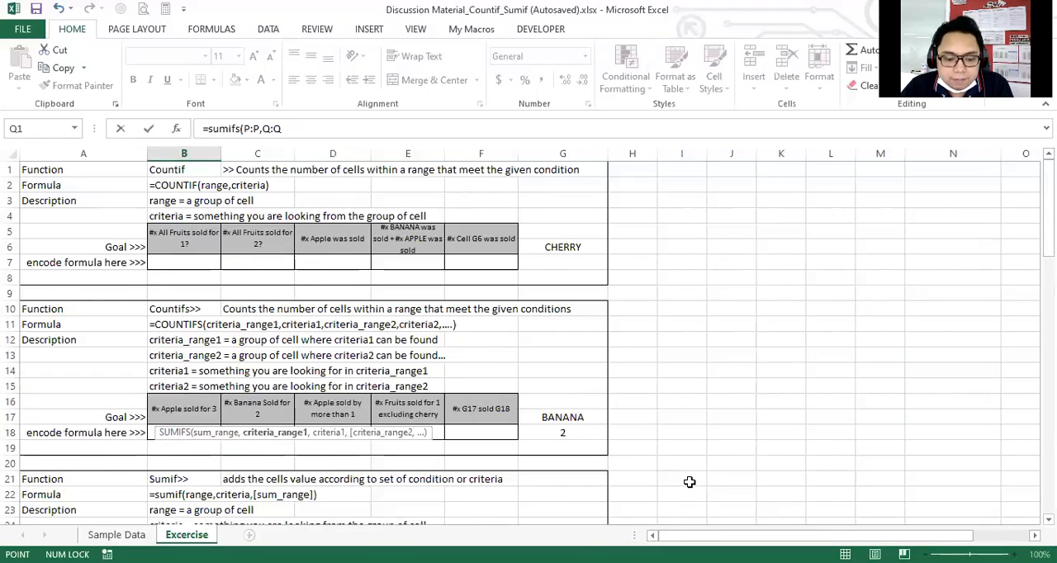
{"action": "type", "text": ","}
{"action": "scroll", "coordinate": [653, 425], "scroll_direction": "down", "scroll_amount": 4}
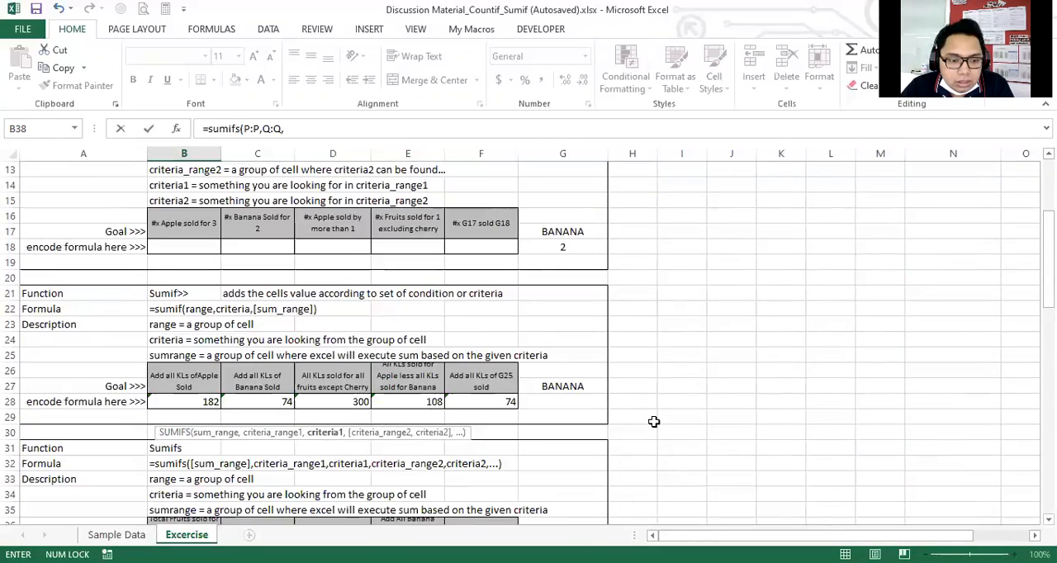
{"action": "scroll", "coordinate": [654, 422], "scroll_direction": "down", "scroll_amount": 2}
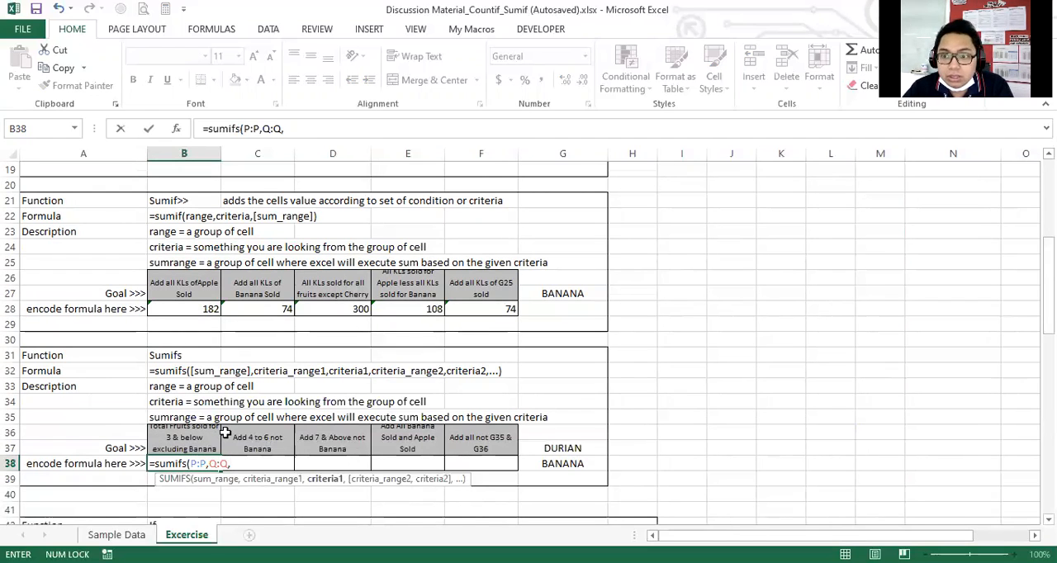
{"action": "type", "text": "\""}
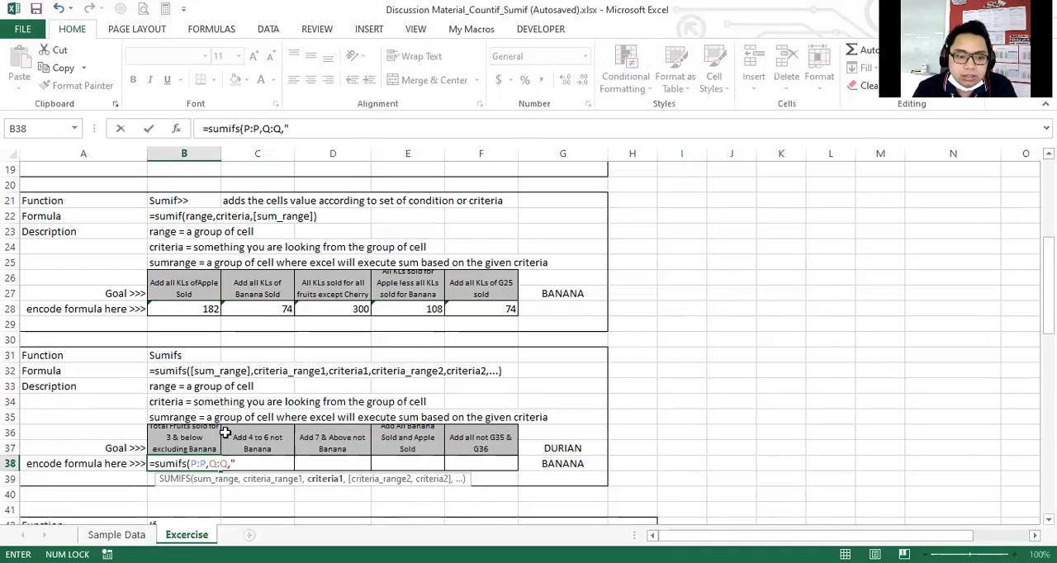
{"action": "type", "text": "<>BANANA\""}
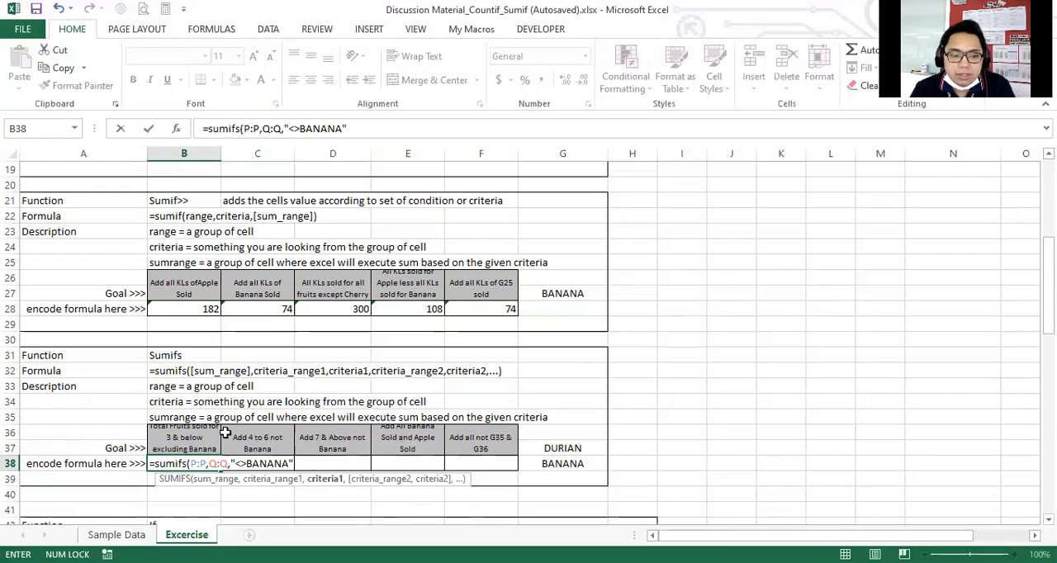
{"action": "type", "text": ","}
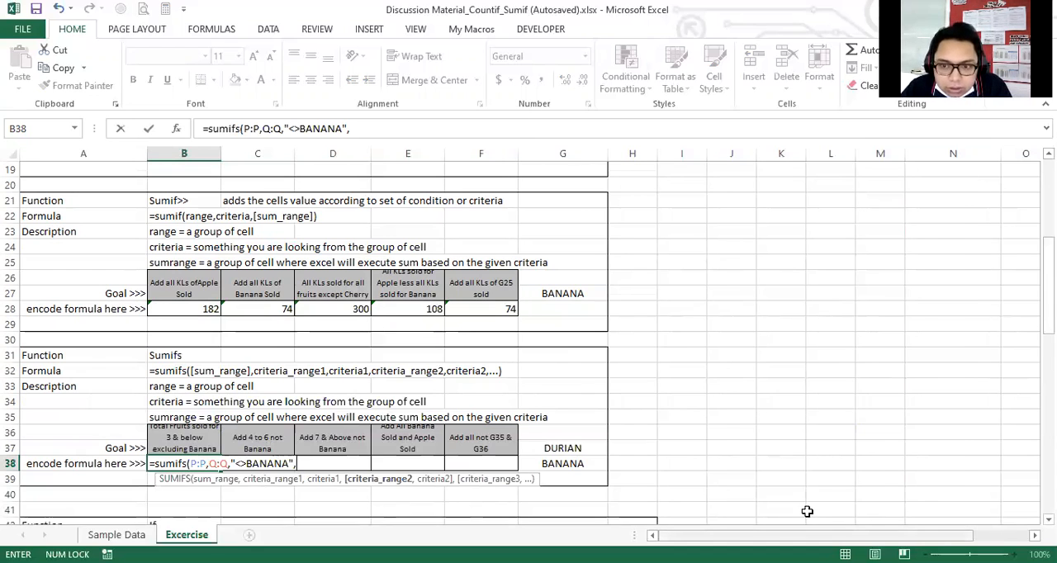
Add the entire Sold column, P:P, as the second criteria range in the B38 SUMIFS formula.
{"action": "scroll", "coordinate": [806, 511], "scroll_direction": "up", "scroll_amount": 6}
{"action": "scroll", "coordinate": [806, 512], "scroll_direction": "right", "scroll_amount": 1}
{"action": "left_click", "coordinate": [808, 153]}
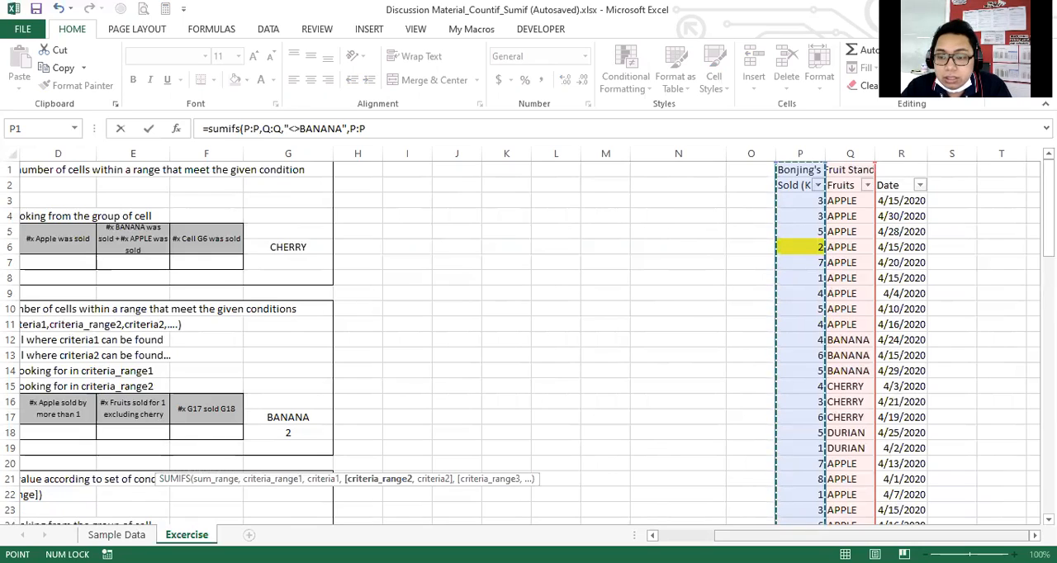
{"action": "key", "text": "ctrl+BackSpace"}
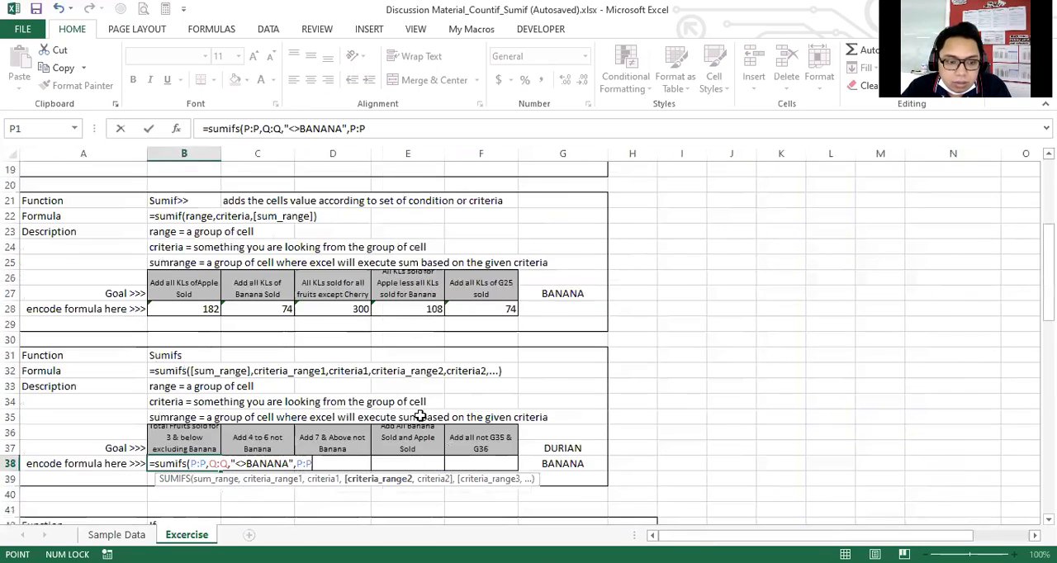
{"action": "scroll", "coordinate": [419, 412], "scroll_direction": "down", "scroll_amount": 1}
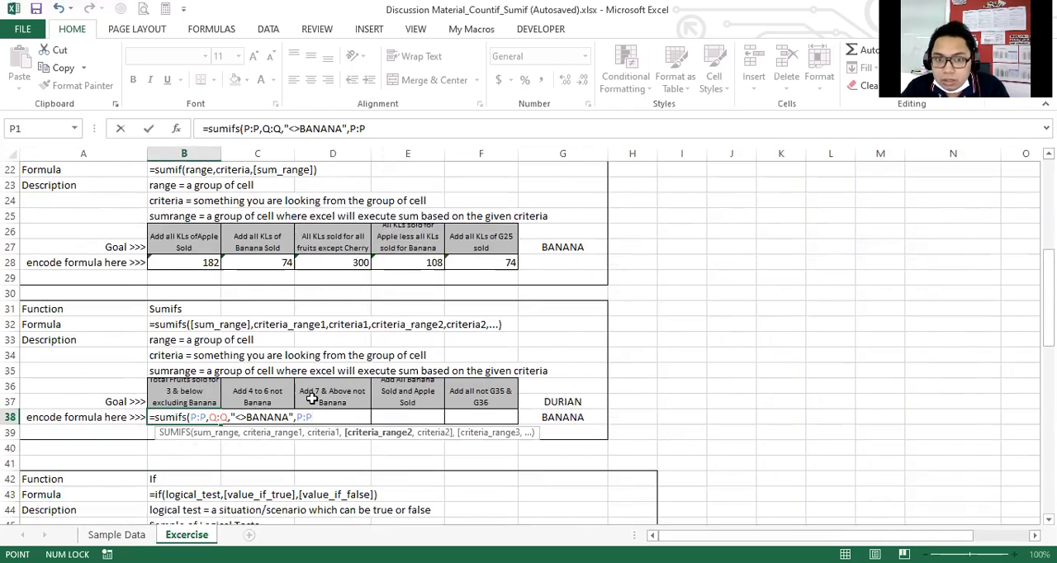
{"action": "type", "text": ","}
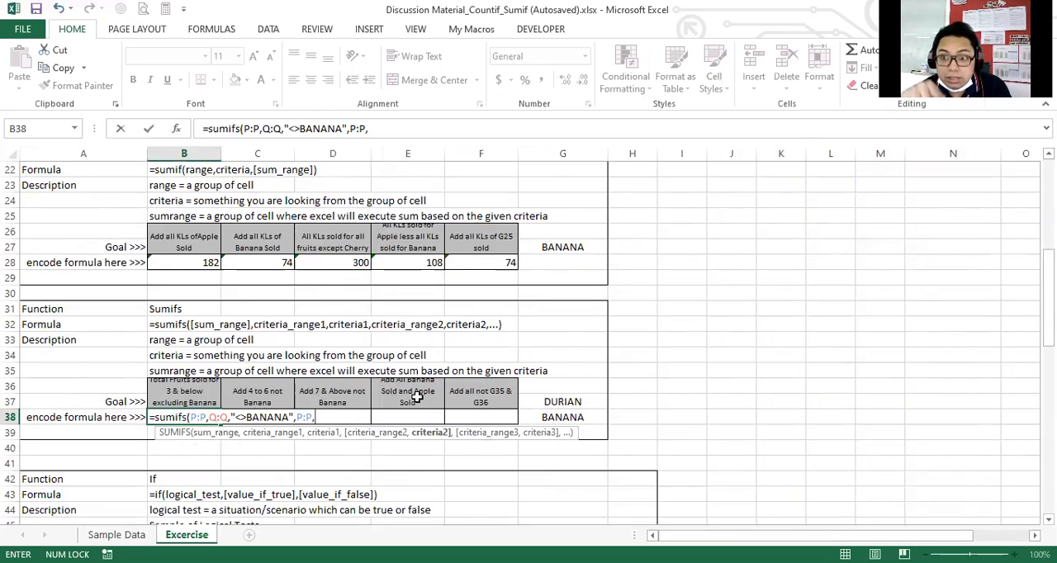
Set the second criterion of the B38 SUMIFS to "<=3" and complete the formula.
{"action": "type", "text": "\"<="}
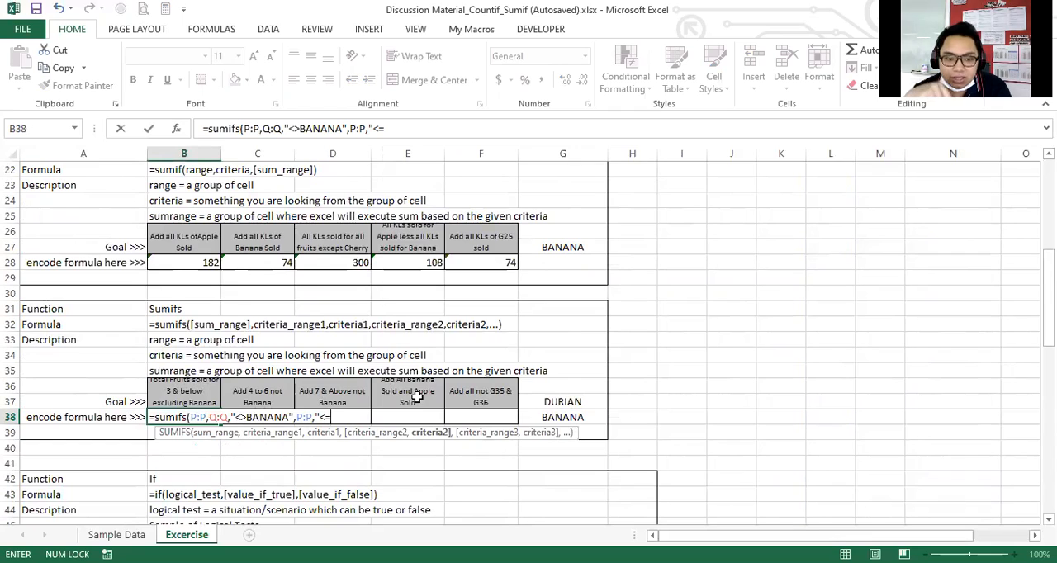
{"action": "type", "text": "3"}
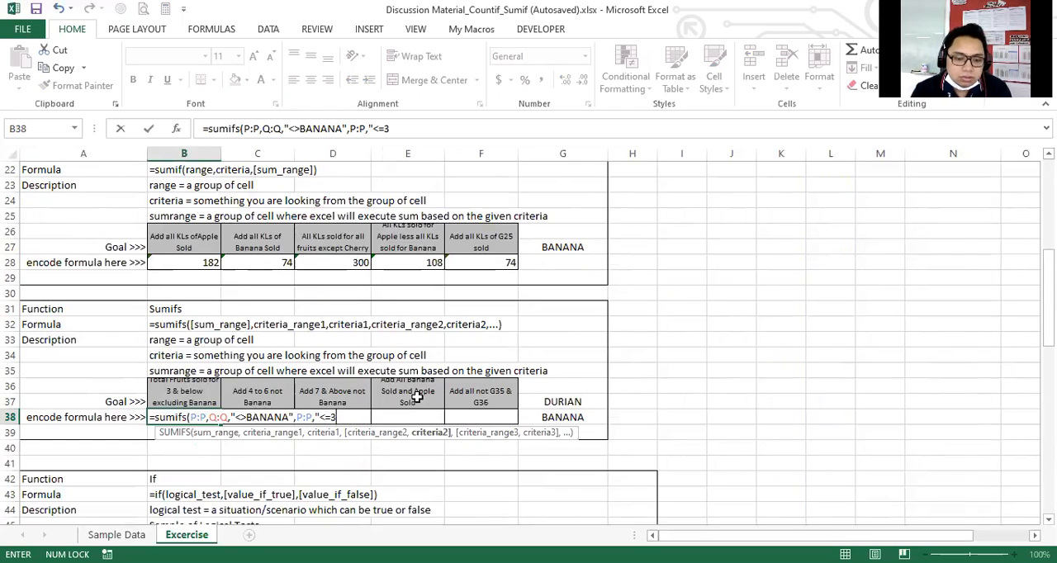
{"action": "type", "text": "\""}
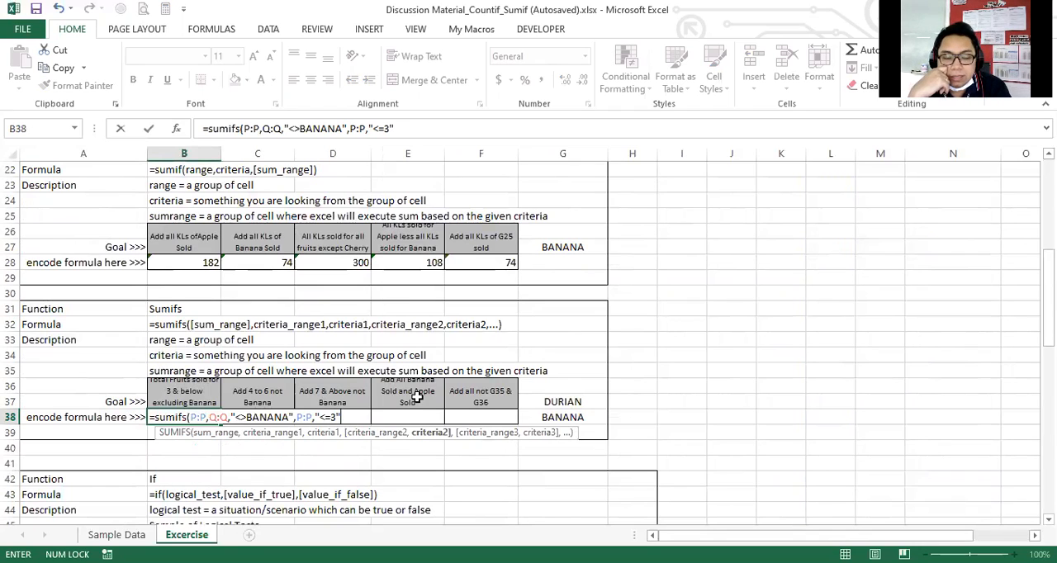
{"action": "type", "text": ")"}
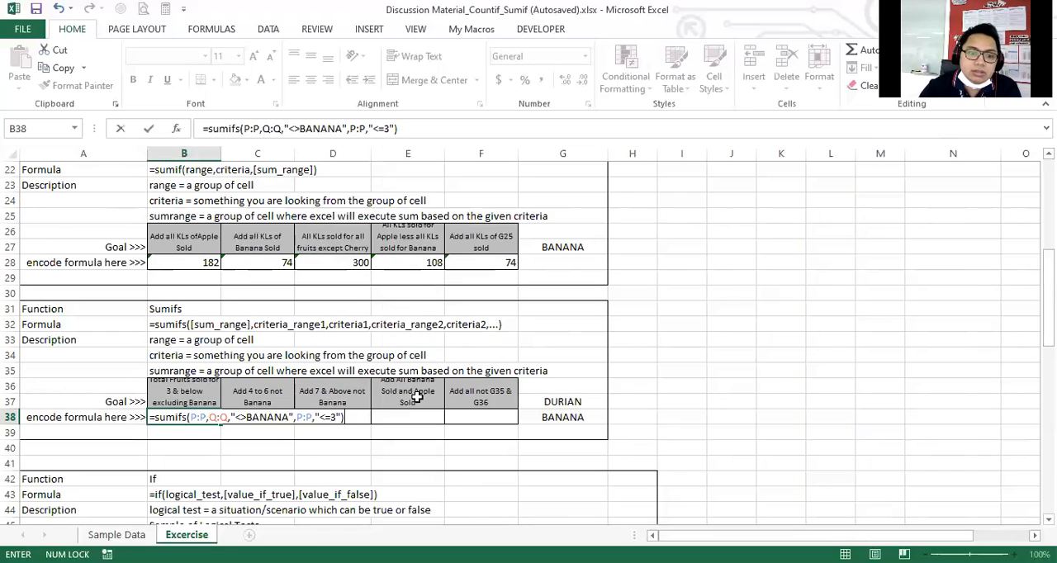
{"action": "key", "text": "Return"}
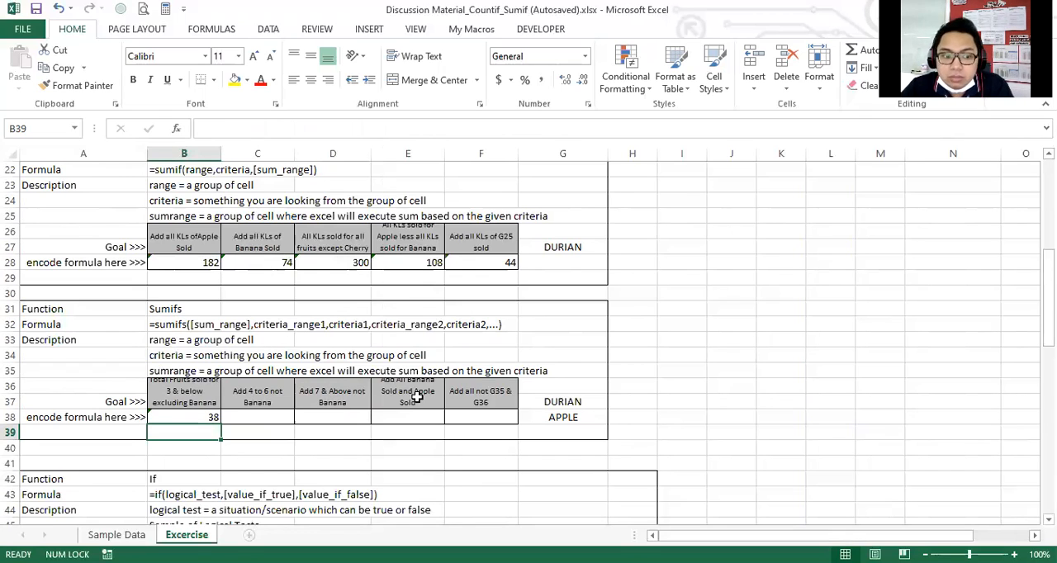
Insert "Total Fruist Sold" at the start of the C36 goal text.
{"action": "key", "text": "Up"}
{"action": "key", "text": "Right"}
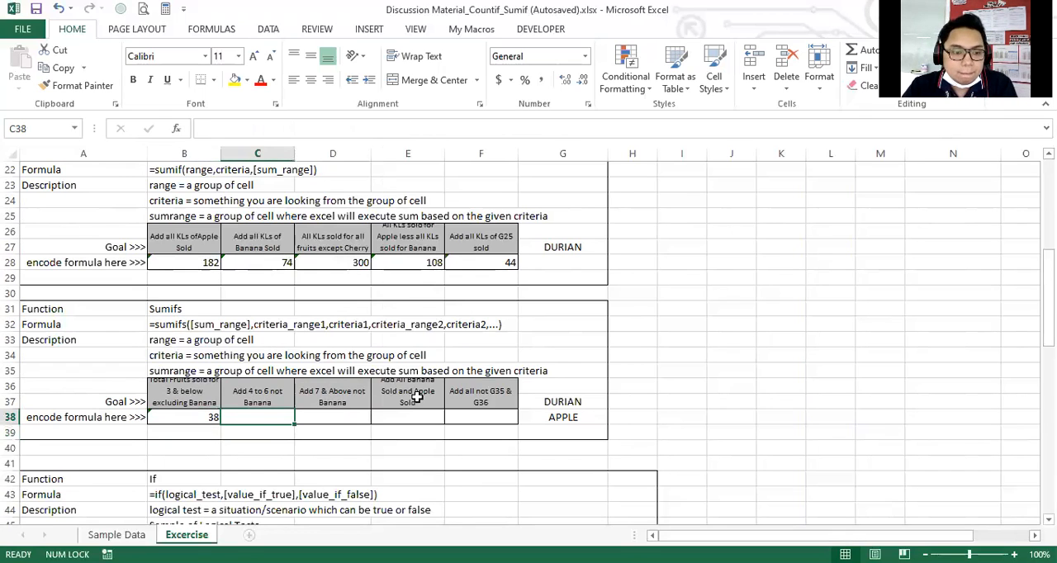
{"action": "key", "text": "Left"}
{"action": "key", "text": "Up"}
{"action": "key", "text": "Right"}
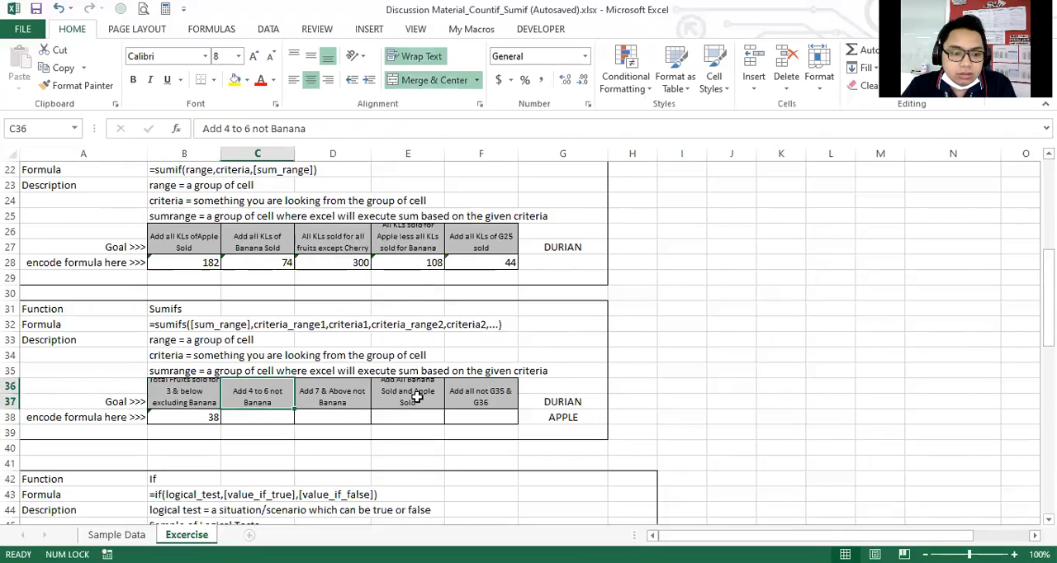
{"action": "key", "text": "Down"}
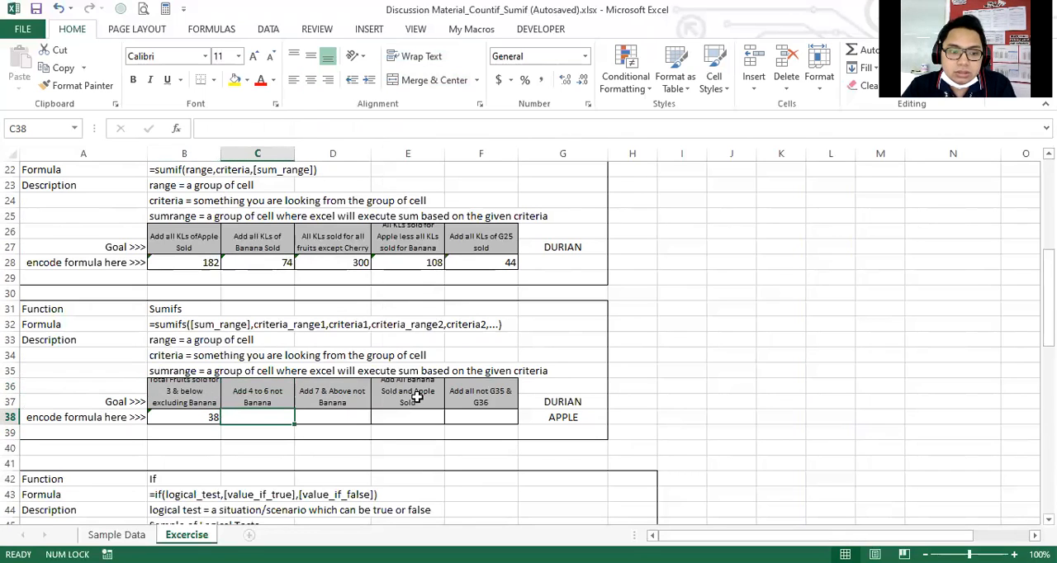
{"action": "key", "text": "Up"}
{"action": "key", "text": "Down"}
{"action": "key", "text": "Up"}
{"action": "key", "text": "F2"}
{"action": "key", "text": "Up"}
{"action": "key", "text": "Home"}
{"action": "type", "text": "Total"}
{"action": "type", "text": " Fruist So"}
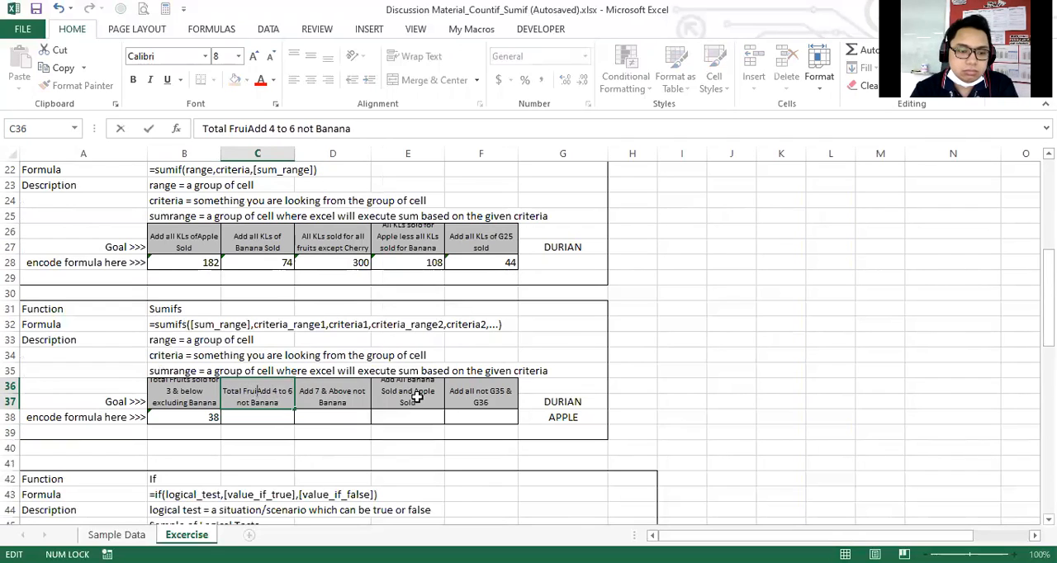
{"action": "type", "text": "ld"}
Replace "Add" with "for" in the C36 goal so it reads "Total Fruist Sold for 4 to 6 not Banana".
{"action": "key", "text": "Delete"}
{"action": "key", "text": "Delete"}
{"action": "key", "text": "Delete"}
{"action": "type", "text": "fo"}
{"action": "key", "text": "BackSpace"}
{"action": "key", "text": "BackSpace"}
{"action": "type", "text": "for"}
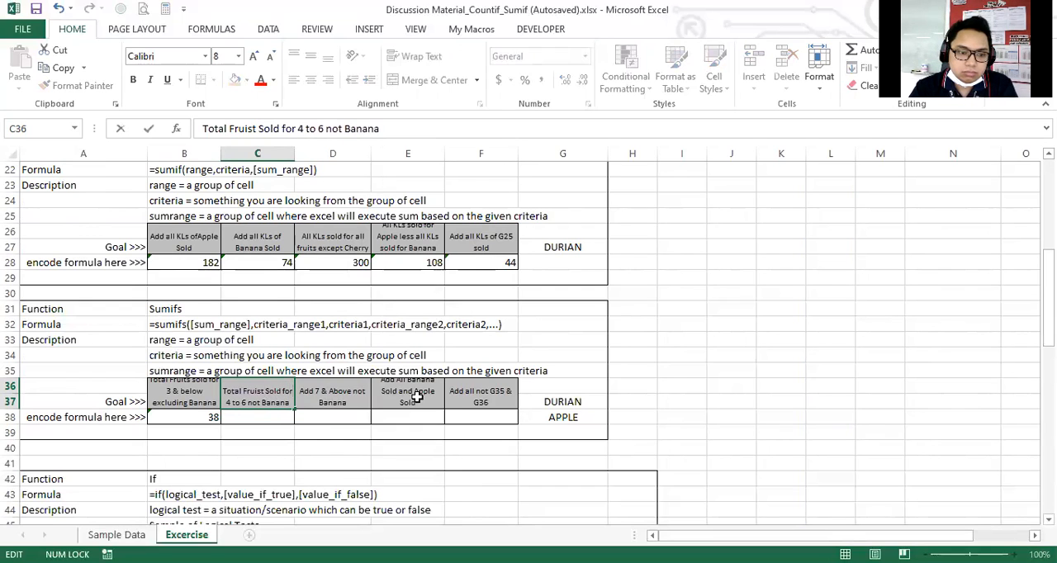
Replace "not" with "excluding" in the C36 goal so it reads "Total Fruist Sold for 4 to 6 excluding Banana".
{"action": "key", "text": "Right"}
{"action": "key", "text": "Right"}
{"action": "key", "text": "Right"}
{"action": "key", "text": "Right"}
{"action": "key", "text": "Right"}
{"action": "key", "text": "Right"}
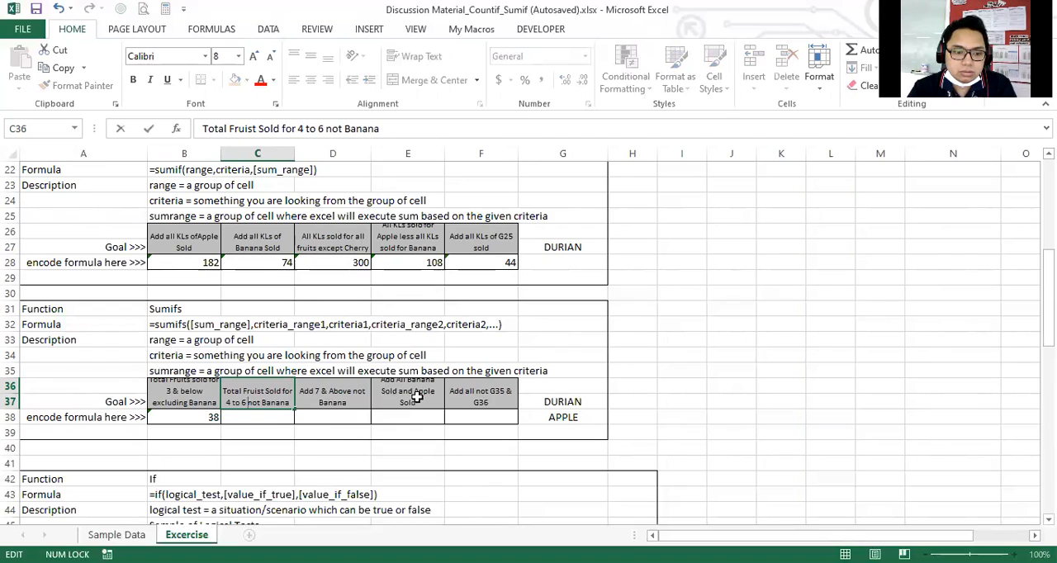
{"action": "key", "text": "Delete"}
{"action": "key", "text": "Delete"}
{"action": "key", "text": "Delete"}
{"action": "type", "text": "exc"}
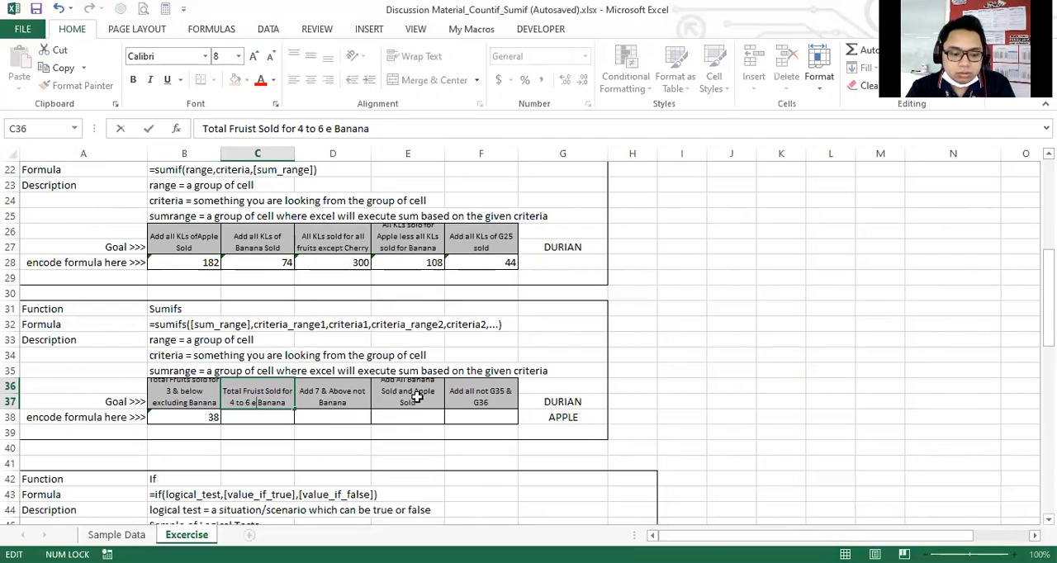
{"action": "type", "text": "luding"}
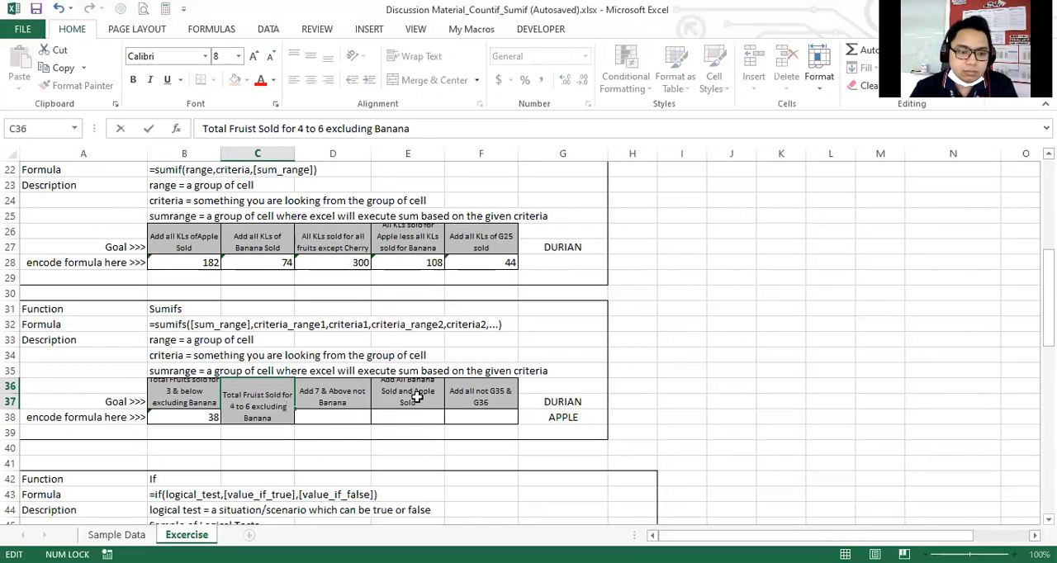
{"action": "key", "text": "ctrl+Return"}
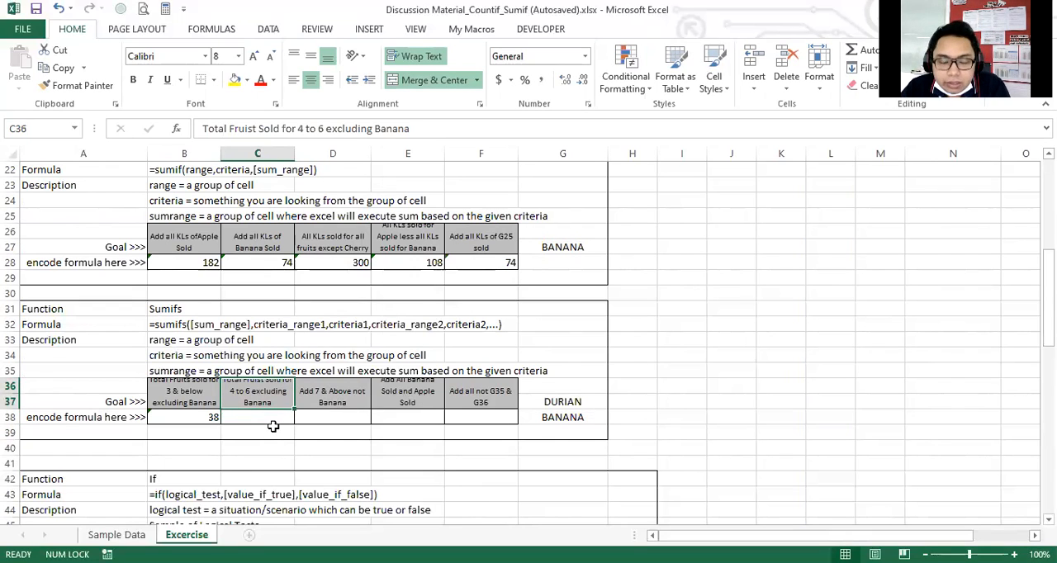
Start a SUMIFS formula in C38 with the entire Sold column, P:P, as the sum range.
{"action": "left_click", "coordinate": [273, 426]}
{"action": "scroll", "coordinate": [278, 427], "scroll_direction": "down", "scroll_amount": 1}
{"action": "scroll", "coordinate": [252, 406], "scroll_direction": "up", "scroll_amount": 1}
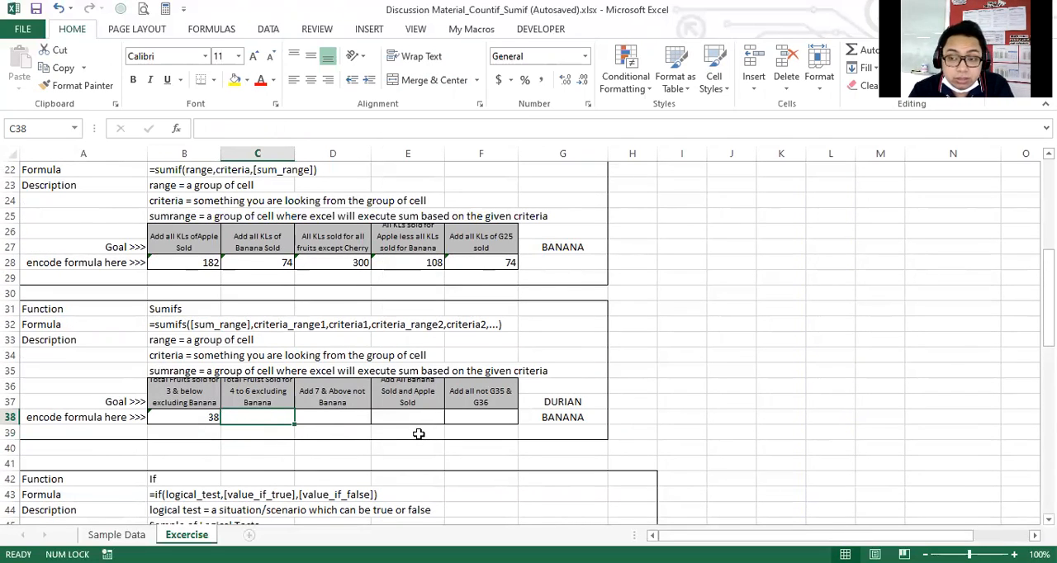
{"action": "type", "text": "="}
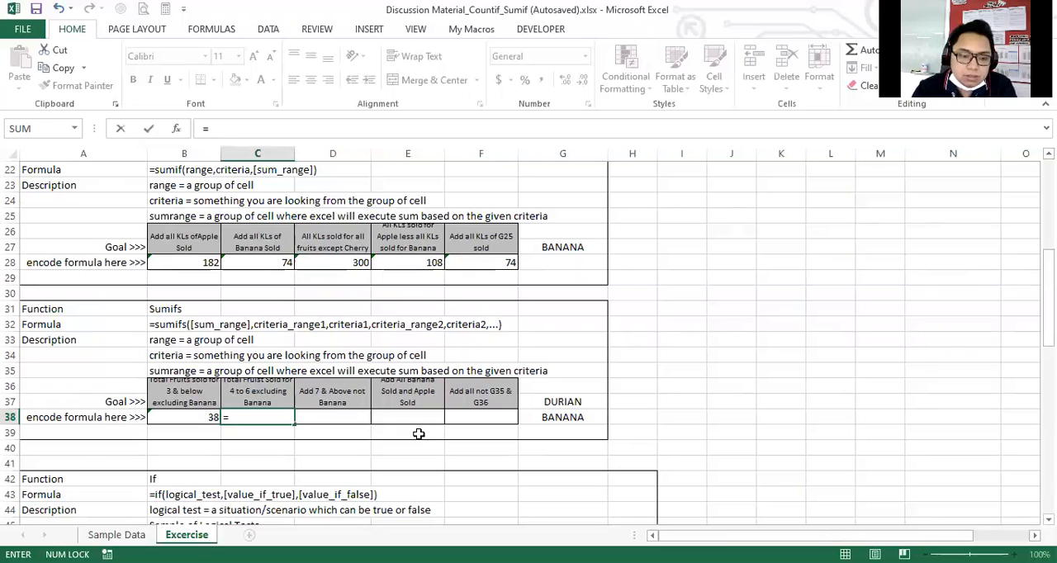
{"action": "type", "text": "sumifs("}
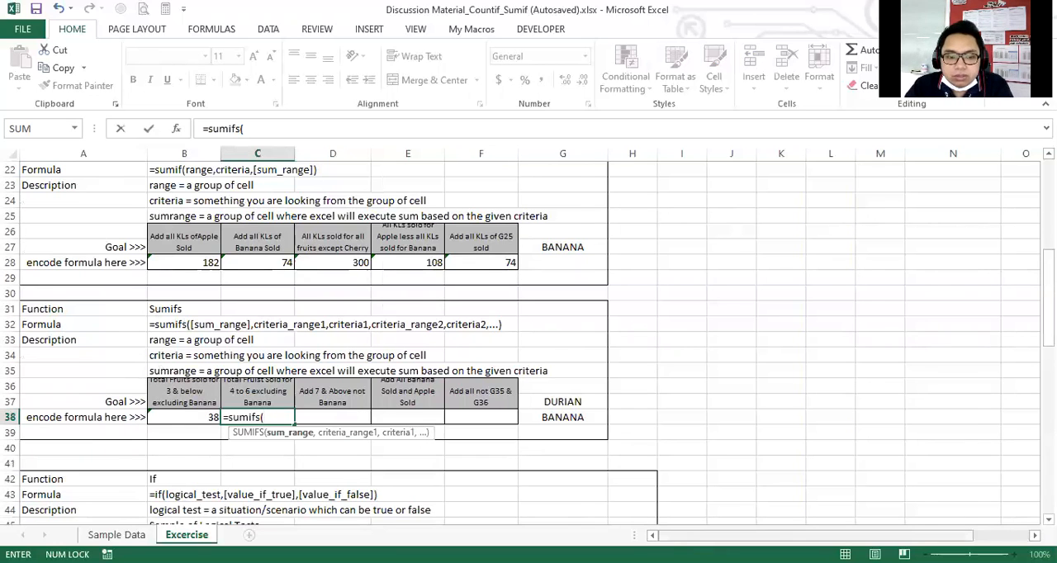
{"action": "left_click_drag", "start_coordinate": [691, 534], "coordinate": [783, 534]}
{"action": "scroll", "coordinate": [963, 385], "scroll_direction": "up", "scroll_amount": 7}
{"action": "left_click", "coordinate": [799, 154]}
{"action": "left_click_drag", "start_coordinate": [828, 536], "coordinate": [743, 536]}
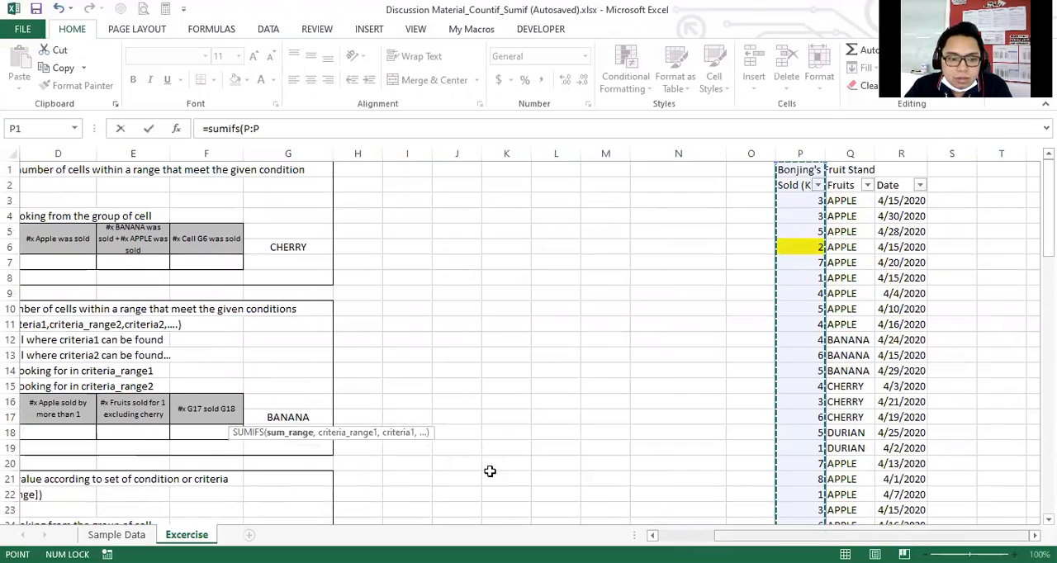
{"action": "scroll", "coordinate": [490, 471], "scroll_direction": "down", "scroll_amount": 1}
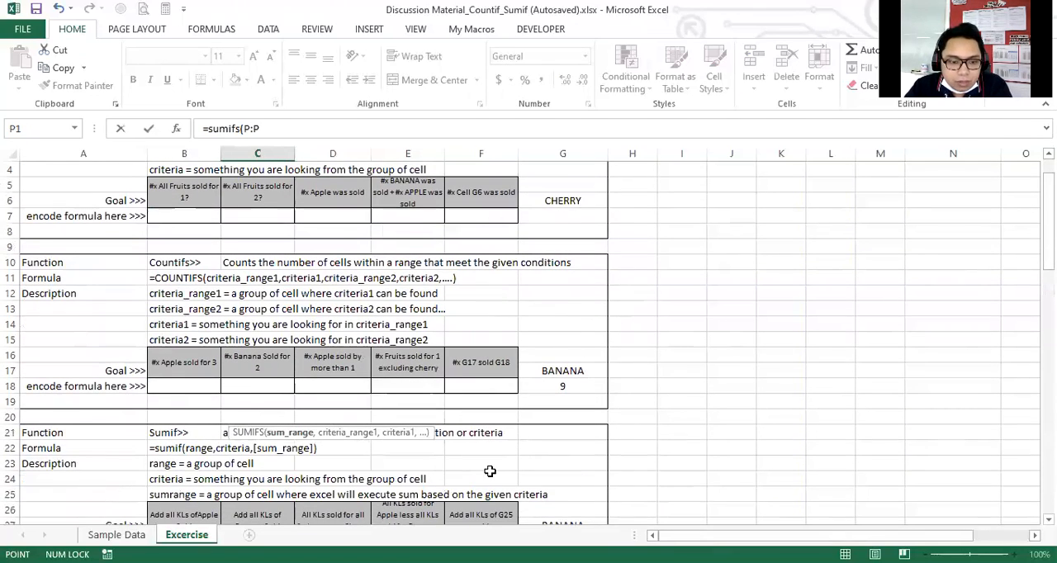
{"action": "type", "text": ","}
Add the entire Fruits column, Q:Q, as the first criteria range in the C38 SUMIFS.
{"action": "scroll", "coordinate": [489, 472], "scroll_direction": "down", "scroll_amount": 1}
{"action": "scroll", "coordinate": [485, 470], "scroll_direction": "down", "scroll_amount": 2}
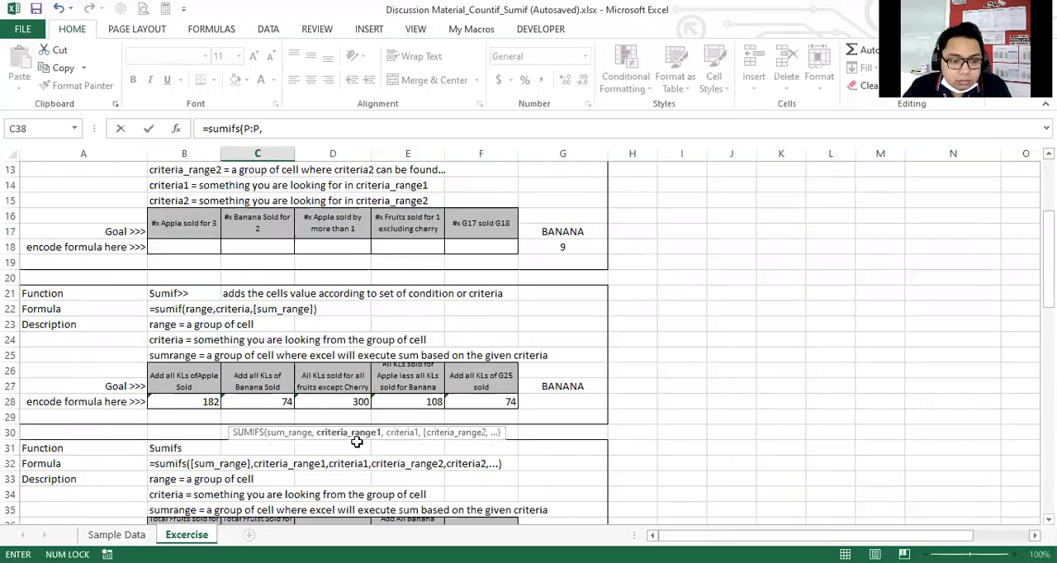
{"action": "scroll", "coordinate": [357, 442], "scroll_direction": "down", "scroll_amount": 2}
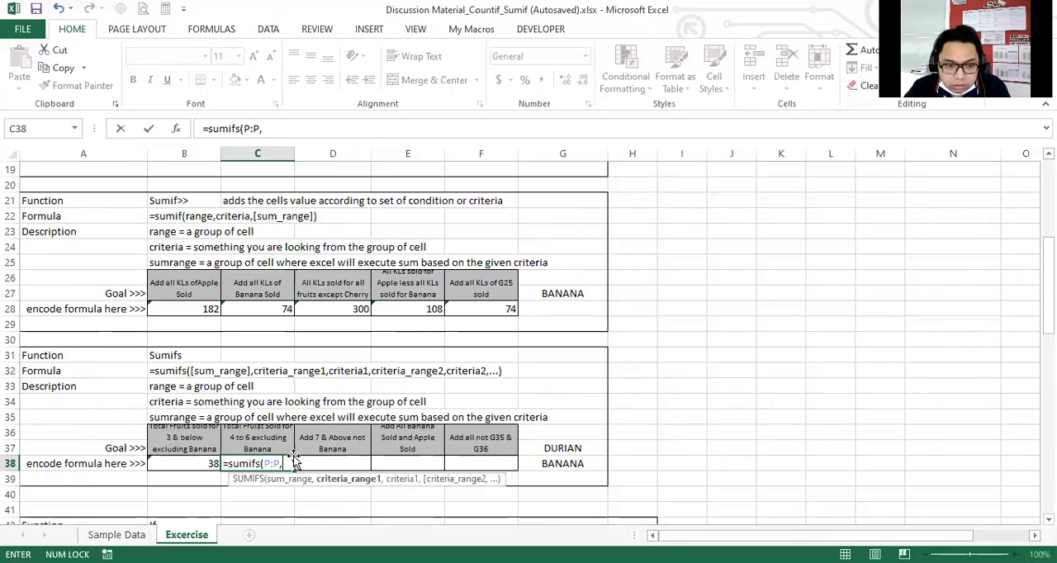
{"action": "left_click_drag", "start_coordinate": [682, 535], "coordinate": [736, 535]}
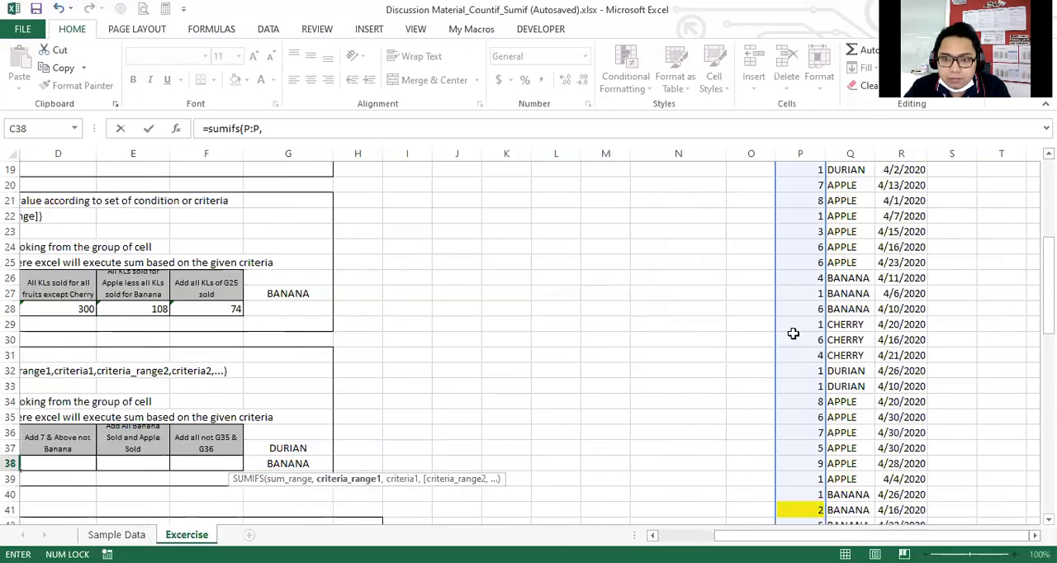
{"action": "scroll", "coordinate": [795, 332], "scroll_direction": "up", "scroll_amount": 6}
{"action": "left_click", "coordinate": [850, 153]}
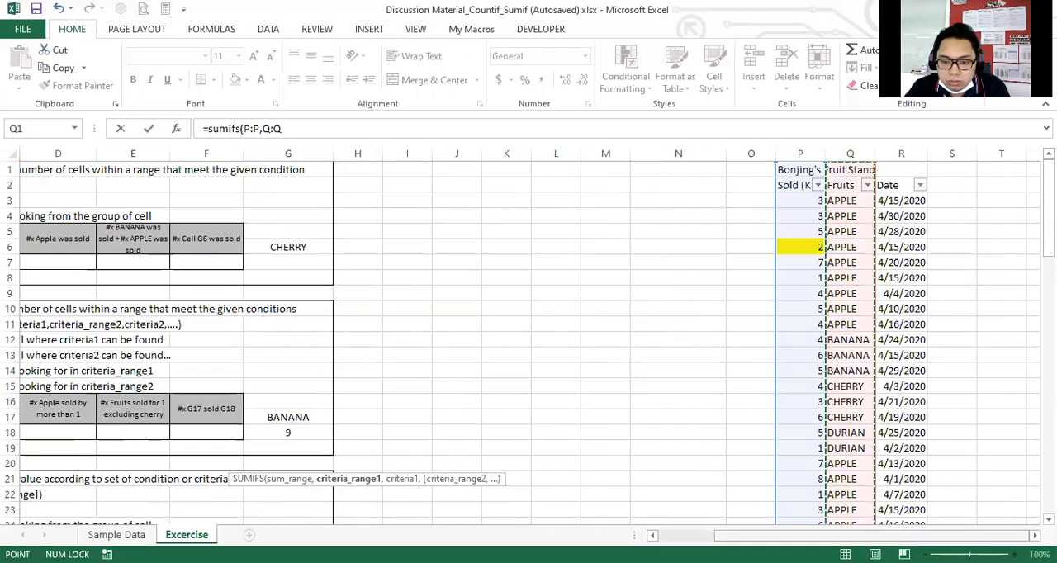
{"action": "left_click_drag", "start_coordinate": [784, 535], "coordinate": [717, 535]}
{"action": "scroll", "coordinate": [478, 471], "scroll_direction": "down", "scroll_amount": 3}
{"action": "scroll", "coordinate": [479, 472], "scroll_direction": "down", "scroll_amount": 2}
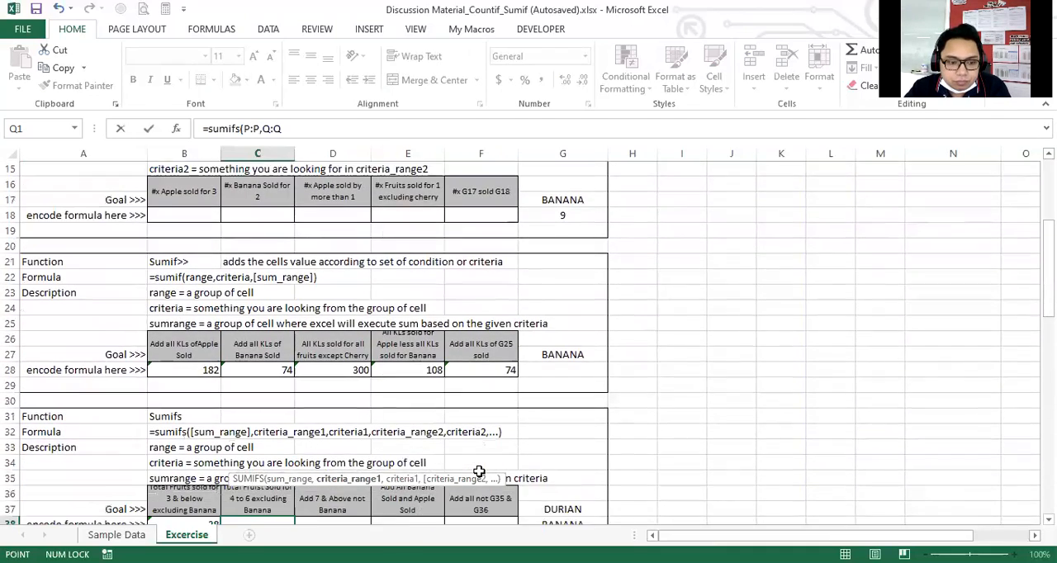
{"action": "scroll", "coordinate": [478, 469], "scroll_direction": "down", "scroll_amount": 1}
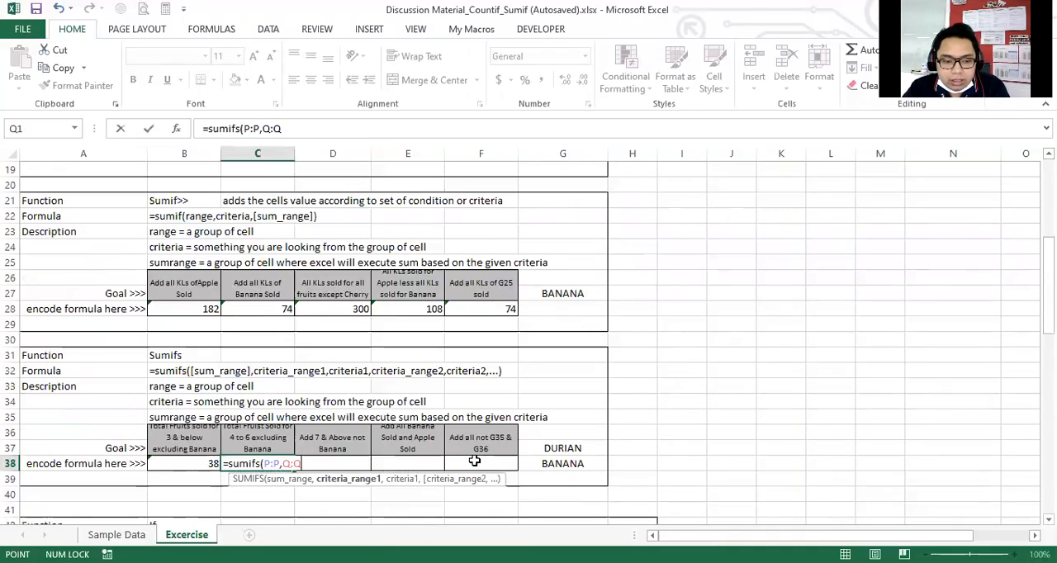
{"action": "type", "text": ","}
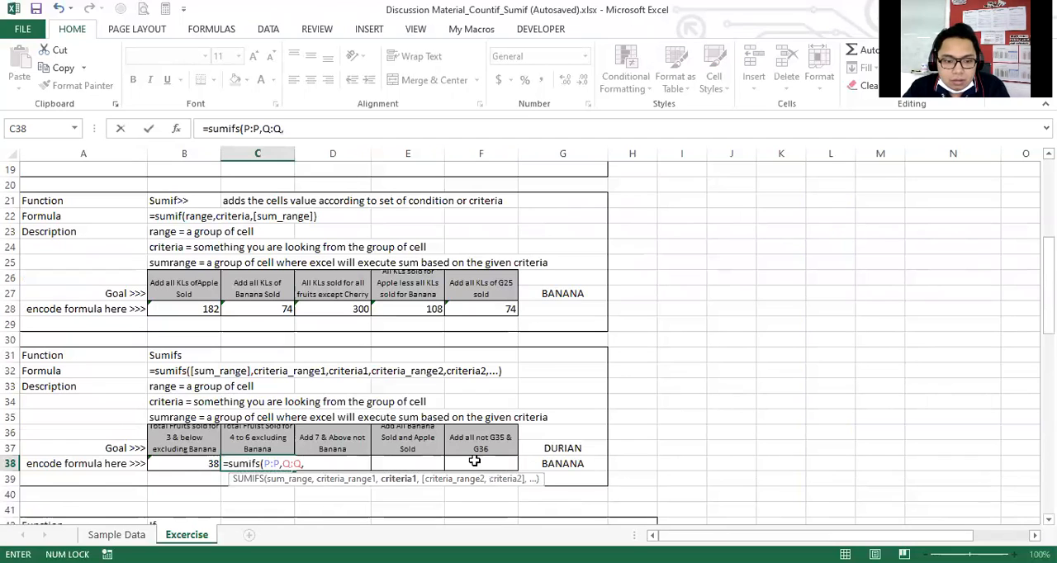
Enter "<>BANANA" as the first criterion in the C38 SUMIFS formula.
{"action": "scroll", "coordinate": [475, 461], "scroll_direction": "down", "scroll_amount": 1}
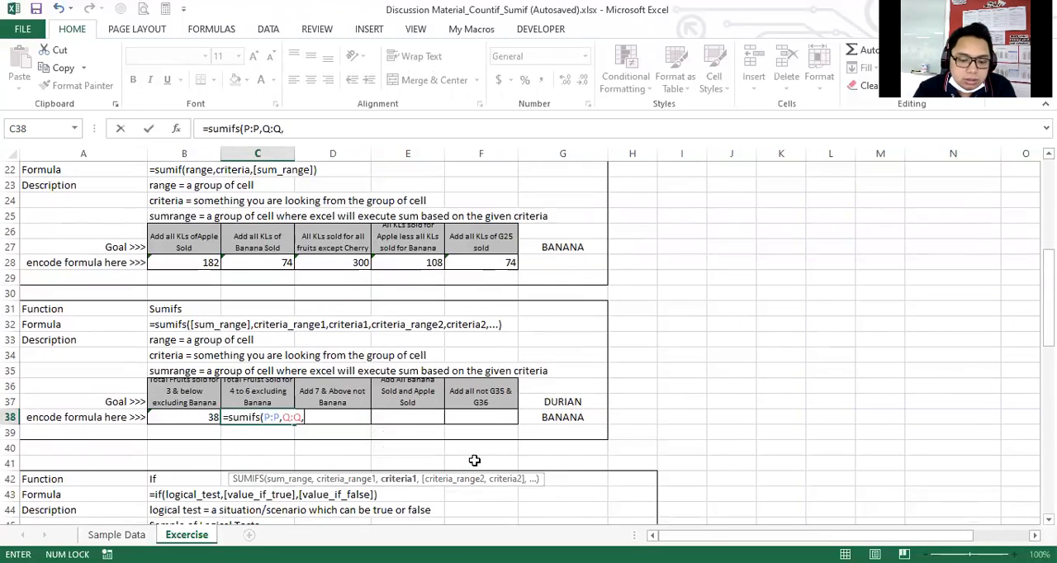
{"action": "type", "text": "\"<>BA"}
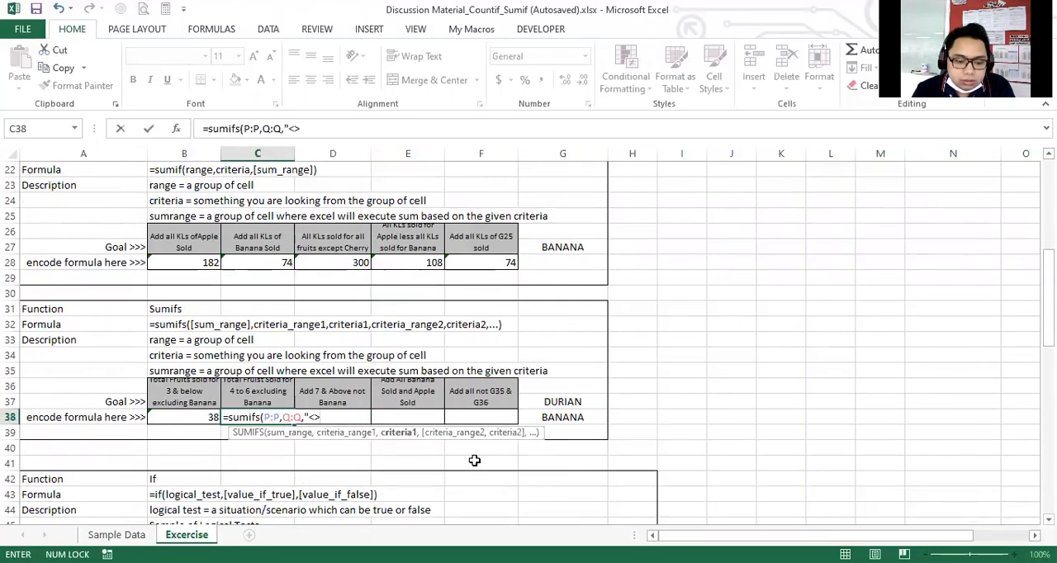
{"action": "type", "text": "NANA\""}
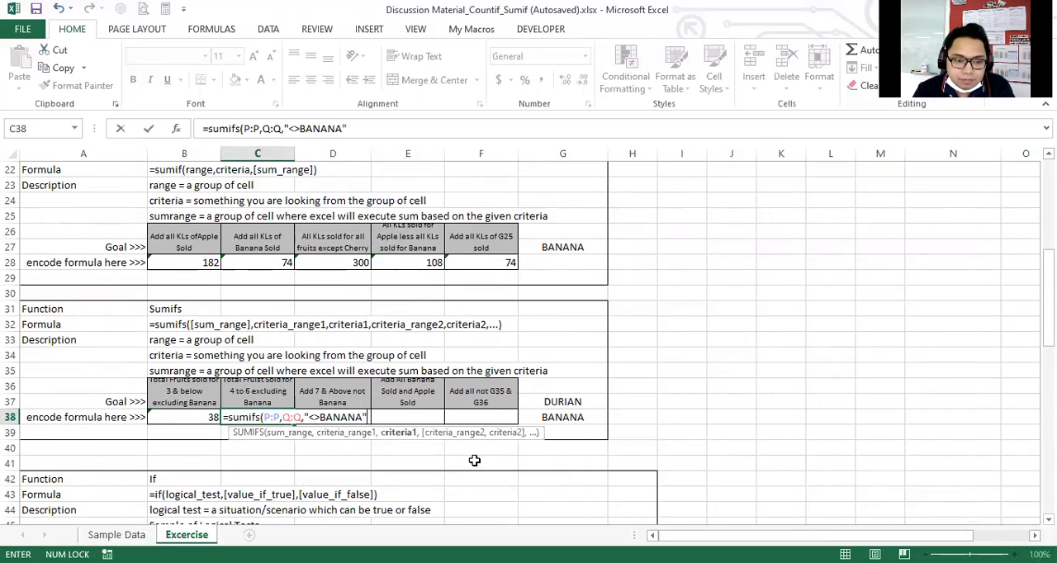
{"action": "type", "text": ","}
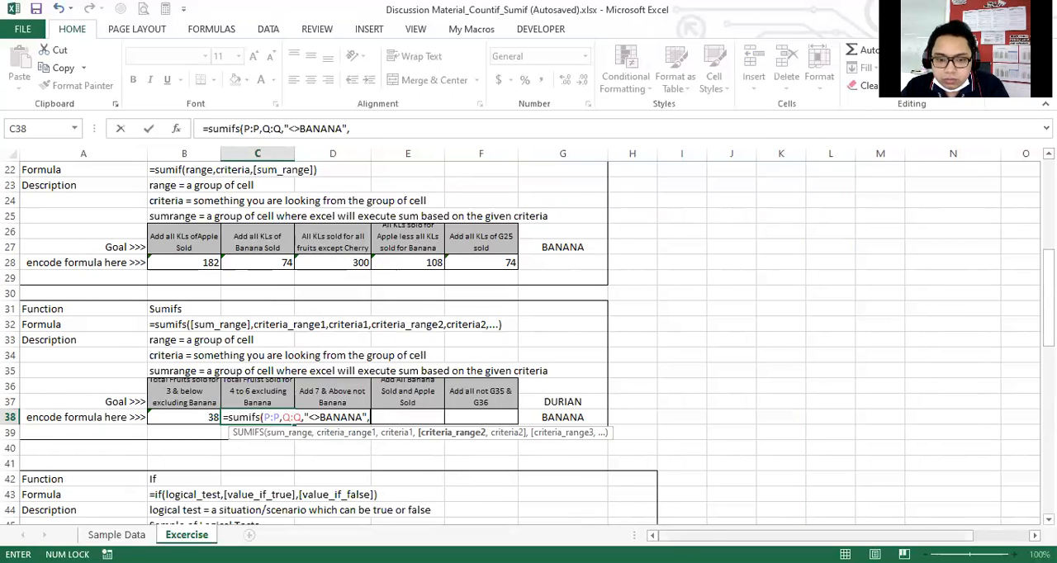
Add the entire Sold column, P:P, as the second criteria range in the C38 SUMIFS formula.
{"action": "scroll", "coordinate": [821, 408], "scroll_direction": "right", "scroll_amount": 1}
{"action": "scroll", "coordinate": [821, 408], "scroll_direction": "up", "scroll_amount": 7}
{"action": "left_click", "coordinate": [801, 155]}
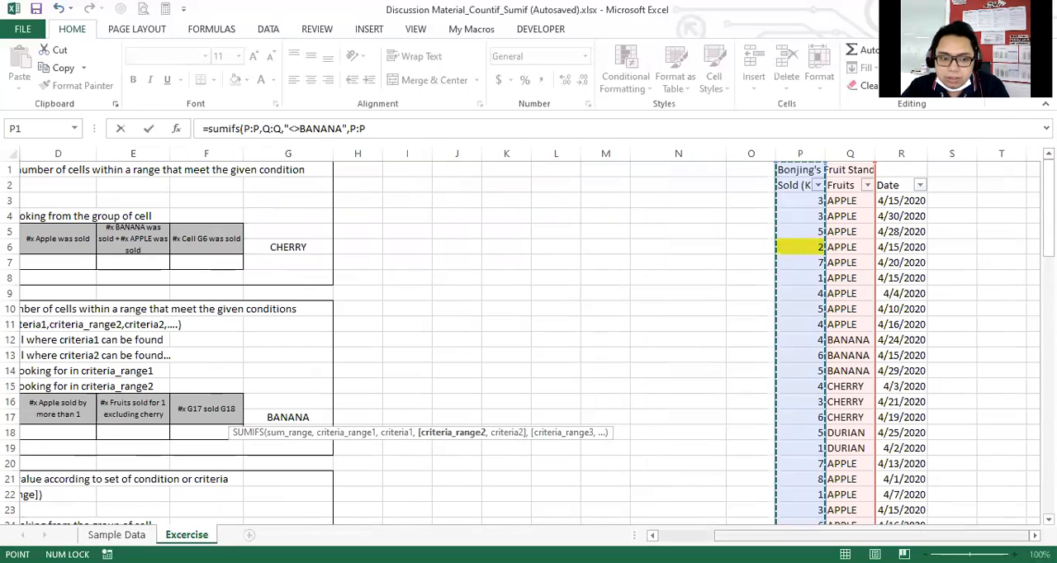
{"action": "scroll", "coordinate": [553, 380], "scroll_direction": "left", "scroll_amount": 1}
{"action": "scroll", "coordinate": [553, 380], "scroll_direction": "down", "scroll_amount": 5}
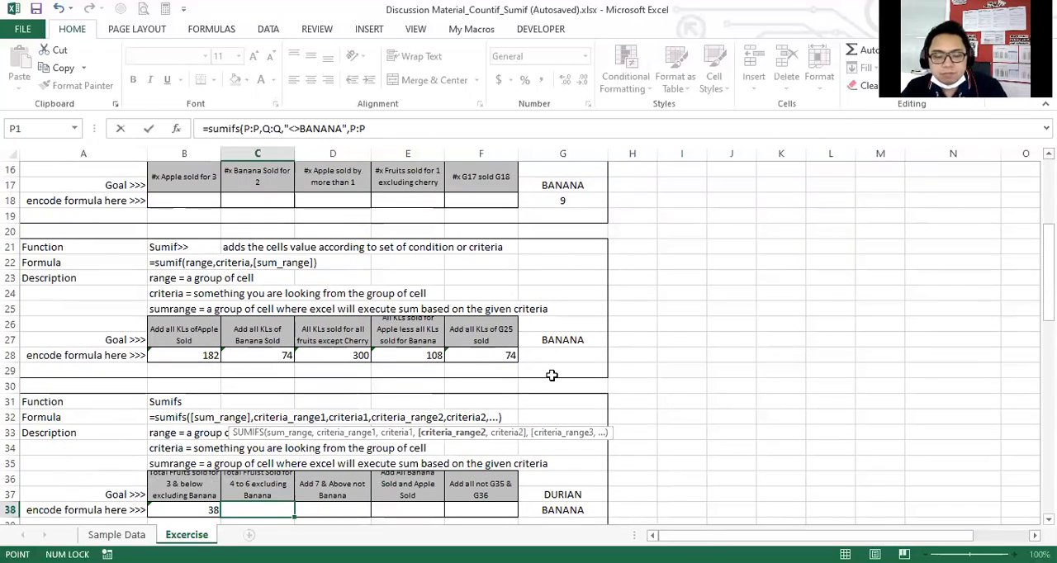
{"action": "type", "text": ","}
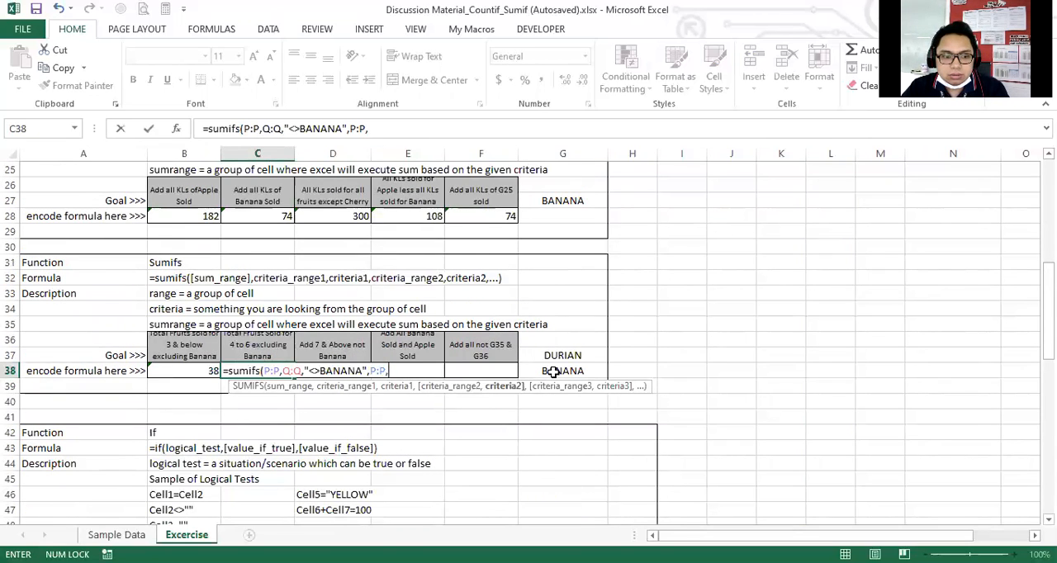
{"action": "type", "text": "\""}
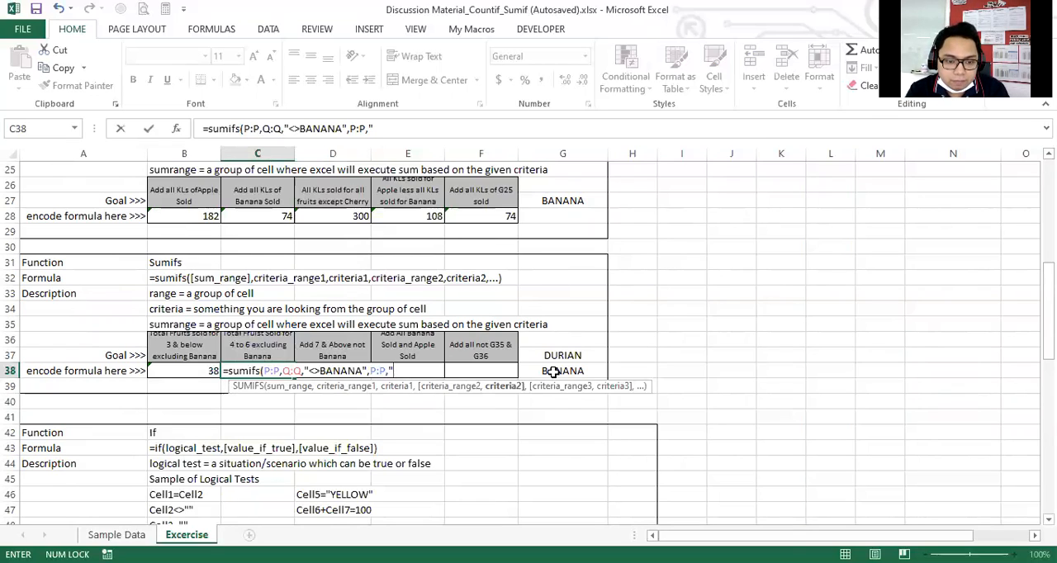
Enter ">=4" as the second criterion in the C38 SUMIFS formula.
{"action": "type", "text": ">=4"}
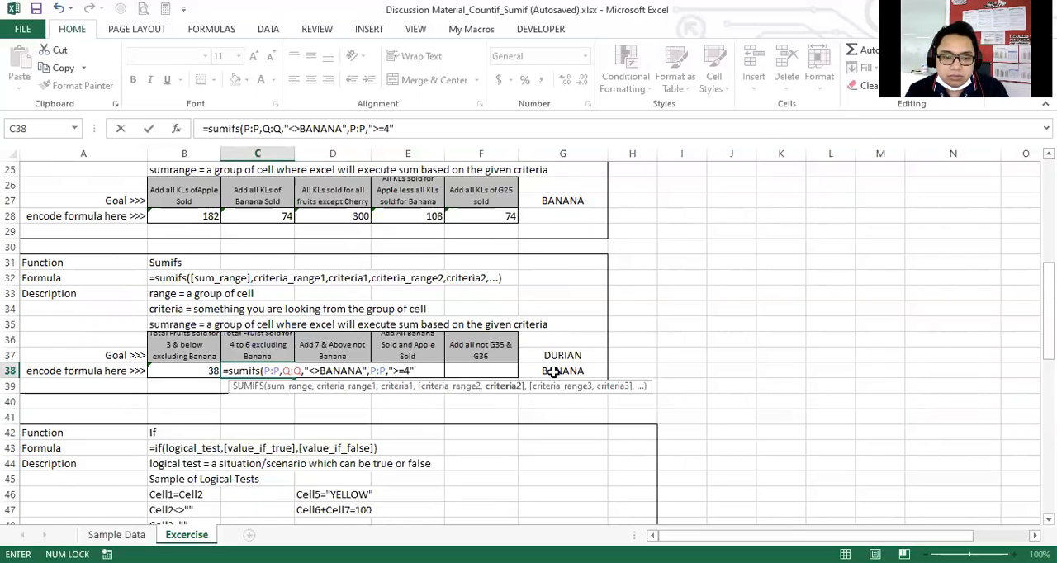
{"action": "type", "text": ","}
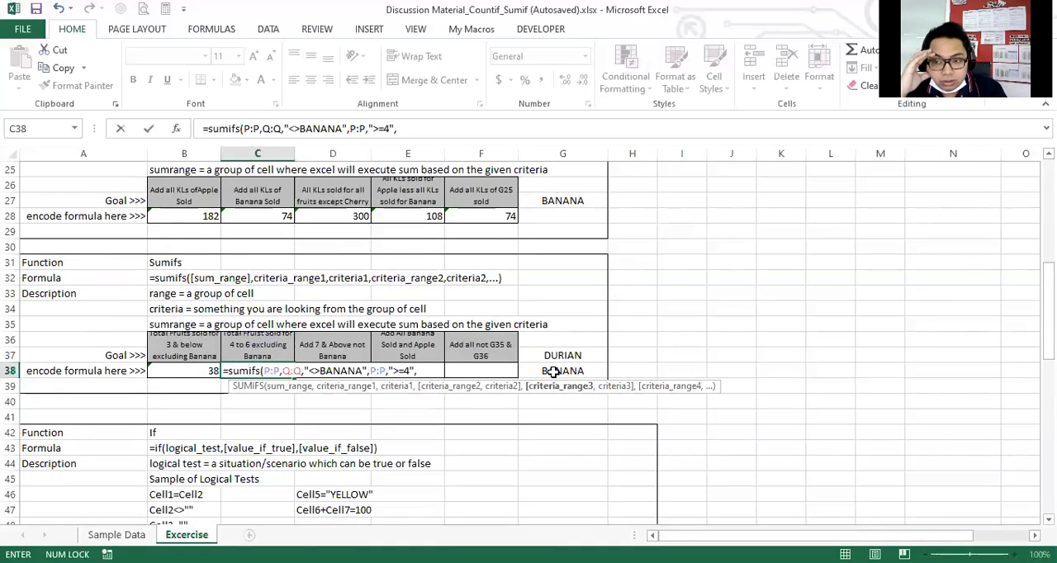
Add the Sold column, P:P, again as the third criteria range in the C38 SUMIFS formula.
{"action": "left_click_drag", "start_coordinate": [812, 537], "coordinate": [852, 537]}
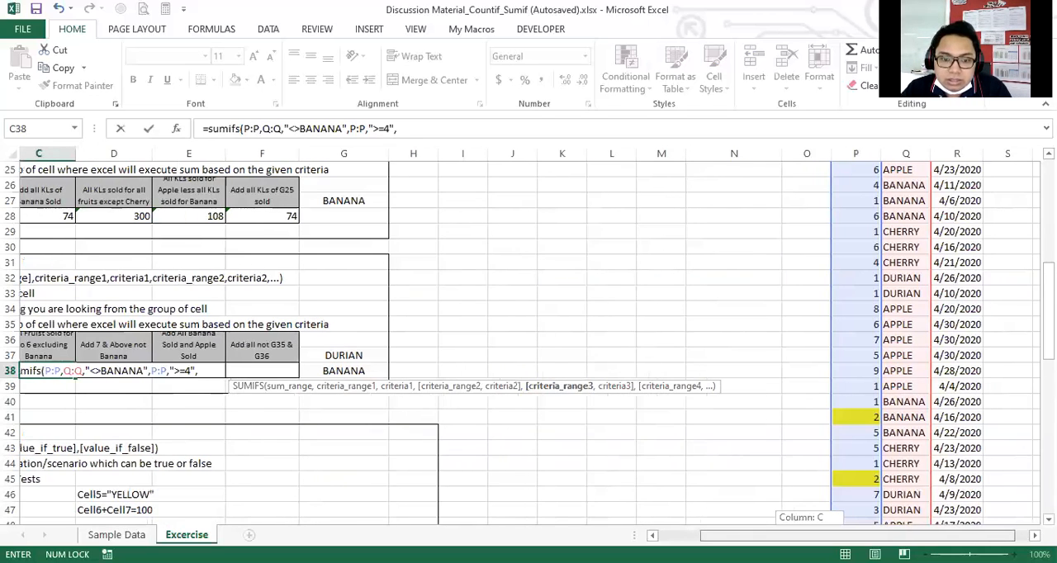
{"action": "scroll", "coordinate": [888, 289], "scroll_direction": "up", "scroll_amount": 8}
{"action": "left_click", "coordinate": [875, 153]}
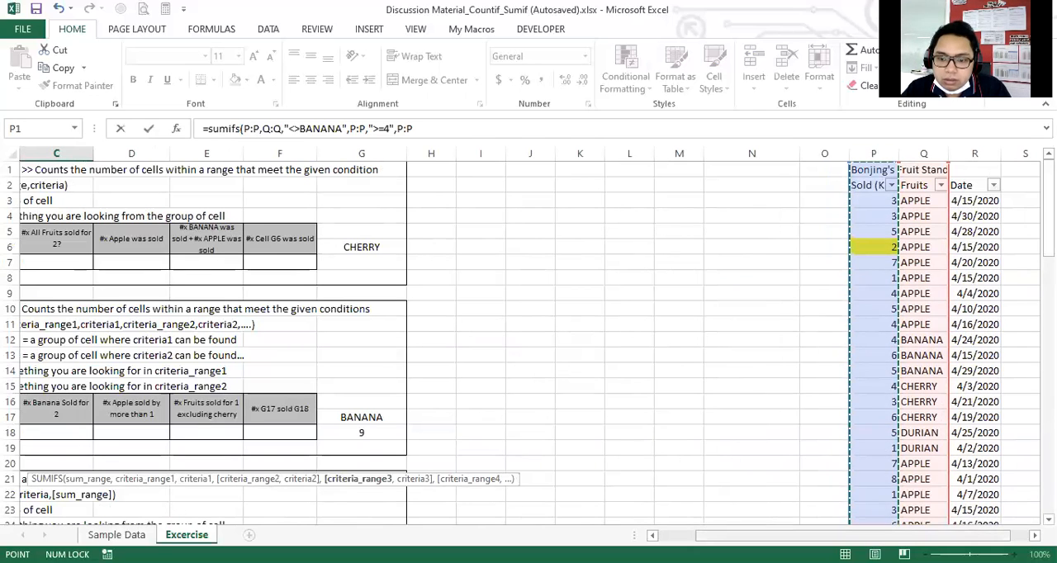
{"action": "scroll", "coordinate": [483, 399], "scroll_direction": "left", "scroll_amount": 2}
{"action": "scroll", "coordinate": [483, 399], "scroll_direction": "down", "scroll_amount": 3}
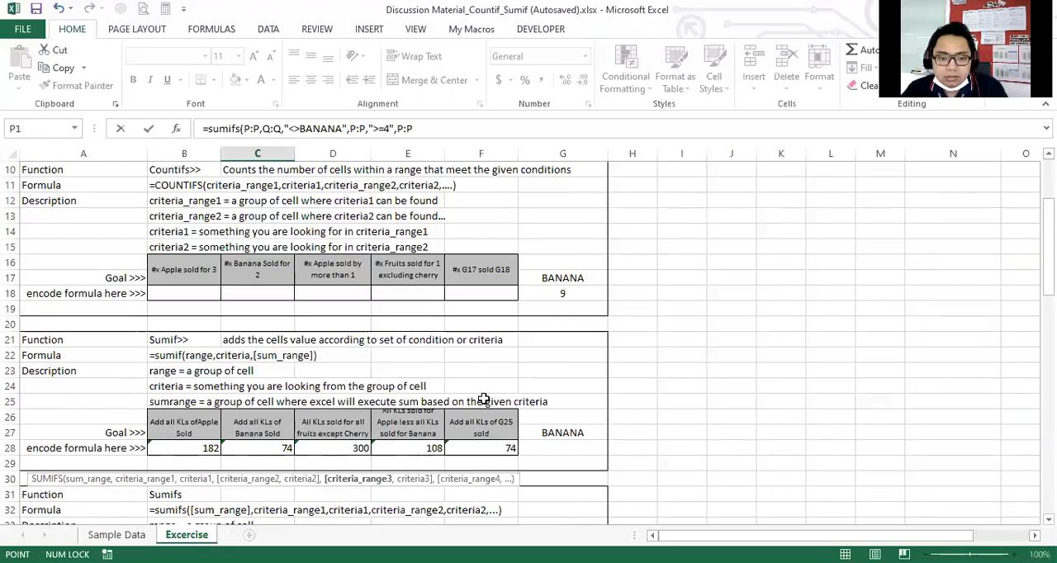
Enter "<=6" as the third criterion and complete the SUMIFS formula in C38.
{"action": "type", "text": ",\""}
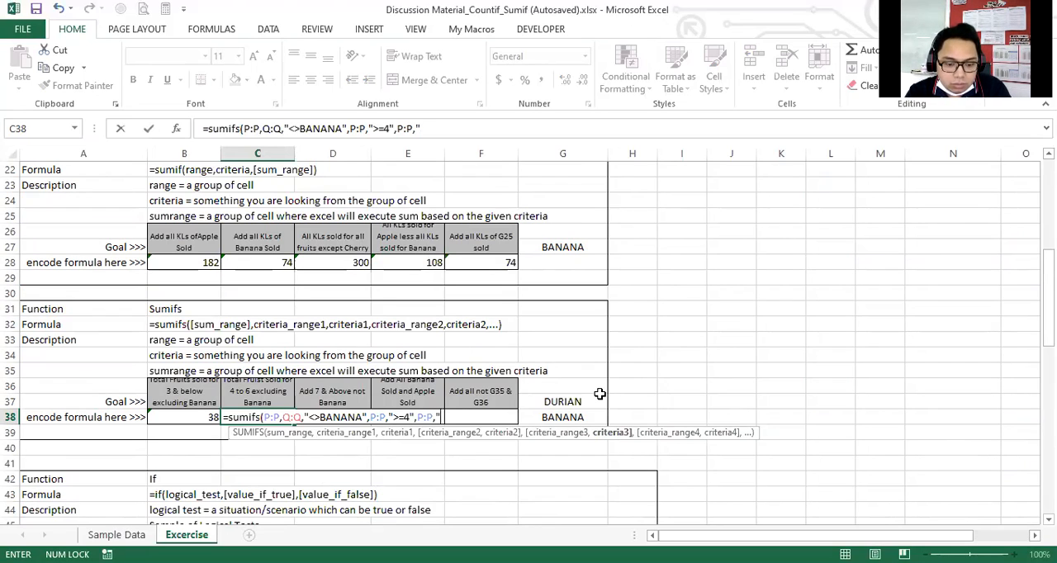
{"action": "type", "text": "<"}
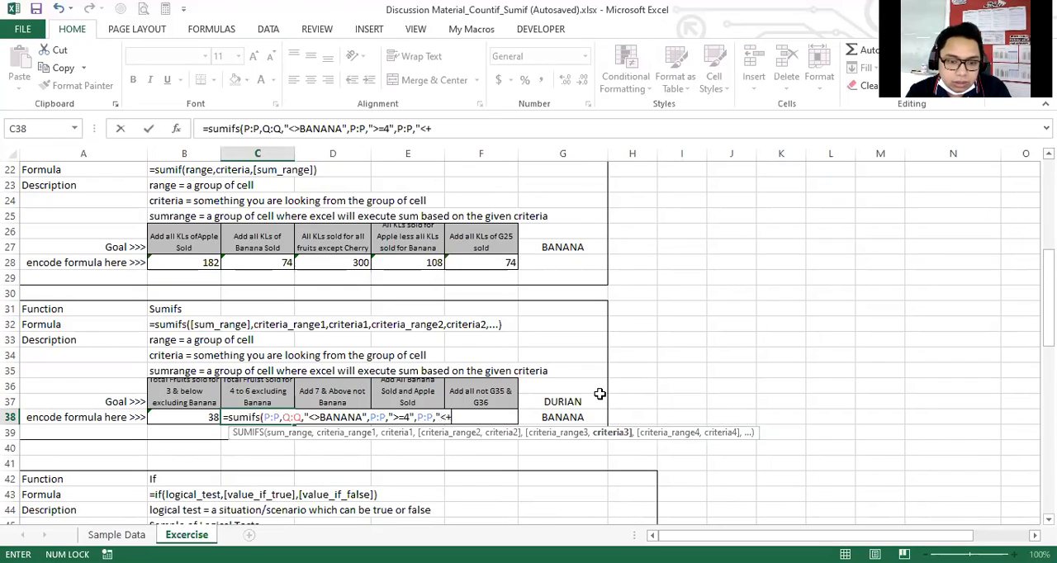
{"action": "type", "text": "=6\""}
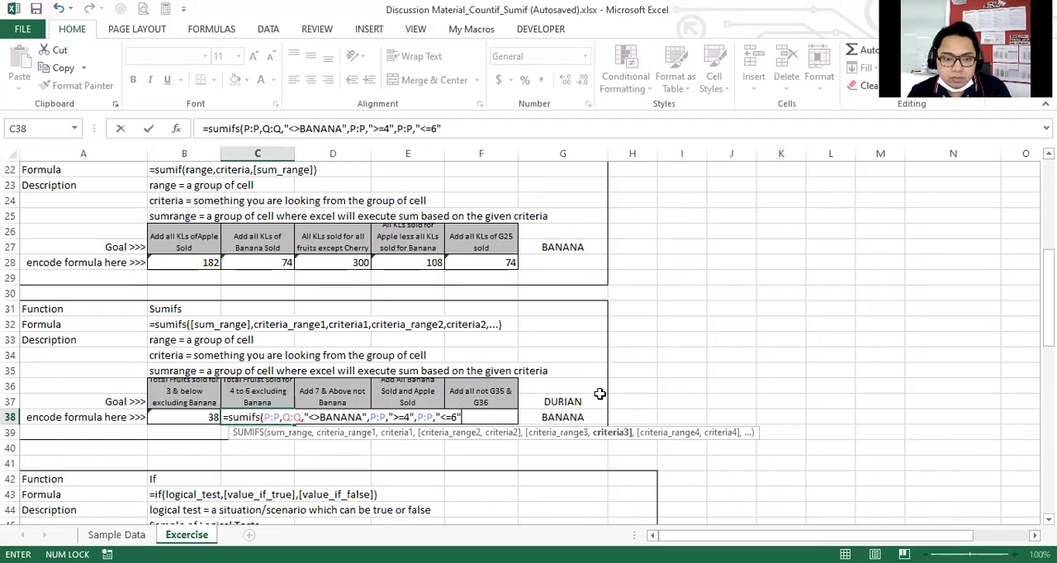
{"action": "type", "text": ")"}
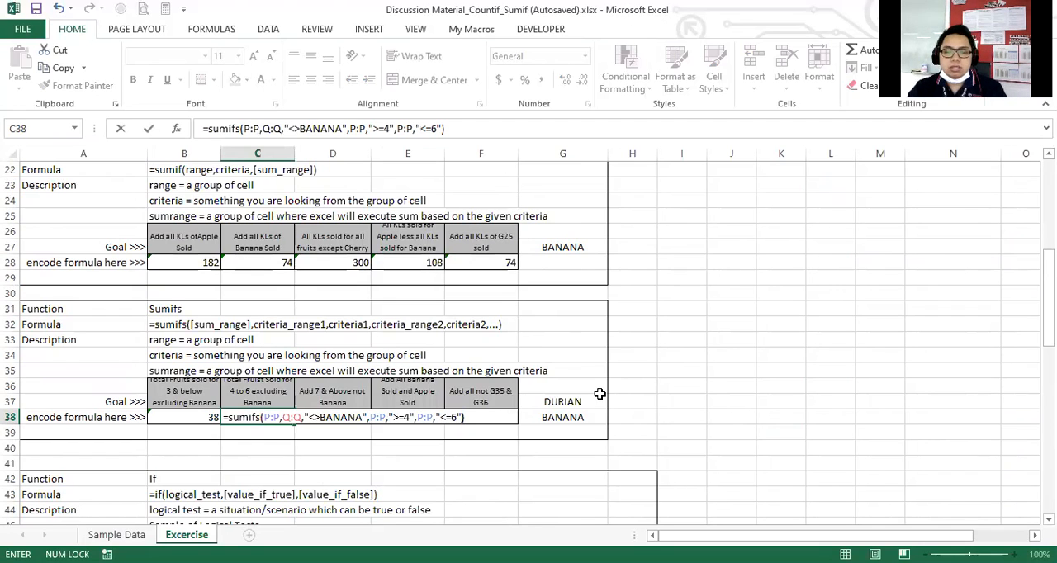
{"action": "key", "text": "Return"}
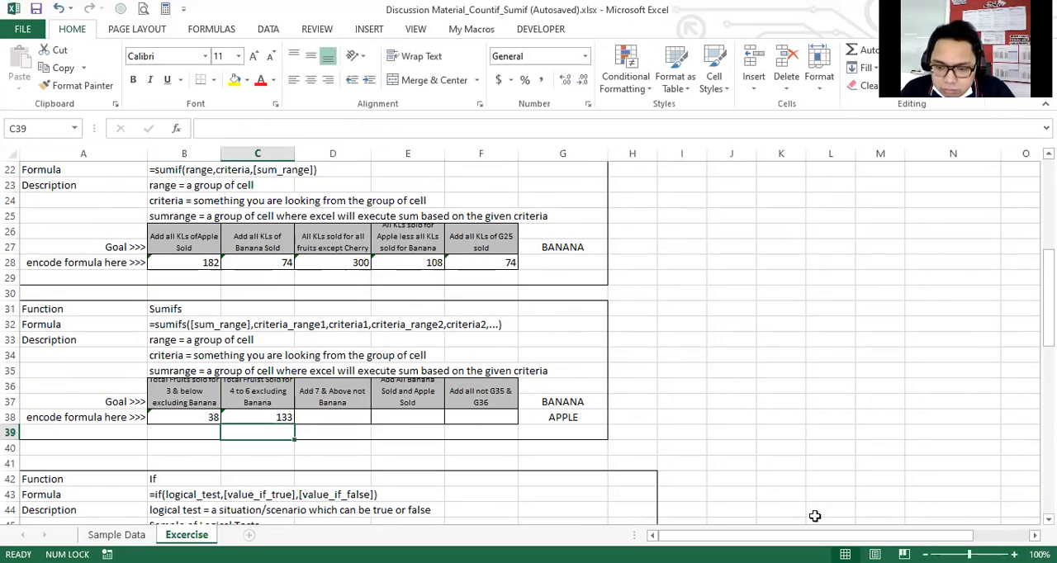
Filter the Fruits column of the Bonjing's Fruit Stand table to exclude BANANA.
{"action": "scroll", "coordinate": [837, 378], "scroll_direction": "right", "scroll_amount": 3}
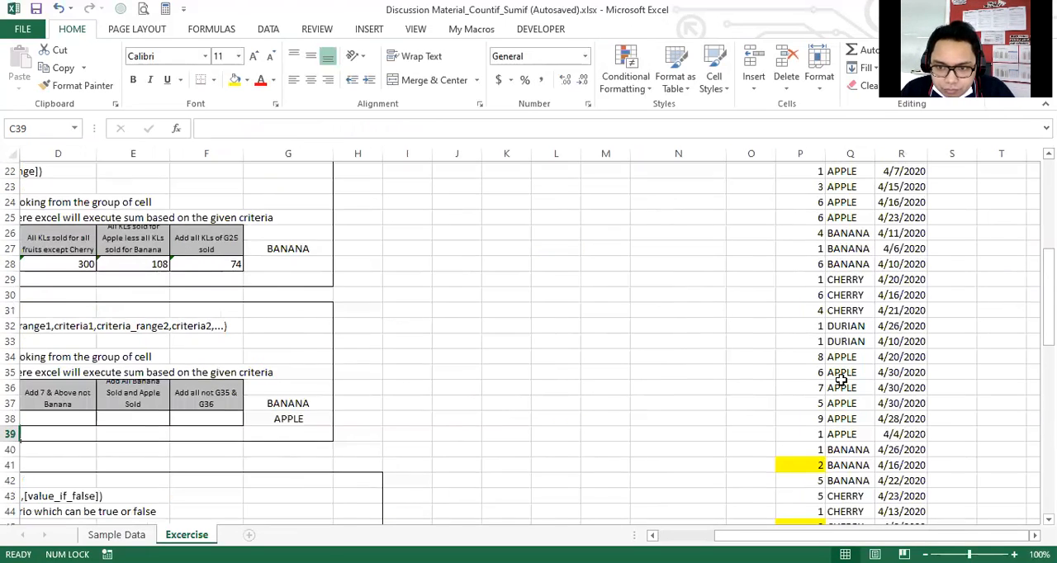
{"action": "scroll", "coordinate": [837, 378], "scroll_direction": "up", "scroll_amount": 7}
{"action": "left_click", "coordinate": [867, 186]}
{"action": "left_click", "coordinate": [738, 360]}
{"action": "left_click", "coordinate": [774, 479]}
Filter the Sold column to show only the values 4, 5 and 6.
{"action": "left_click", "coordinate": [817, 185]}
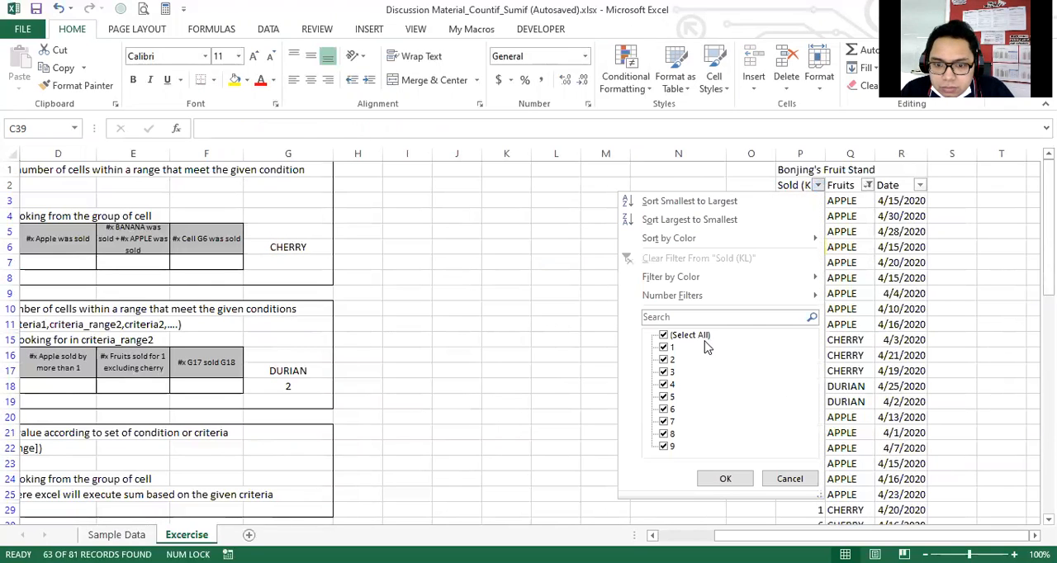
{"action": "left_click", "coordinate": [664, 347]}
{"action": "left_click", "coordinate": [663, 360]}
{"action": "left_click", "coordinate": [664, 372]}
{"action": "left_click", "coordinate": [664, 422]}
{"action": "left_click", "coordinate": [664, 434]}
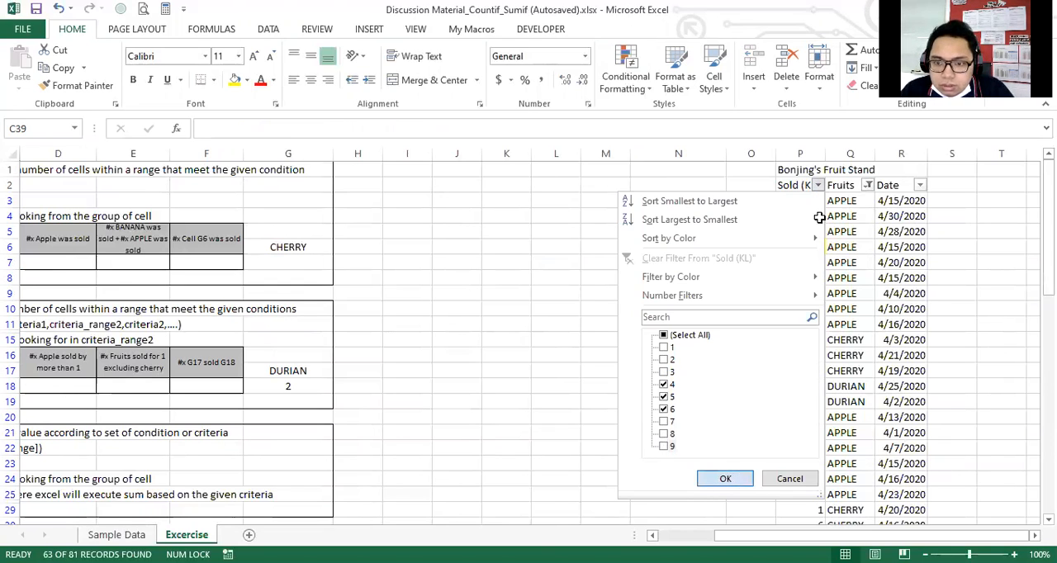
{"action": "key", "text": "Return"}
Select all filtered values in the Sold column to check their sum against the C38 result.
{"action": "left_click_drag", "start_coordinate": [805, 202], "coordinate": [775, 530]}
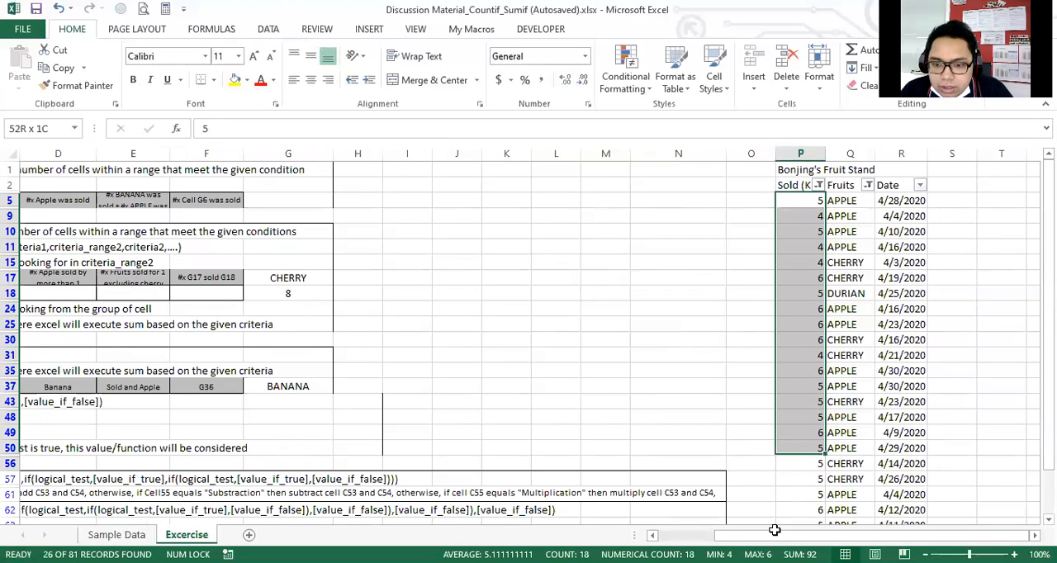
{"action": "left_click_drag", "start_coordinate": [774, 530], "coordinate": [799, 479]}
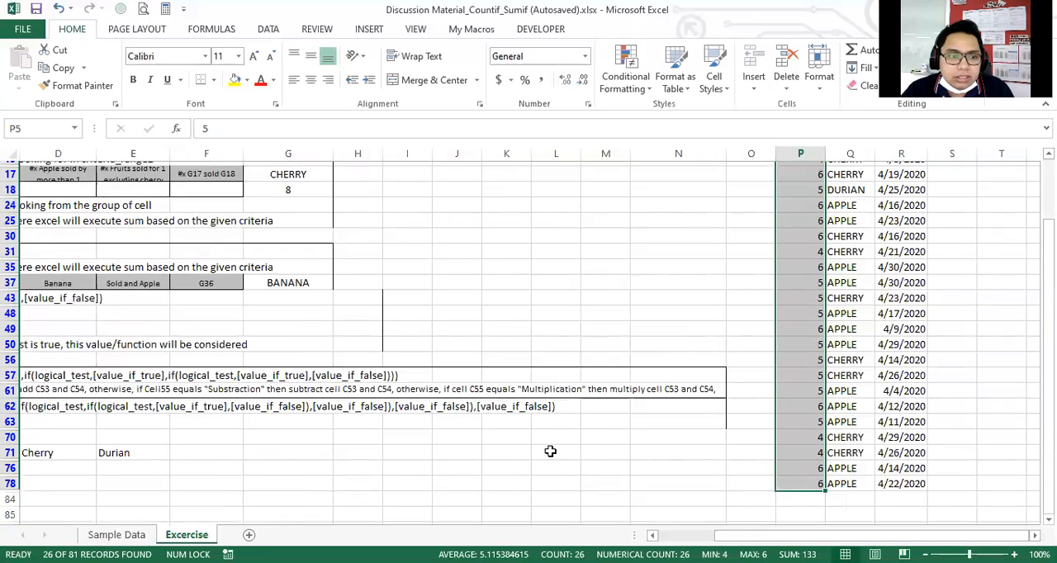
{"action": "scroll", "coordinate": [420, 413], "scroll_direction": "up", "scroll_amount": 2}
{"action": "scroll", "coordinate": [476, 400], "scroll_direction": "up", "scroll_amount": 1}
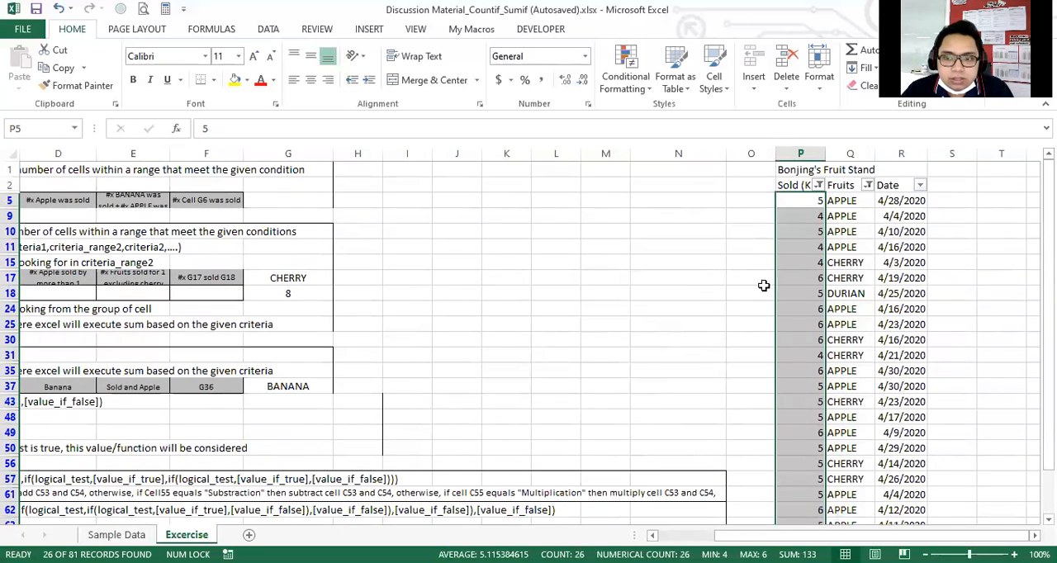
Clear the filters from the Fruits and Sold columns so every record shows again.
{"action": "left_click", "coordinate": [866, 216]}
{"action": "left_click", "coordinate": [866, 185]}
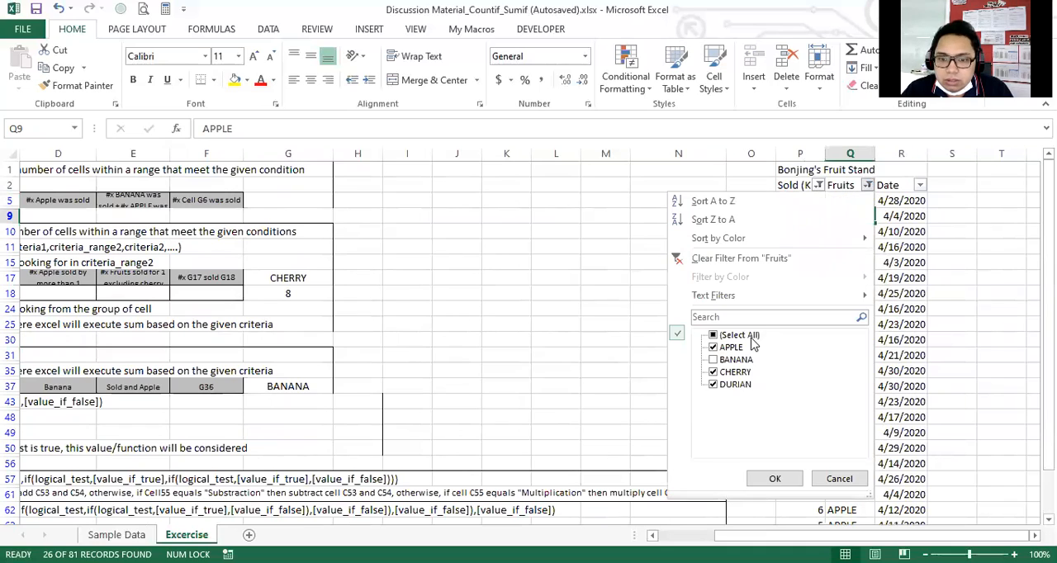
{"action": "left_click", "coordinate": [776, 478]}
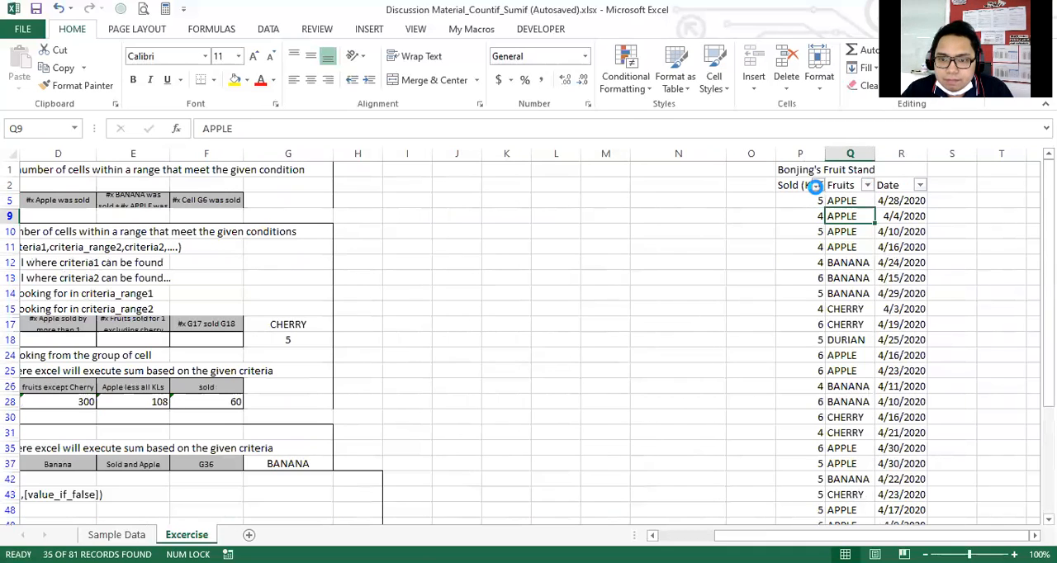
{"action": "left_click", "coordinate": [814, 186]}
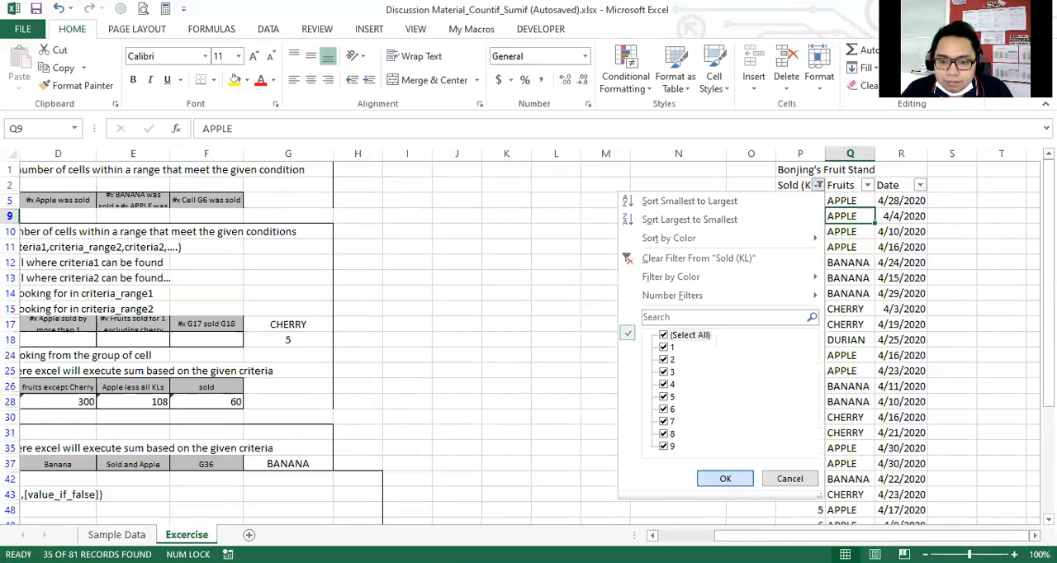
{"action": "left_click", "coordinate": [740, 480]}
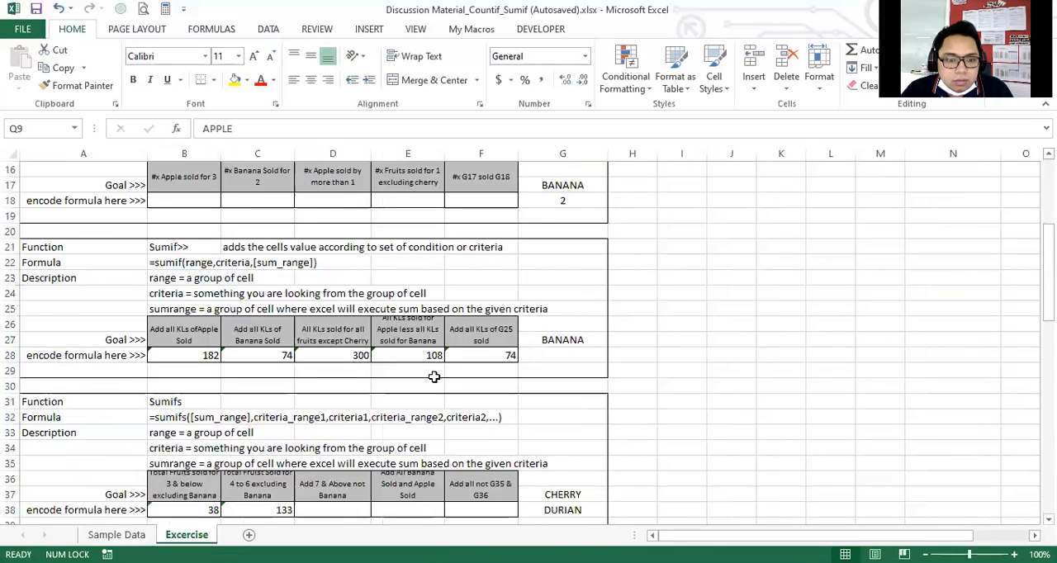
Replace "Add" with "Total Fruits Sold for" at the start of the D36 goal text.
{"action": "scroll", "coordinate": [429, 371], "scroll_direction": "down", "scroll_amount": 2}
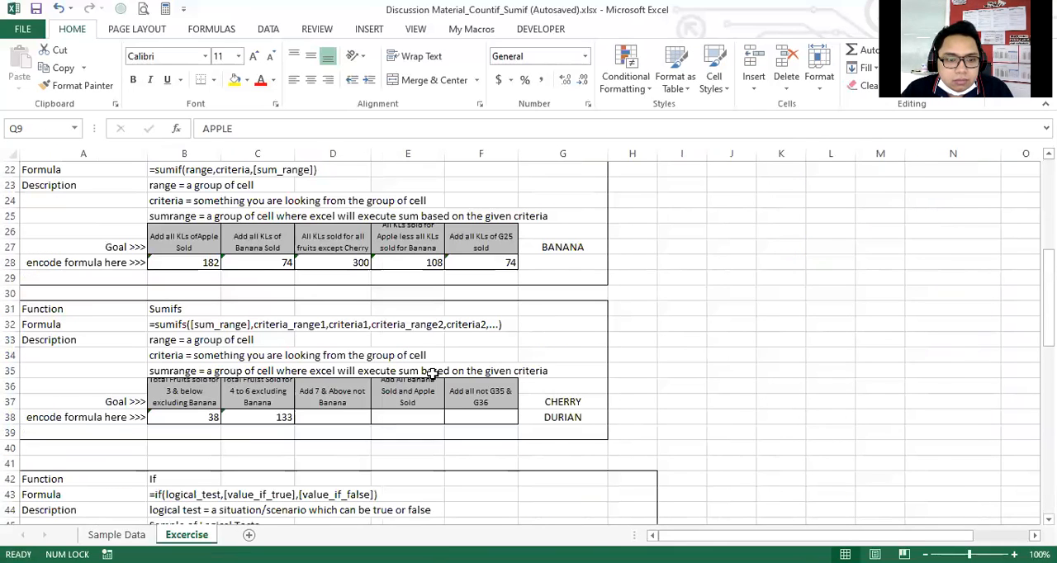
{"action": "left_click", "coordinate": [230, 420]}
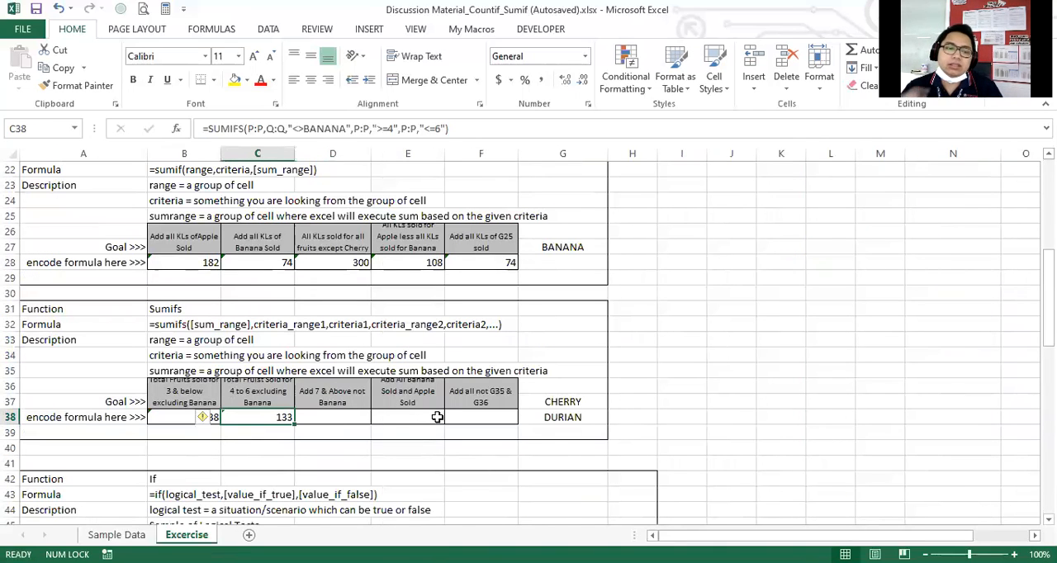
{"action": "key", "text": "Right"}
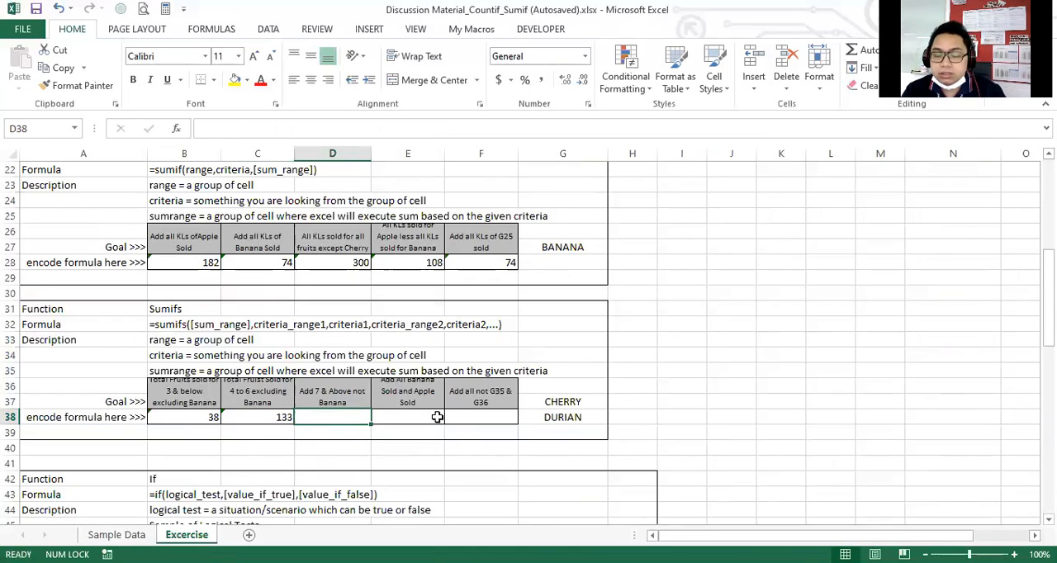
{"action": "key", "text": "Up"}
{"action": "key", "text": "F2"}
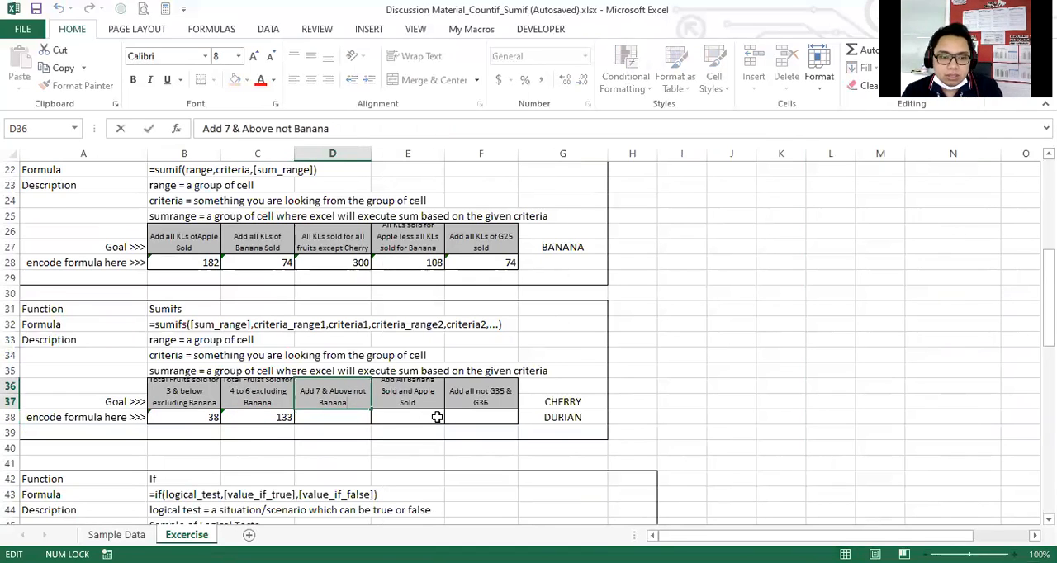
{"action": "type", "text": "Total Fruits Sold"}
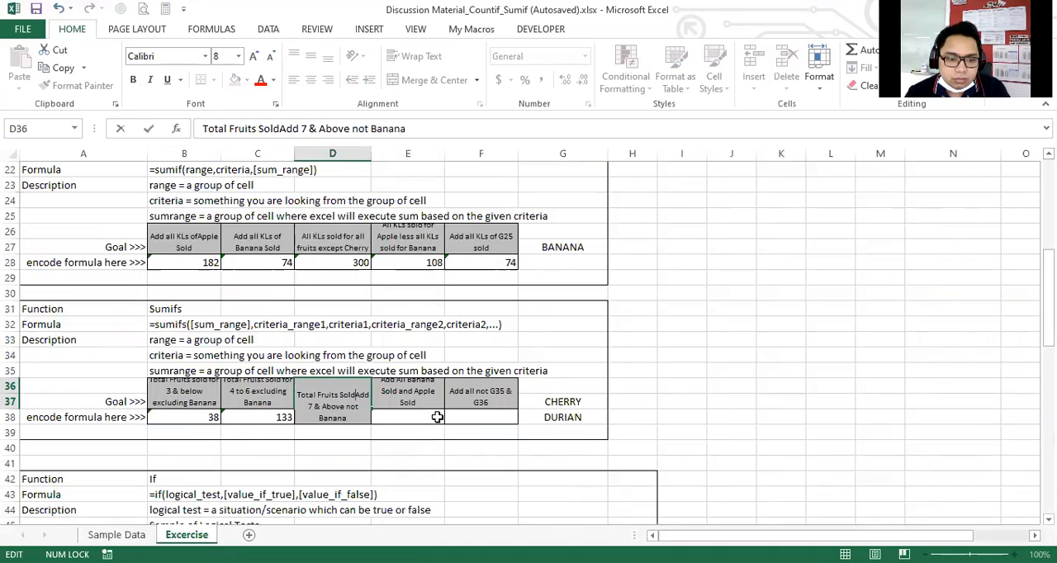
{"action": "key", "text": "Delete"}
{"action": "key", "text": "Delete"}
{"action": "key", "text": "Delete"}
{"action": "type", "text": "for"}
Replace "not" with "excluding" in the D36 goal so it reads "Total Fruits Sold for 7 & Above excluding Banana".
{"action": "key", "text": "Right"}
{"action": "key", "text": "Right"}
{"action": "key", "text": "Right"}
{"action": "key", "text": "Right"}
{"action": "key", "text": "Right"}
{"action": "key", "text": "Right"}
{"action": "key", "text": "Right"}
{"action": "key", "text": "Right"}
{"action": "key", "text": "Right"}
{"action": "key", "text": "Right"}
{"action": "key", "text": "Right"}
{"action": "key", "text": "Delete"}
{"action": "key", "text": "Delete"}
{"action": "key", "text": "Delete"}
{"action": "type", "text": "excllu"}
{"action": "type", "text": "ding"}
{"action": "key", "text": "BackSpace"}
{"action": "key", "text": "BackSpace"}
{"action": "key", "text": "BackSpace"}
{"action": "key", "text": "BackSpace"}
{"action": "key", "text": "BackSpace"}
{"action": "key", "text": "BackSpace"}
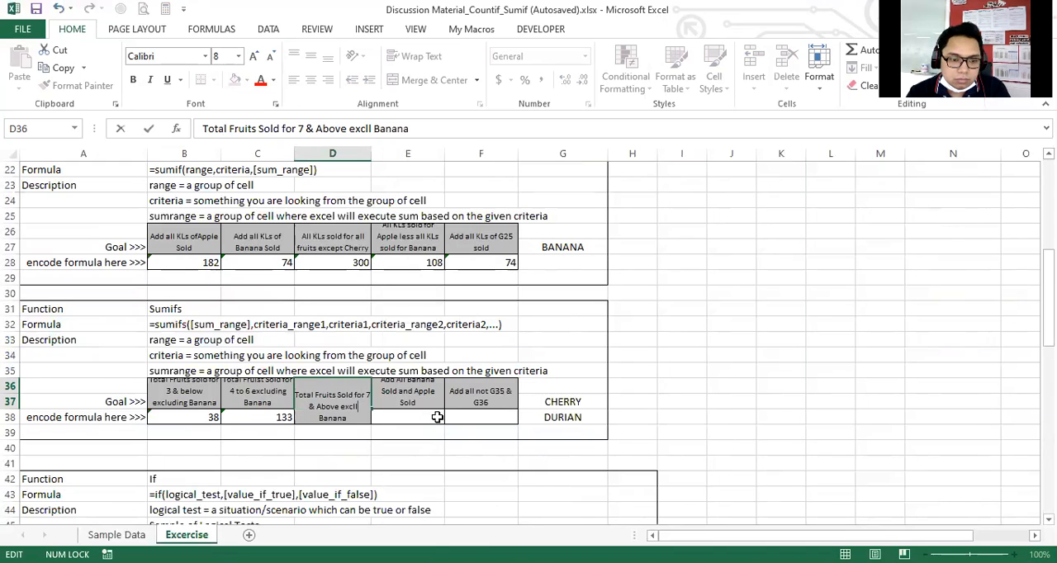
{"action": "type", "text": "uding"}
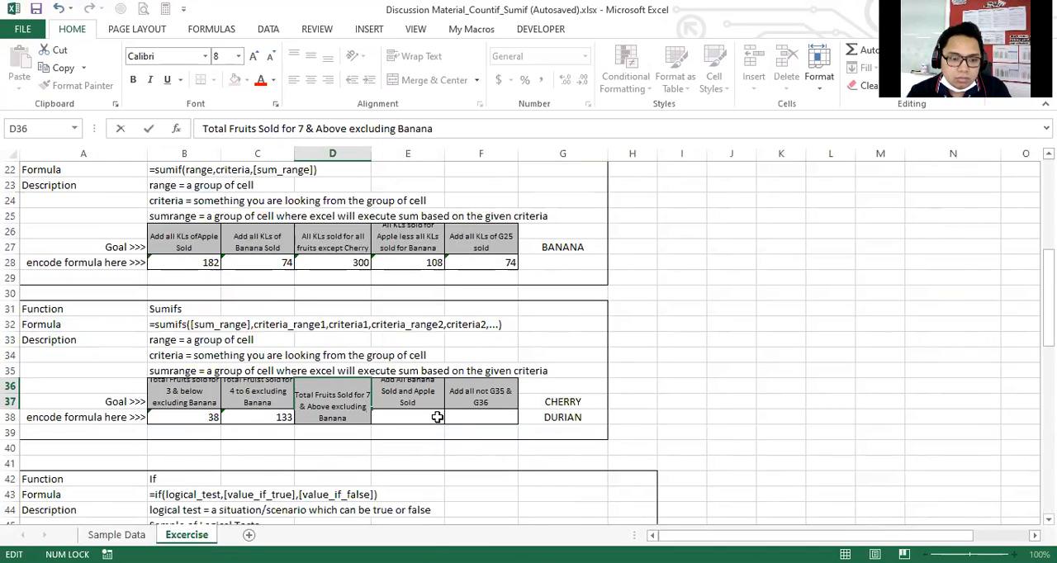
{"action": "key", "text": "ctrl+Return"}
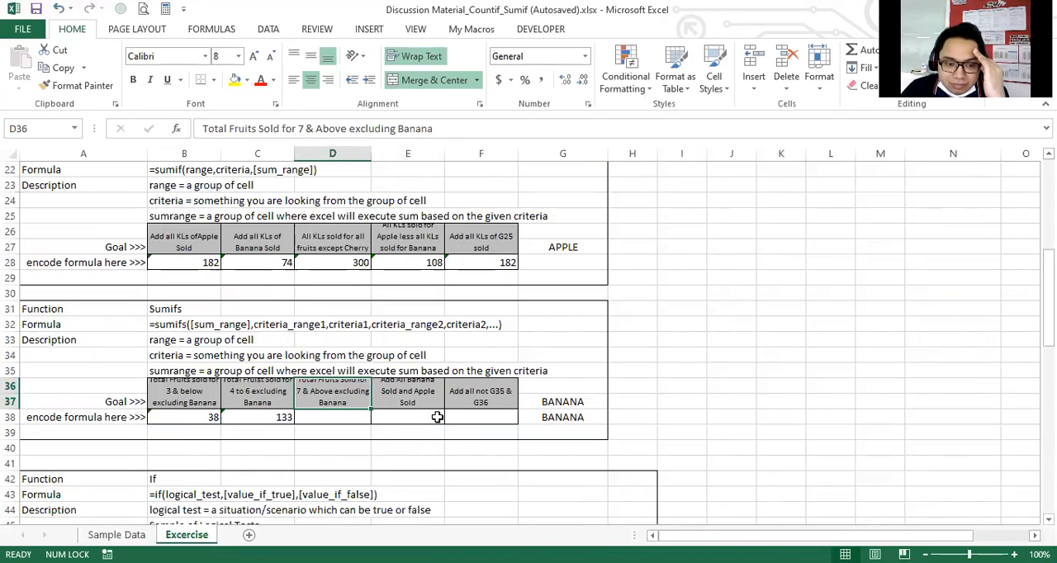
Start a SUMIFS formula in D38 with the Sold column P:P as the sum range.
{"action": "left_click", "coordinate": [336, 415]}
{"action": "left_click", "coordinate": [344, 396]}
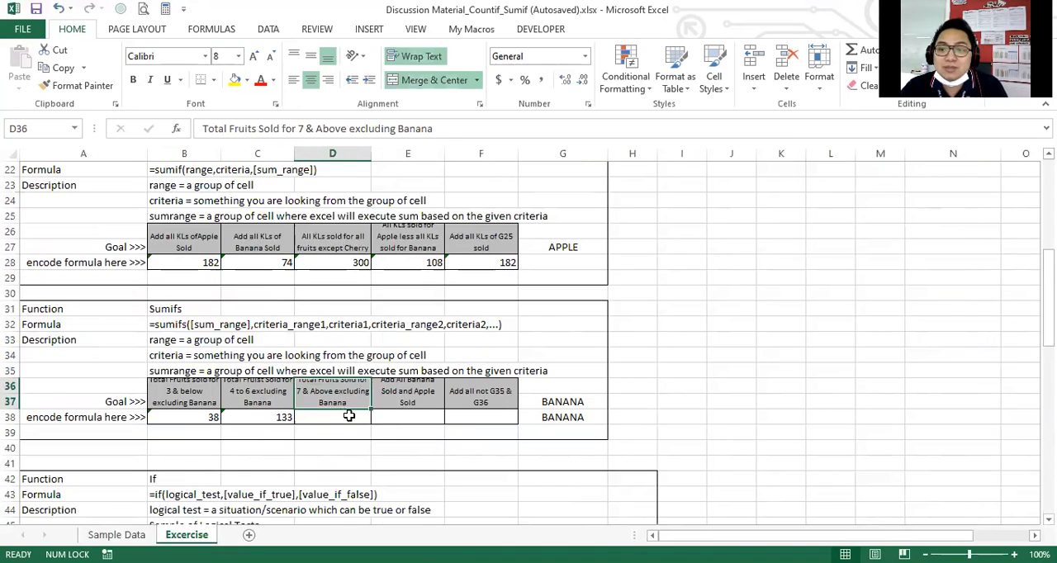
{"action": "left_click", "coordinate": [349, 423]}
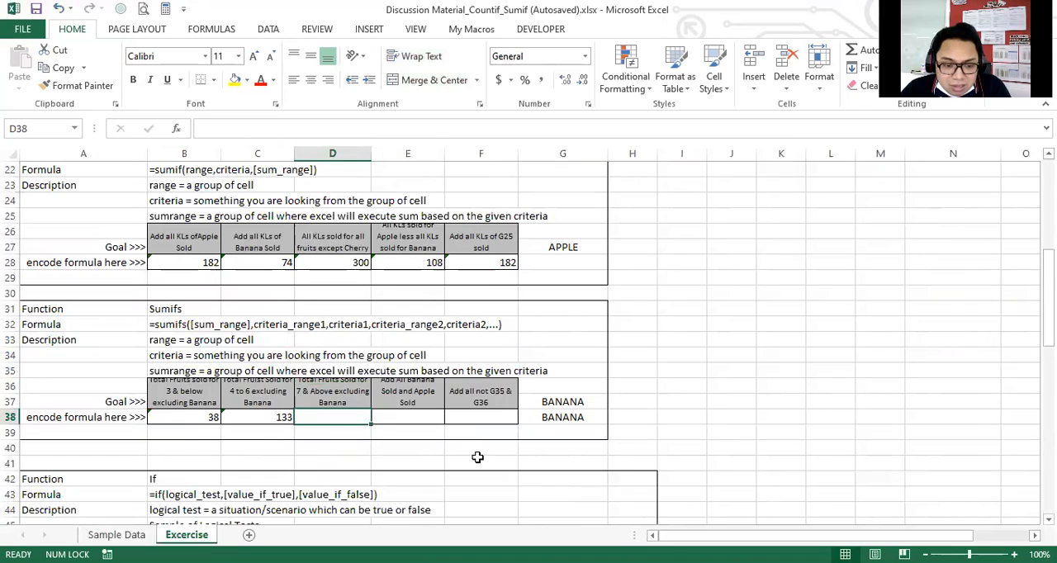
{"action": "type", "text": "="}
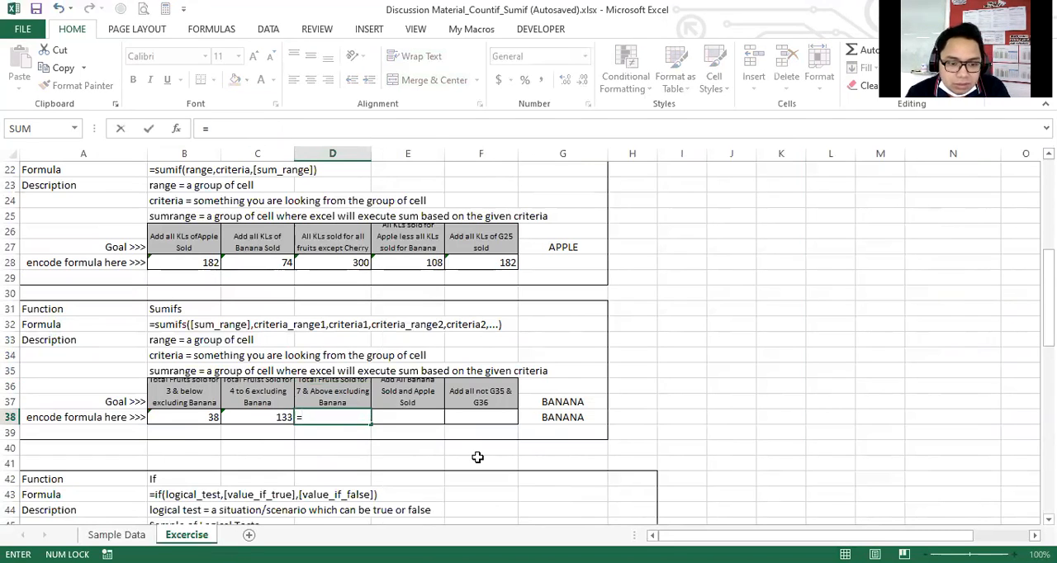
{"action": "type", "text": "sumif("}
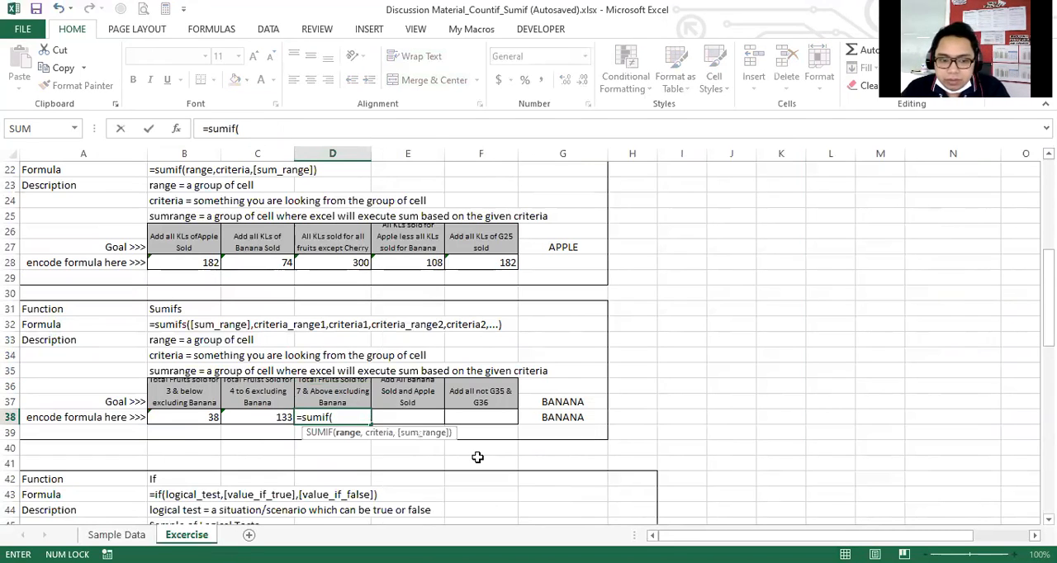
{"action": "key", "text": "BackSpace"}
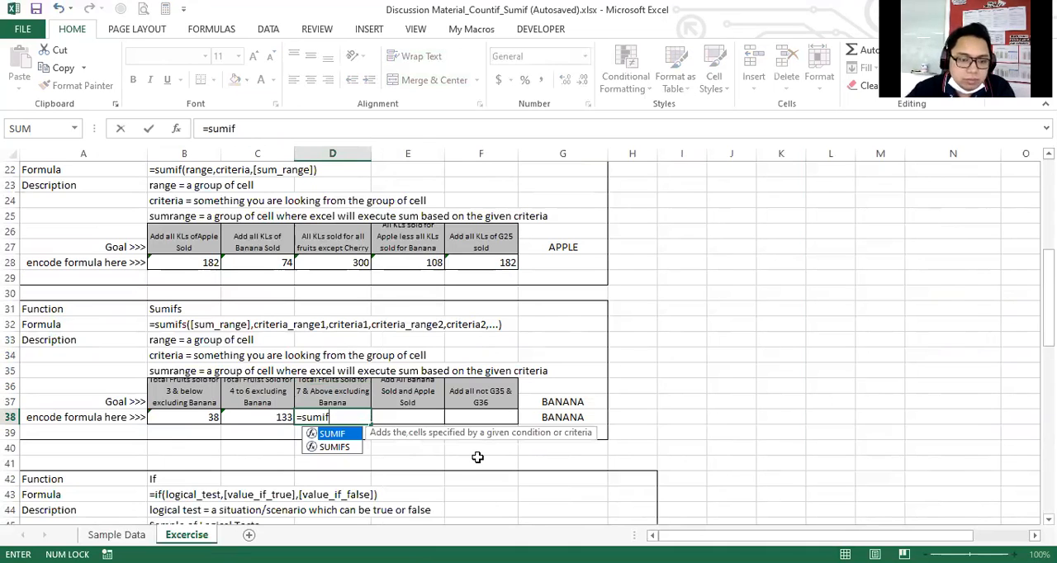
{"action": "type", "text": "s("}
{"action": "scroll", "coordinate": [817, 252], "scroll_direction": "right", "scroll_amount": 3}
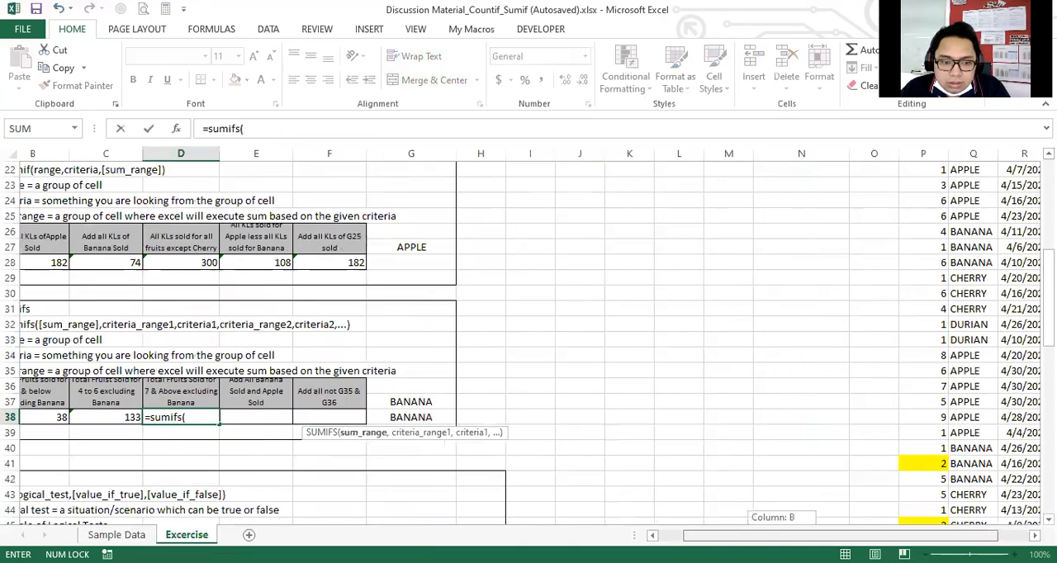
{"action": "scroll", "coordinate": [817, 252], "scroll_direction": "up", "scroll_amount": 7}
{"action": "left_click", "coordinate": [806, 155]}
{"action": "left_click_drag", "start_coordinate": [854, 536], "coordinate": [815, 536]}
{"action": "scroll", "coordinate": [506, 424], "scroll_direction": "down", "scroll_amount": 6}
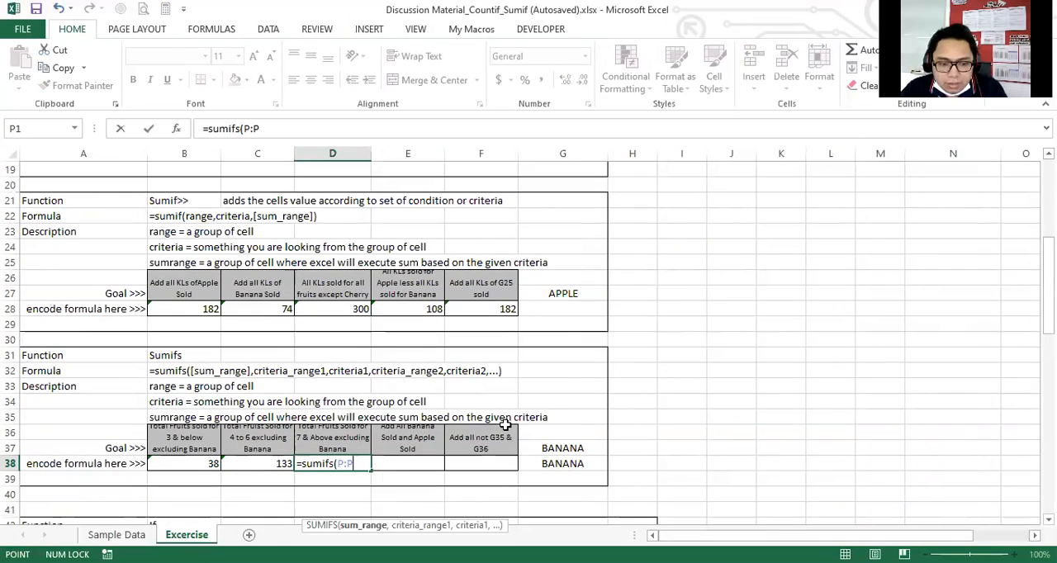
{"action": "type", "text": ","}
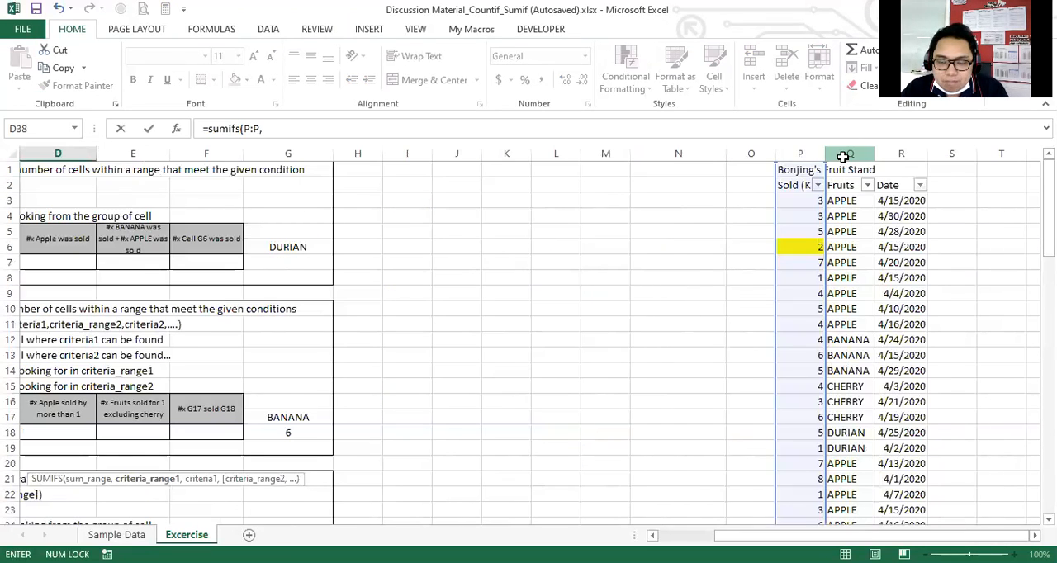
Add the Fruits column Q:Q as the D38 formula's first criteria range with the criterion "<>BANANA".
{"action": "left_click", "coordinate": [842, 154]}
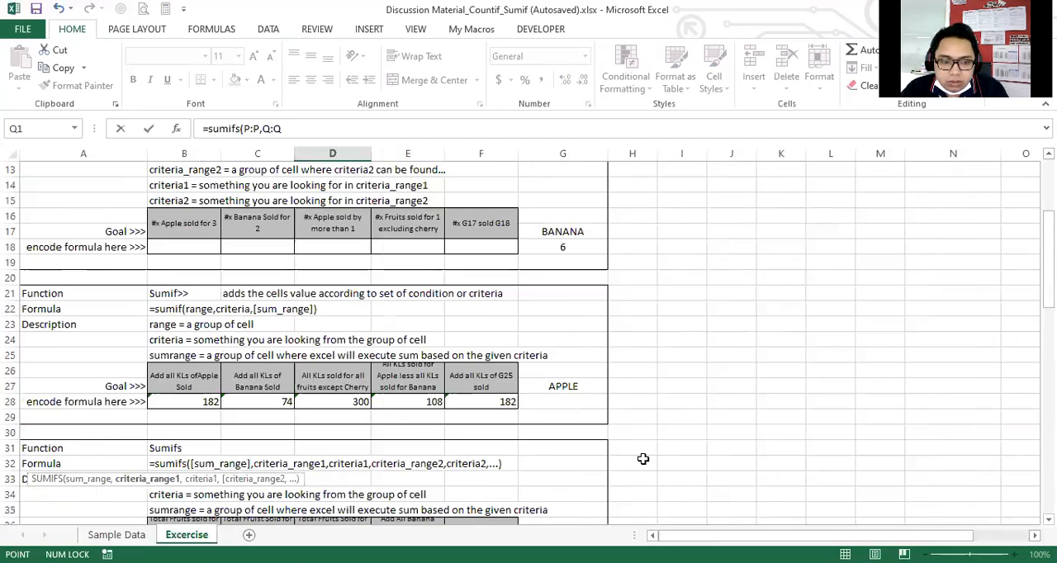
{"action": "scroll", "coordinate": [641, 456], "scroll_direction": "down", "scroll_amount": 3}
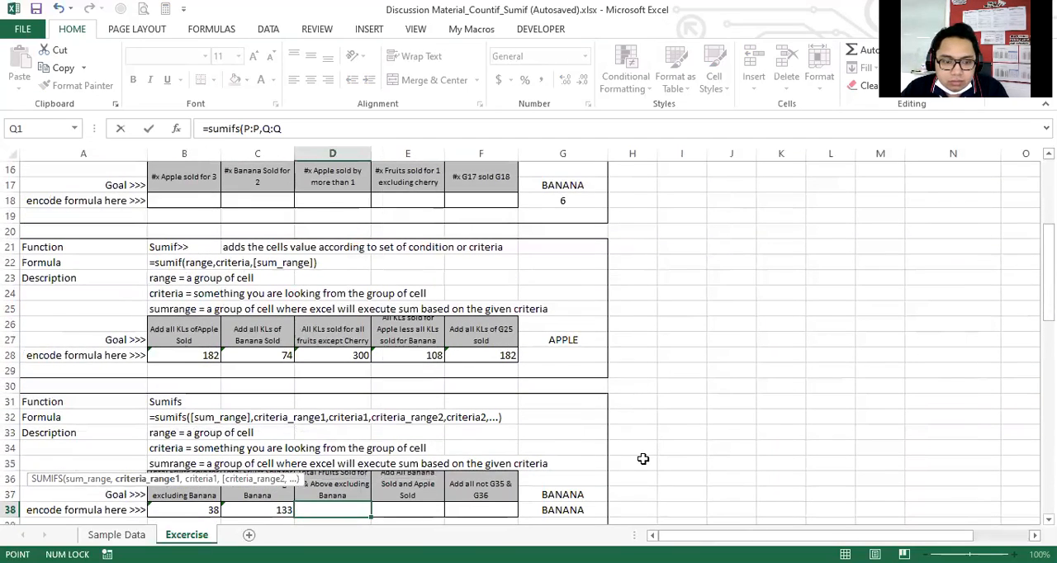
{"action": "type", "text": ","}
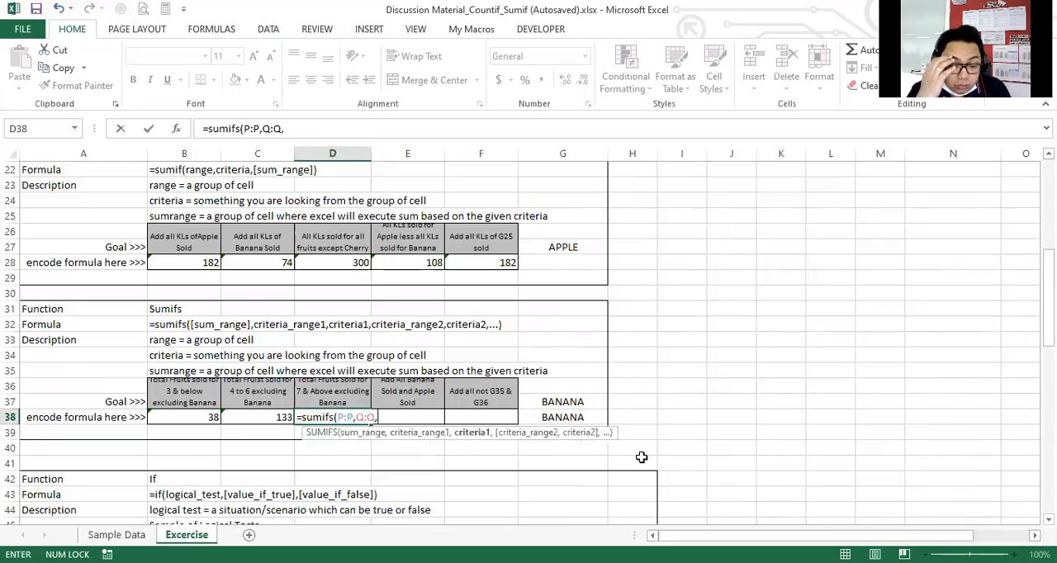
{"action": "type", "text": "\""}
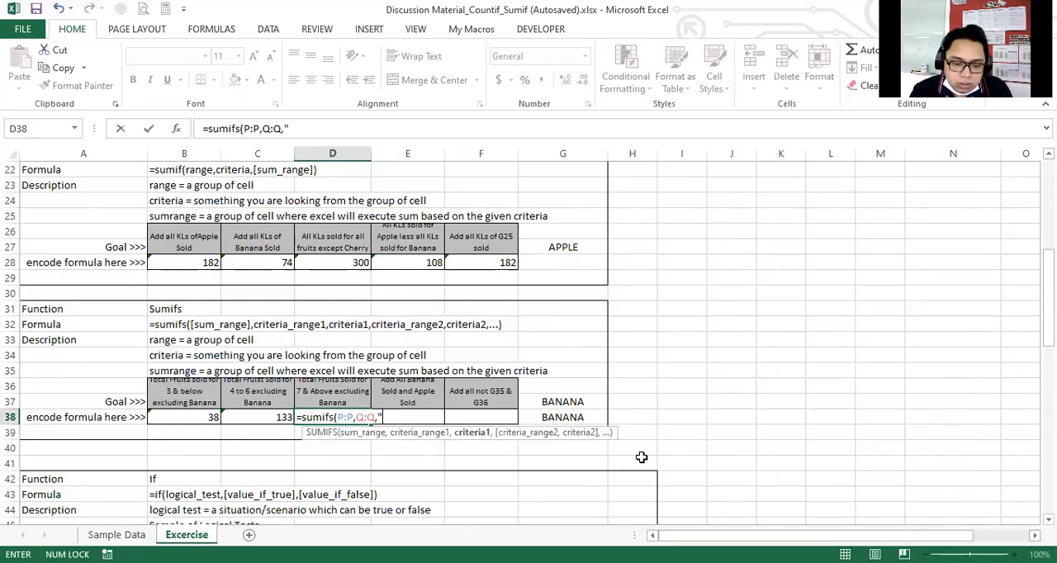
{"action": "type", "text": "<>BANA"}
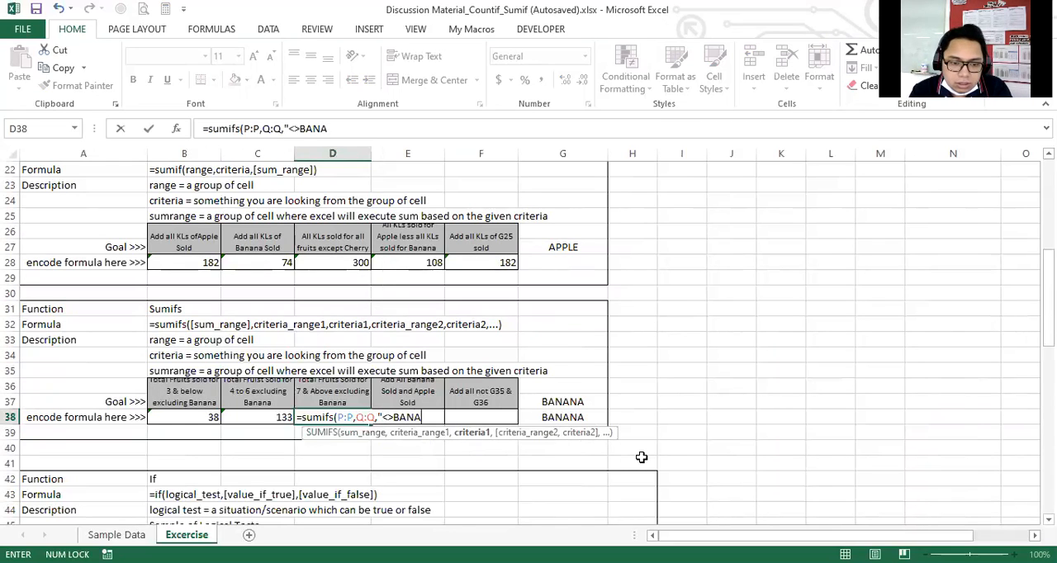
{"action": "type", "text": "NA\""}
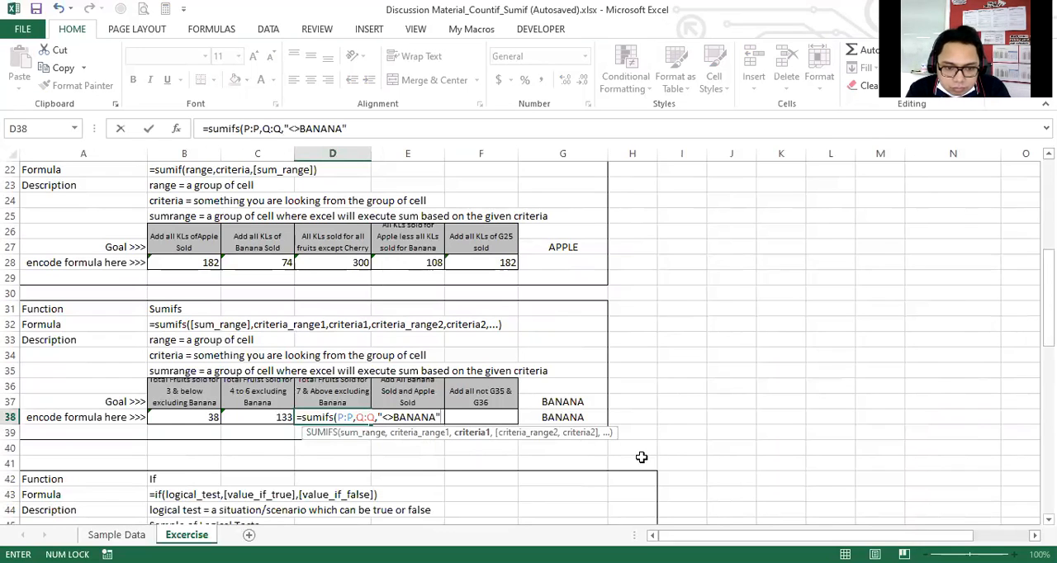
{"action": "type", "text": ","}
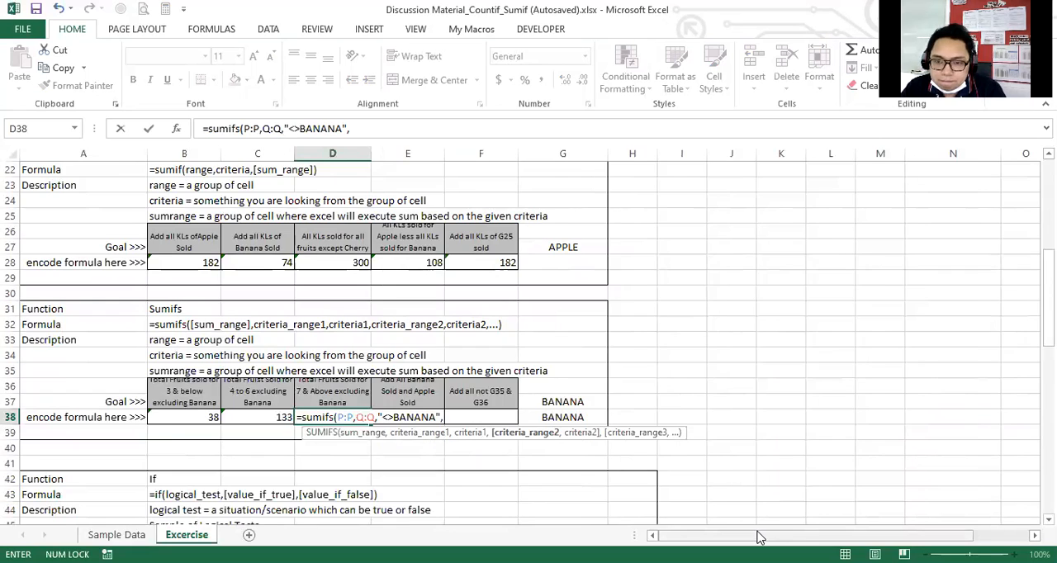
Add the Sold column P:P as the D38 formula's second criteria range with the criterion ">=7".
{"action": "left_click_drag", "start_coordinate": [760, 537], "coordinate": [816, 538]}
{"action": "scroll", "coordinate": [809, 165], "scroll_direction": "up", "scroll_amount": 7}
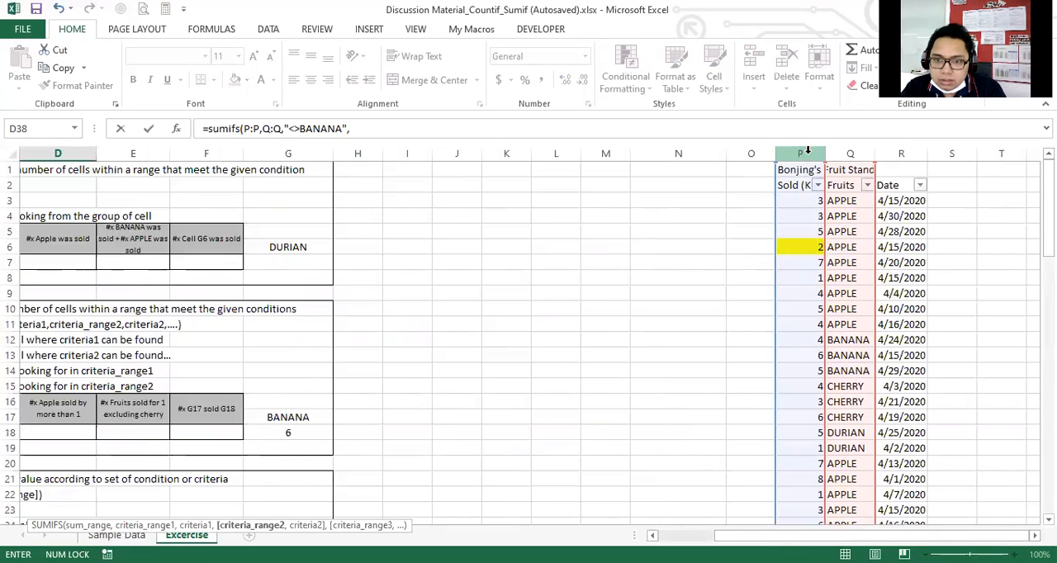
{"action": "left_click", "coordinate": [806, 149]}
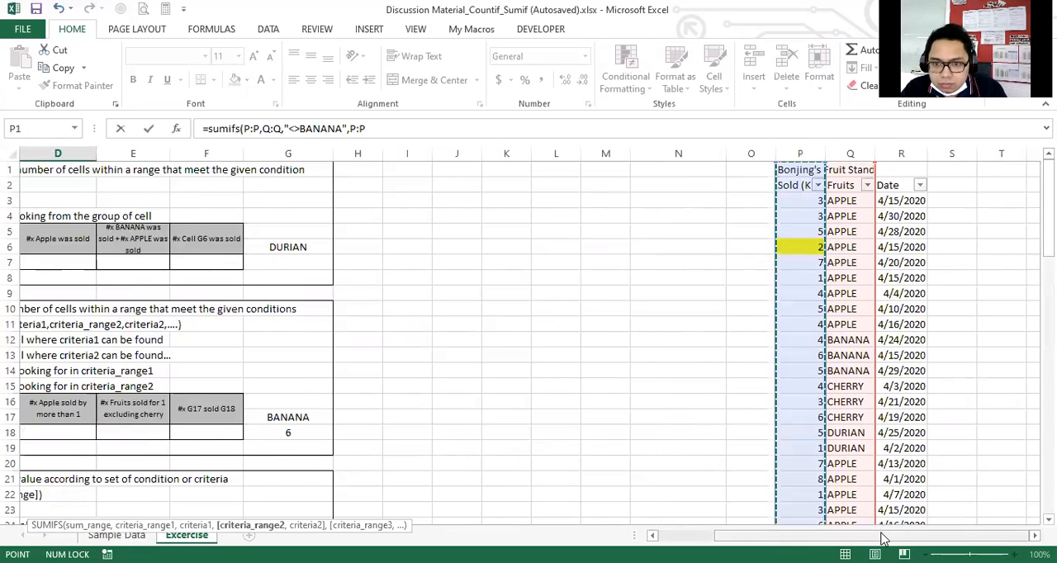
{"action": "left_click_drag", "start_coordinate": [882, 538], "coordinate": [784, 537]}
{"action": "scroll", "coordinate": [457, 453], "scroll_direction": "down", "scroll_amount": 4}
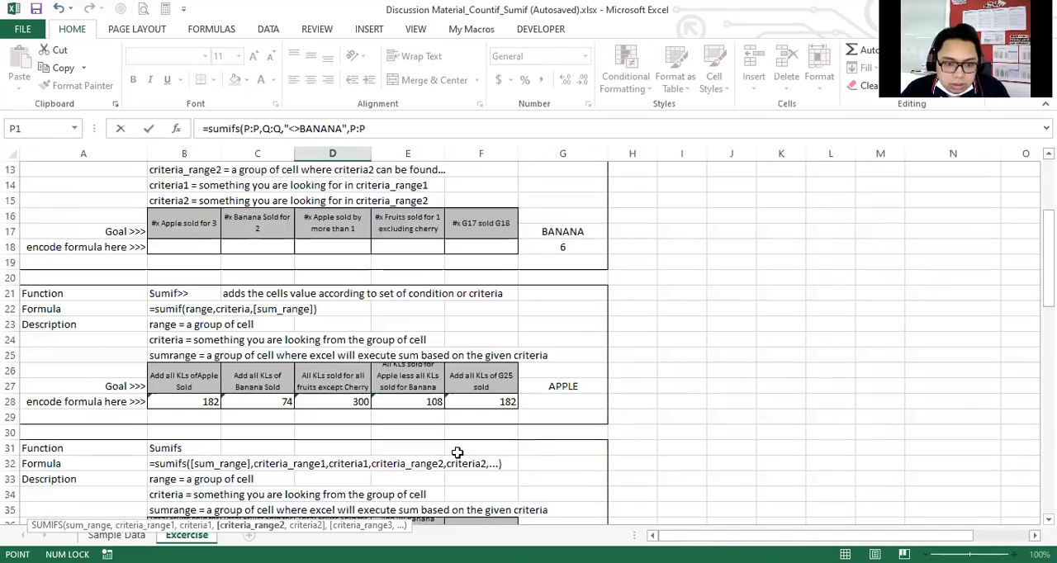
{"action": "scroll", "coordinate": [456, 453], "scroll_direction": "down", "scroll_amount": 3}
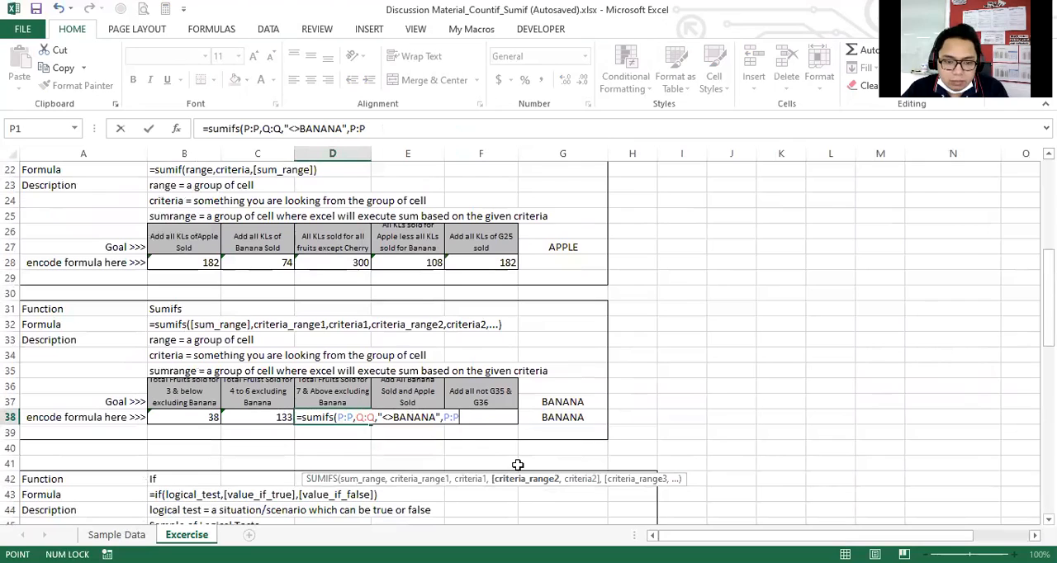
{"action": "type", "text": ","}
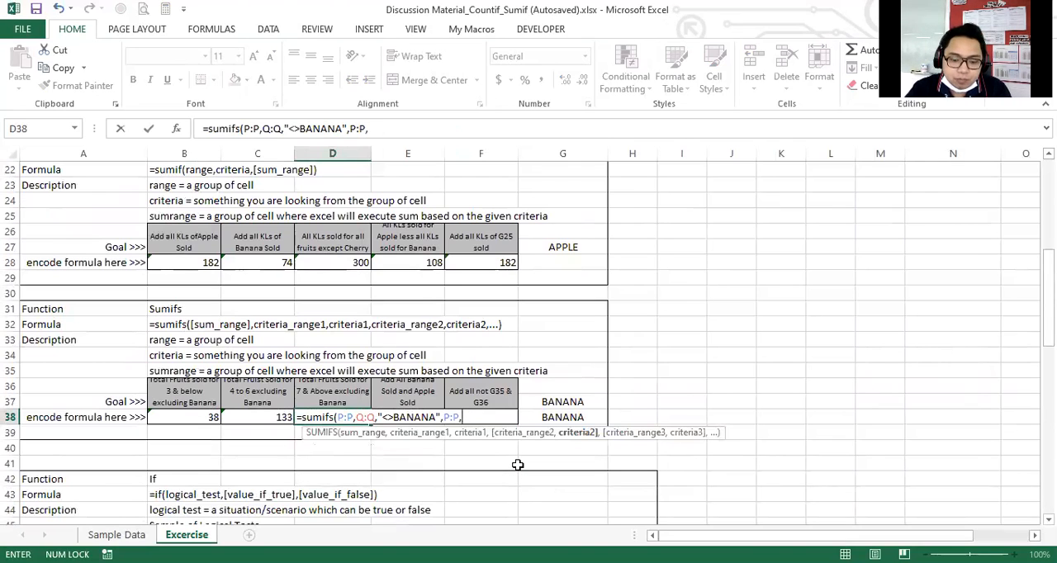
{"action": "type", "text": "\""}
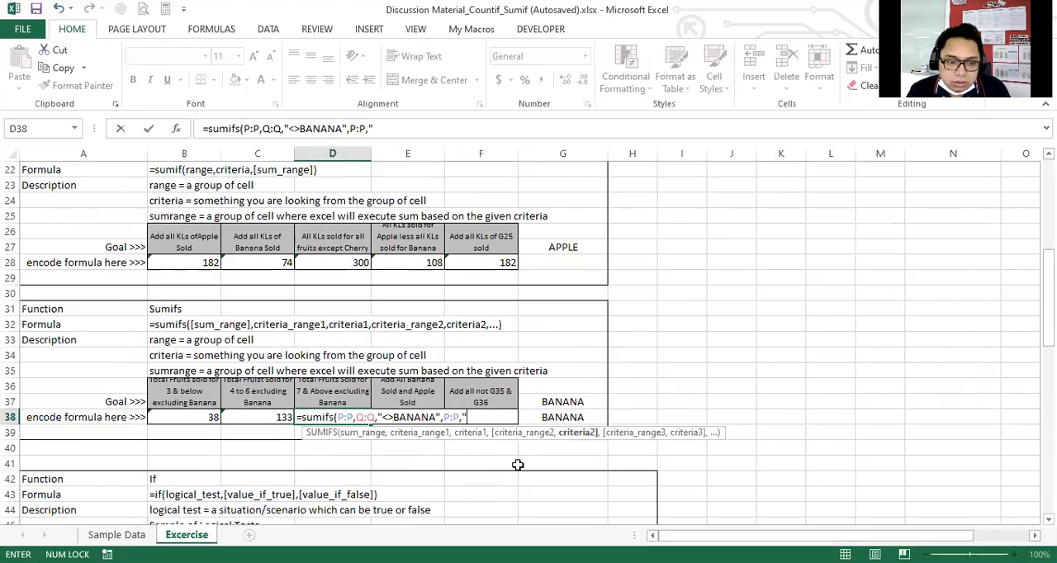
{"action": "type", "text": ">"}
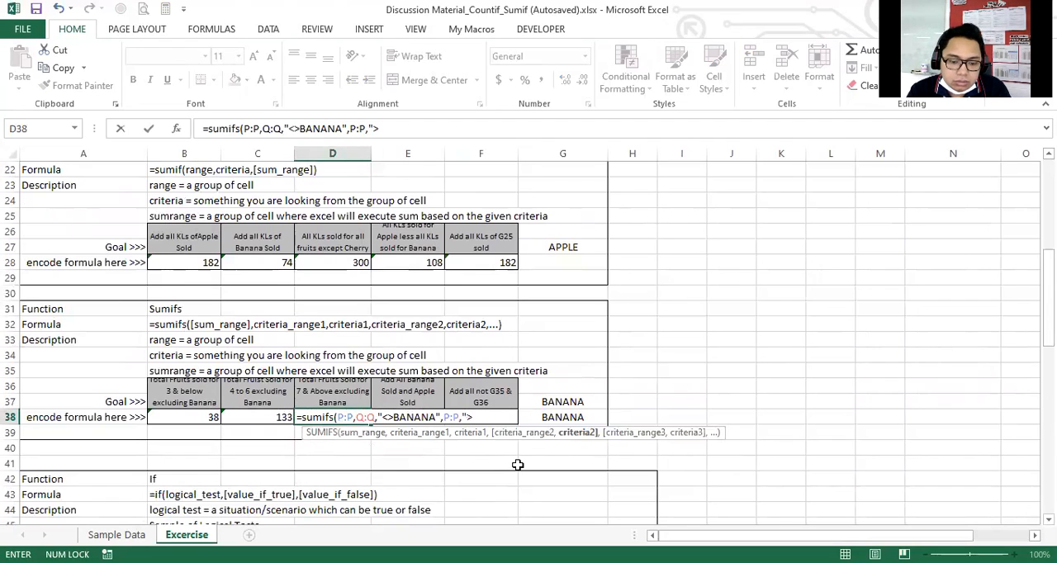
{"action": "type", "text": "=7"}
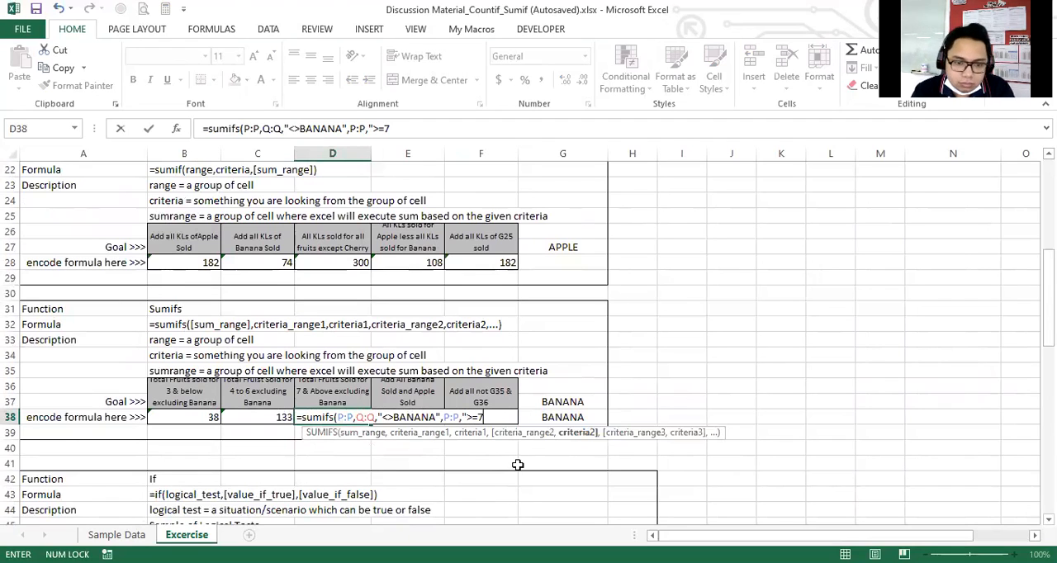
{"action": "type", "text": "\""}
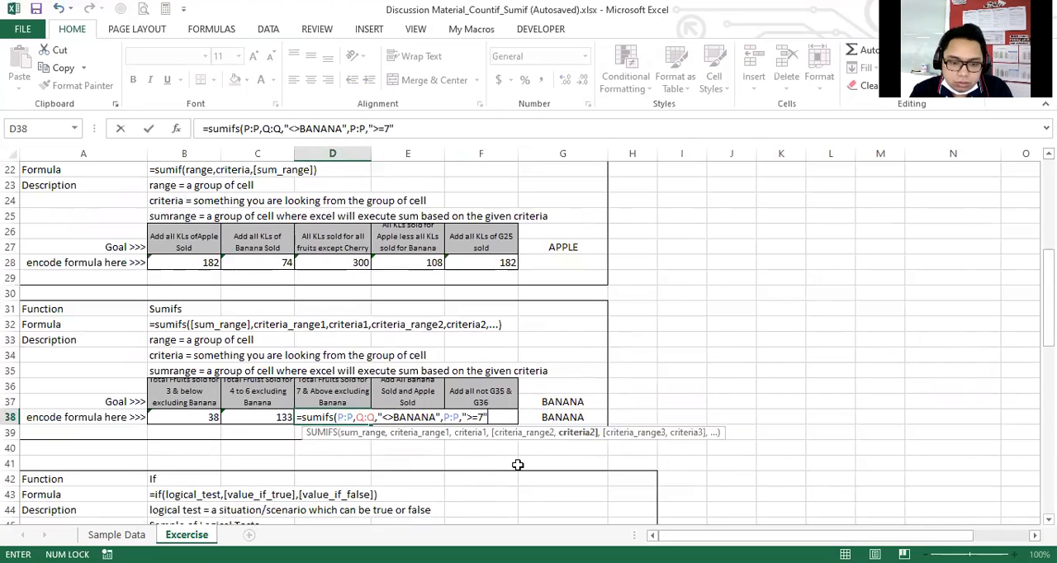
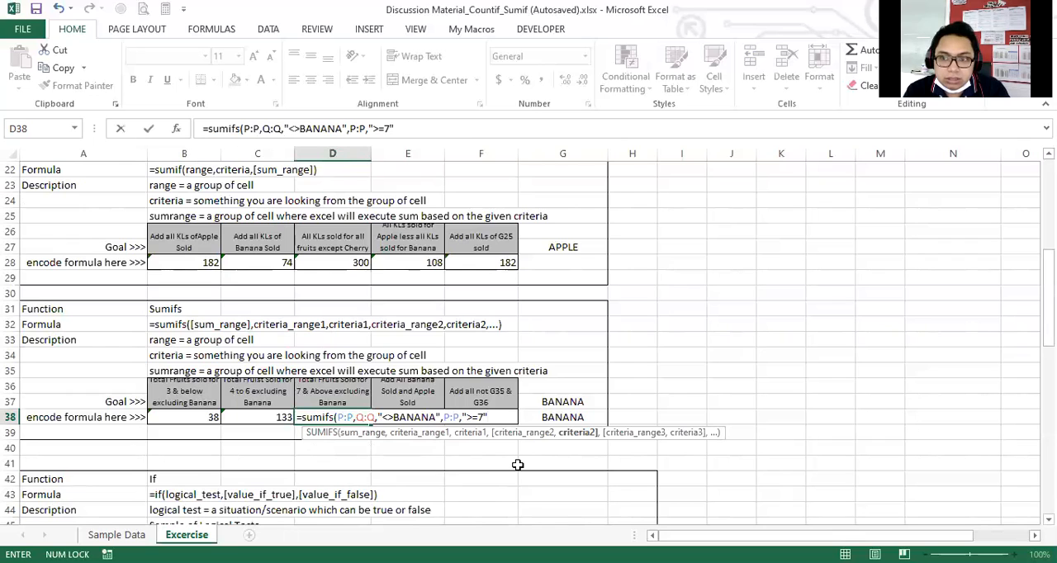
Close the D38 SUMIFS formula's parenthesis and enter the formula.
{"action": "type", "text": ")"}
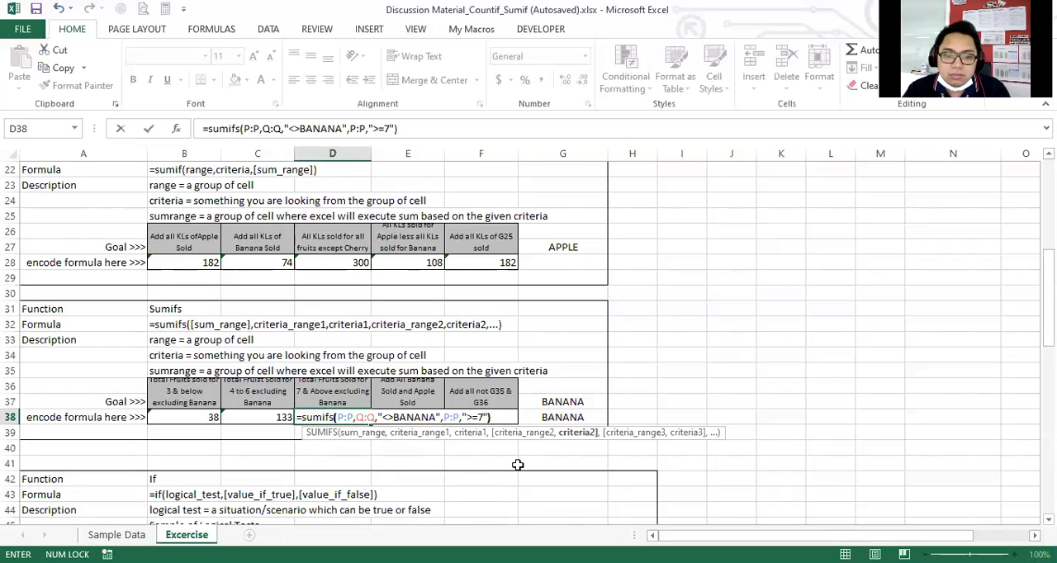
{"action": "key", "text": "Return"}
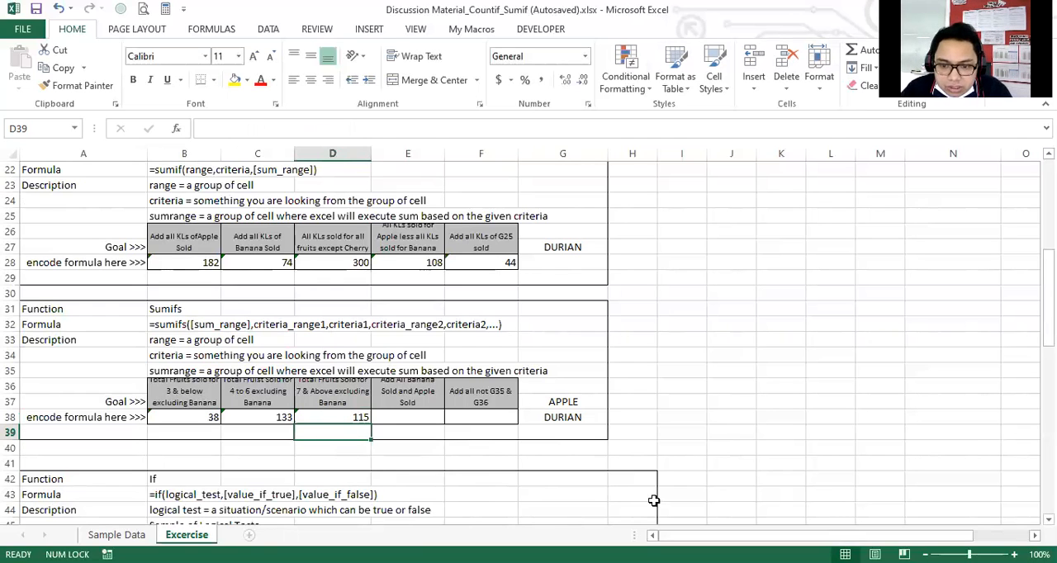
Review the fruit stand's Sold and Fruits data in columns P and Q against the SUMIFS exercise.
{"action": "left_click_drag", "start_coordinate": [743, 535], "coordinate": [780, 535]}
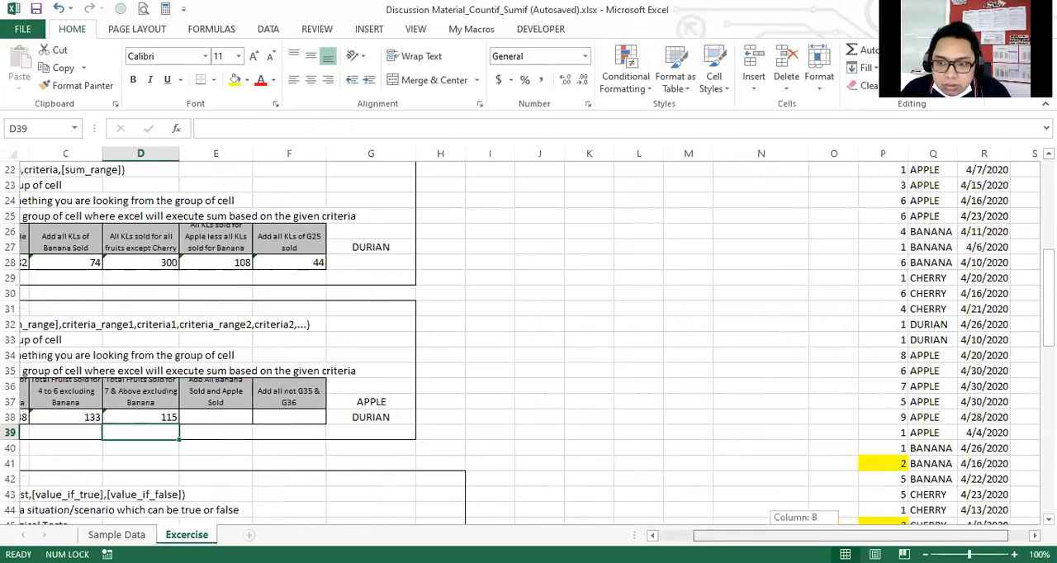
{"action": "scroll", "coordinate": [885, 420], "scroll_direction": "up", "scroll_amount": 7}
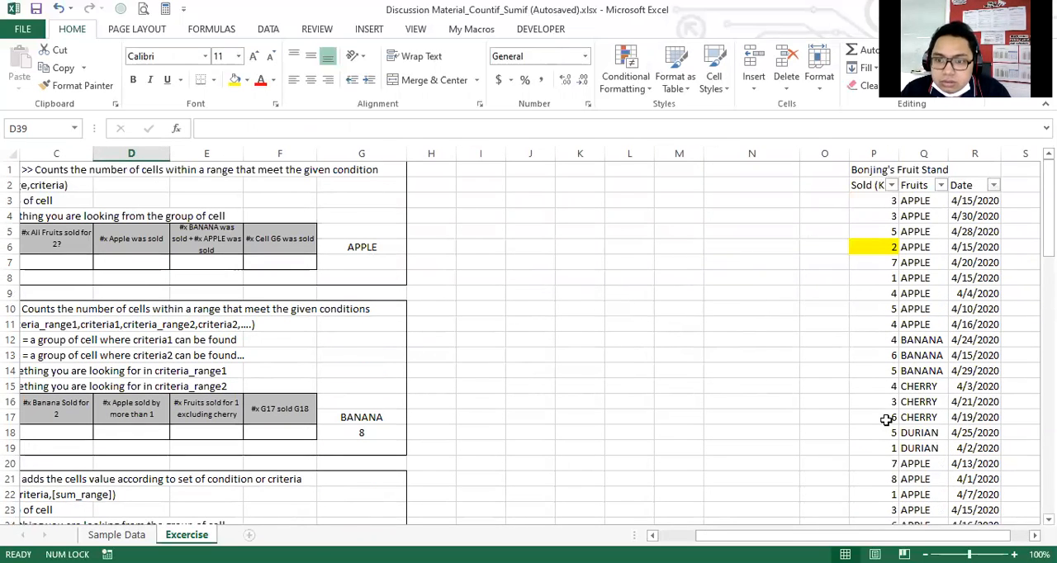
{"action": "scroll", "coordinate": [892, 347], "scroll_direction": "down", "scroll_amount": 3}
{"action": "scroll", "coordinate": [892, 347], "scroll_direction": "up", "scroll_amount": 3}
{"action": "scroll", "coordinate": [891, 351], "scroll_direction": "down", "scroll_amount": 3}
{"action": "scroll", "coordinate": [455, 433], "scroll_direction": "left", "scroll_amount": 2}
{"action": "scroll", "coordinate": [454, 433], "scroll_direction": "down", "scroll_amount": 4}
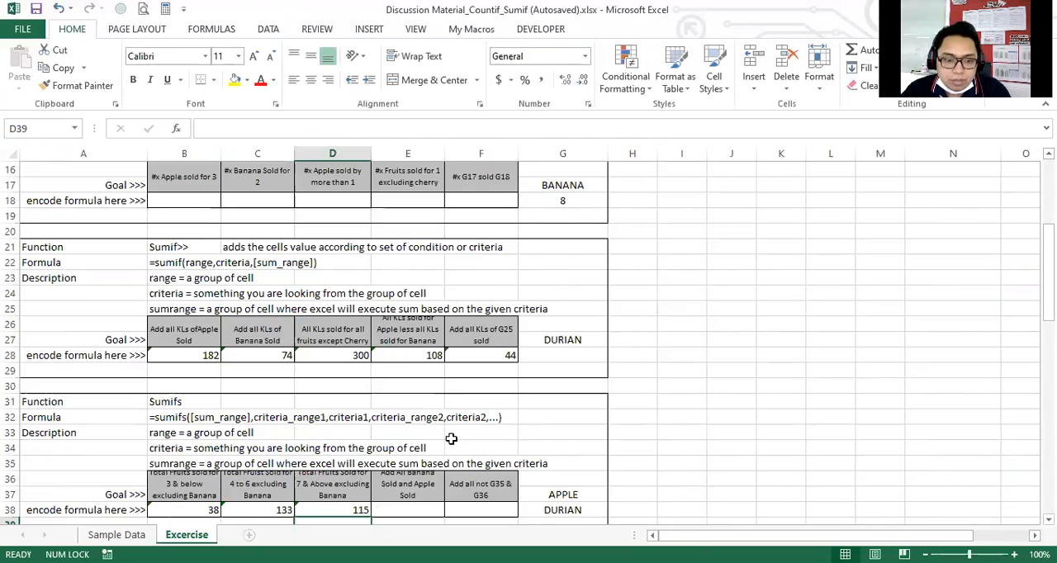
Start a SUMIF formula in E38 with the Fruits column Q:Q as the range.
{"action": "left_click", "coordinate": [409, 419]}
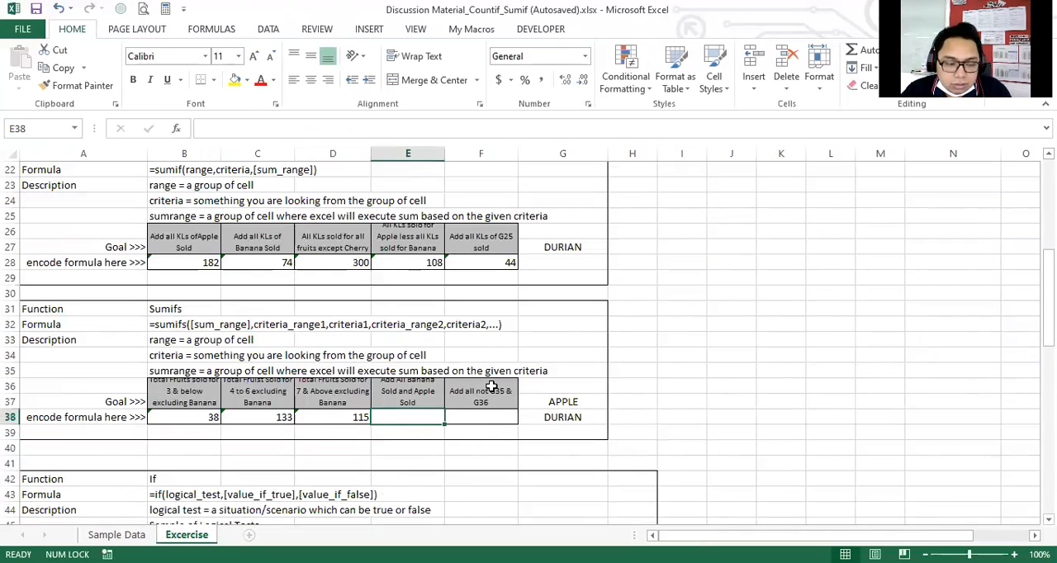
{"action": "scroll", "coordinate": [437, 420], "scroll_direction": "down", "scroll_amount": 1}
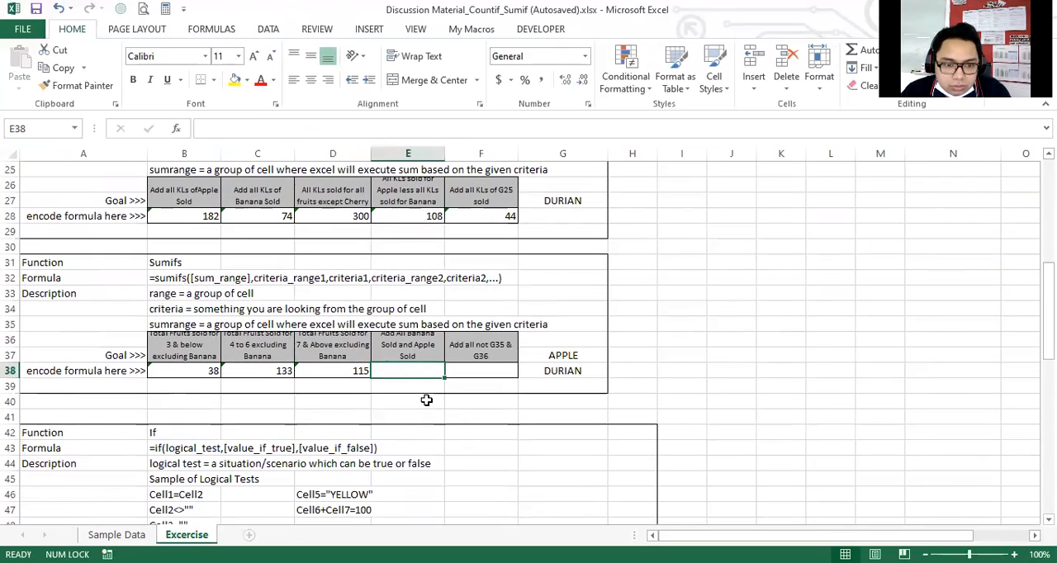
{"action": "left_click", "coordinate": [412, 357]}
{"action": "left_click", "coordinate": [411, 369]}
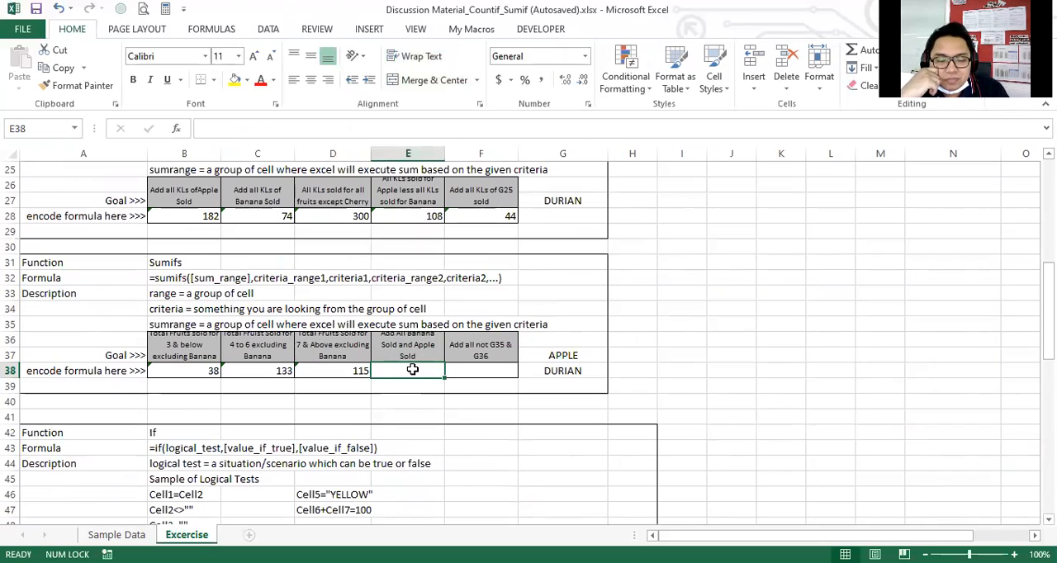
{"action": "type", "text": "="}
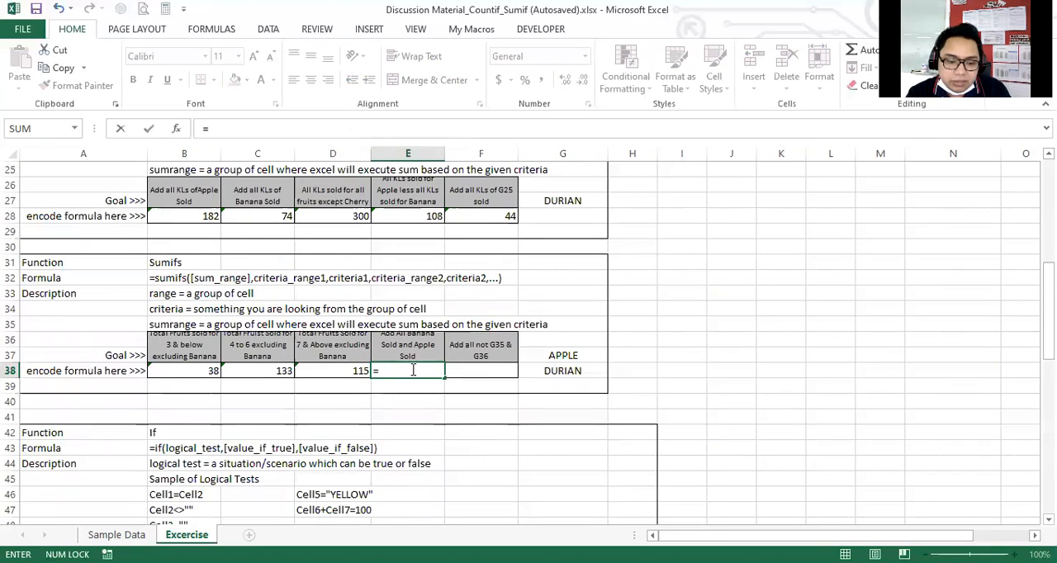
{"action": "type", "text": "sumif("}
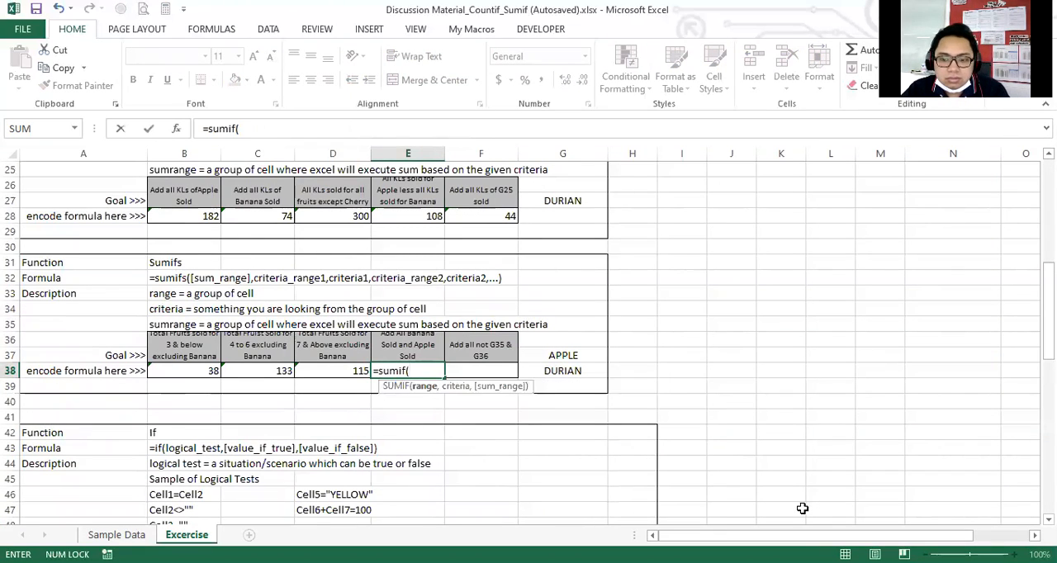
{"action": "left_click_drag", "start_coordinate": [752, 536], "coordinate": [805, 536]}
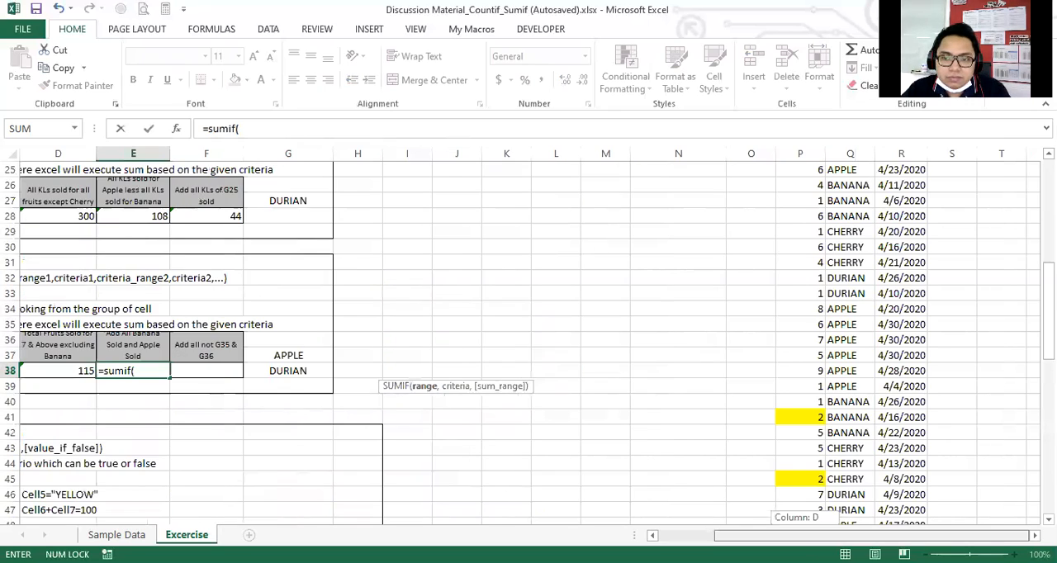
{"action": "scroll", "coordinate": [832, 203], "scroll_direction": "up", "scroll_amount": 8}
{"action": "left_click", "coordinate": [844, 154]}
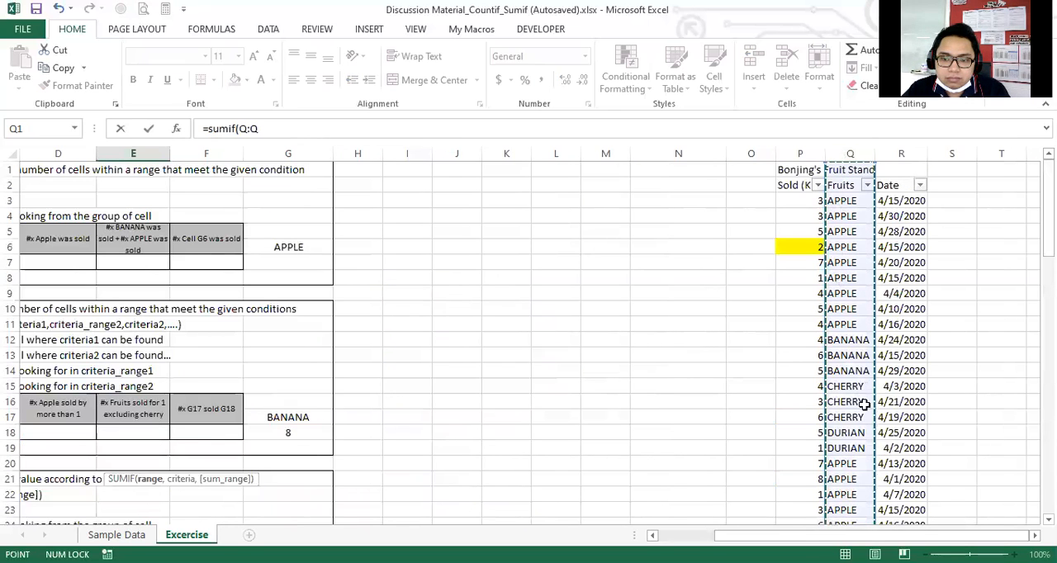
Add "APPLE" as the criterion of the SUMIF formula in E38.
{"action": "scroll", "coordinate": [738, 464], "scroll_direction": "left", "scroll_amount": 3}
{"action": "scroll", "coordinate": [725, 438], "scroll_direction": "down", "scroll_amount": 3}
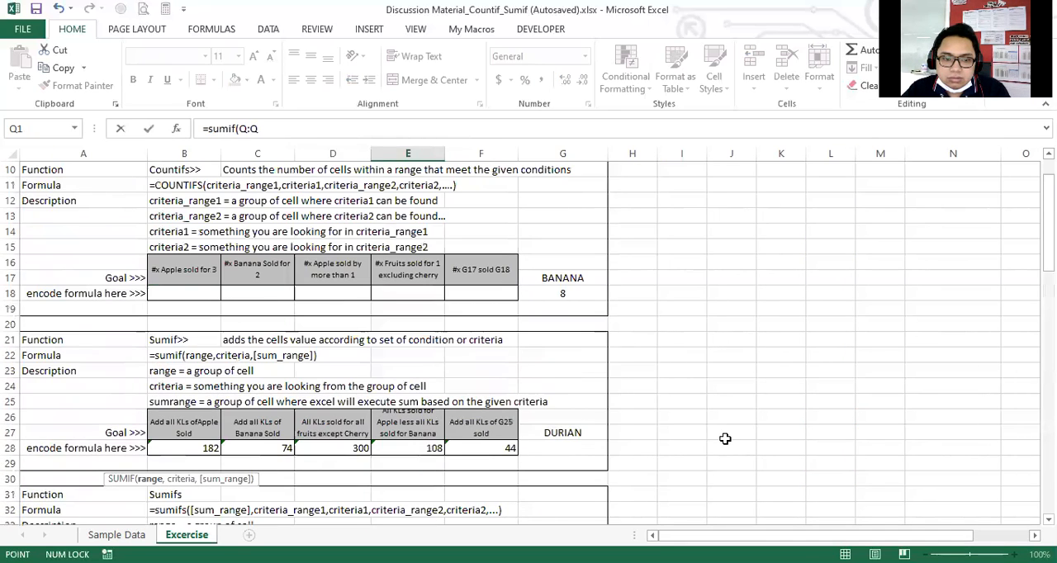
{"action": "scroll", "coordinate": [725, 439], "scroll_direction": "down", "scroll_amount": 4}
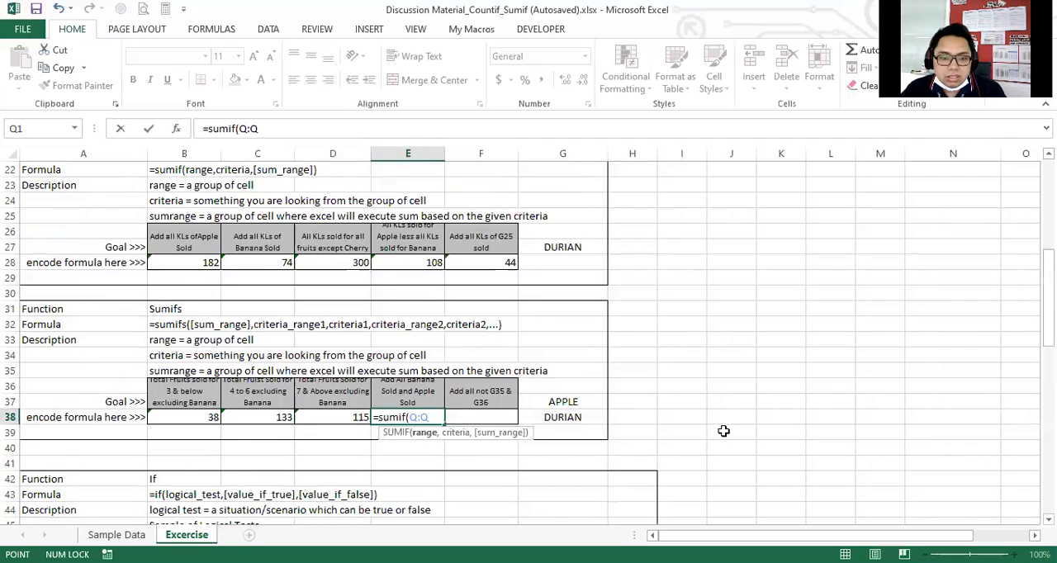
{"action": "type", "text": ",\"AP"}
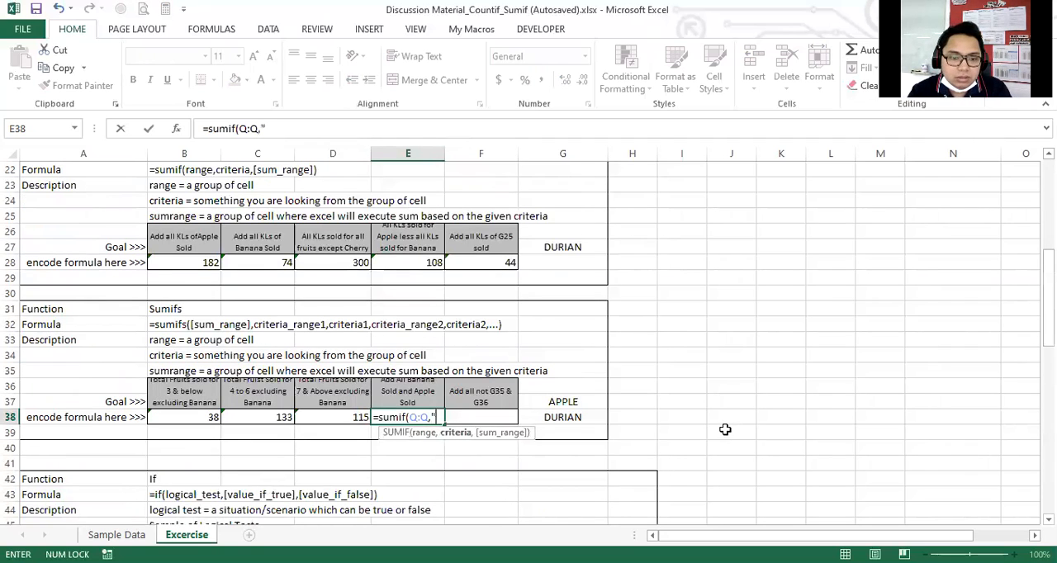
{"action": "type", "text": "PLE"}
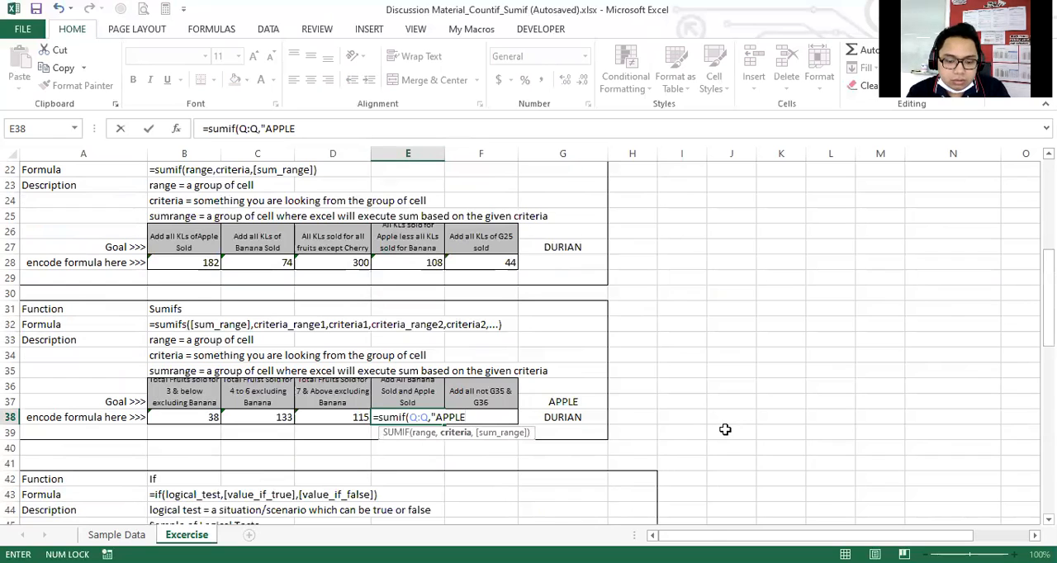
{"action": "type", "text": "\","}
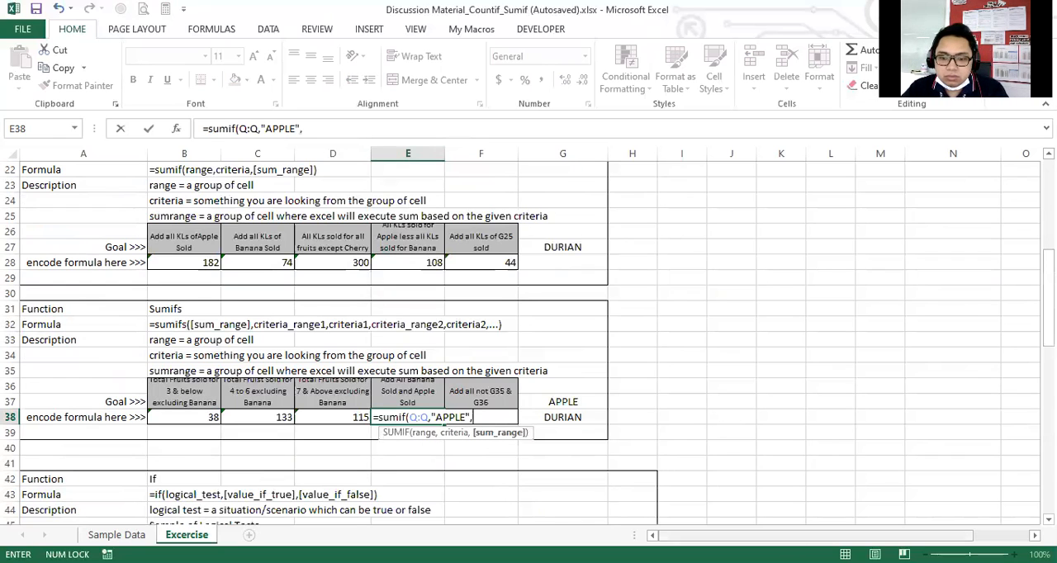
Use the Sold column P:P as the APPLE SUMIF's sum range in E38, close it and append a plus sign.
{"action": "scroll", "coordinate": [710, 338], "scroll_direction": "up", "scroll_amount": 7}
{"action": "left_click_drag", "start_coordinate": [871, 535], "coordinate": [926, 535]}
{"action": "left_click", "coordinate": [799, 153]}
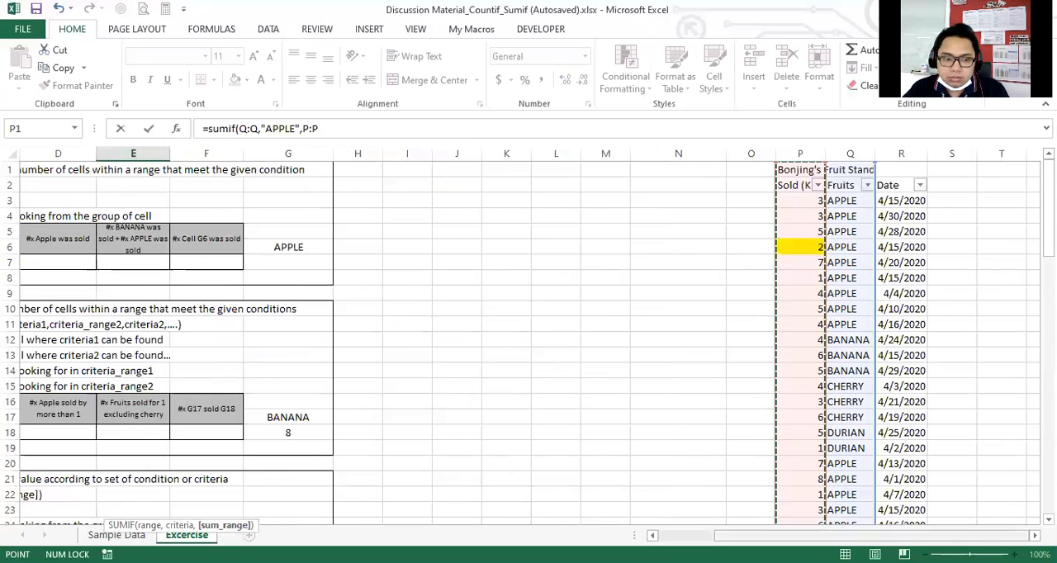
{"action": "type", "text": ")"}
{"action": "scroll", "coordinate": [757, 504], "scroll_direction": "down", "scroll_amount": 1}
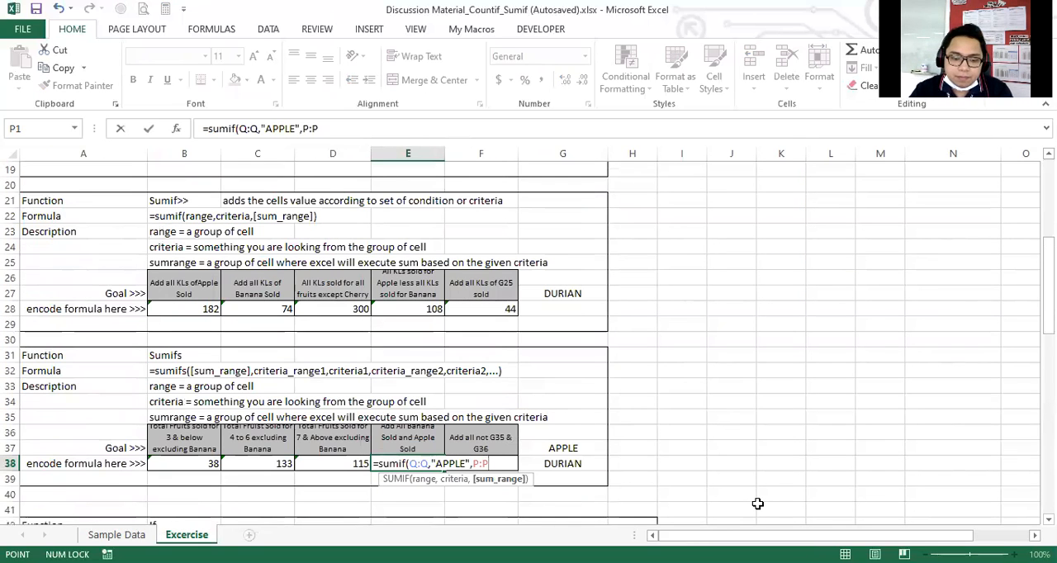
{"action": "type", "text": ")"}
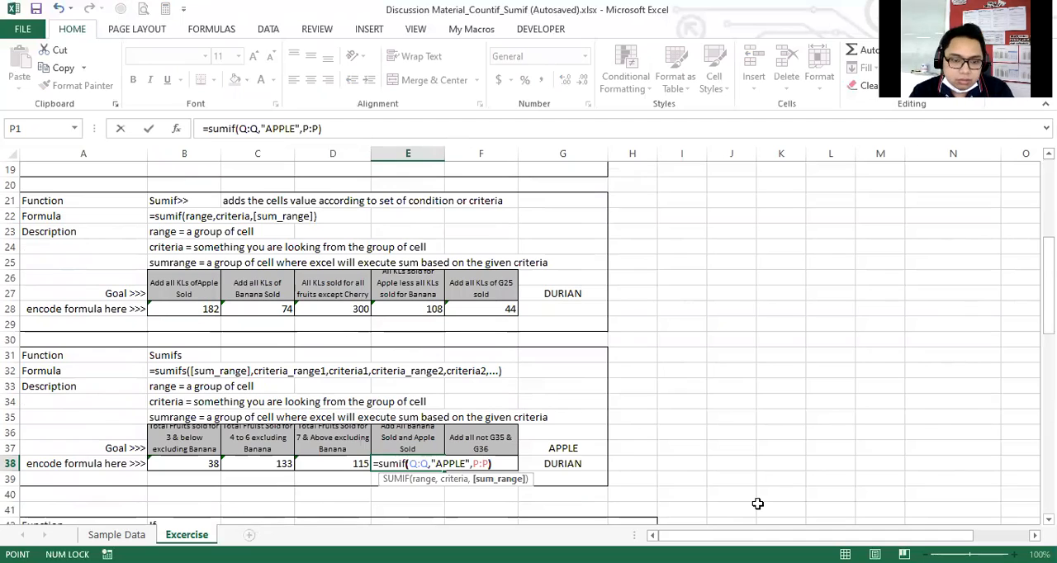
{"action": "key", "text": "BackSpace"}
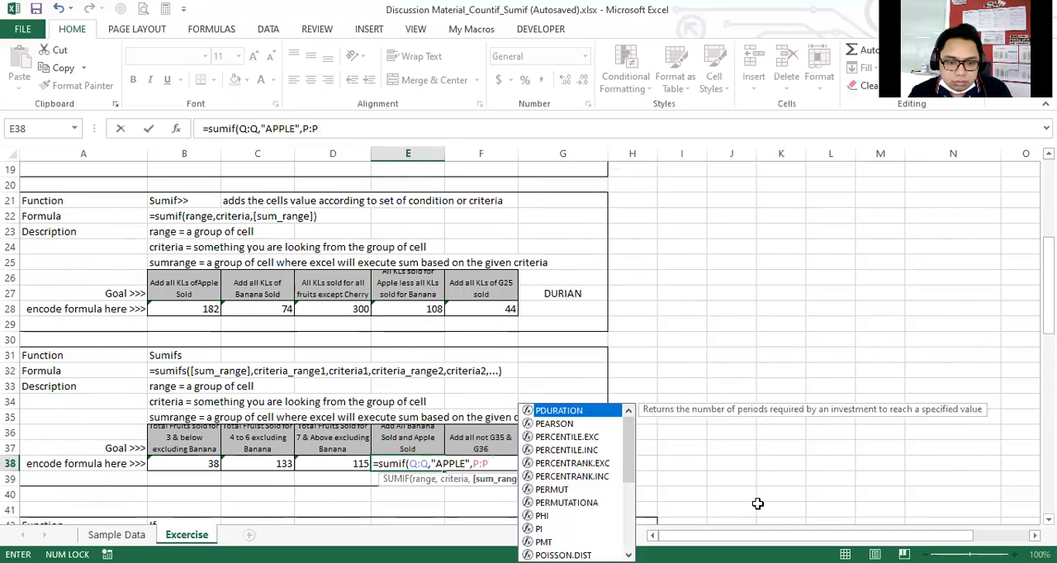
{"action": "type", "text": ")+"}
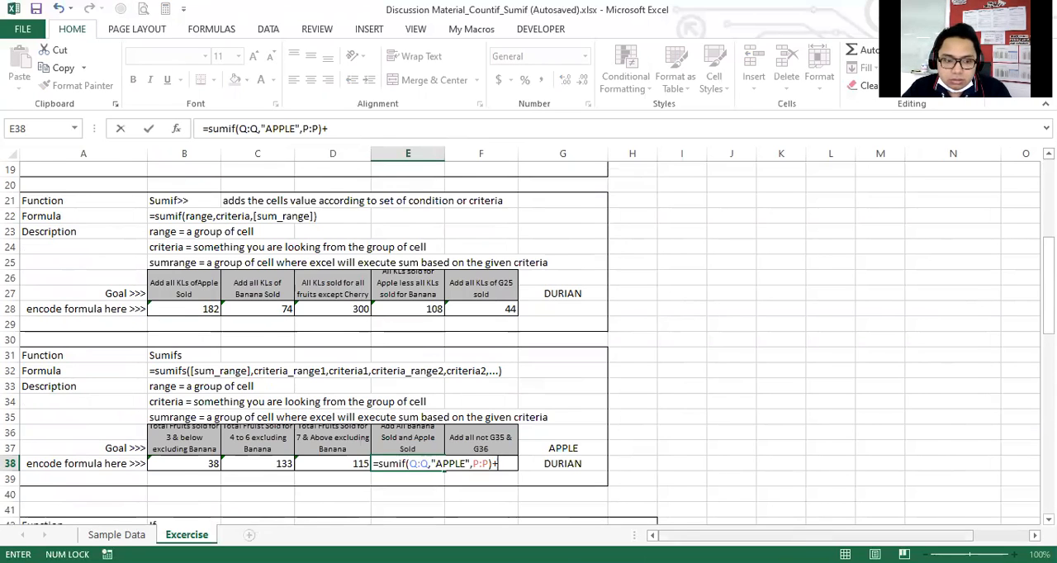
{"action": "left_click_drag", "start_coordinate": [799, 535], "coordinate": [854, 535]}
{"action": "scroll", "coordinate": [904, 271], "scroll_direction": "up", "scroll_amount": 5}
{"action": "left_click", "coordinate": [855, 153]}
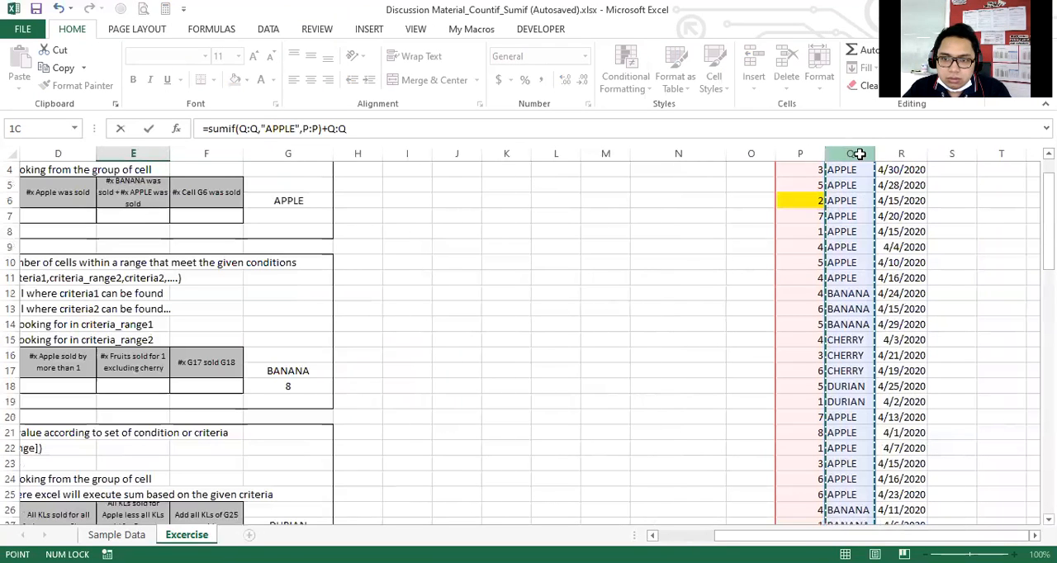
{"action": "key", "text": "BackSpace"}
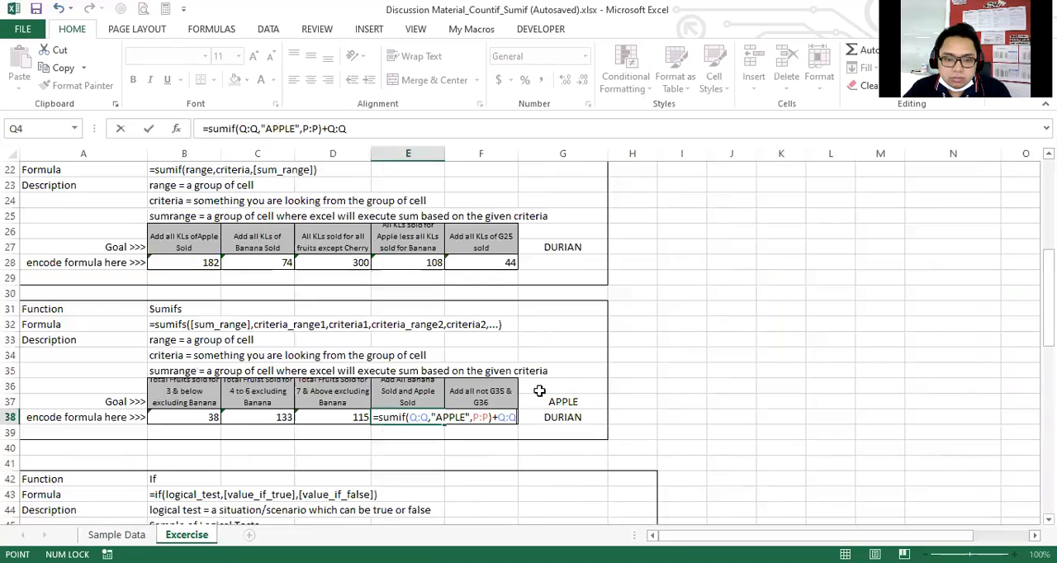
{"action": "key", "text": "BackSpace"}
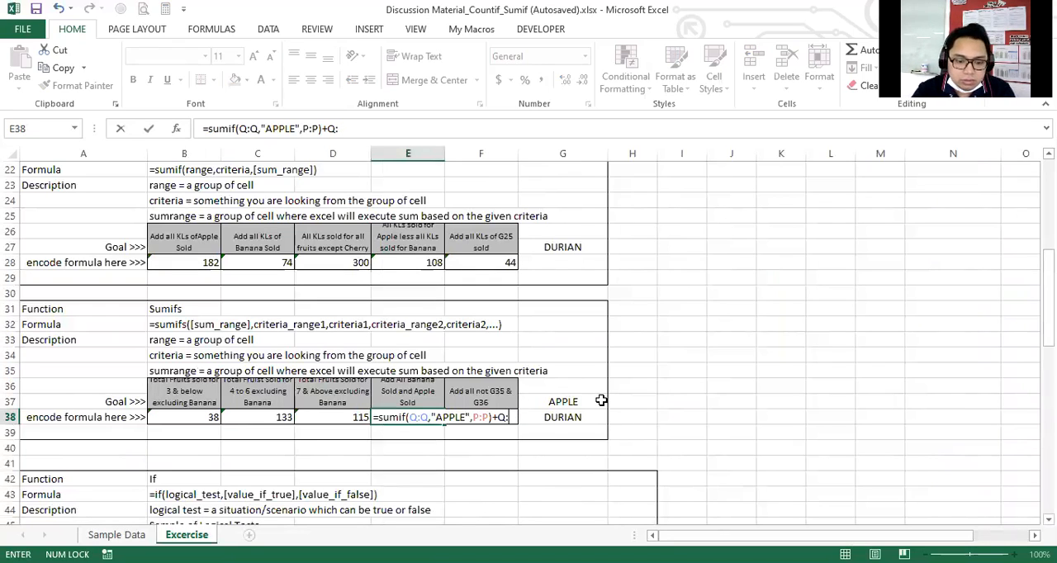
{"action": "key", "text": "BackSpace"}
{"action": "key", "text": "BackSpace"}
Add a second SUMIF to the E38 formula with the Fruits column Q:Q as the range and "BANANA" as the criterion.
{"action": "type", "text": "su,"}
{"action": "key", "text": "BackSpace"}
{"action": "type", "text": "mif("}
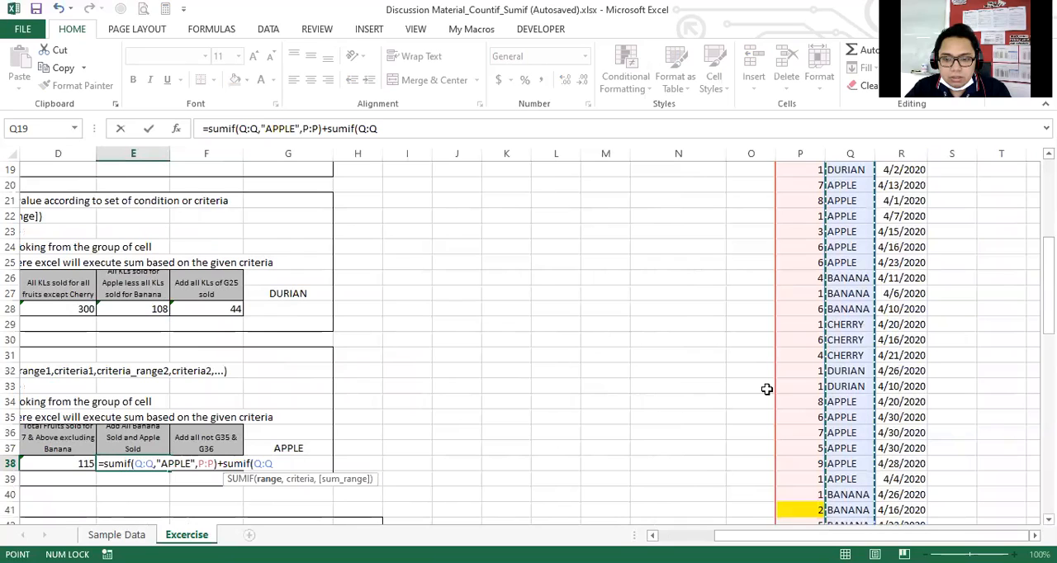
{"action": "type", "text": ","}
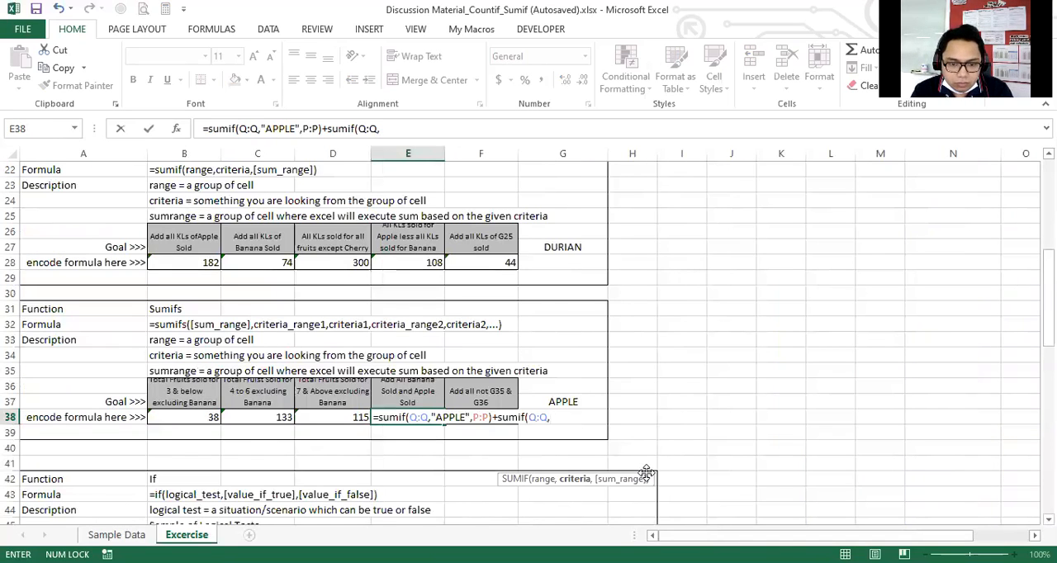
{"action": "type", "text": "\"BANANA\""}
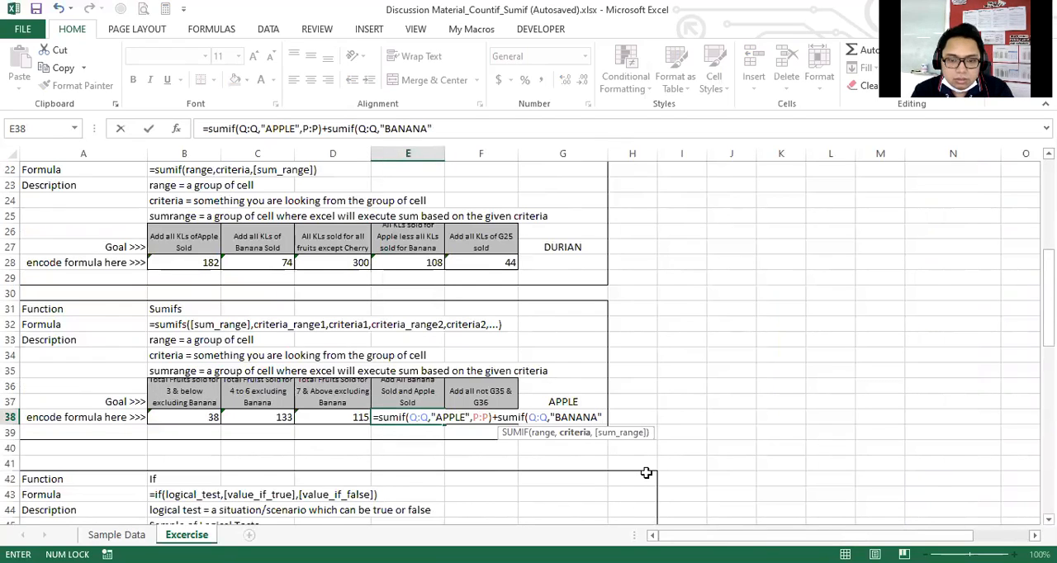
{"action": "type", "text": ","}
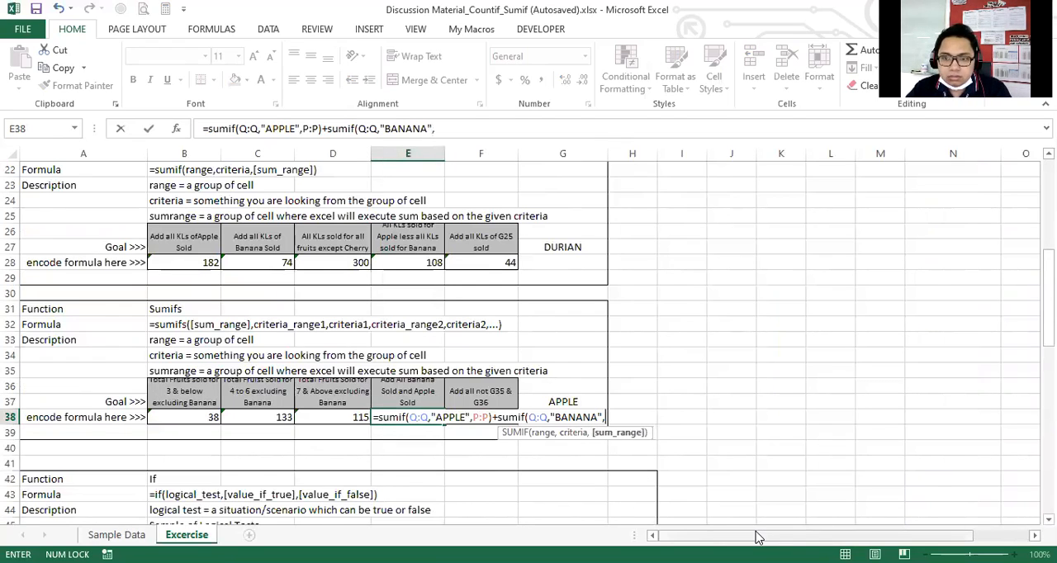
Set the Sold column P:P as the BANANA SUMIF's sum range and enter the completed E38 formula.
{"action": "left_click", "coordinate": [799, 154]}
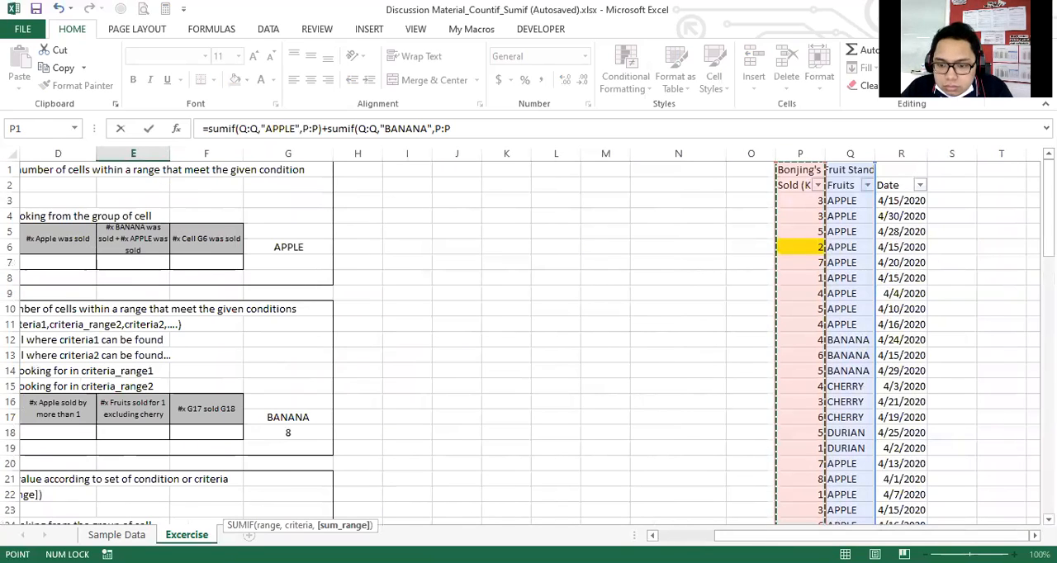
{"action": "left_click_drag", "start_coordinate": [726, 536], "coordinate": [658, 535]}
{"action": "scroll", "coordinate": [656, 439], "scroll_direction": "down", "scroll_amount": 4}
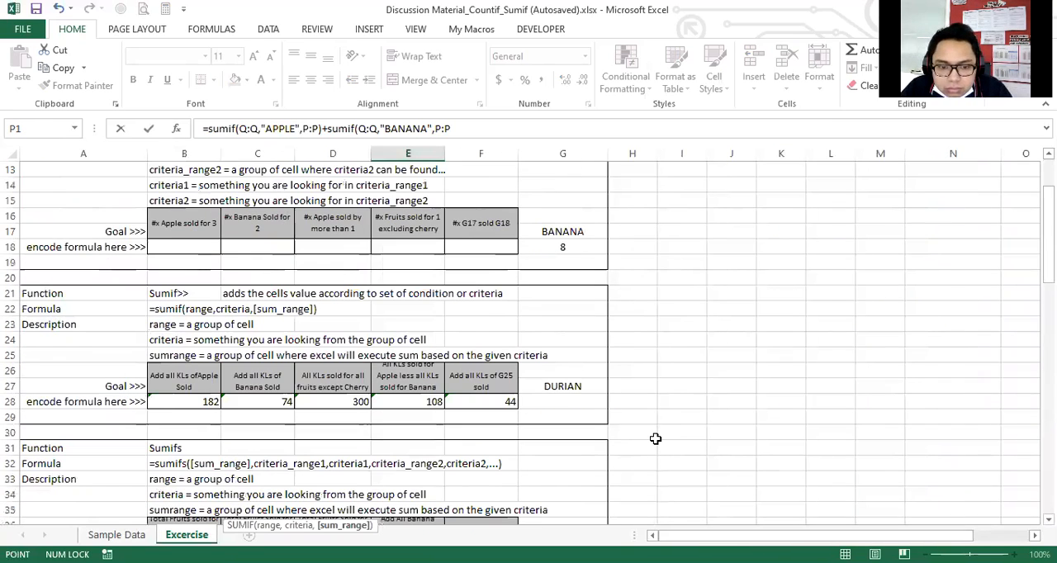
{"action": "scroll", "coordinate": [656, 439], "scroll_direction": "down", "scroll_amount": 4}
{"action": "type", "text": ")"}
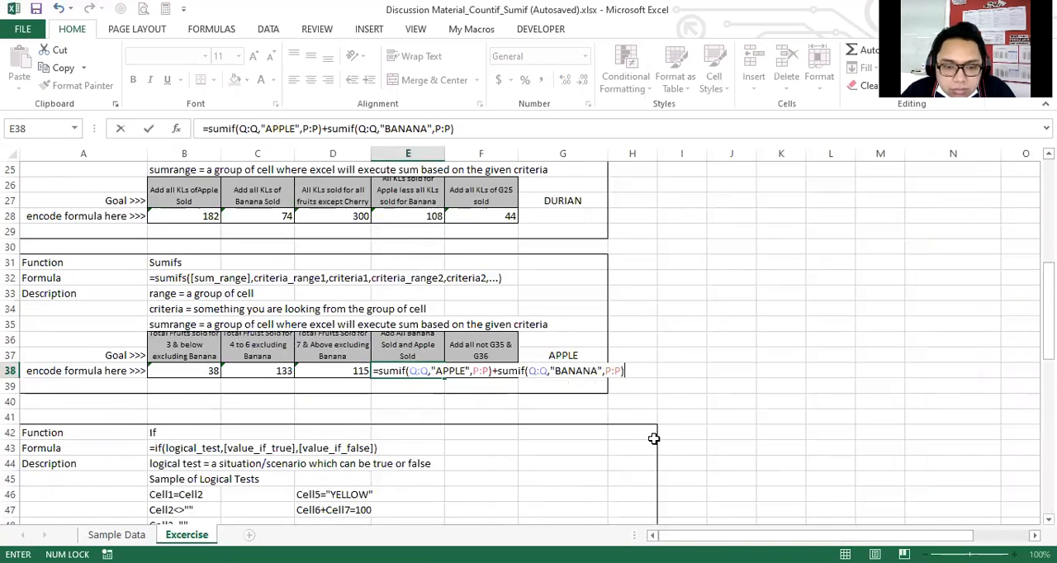
{"action": "key", "text": "Return"}
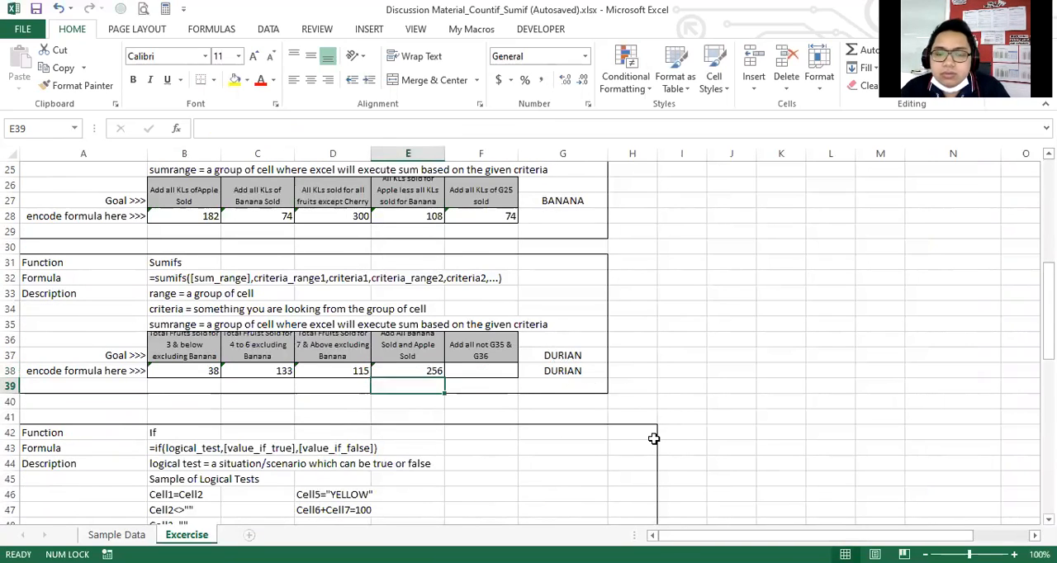
Enter 256 in cell H38 beside the SUMIFS exercise.
{"action": "left_click", "coordinate": [645, 369]}
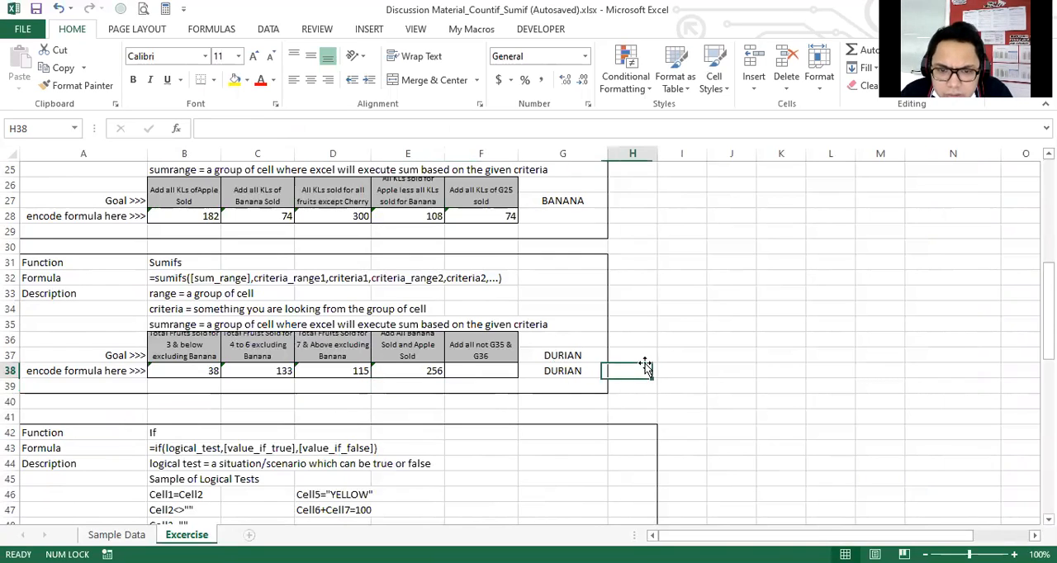
{"action": "type", "text": "256"}
{"action": "key", "text": "Return"}
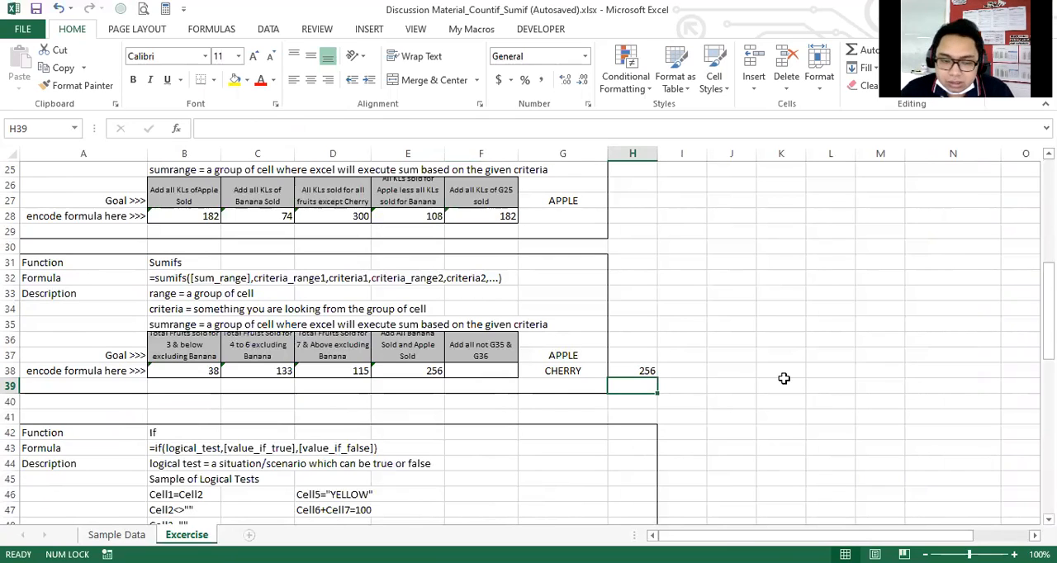
Replace the SUMIF formula in E38 with the start of a SUMIFS formula.
{"action": "key", "text": "Up"}
{"action": "key", "text": "Left"}
{"action": "key", "text": "Left"}
{"action": "key", "text": "Left"}
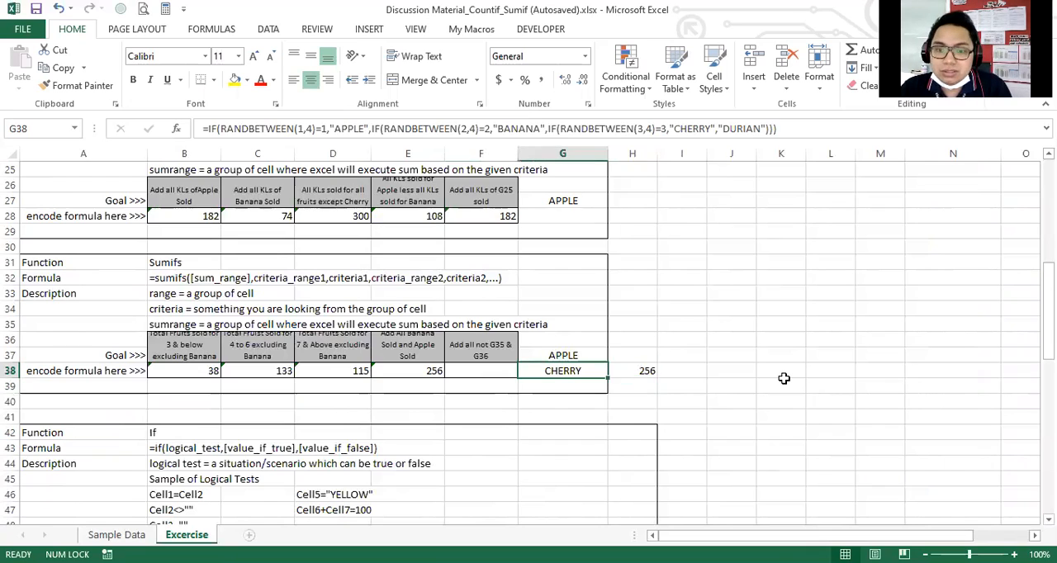
{"action": "key", "text": "F2"}
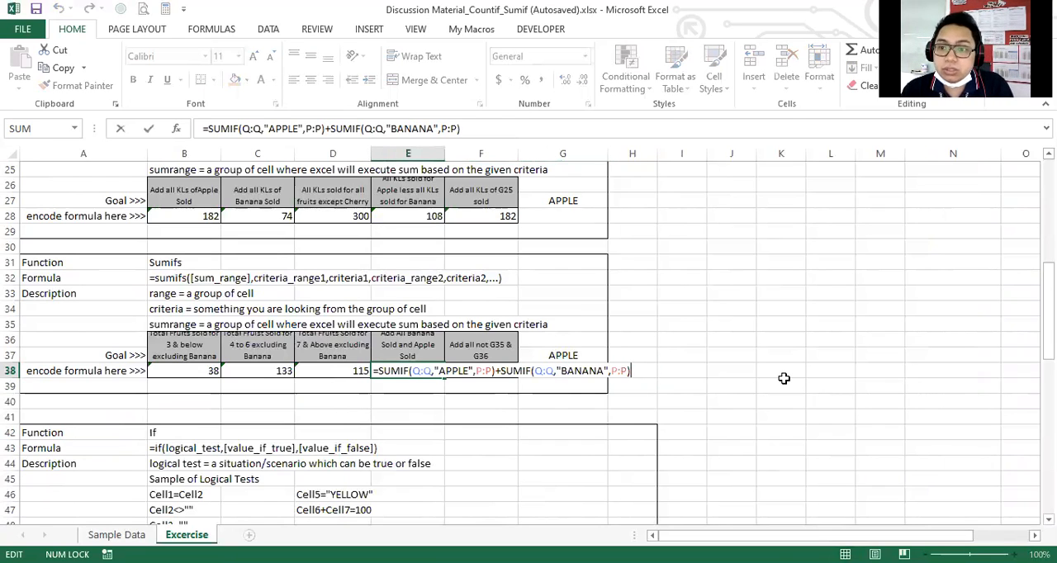
{"action": "key", "text": "shift+Home"}
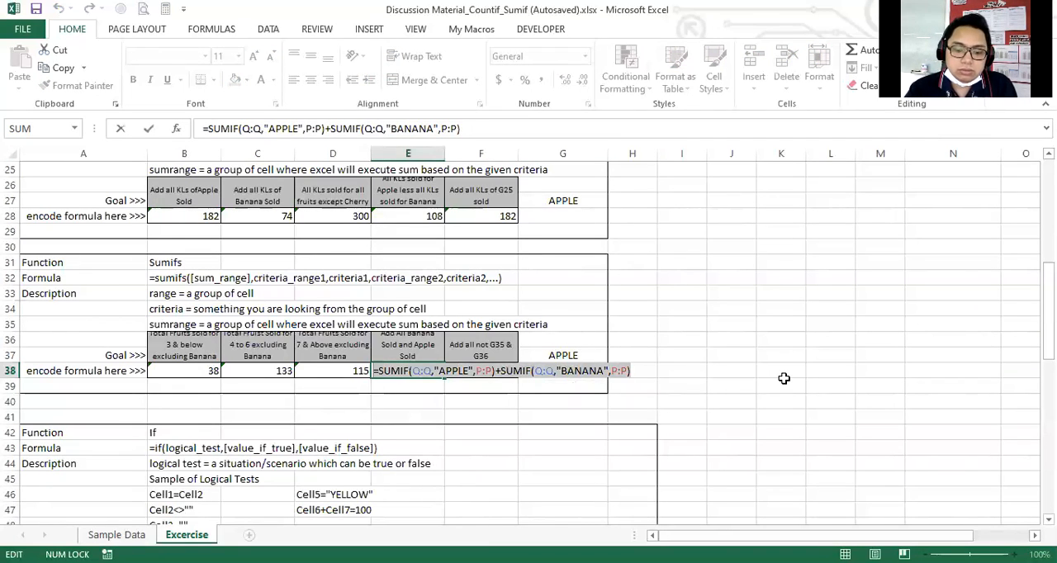
{"action": "type", "text": "=sumifs"}
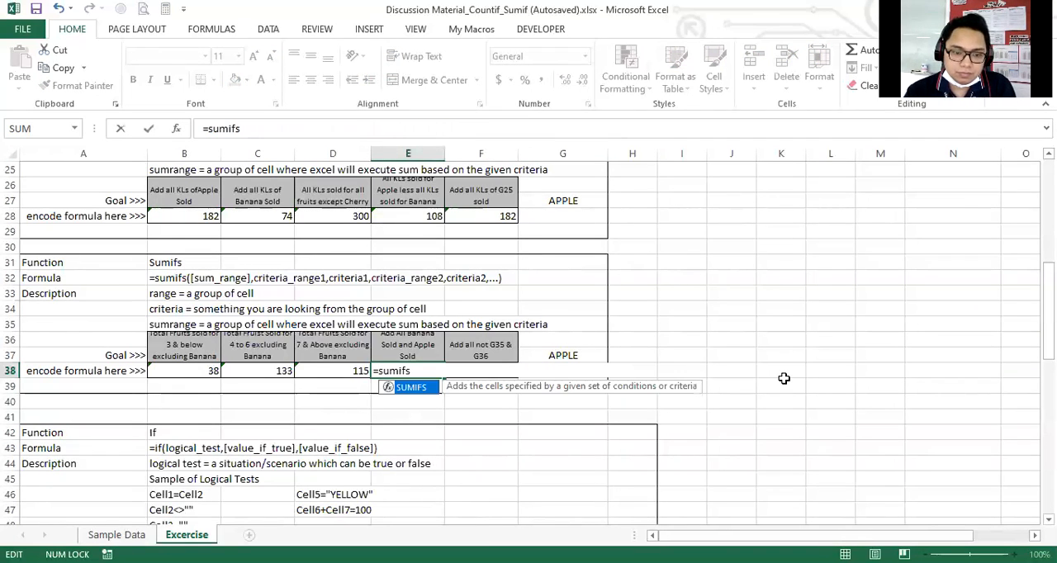
{"action": "type", "text": "("}
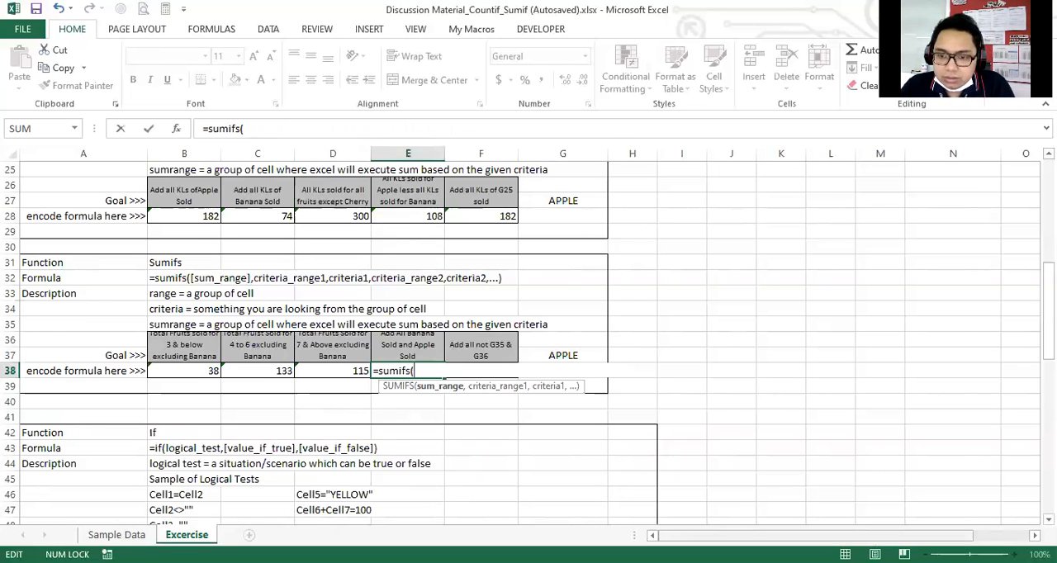
Set the Sold column P:P as the sum range of the SUMIFS formula in E38.
{"action": "scroll", "coordinate": [806, 152], "scroll_direction": "up", "scroll_amount": 8}
{"action": "scroll", "coordinate": [806, 152], "scroll_direction": "right", "scroll_amount": 3}
{"action": "left_click", "coordinate": [804, 153]}
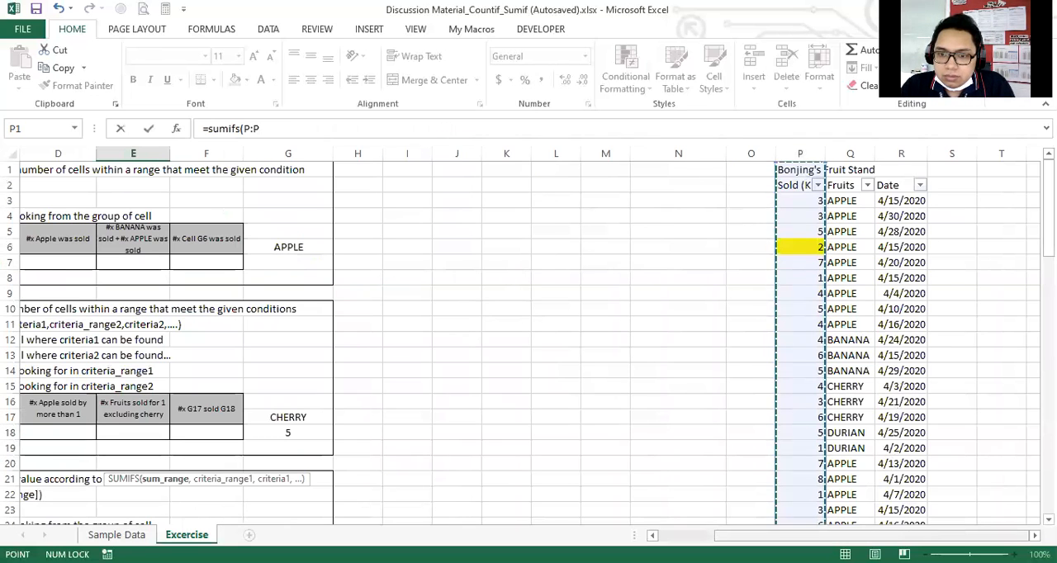
{"action": "scroll", "coordinate": [635, 466], "scroll_direction": "left", "scroll_amount": 3}
{"action": "scroll", "coordinate": [593, 457], "scroll_direction": "down", "scroll_amount": 3}
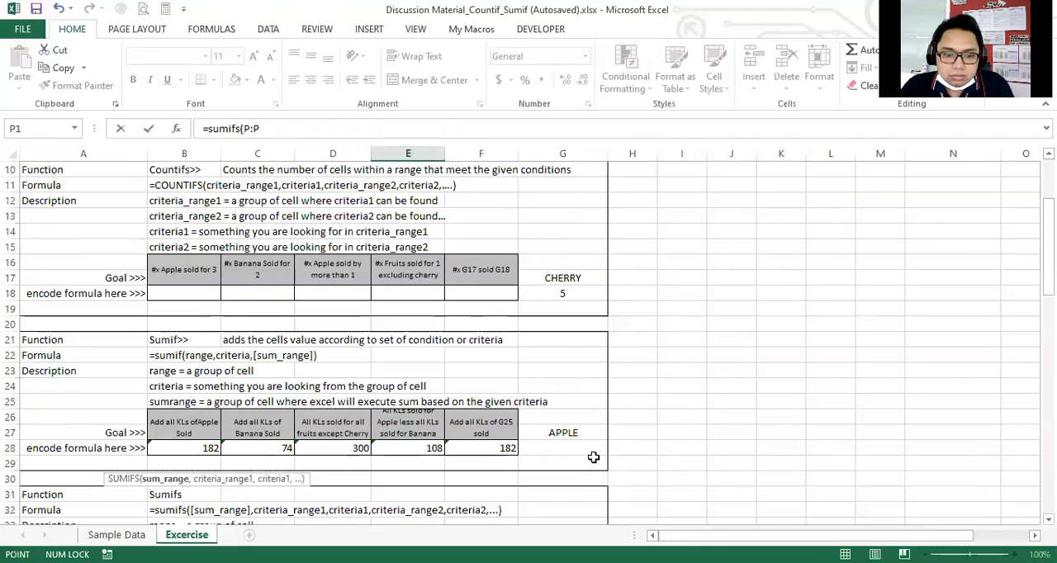
{"action": "scroll", "coordinate": [593, 458], "scroll_direction": "down", "scroll_amount": 5}
{"action": "type", "text": ","}
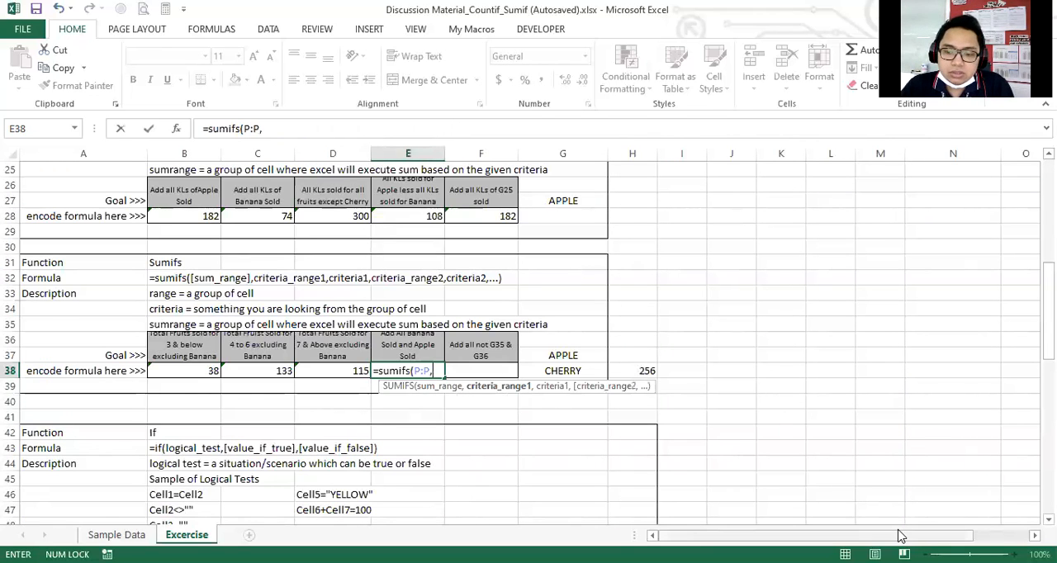
Use the Fruits column Q:Q as the first criteria range of the E38 SUMIFS formula.
{"action": "left_click_drag", "start_coordinate": [847, 536], "coordinate": [902, 535]}
{"action": "scroll", "coordinate": [881, 310], "scroll_direction": "up", "scroll_amount": 8}
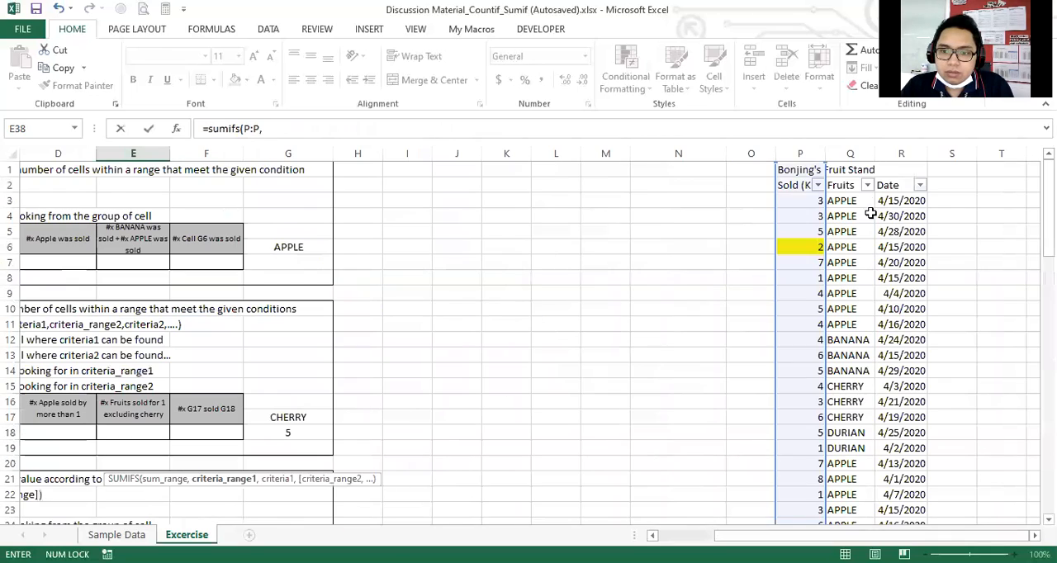
{"action": "left_click", "coordinate": [860, 154]}
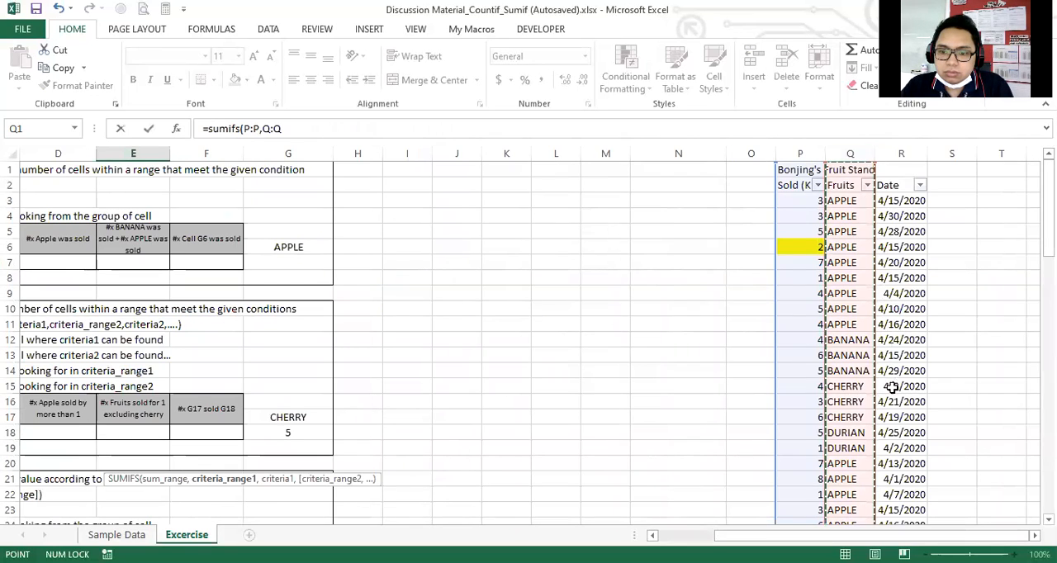
{"action": "left_click_drag", "start_coordinate": [871, 536], "coordinate": [813, 536]}
{"action": "scroll", "coordinate": [601, 426], "scroll_direction": "down", "scroll_amount": 5}
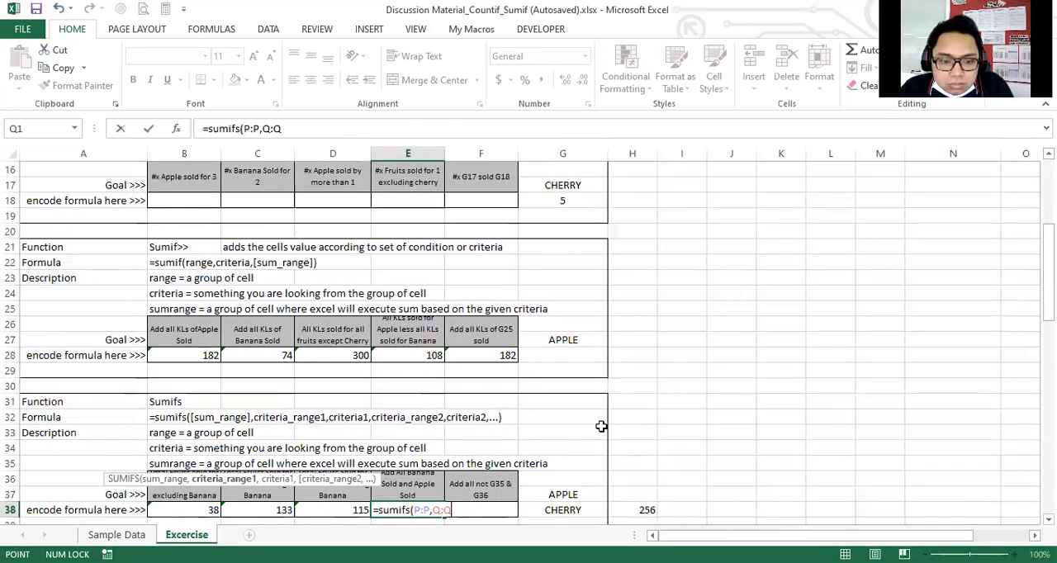
{"action": "scroll", "coordinate": [601, 426], "scroll_direction": "down", "scroll_amount": 2}
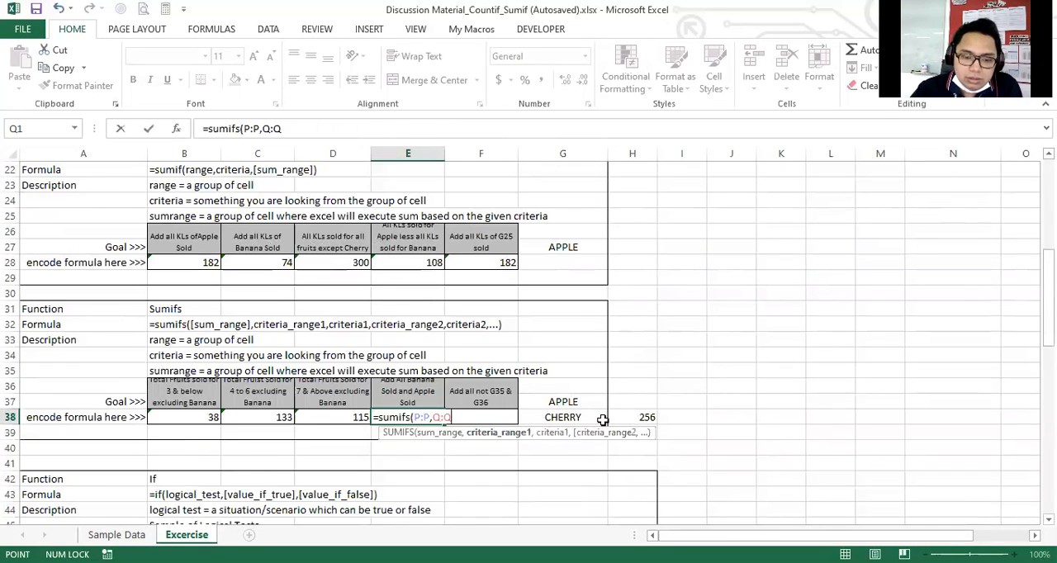
Add "<>CHERRY" as the first criterion of the E38 SUMIFS formula.
{"action": "type", "text": ",\"<>"}
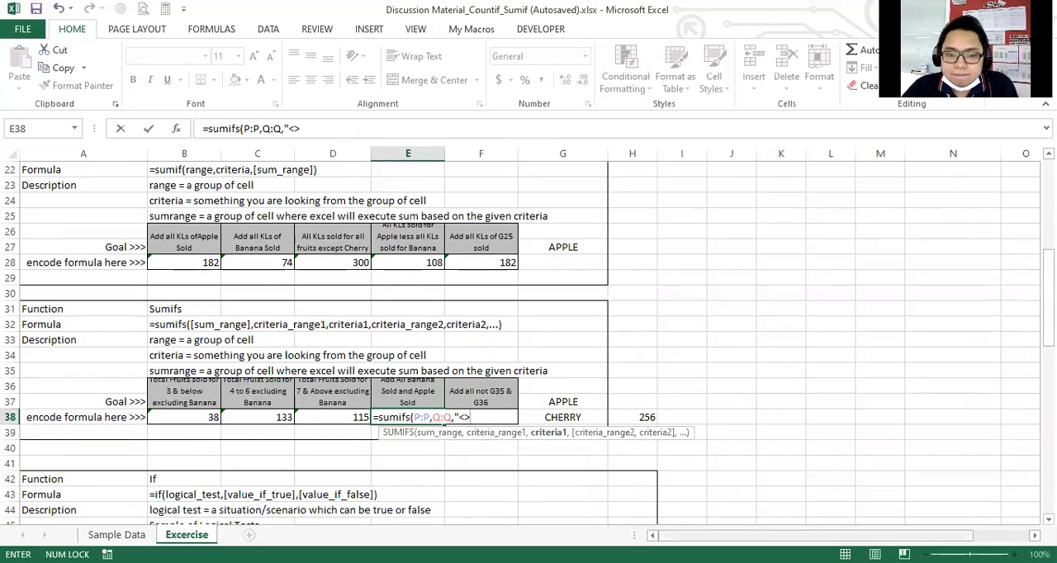
{"action": "left_click_drag", "start_coordinate": [817, 535], "coordinate": [872, 535]}
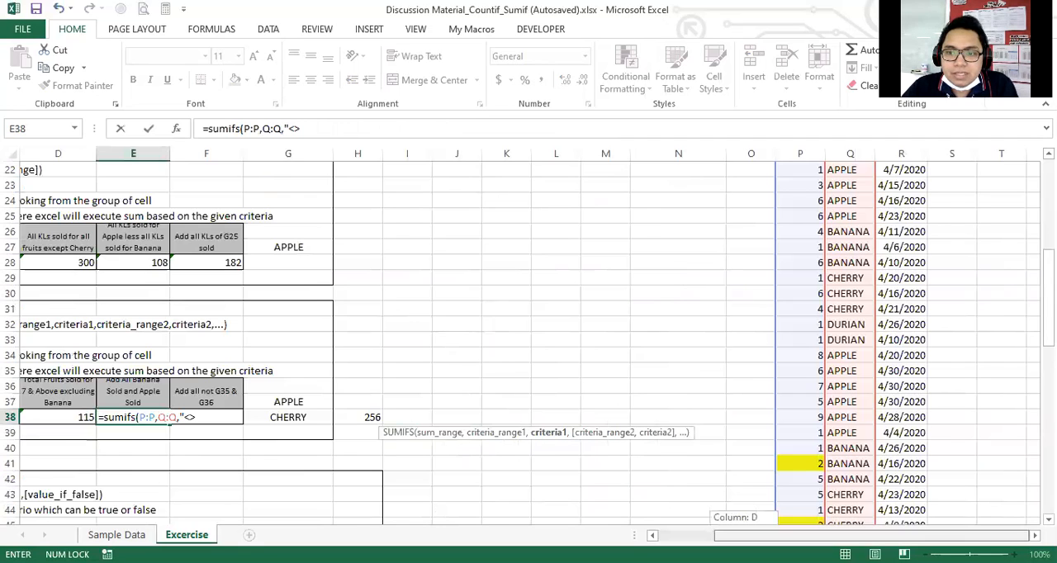
{"action": "scroll", "coordinate": [771, 449], "scroll_direction": "up", "scroll_amount": 7}
{"action": "scroll", "coordinate": [771, 449], "scroll_direction": "down", "scroll_amount": 3}
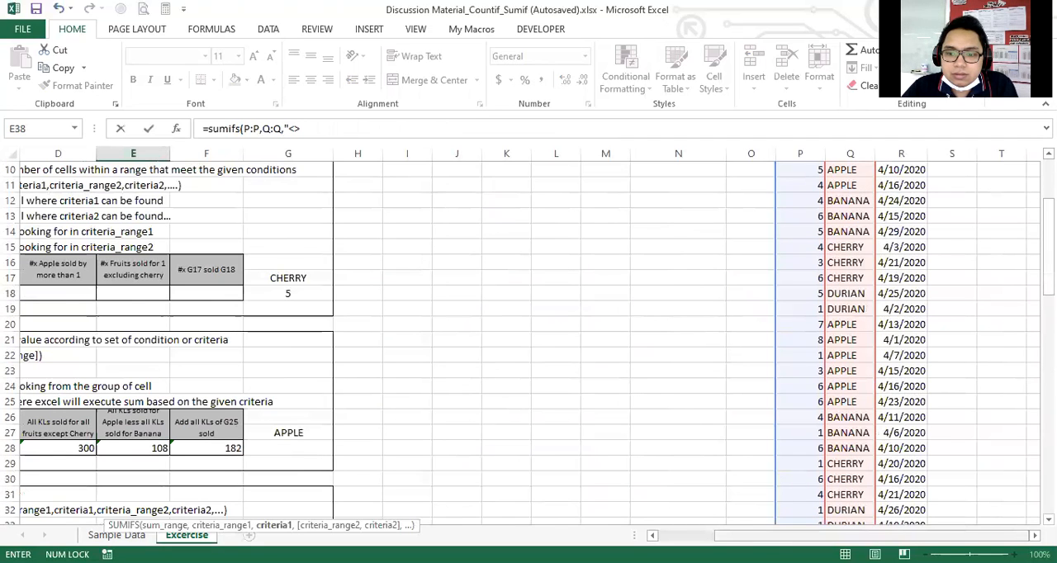
{"action": "left_click_drag", "start_coordinate": [772, 535], "coordinate": [715, 535]}
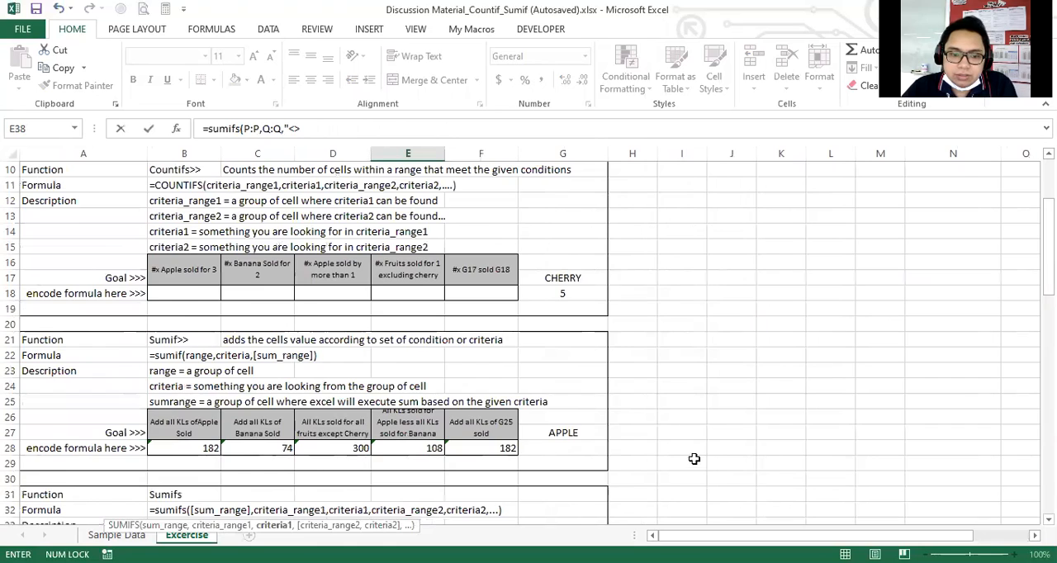
{"action": "scroll", "coordinate": [685, 449], "scroll_direction": "down", "scroll_amount": 2}
{"action": "type", "text": "CHER"}
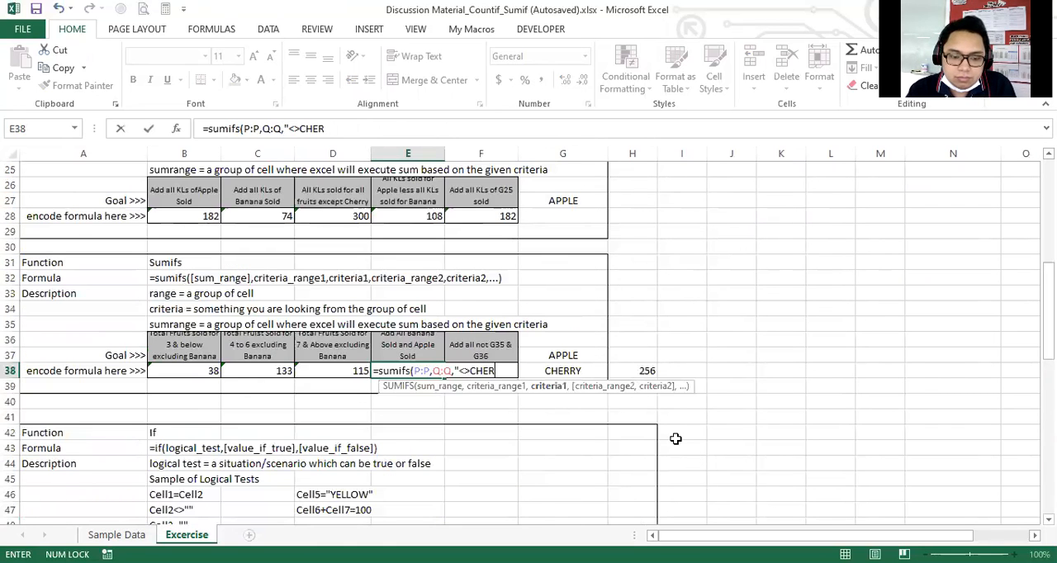
{"action": "type", "text": "RY\""}
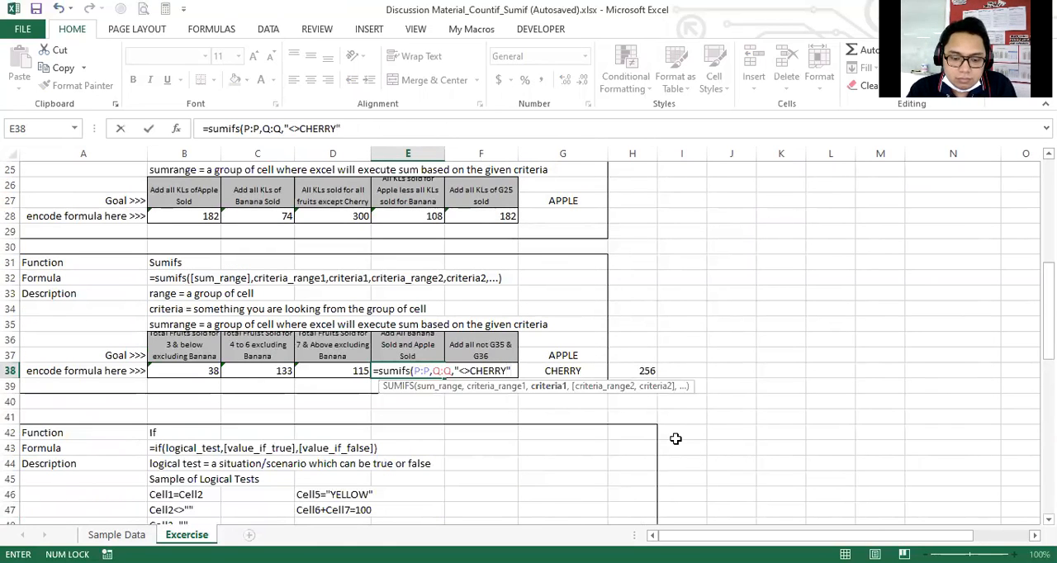
{"action": "type", "text": ","}
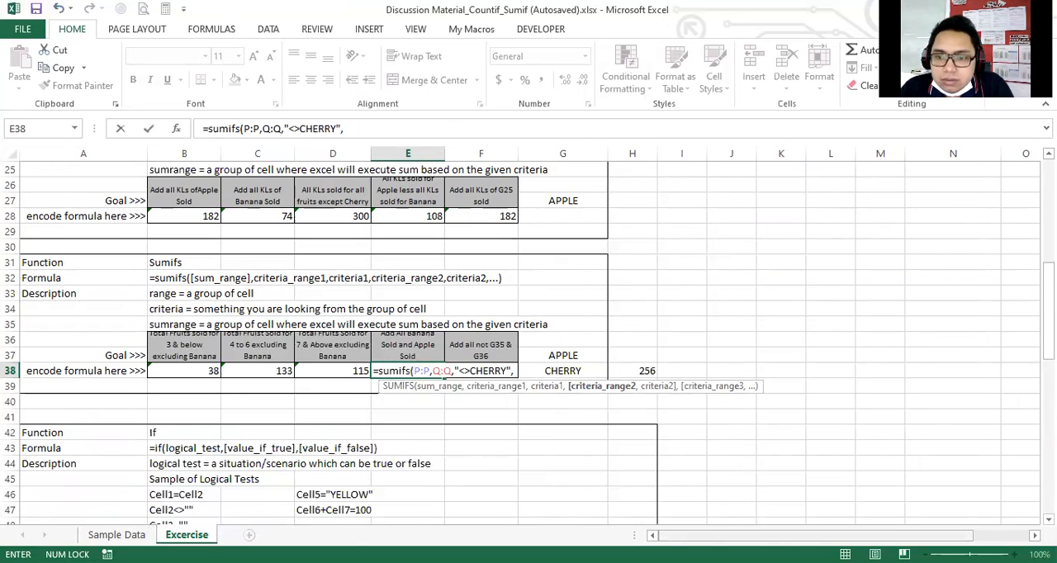
Use the Fruits column Q:Q again as the second criteria range in the E38 formula.
{"action": "left_click_drag", "start_coordinate": [792, 535], "coordinate": [846, 535]}
{"action": "scroll", "coordinate": [846, 347], "scroll_direction": "up", "scroll_amount": 8}
{"action": "left_click", "coordinate": [851, 152]}
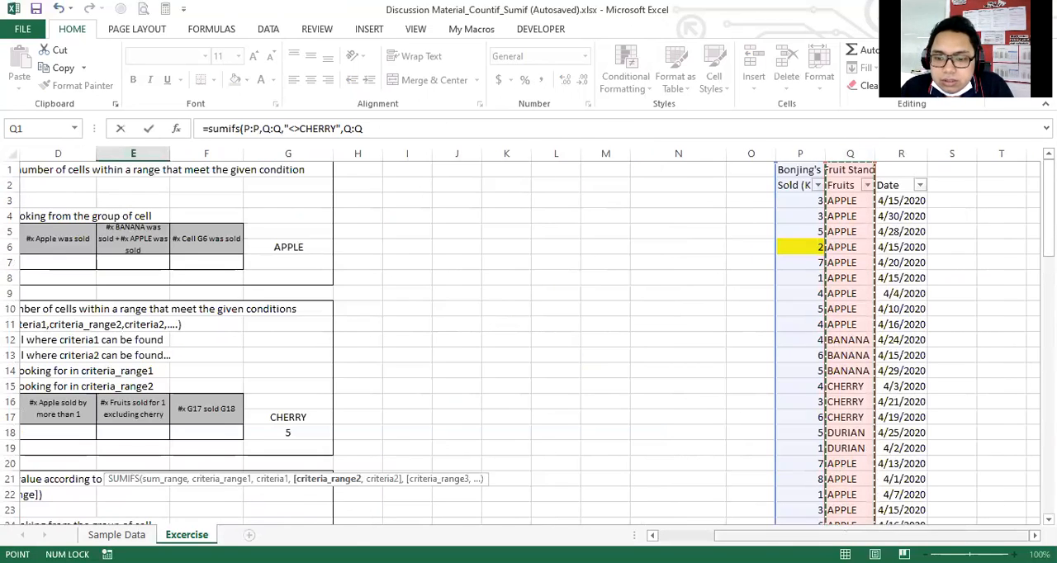
{"action": "scroll", "coordinate": [460, 418], "scroll_direction": "left", "scroll_amount": 3}
{"action": "scroll", "coordinate": [460, 418], "scroll_direction": "down", "scroll_amount": 3}
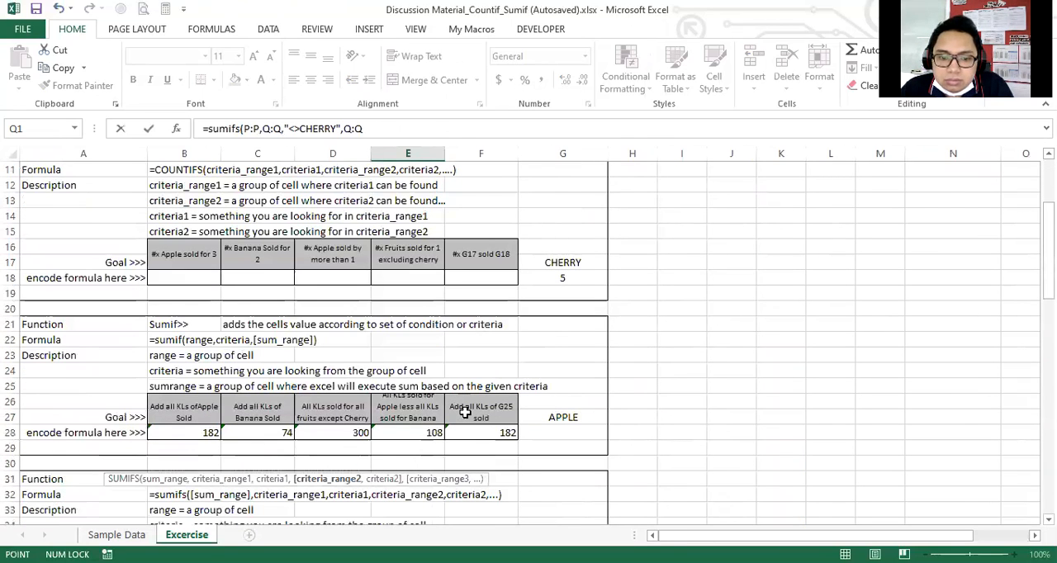
{"action": "scroll", "coordinate": [573, 406], "scroll_direction": "down", "scroll_amount": 5}
Add "<>DURIAN" as the second criterion, close the SUMIFS and enter the E38 formula.
{"action": "type", "text": ",\""}
{"action": "key", "text": "BackSpace"}
{"action": "key", "text": "BackSpace"}
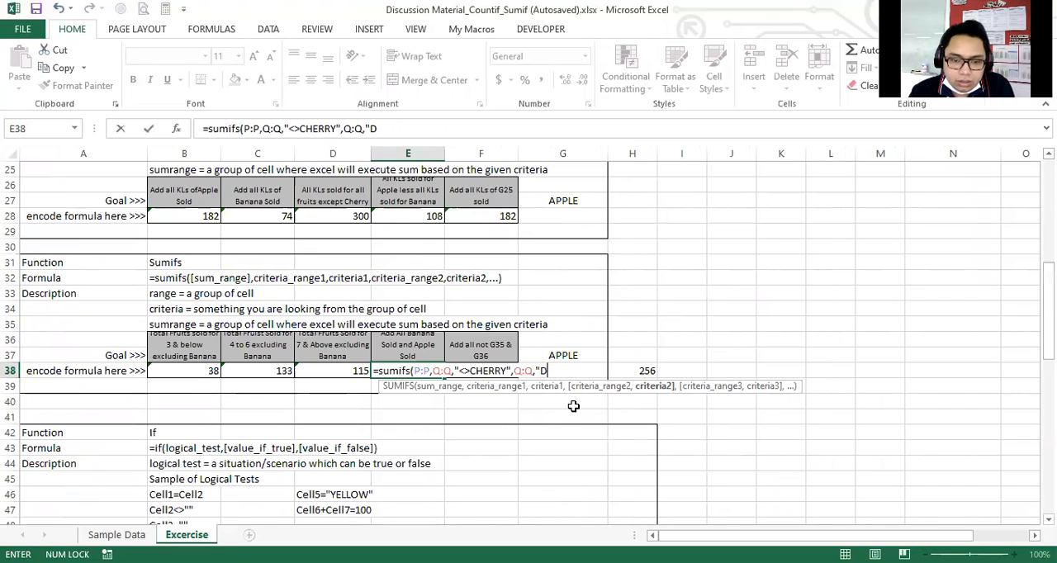
{"action": "type", "text": "<>DURIAN\""}
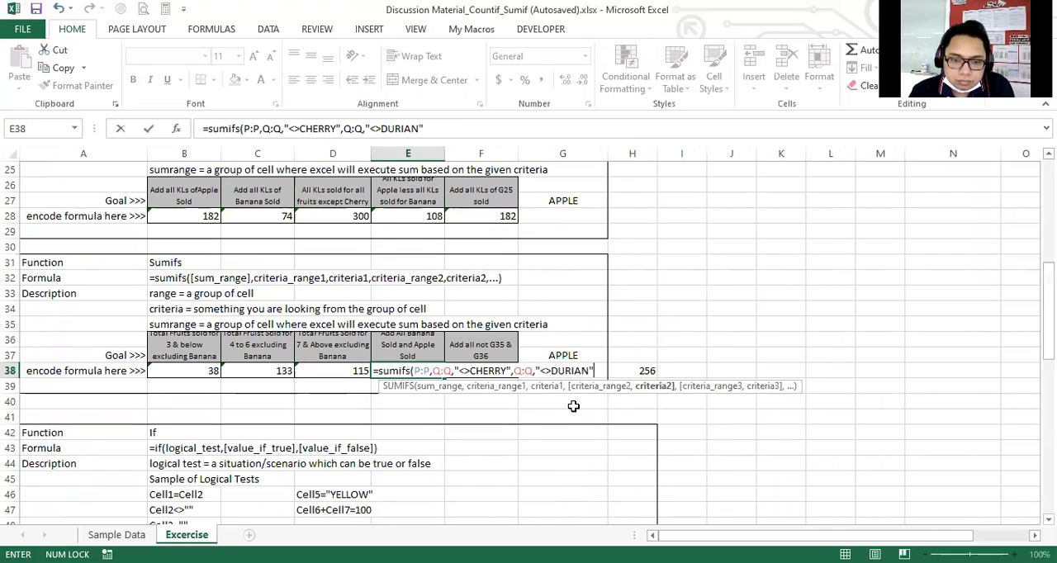
{"action": "type", "text": ")"}
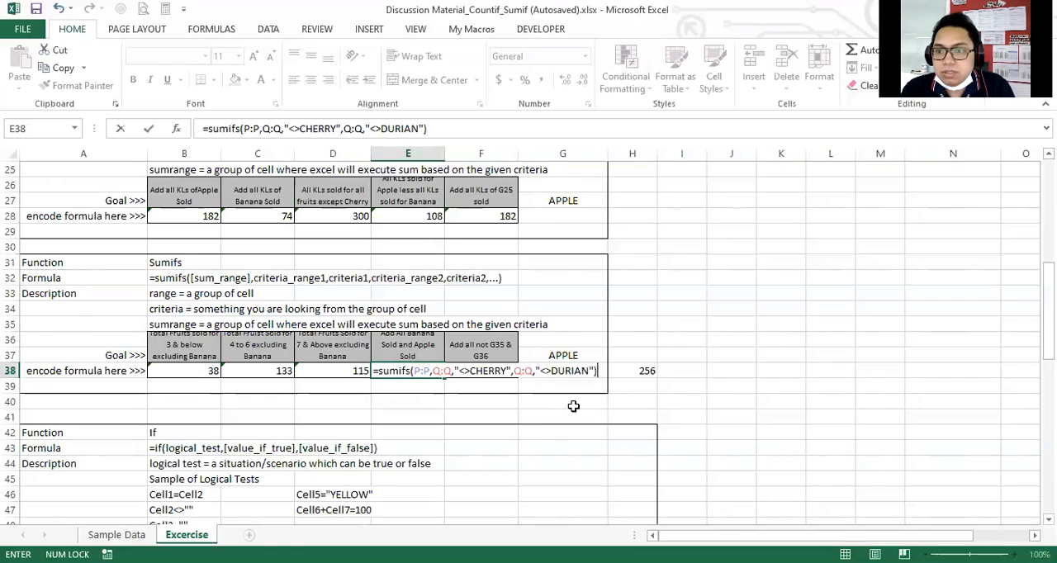
{"action": "key", "text": "Return"}
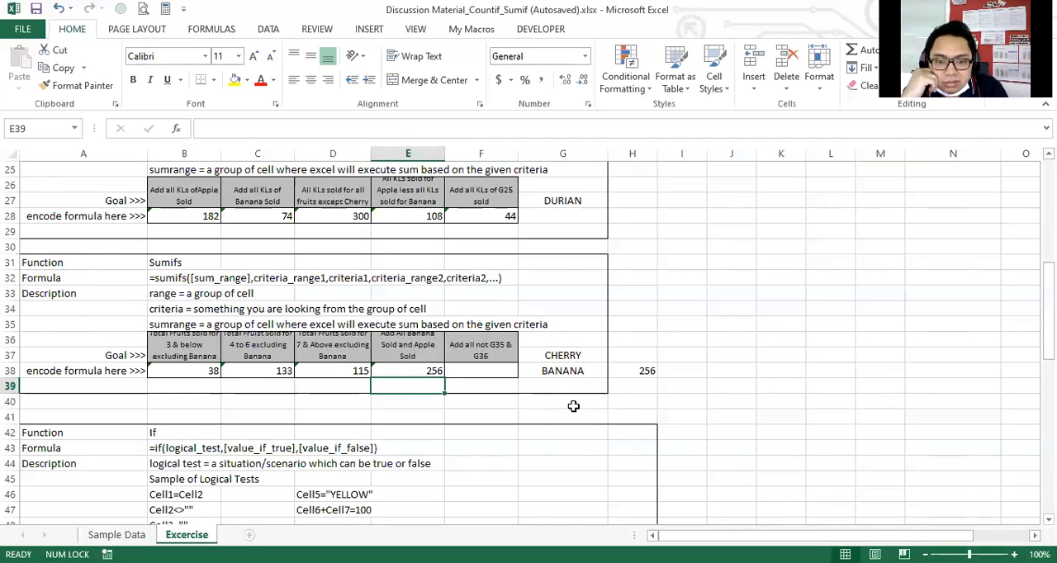
Compare the SUMIFS result in E38 with the reference value in H38.
{"action": "double_click", "coordinate": [430, 368]}
{"action": "key", "text": "Escape"}
{"action": "double_click", "coordinate": [669, 370]}
{"action": "left_click", "coordinate": [641, 368]}
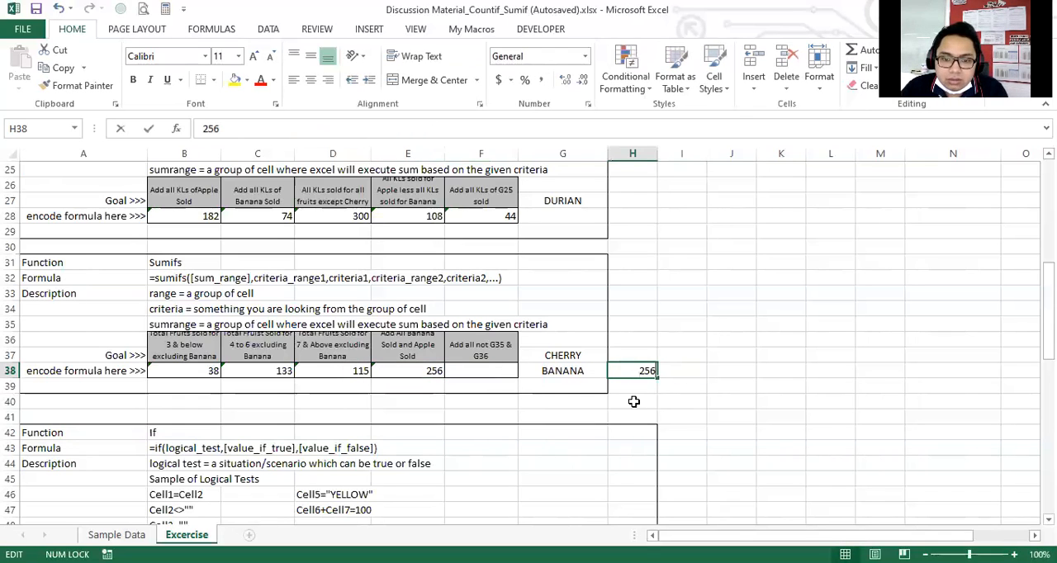
{"action": "key", "text": "Delete"}
{"action": "left_click", "coordinate": [567, 401]}
{"action": "left_click", "coordinate": [648, 370]}
{"action": "left_click", "coordinate": [648, 387]}
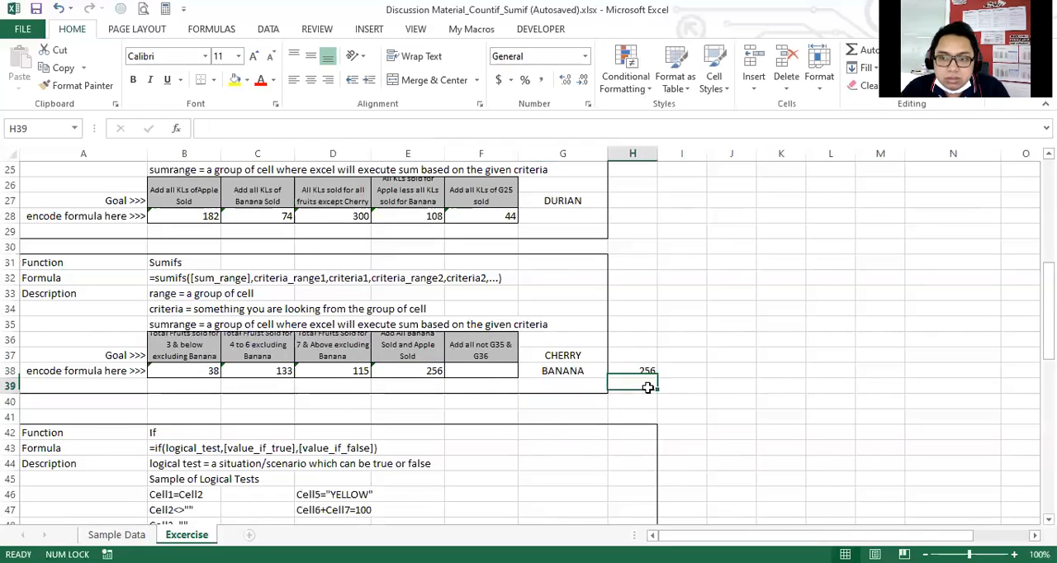
{"action": "left_click", "coordinate": [531, 416]}
{"action": "left_click", "coordinate": [681, 411]}
{"action": "left_click", "coordinate": [645, 374]}
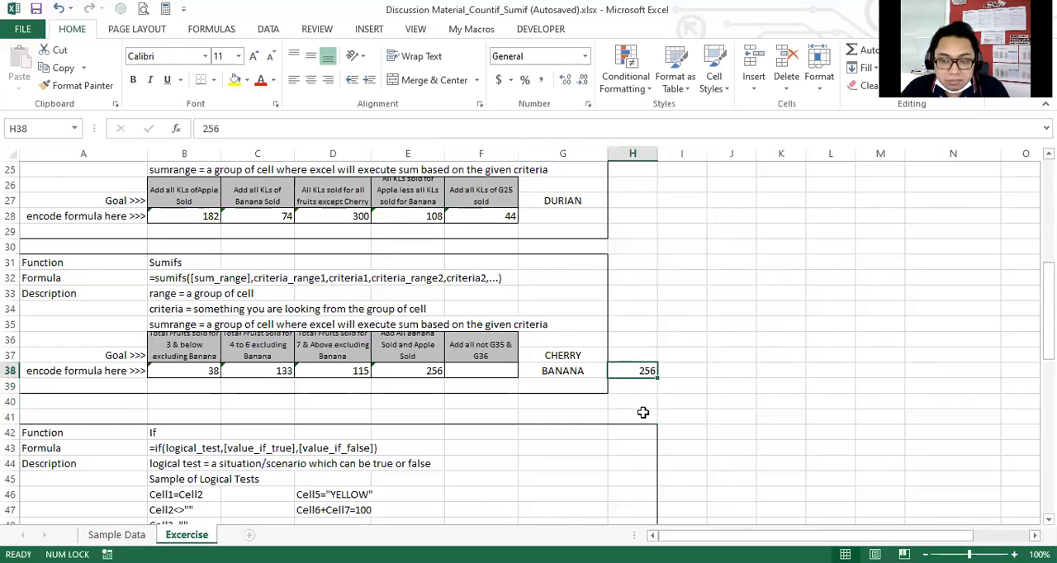
{"action": "left_click", "coordinate": [506, 400]}
{"action": "left_click", "coordinate": [406, 369]}
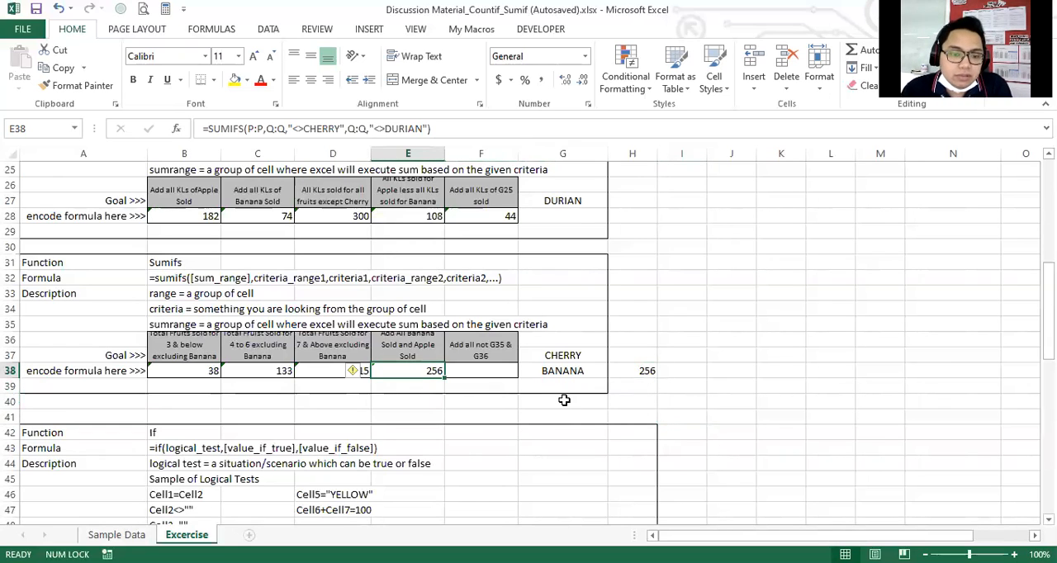
Clear the reference value from cell H38.
{"action": "key", "text": "Right"}
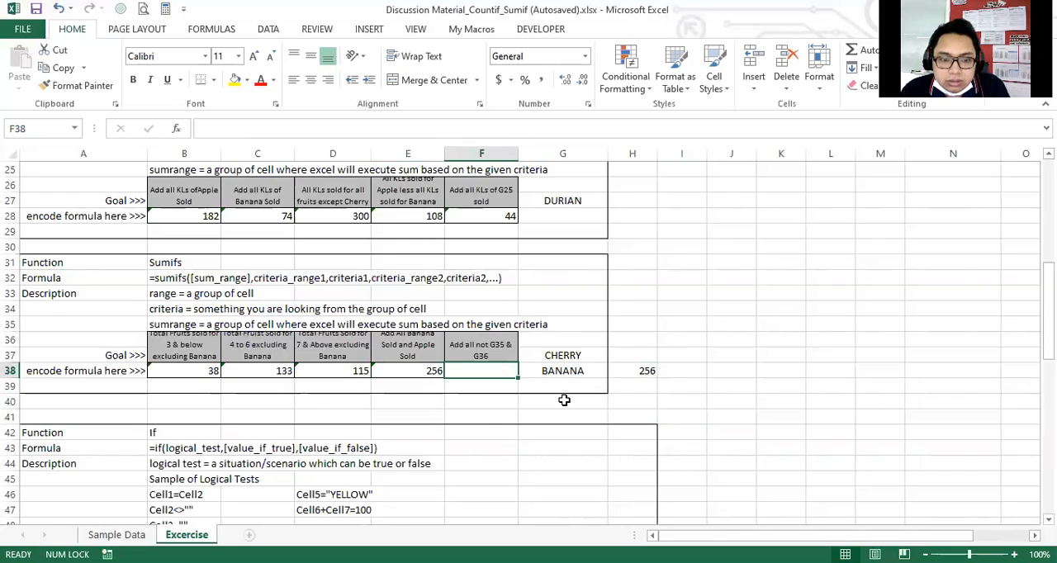
{"action": "left_click", "coordinate": [636, 370]}
{"action": "key", "text": "Delete"}
Start a SUMIFS formula in F38 with P:P as the sum range and the Fruits column Q:Q as the first criteria range.
{"action": "key", "text": "Left"}
{"action": "key", "text": "Left"}
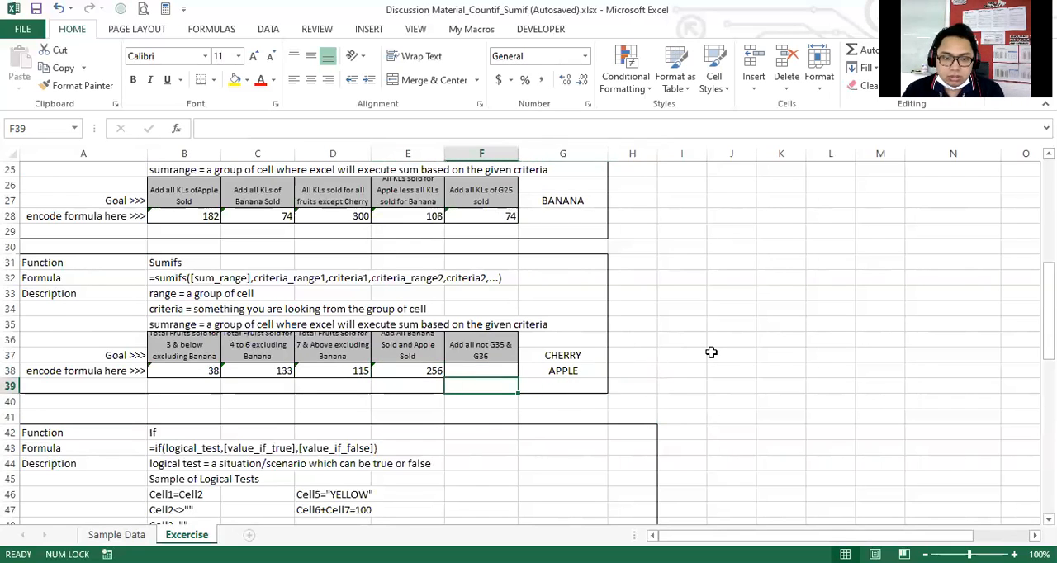
{"action": "key", "text": "Right"}
{"action": "key", "text": "Left"}
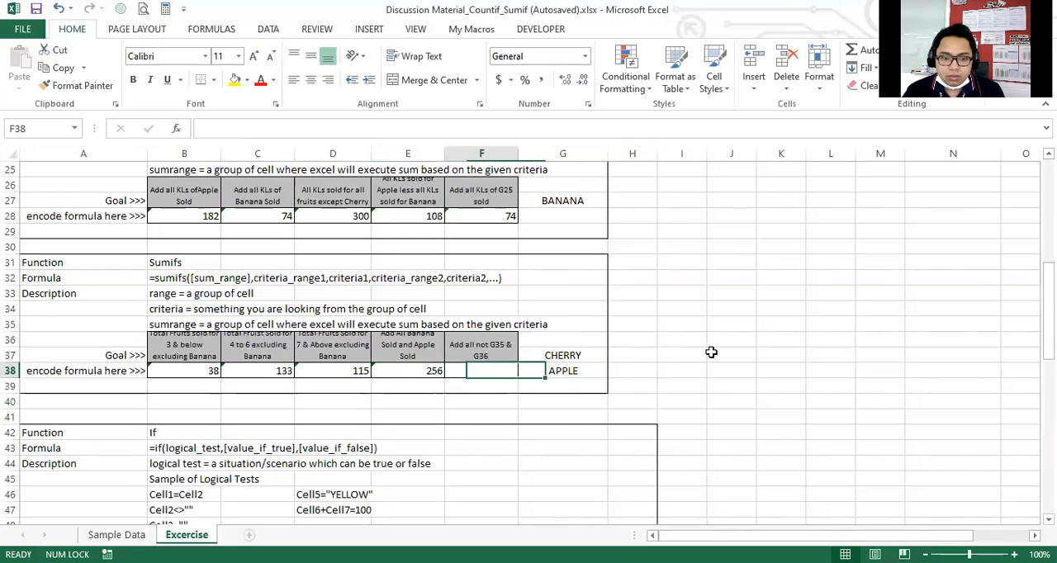
{"action": "type", "text": "="}
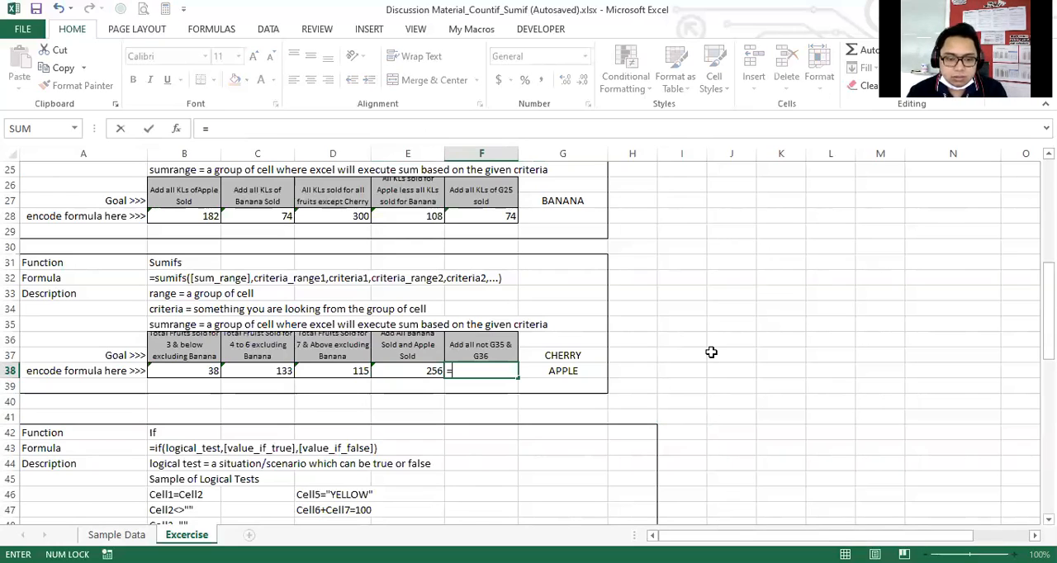
{"action": "type", "text": "sumifs("}
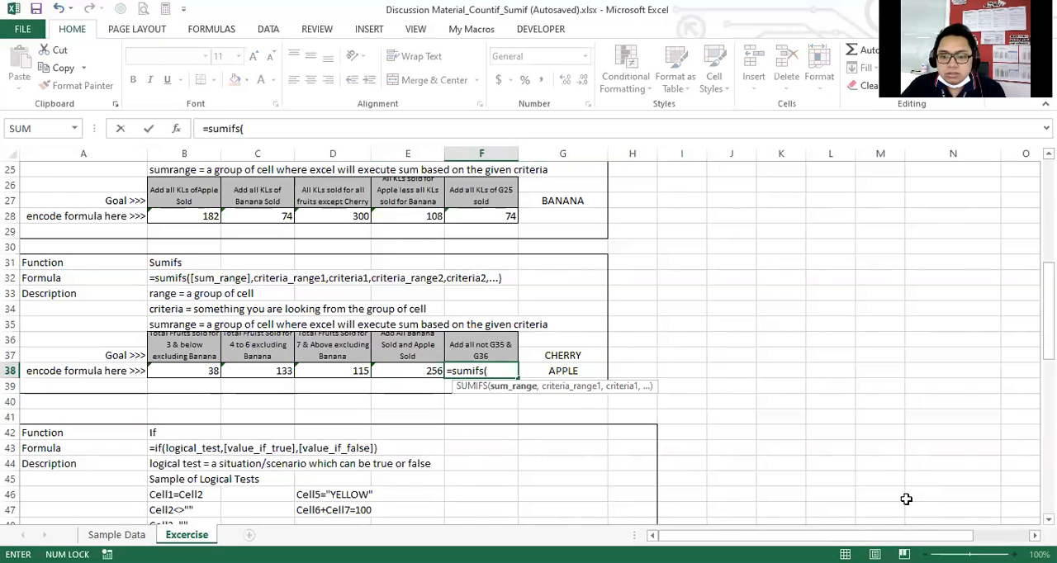
{"action": "scroll", "coordinate": [793, 297], "scroll_direction": "right", "scroll_amount": 3}
{"action": "left_click", "coordinate": [799, 153]}
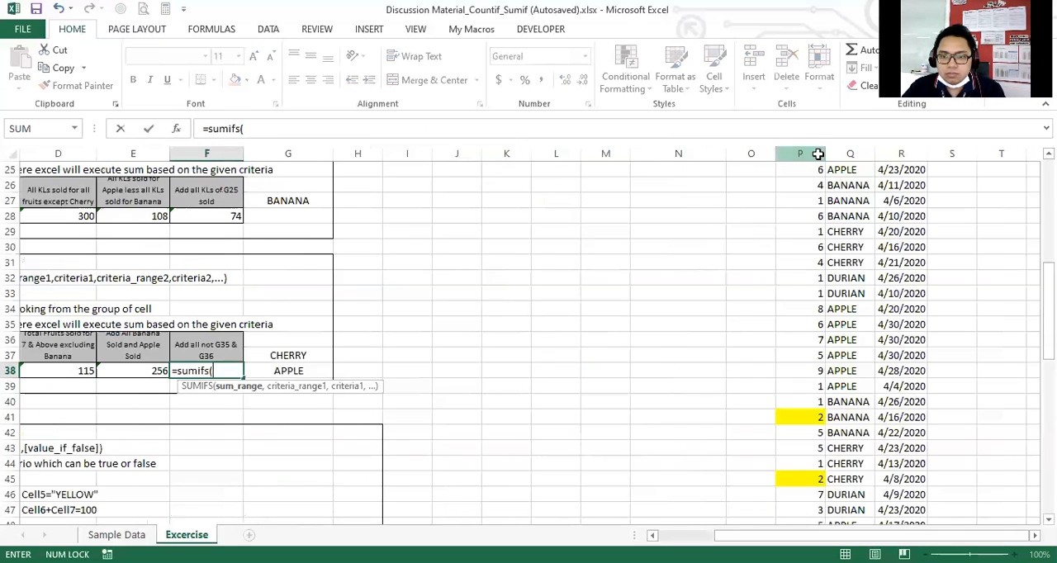
{"action": "type", "text": ","}
{"action": "left_click", "coordinate": [844, 153]}
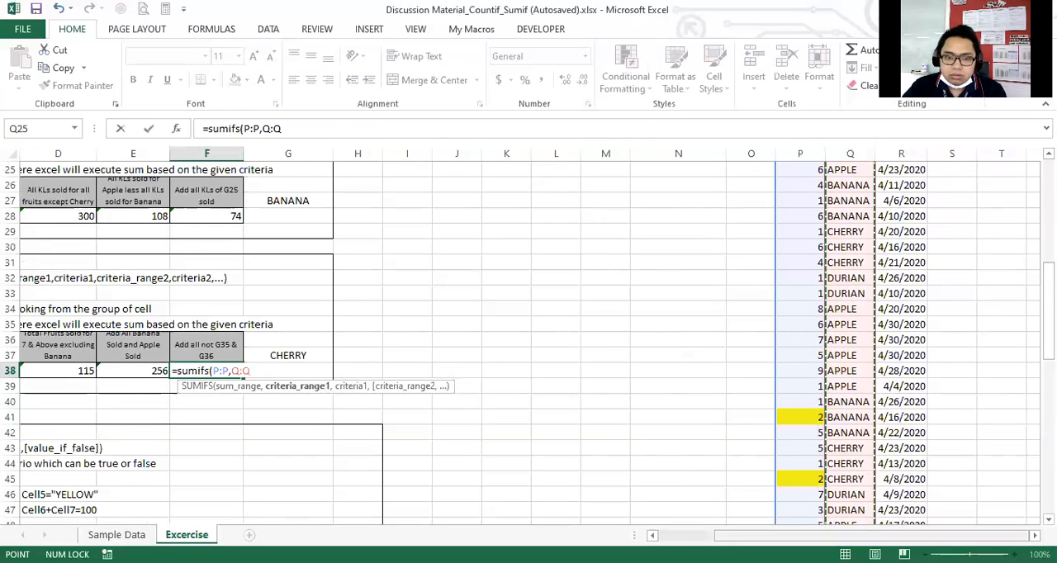
{"action": "scroll", "coordinate": [371, 334], "scroll_direction": "left", "scroll_amount": 3}
{"action": "type", "text": ","}
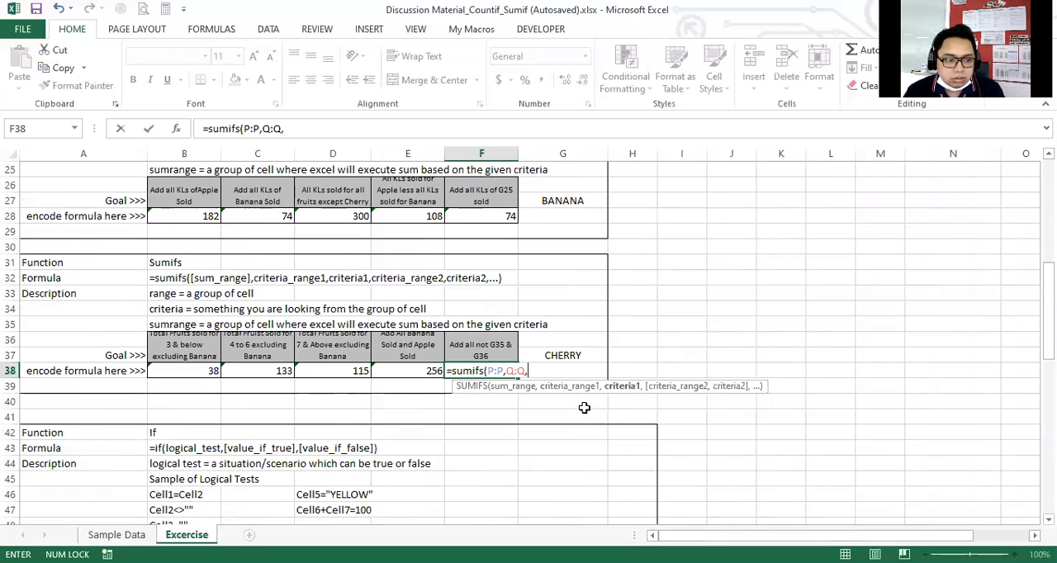
{"action": "type", "text": "g36"}
{"action": "key", "text": "BackSpace"}
{"action": "type", "text": "7"}
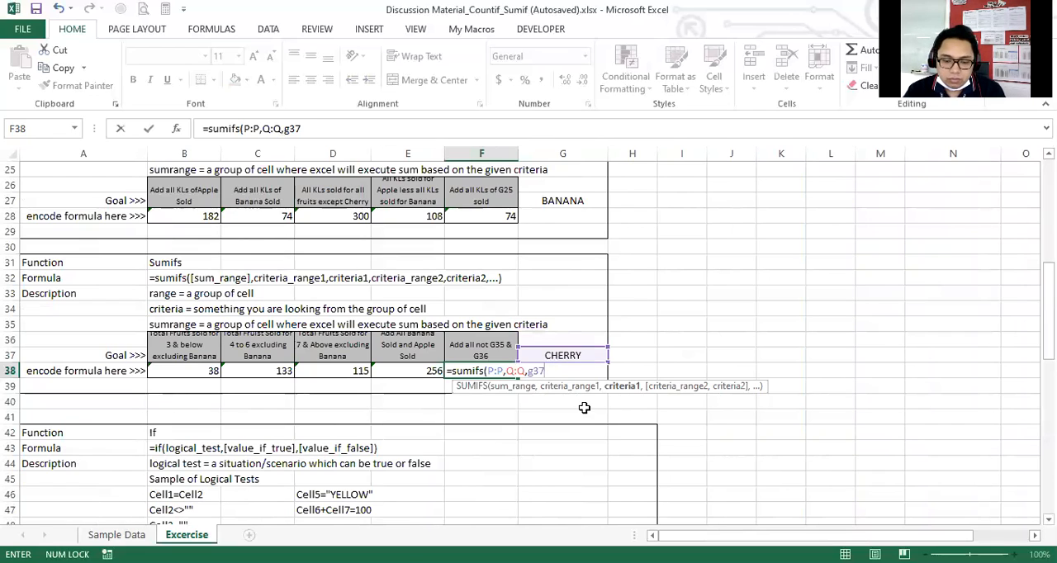
{"action": "key", "text": "BackSpace"}
{"action": "key", "text": "BackSpace"}
{"action": "key", "text": "BackSpace"}
Add "<>g37" in quotation marks as the first criterion of the F38 formula.
{"action": "type", "text": "\""}
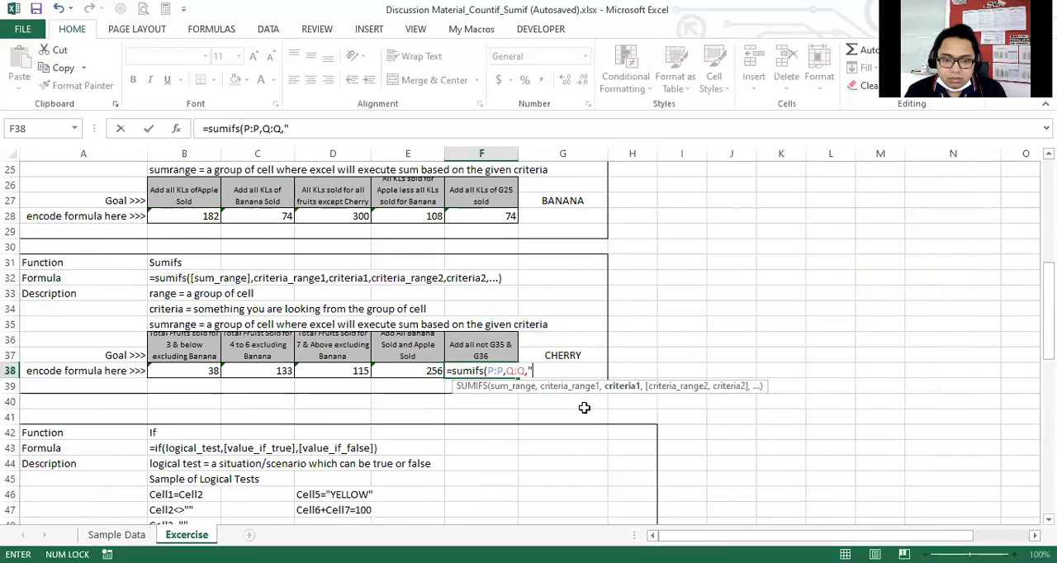
{"action": "type", "text": "<>"}
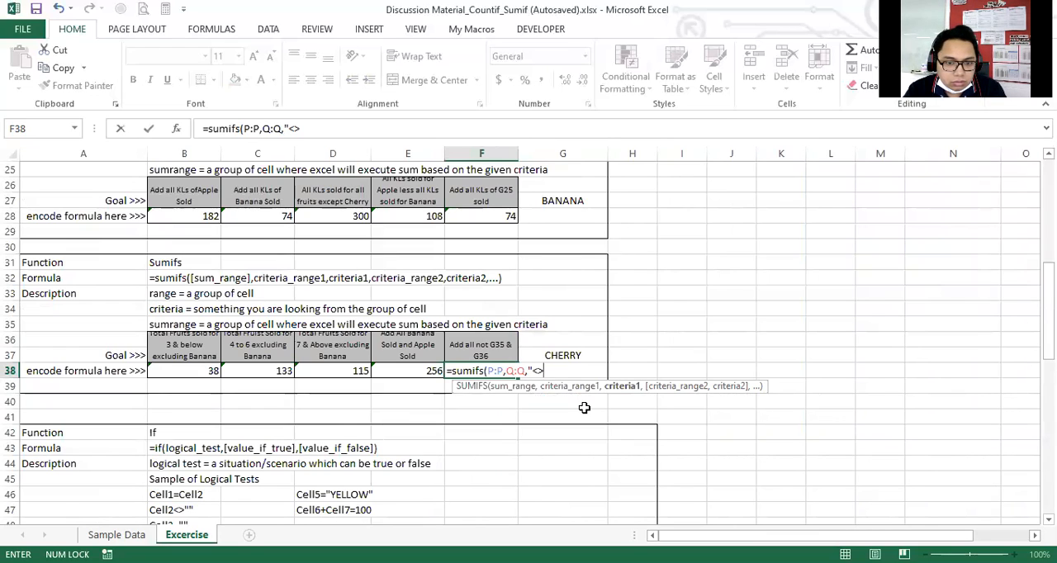
{"action": "type", "text": "g37"}
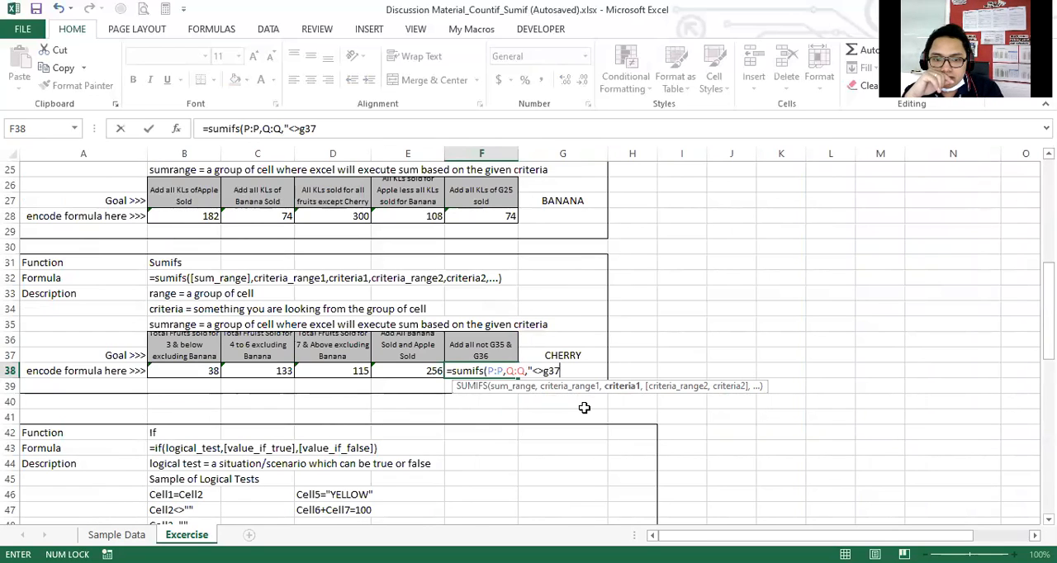
{"action": "type", "text": "\""}
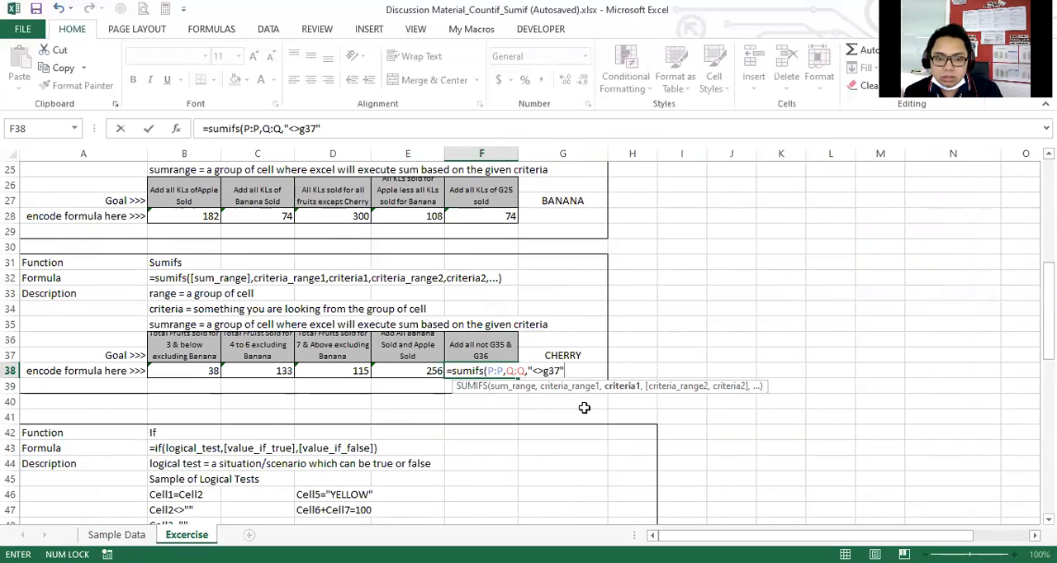
Use the Fruits column Q:Q as the second criteria range in the F38 formula.
{"action": "type", "text": ","}
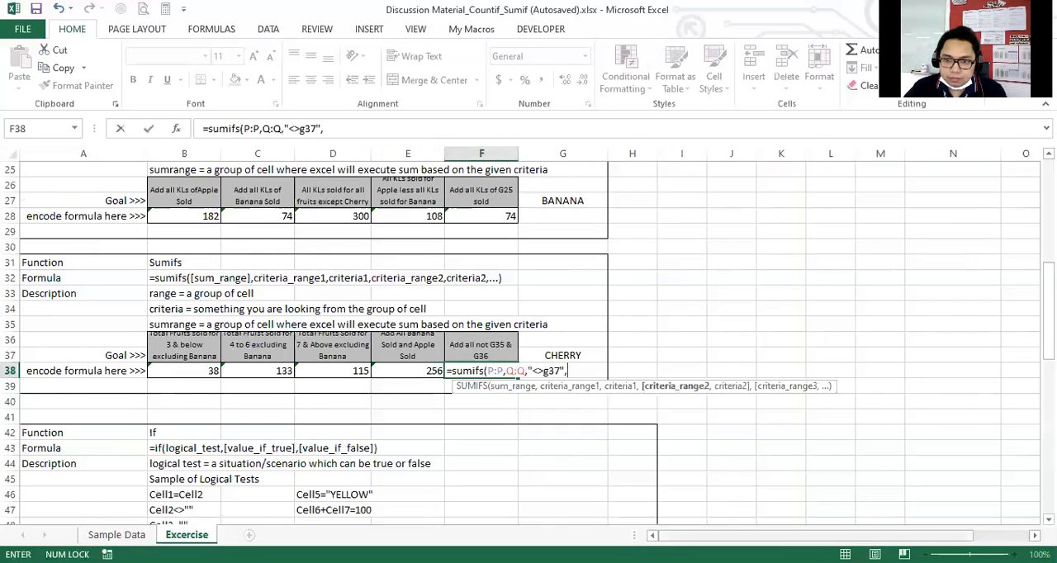
{"action": "scroll", "coordinate": [889, 314], "scroll_direction": "up", "scroll_amount": 8}
{"action": "scroll", "coordinate": [889, 314], "scroll_direction": "right", "scroll_amount": 1}
{"action": "left_click", "coordinate": [851, 153]}
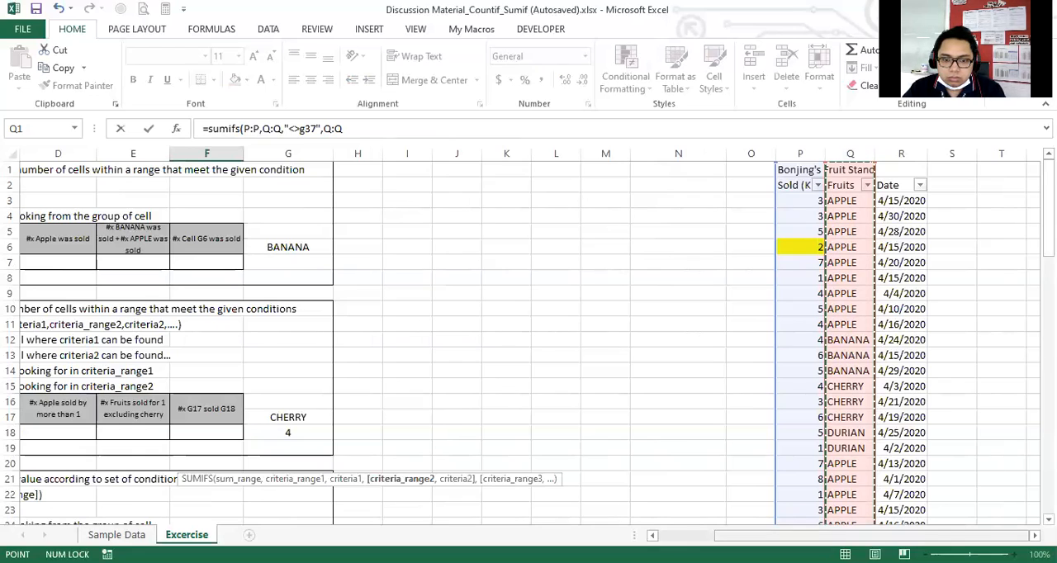
{"action": "scroll", "coordinate": [711, 445], "scroll_direction": "down", "scroll_amount": 7}
{"action": "scroll", "coordinate": [711, 444], "scroll_direction": "left", "scroll_amount": 1}
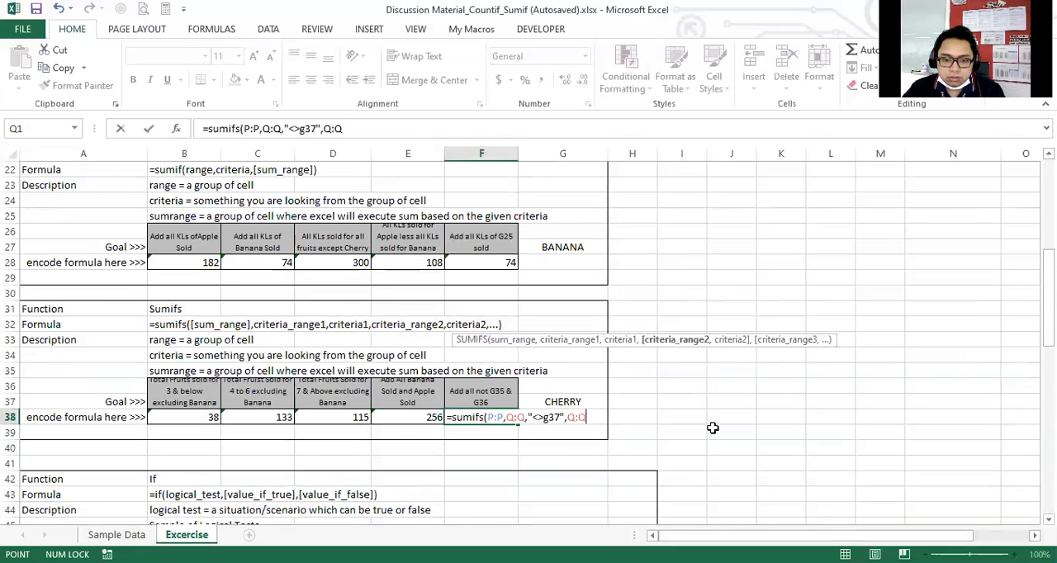
Add "<>g38" as the second criterion, close the SUMIFS and enter the F38 formula.
{"action": "type", "text": ",\"<>"}
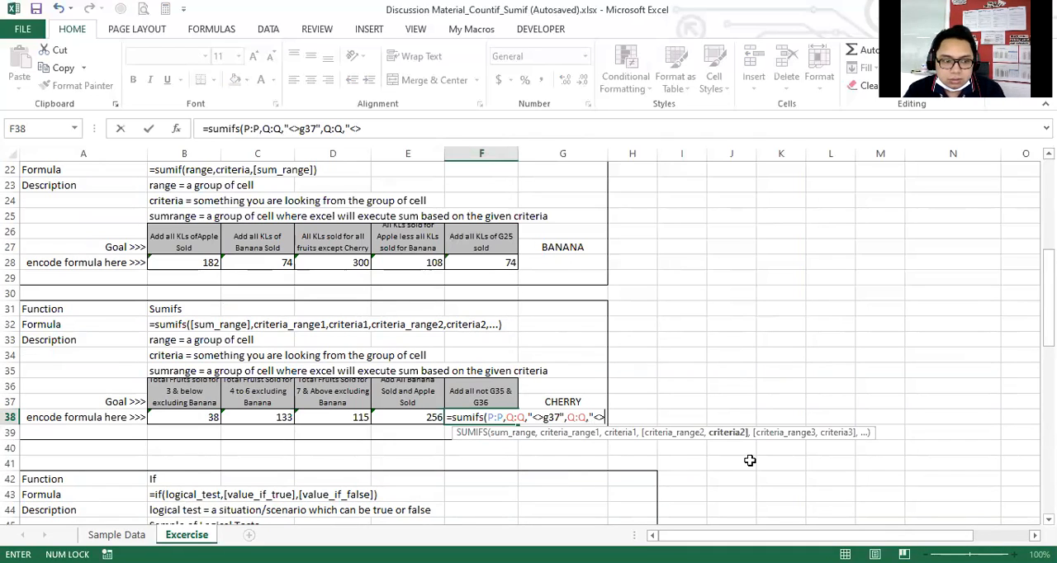
{"action": "type", "text": "3"}
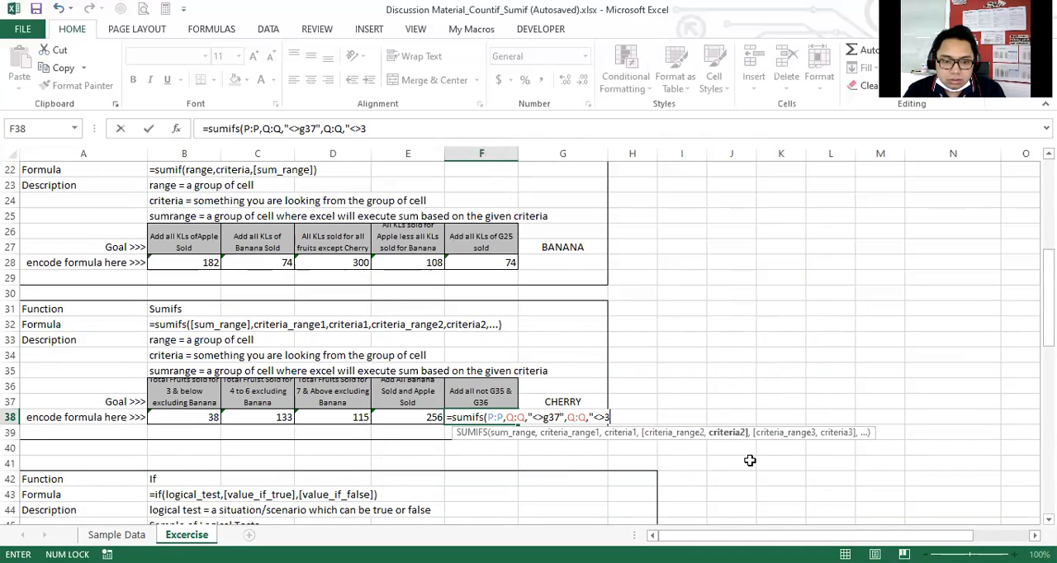
{"action": "key", "text": "BackSpace"}
{"action": "type", "text": "g38\")"}
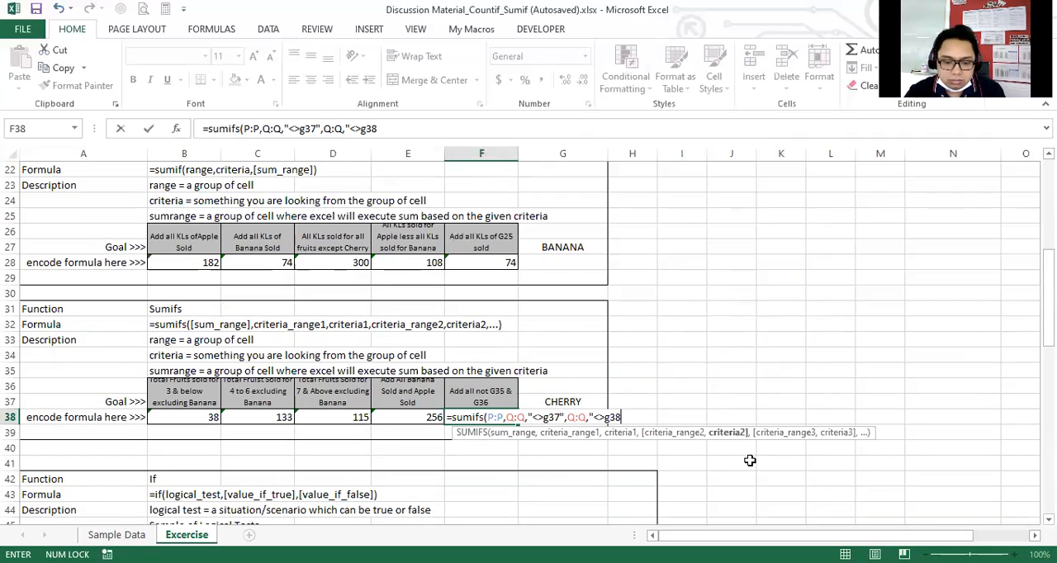
{"action": "type", "text": "\""}
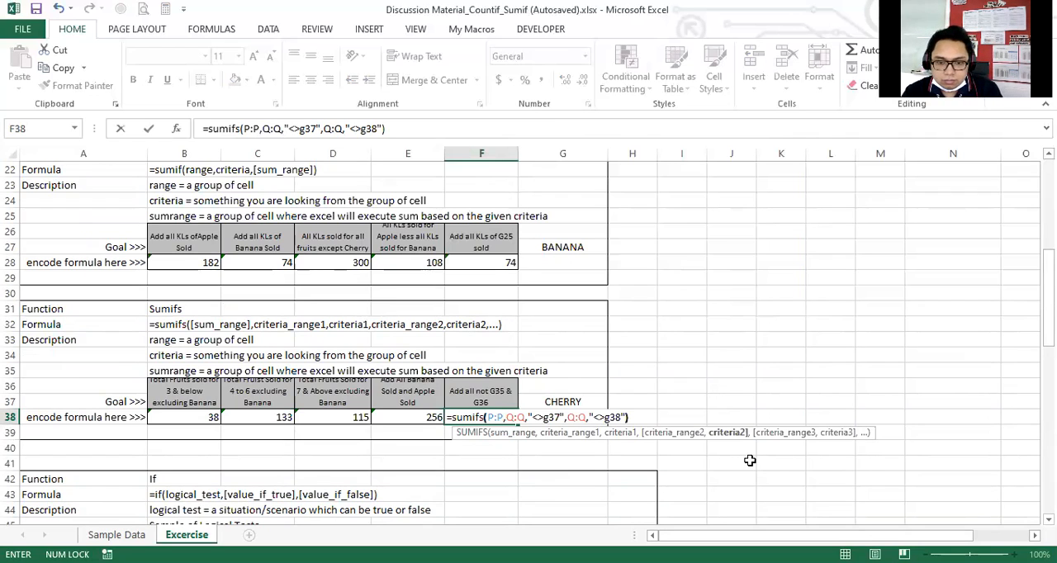
{"action": "key", "text": "End"}
{"action": "key", "text": "Return"}
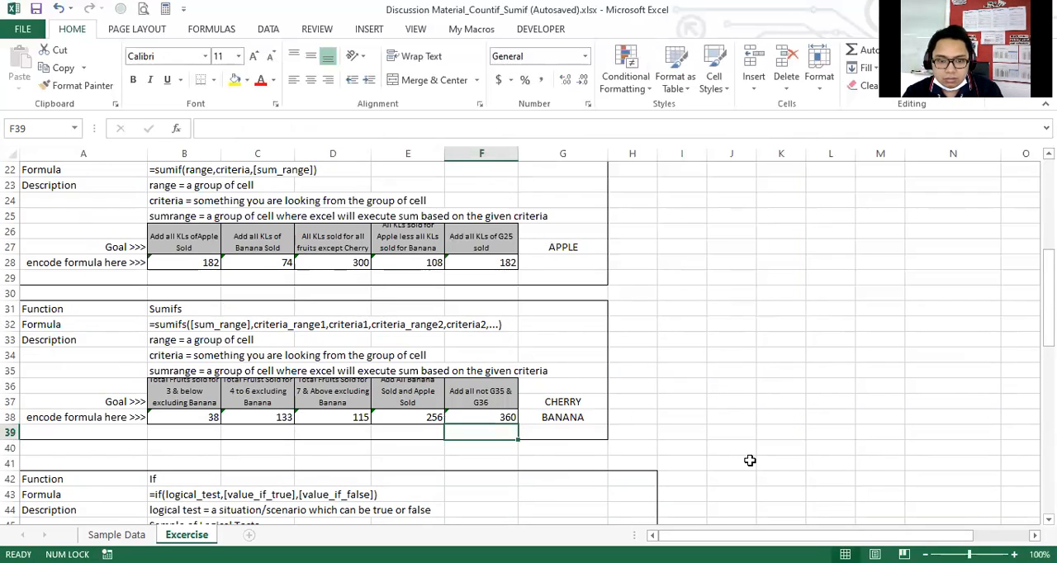
Review the F38 formula and look through the fruit sales data in columns P to R.
{"action": "key", "text": "Up"}
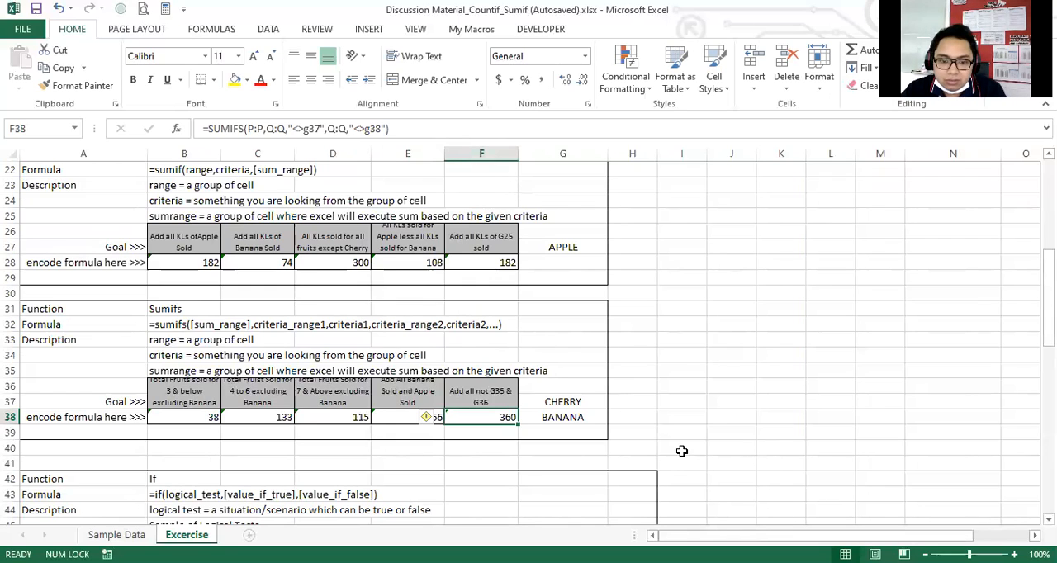
{"action": "left_click", "coordinate": [637, 422]}
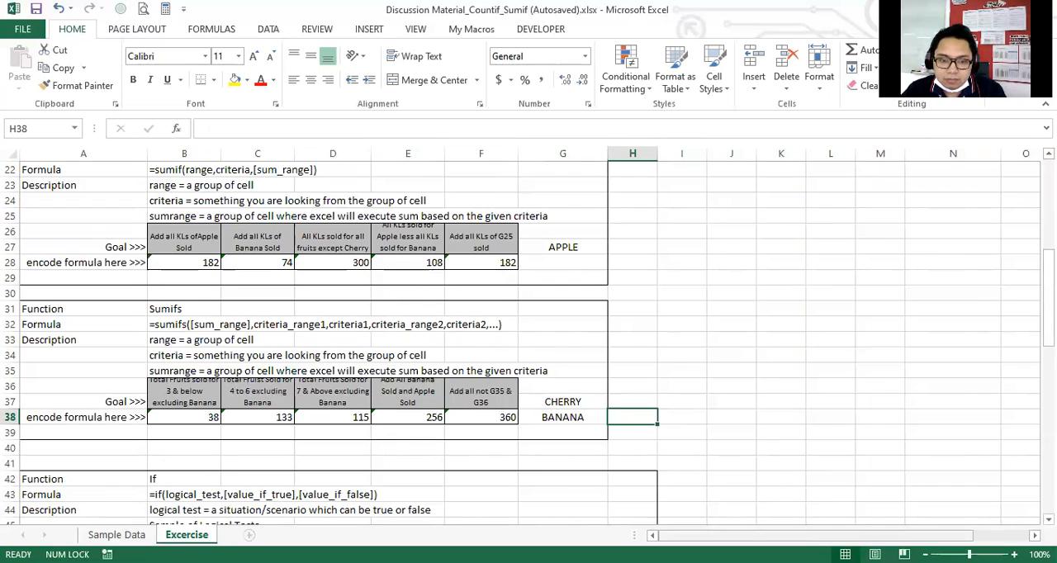
{"action": "scroll", "coordinate": [780, 393], "scroll_direction": "right", "scroll_amount": 3}
{"action": "scroll", "coordinate": [802, 239], "scroll_direction": "up", "scroll_amount": 7}
{"action": "left_click", "coordinate": [835, 188]}
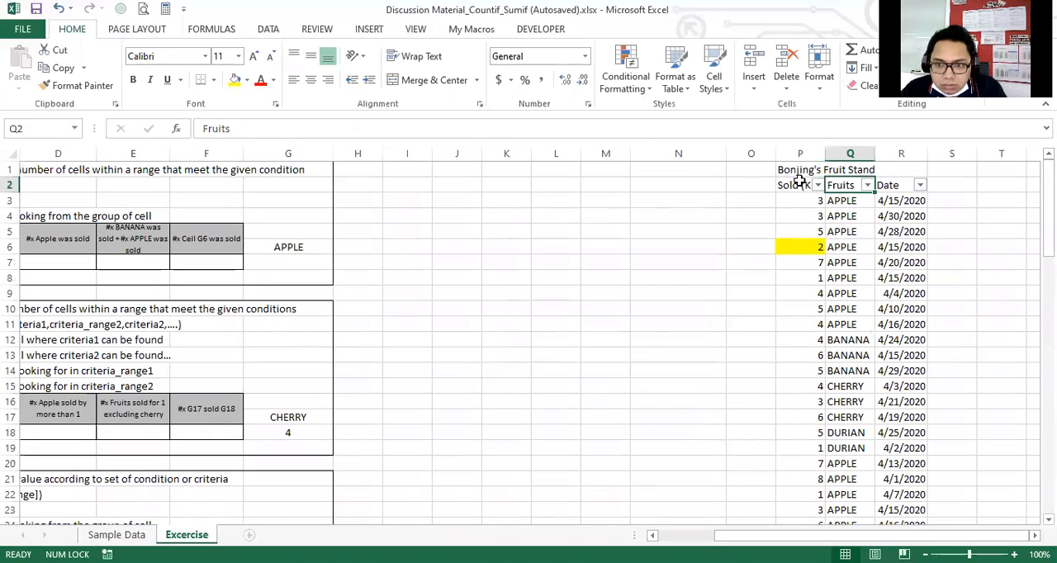
{"action": "left_click", "coordinate": [866, 185]}
{"action": "left_click", "coordinate": [741, 337]}
{"action": "scroll", "coordinate": [567, 340], "scroll_direction": "down", "scroll_amount": 6}
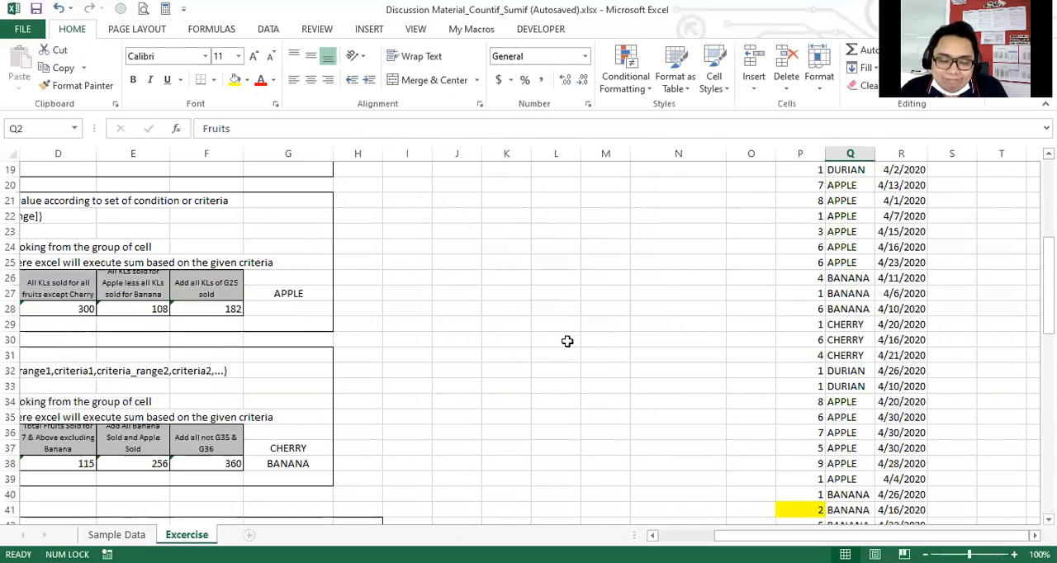
{"action": "scroll", "coordinate": [553, 349], "scroll_direction": "down", "scroll_amount": 1}
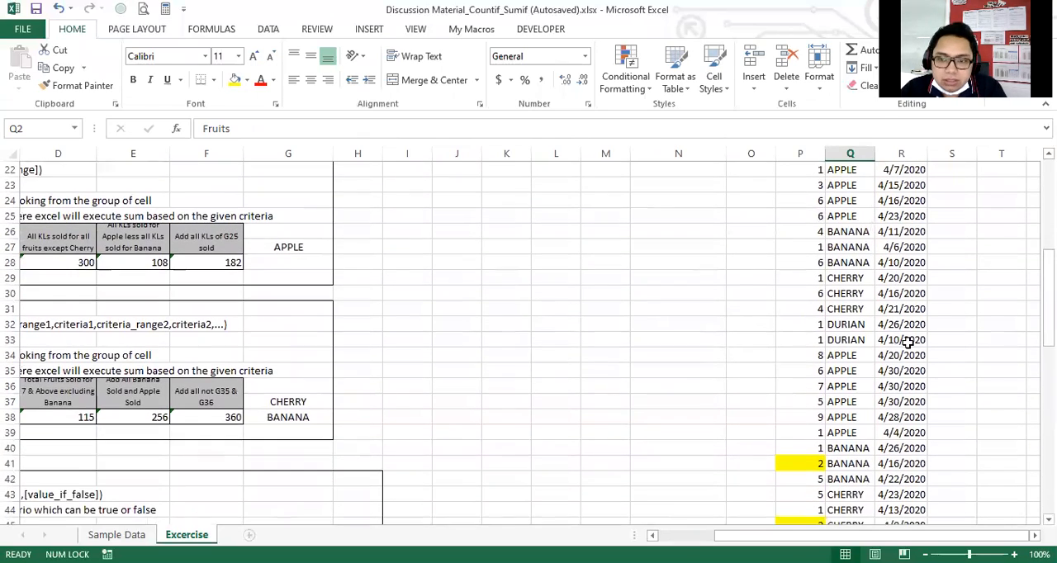
Inspect the formula that supplies the fruit criterion in cell G37.
{"action": "scroll", "coordinate": [405, 424], "scroll_direction": "up", "scroll_amount": 1}
{"action": "left_click", "coordinate": [305, 436]}
{"action": "left_click", "coordinate": [310, 446]}
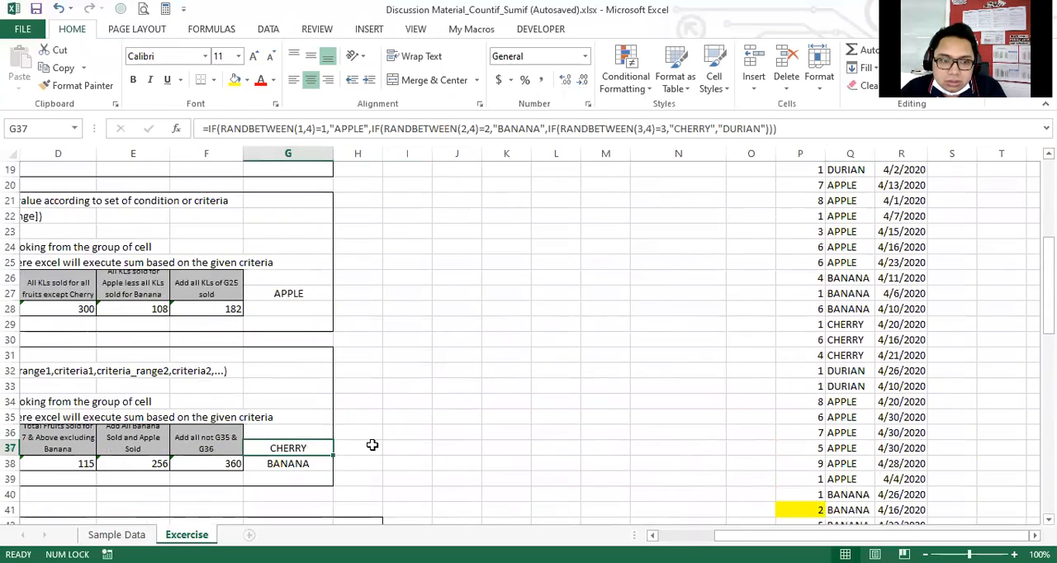
{"action": "scroll", "coordinate": [372, 443], "scroll_direction": "down", "scroll_amount": 1}
{"action": "scroll", "coordinate": [632, 472], "scroll_direction": "left", "scroll_amount": 1}
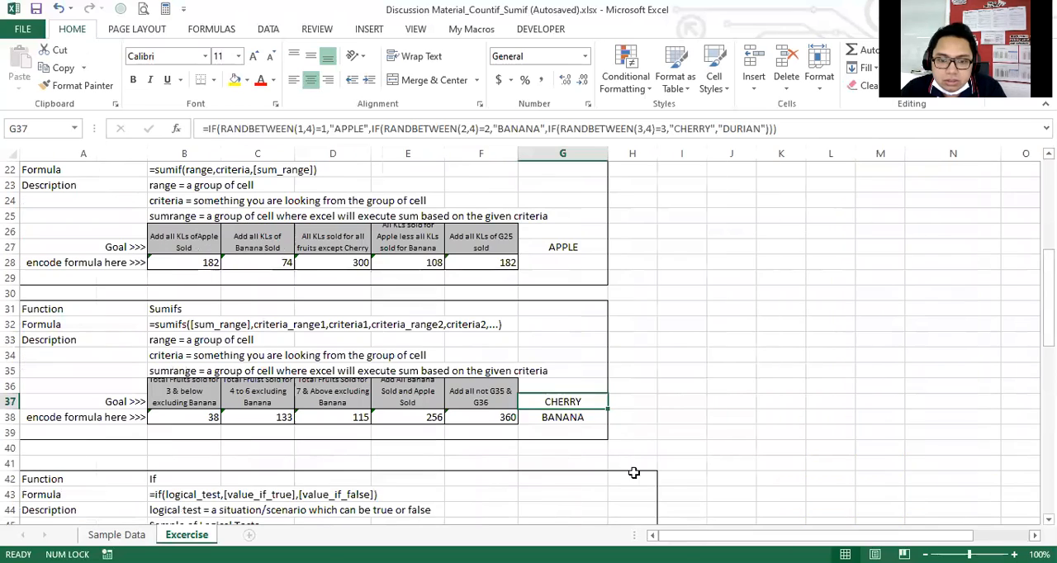
{"action": "left_click", "coordinate": [699, 416]}
{"action": "left_click", "coordinate": [649, 416]}
{"action": "left_click", "coordinate": [650, 406]}
{"action": "left_click", "coordinate": [695, 411]}
{"action": "left_click", "coordinate": [685, 404]}
{"action": "left_click", "coordinate": [688, 428]}
{"action": "left_click", "coordinate": [678, 406]}
{"action": "left_click", "coordinate": [677, 427]}
Start a SUM formula in cell I37 for checking the F38 result.
{"action": "left_click", "coordinate": [678, 407]}
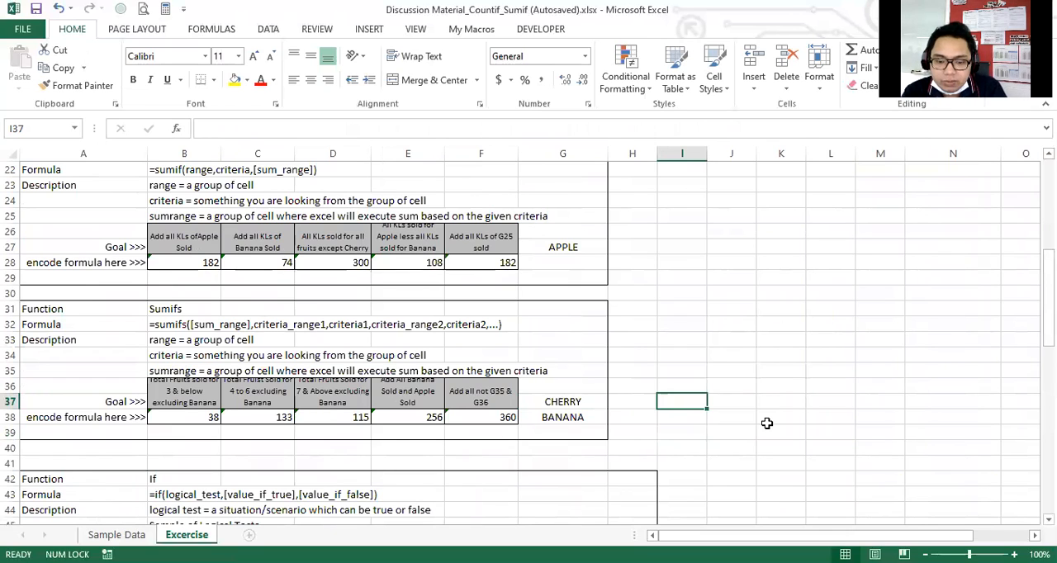
{"action": "type", "text": "="}
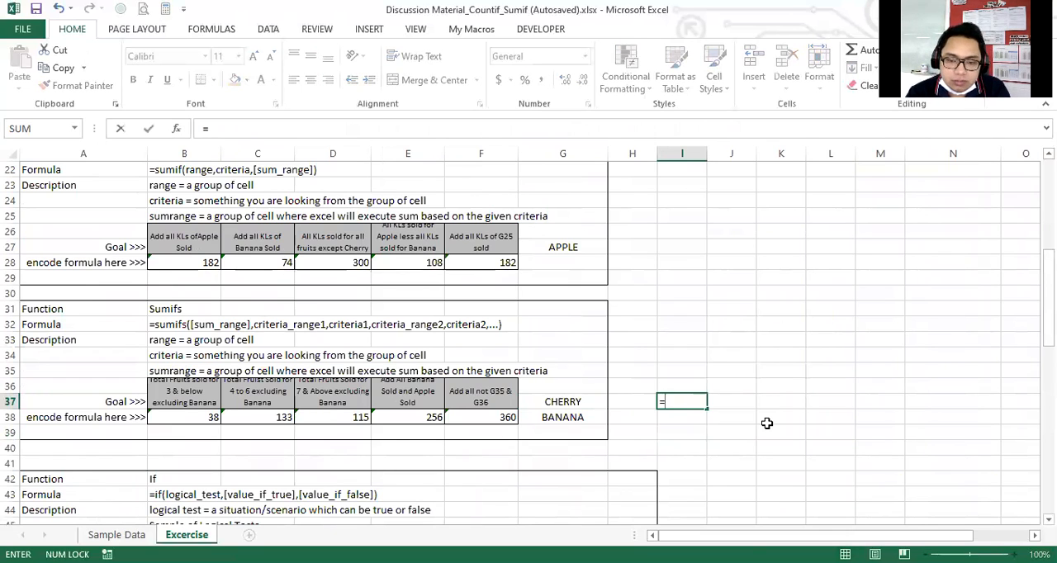
{"action": "type", "text": "su"}
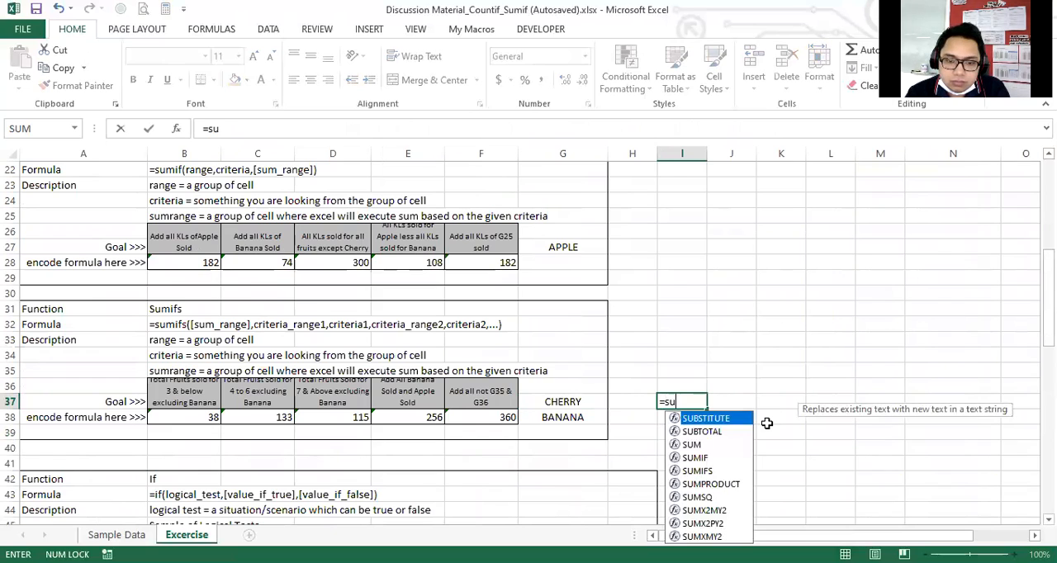
{"action": "type", "text": "mif"}
{"action": "key", "text": "BackSpace"}
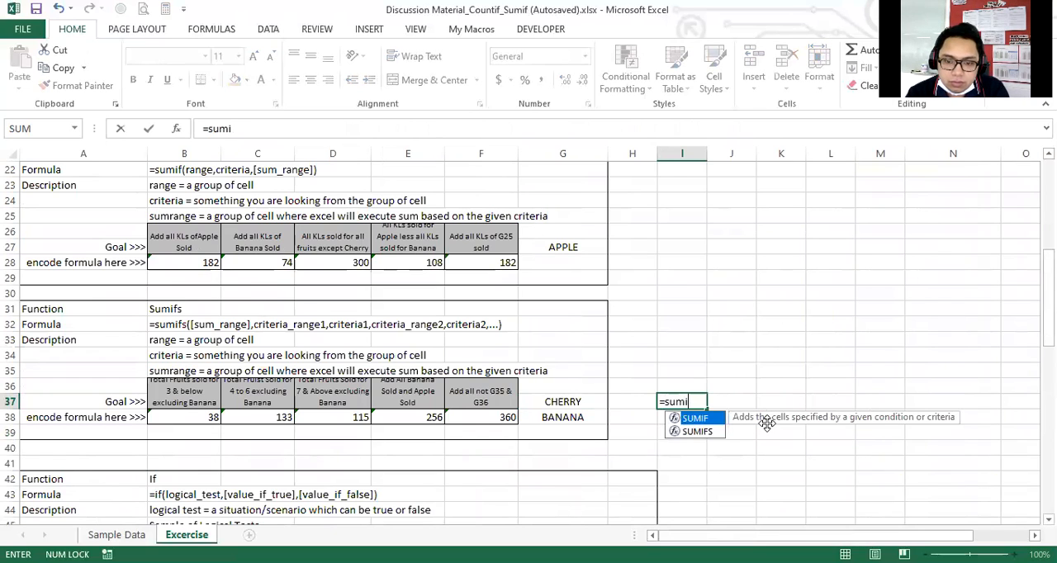
{"action": "key", "text": "BackSpace"}
{"action": "type", "text": "("}
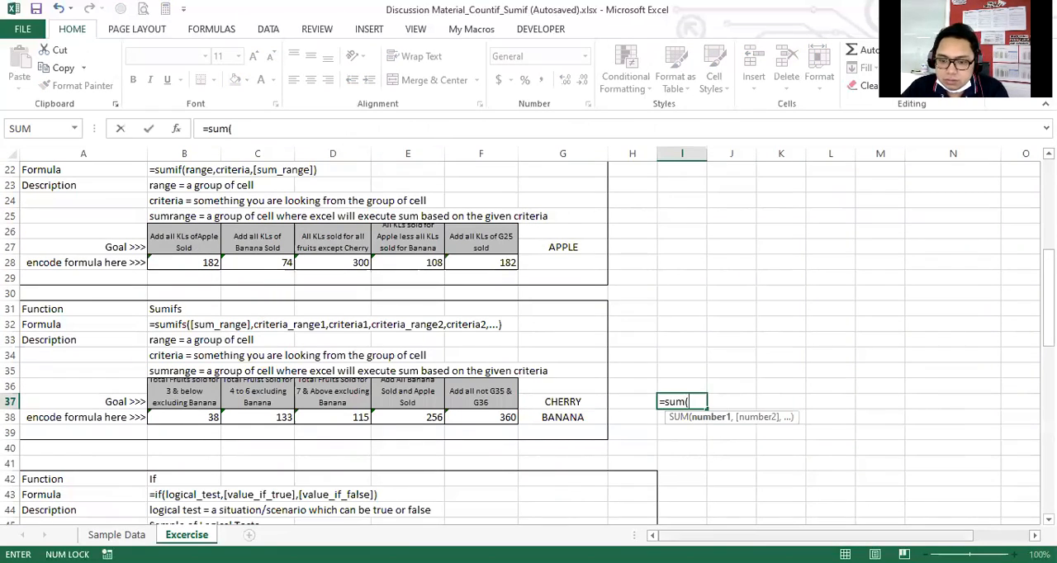
Use the sold quantities in P3:P83 as the SUM range and enter the I37 formula.
{"action": "scroll", "coordinate": [799, 201], "scroll_direction": "up", "scroll_amount": 7}
{"action": "scroll", "coordinate": [799, 201], "scroll_direction": "right", "scroll_amount": 1}
{"action": "left_click", "coordinate": [799, 206]}
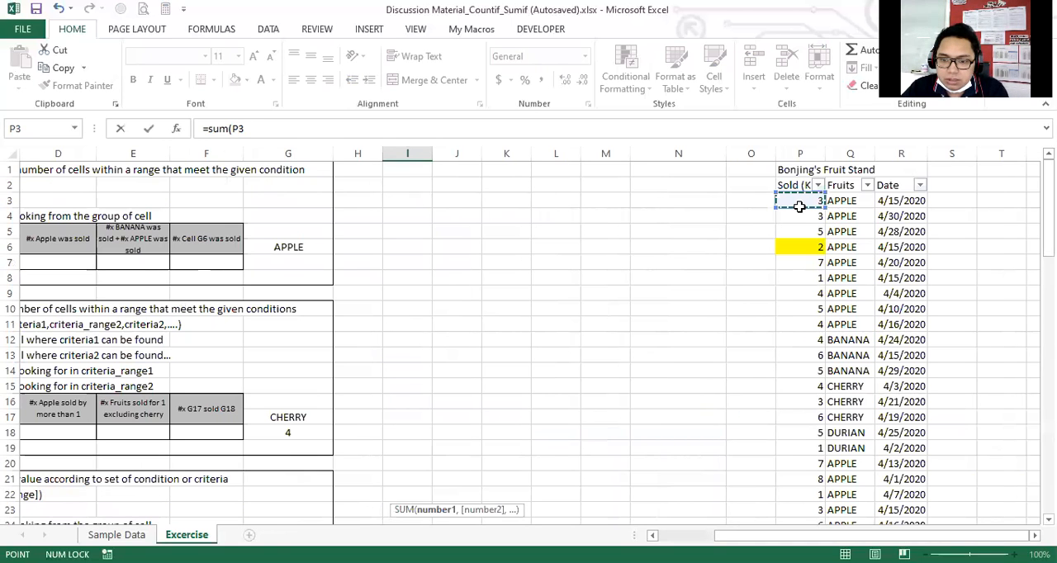
{"action": "key", "text": "ctrl+shift+Down"}
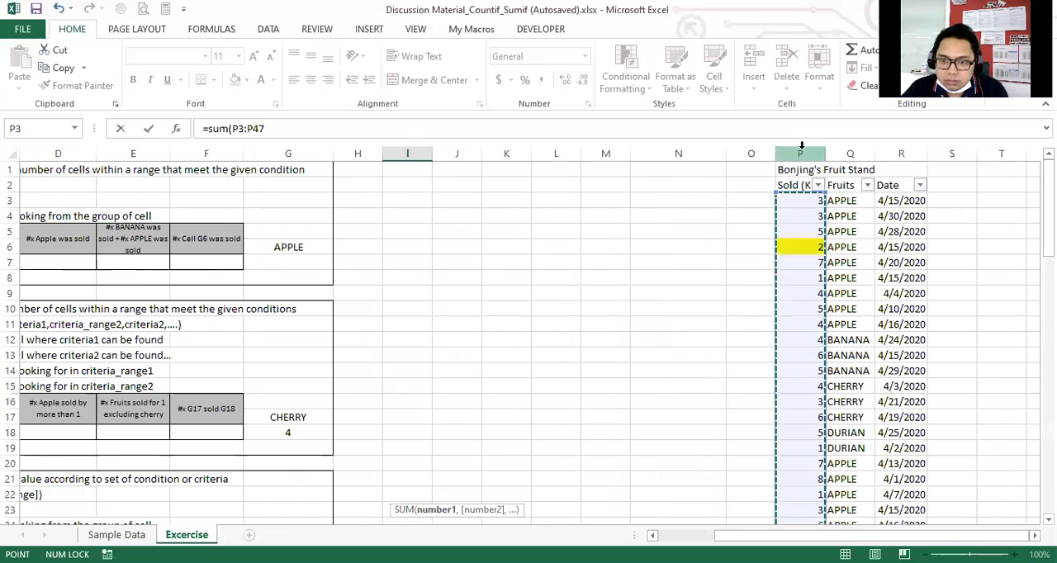
{"action": "left_click", "coordinate": [808, 203]}
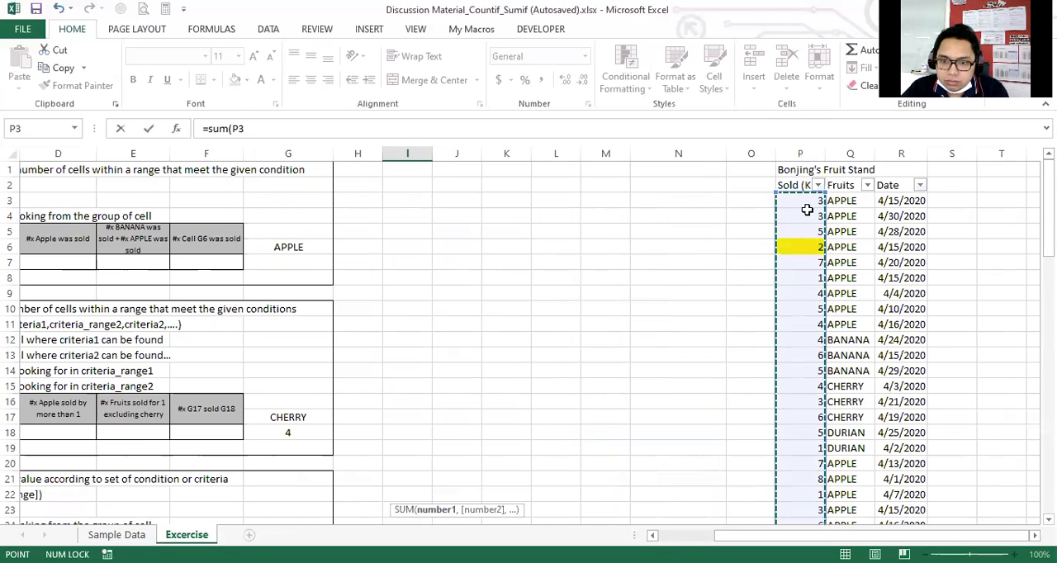
{"action": "left_click_drag", "start_coordinate": [807, 210], "coordinate": [805, 507]}
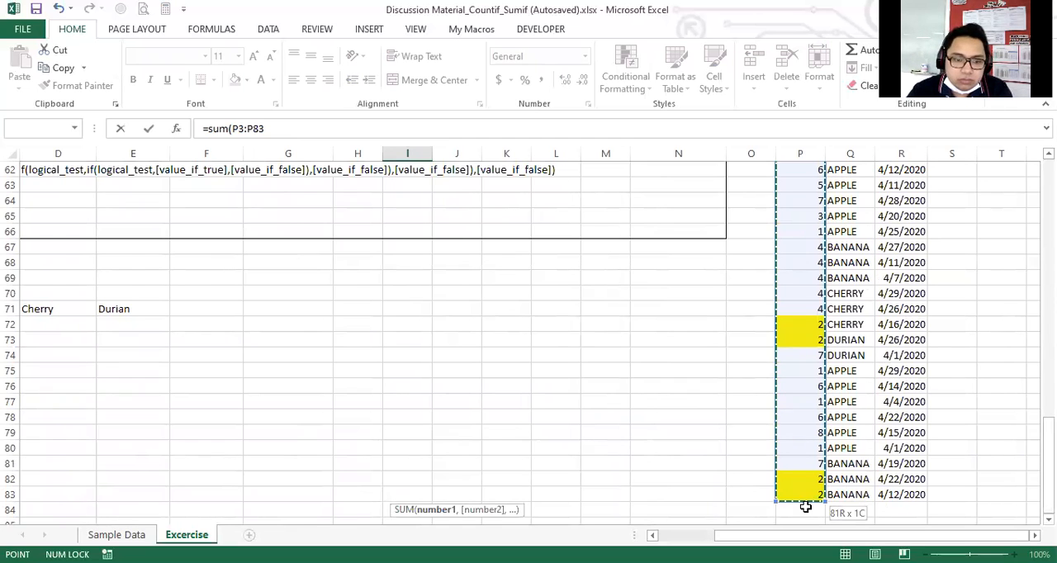
{"action": "key", "text": "Return"}
Compare the I37 total with the F38 result and the fruit sales data.
{"action": "key", "text": "Up"}
{"action": "key", "text": "Left"}
{"action": "key", "text": "Right"}
{"action": "key", "text": "Left"}
{"action": "key", "text": "Right"}
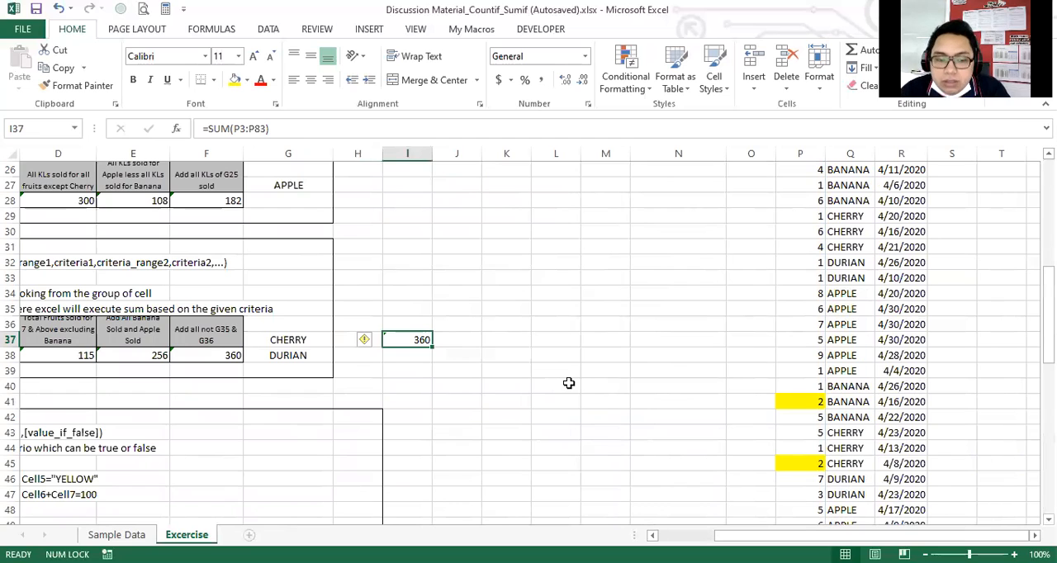
{"action": "scroll", "coordinate": [618, 348], "scroll_direction": "up", "scroll_amount": 9}
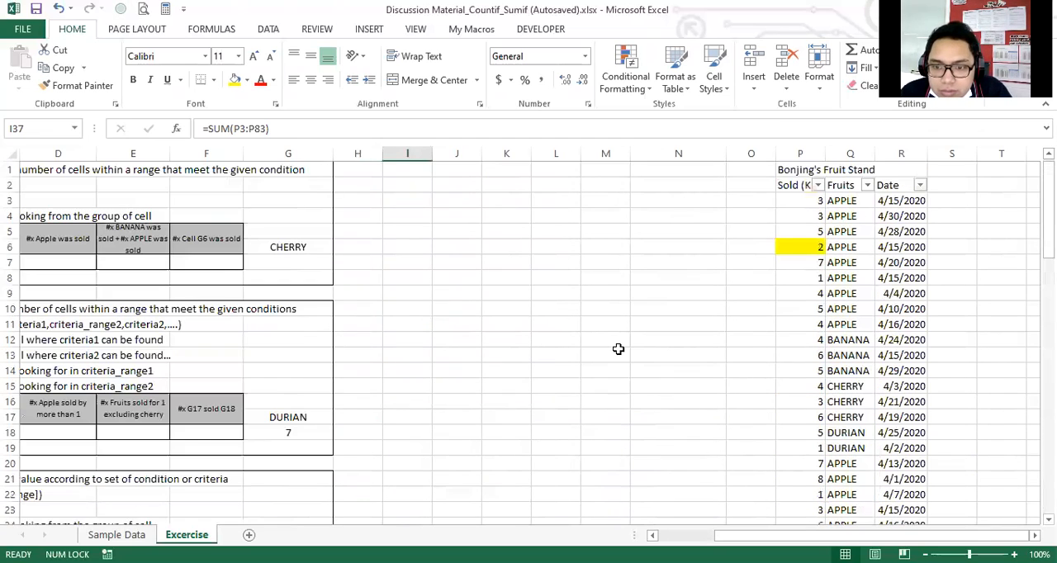
{"action": "scroll", "coordinate": [916, 492], "scroll_direction": "down", "scroll_amount": 4}
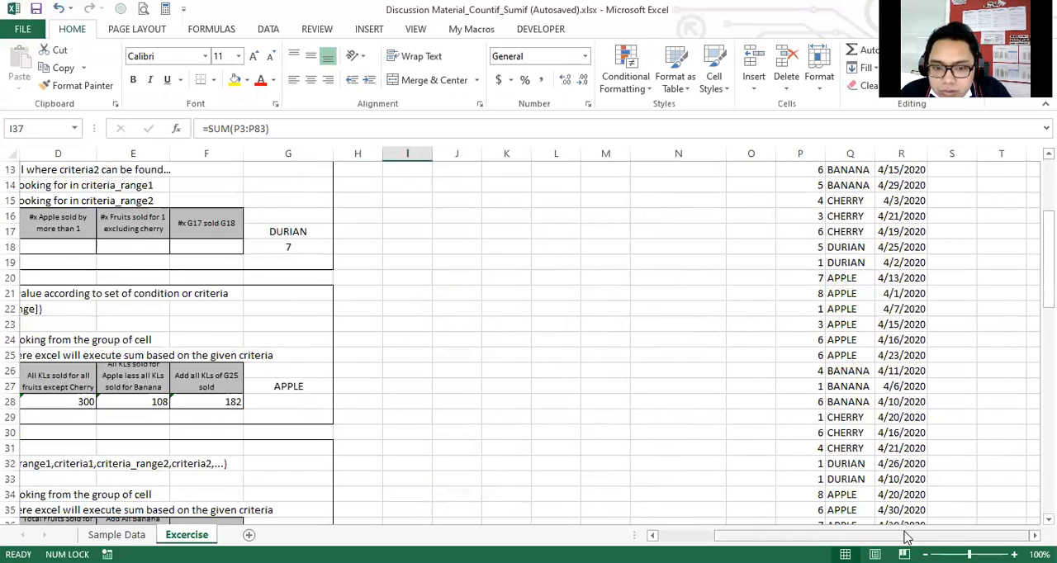
{"action": "left_click_drag", "start_coordinate": [906, 538], "coordinate": [842, 535]}
{"action": "scroll", "coordinate": [665, 438], "scroll_direction": "down", "scroll_amount": 3}
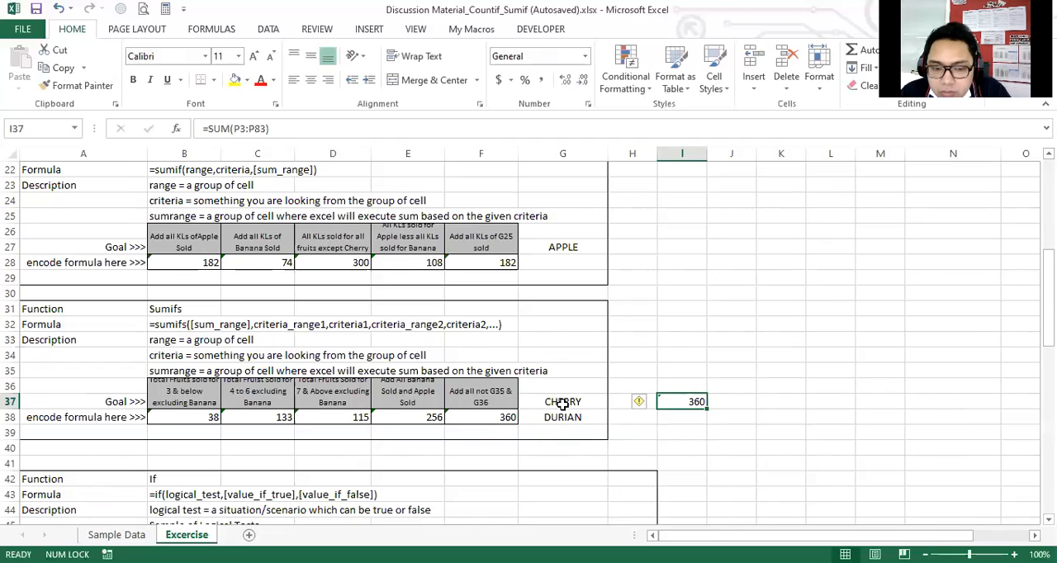
{"action": "left_click", "coordinate": [682, 416]}
{"action": "left_click", "coordinate": [692, 402]}
{"action": "left_click", "coordinate": [487, 418]}
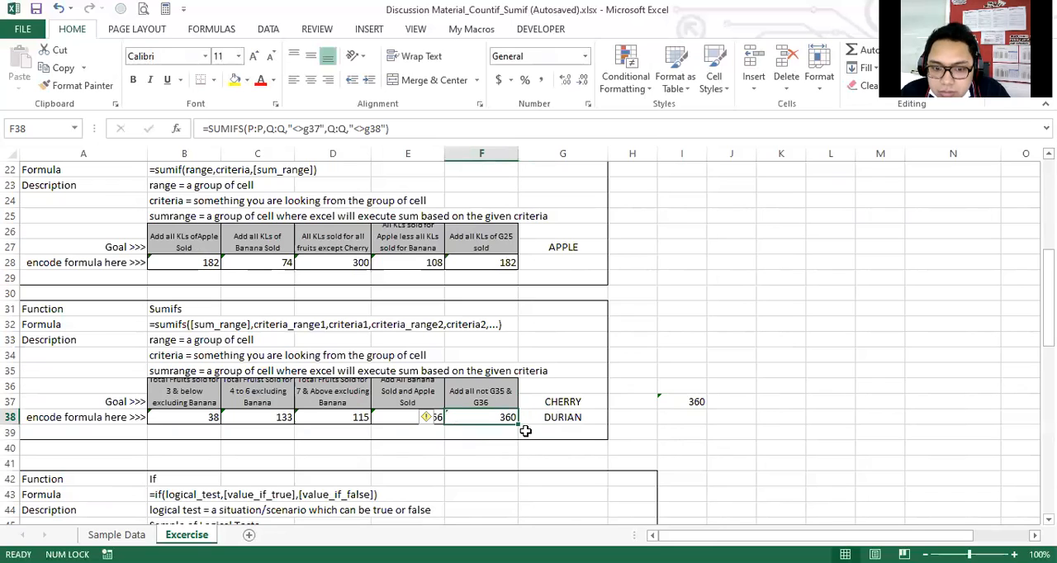
Remove the quotation marks around the first criterion, <>g37, in the F38 formula.
{"action": "key", "text": "F2"}
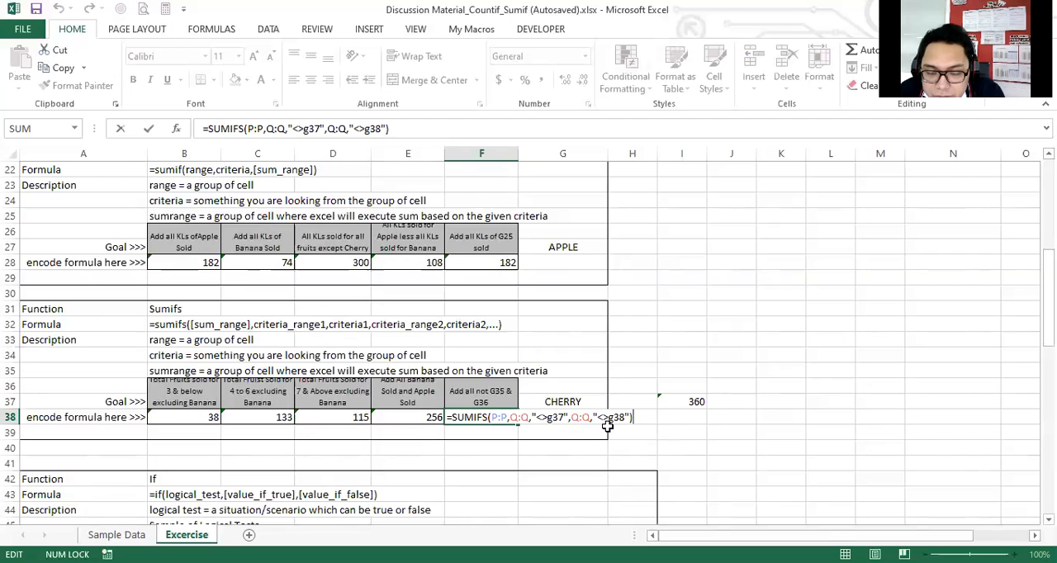
{"action": "left_click", "coordinate": [538, 417]}
{"action": "key", "text": "BackSpace"}
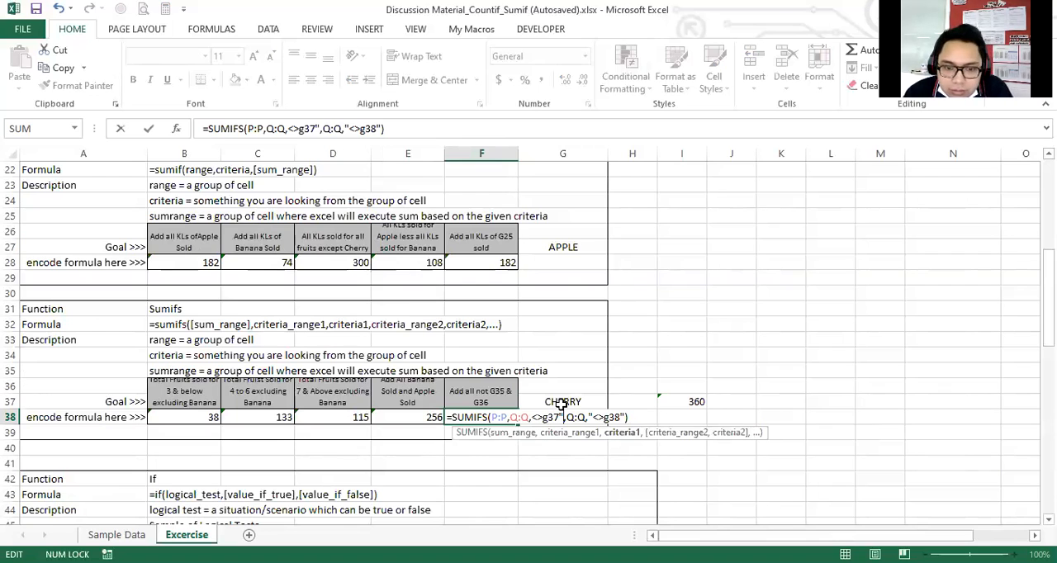
{"action": "key", "text": "Delete"}
Remove the quotation marks around the second criterion, <>g38, and try to enter the F38 formula.
{"action": "key", "text": "Right"}
{"action": "key", "text": "Right"}
{"action": "key", "text": "Right"}
{"action": "key", "text": "Right"}
{"action": "key", "text": "Right"}
{"action": "key", "text": "Right"}
{"action": "key", "text": "Right"}
{"action": "key", "text": "Right"}
{"action": "key", "text": "Right"}
{"action": "key", "text": "Right"}
{"action": "key", "text": "Right"}
{"action": "key", "text": "Delete"}
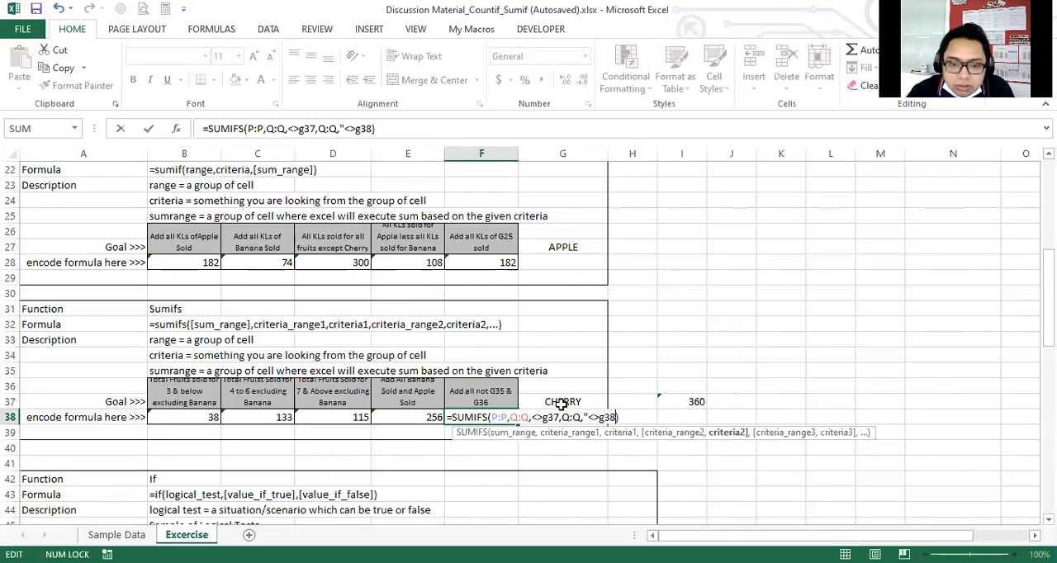
{"action": "key", "text": "Left"}
{"action": "key", "text": "Left"}
{"action": "key", "text": "BackSpace"}
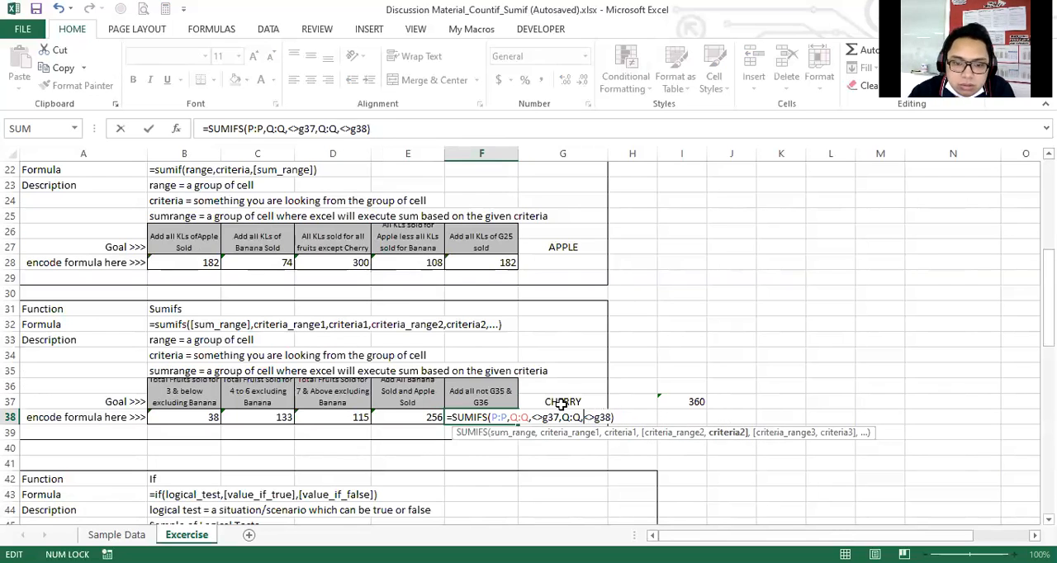
{"action": "key", "text": "Return"}
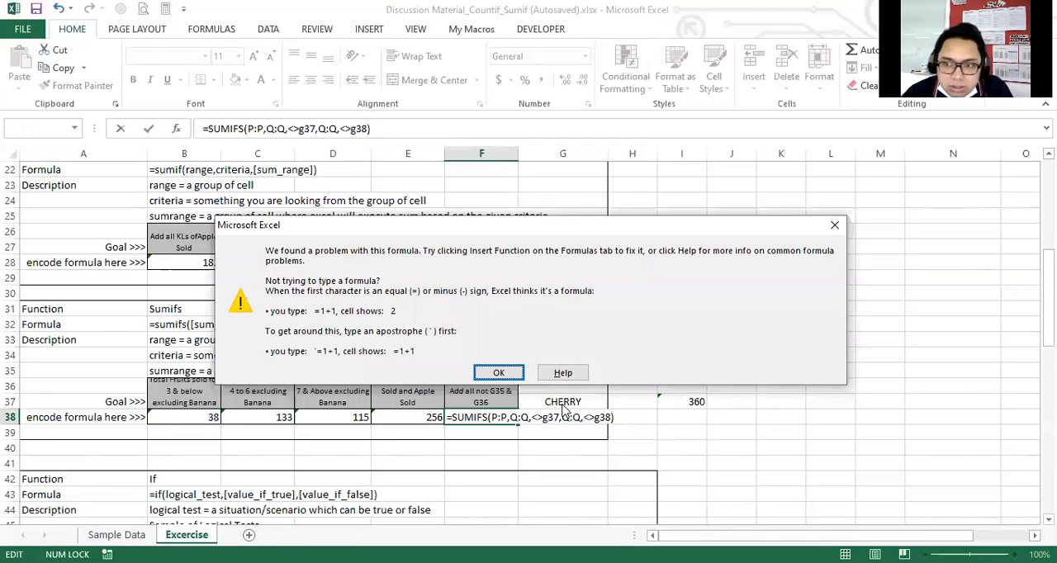
{"action": "left_click", "coordinate": [831, 224]}
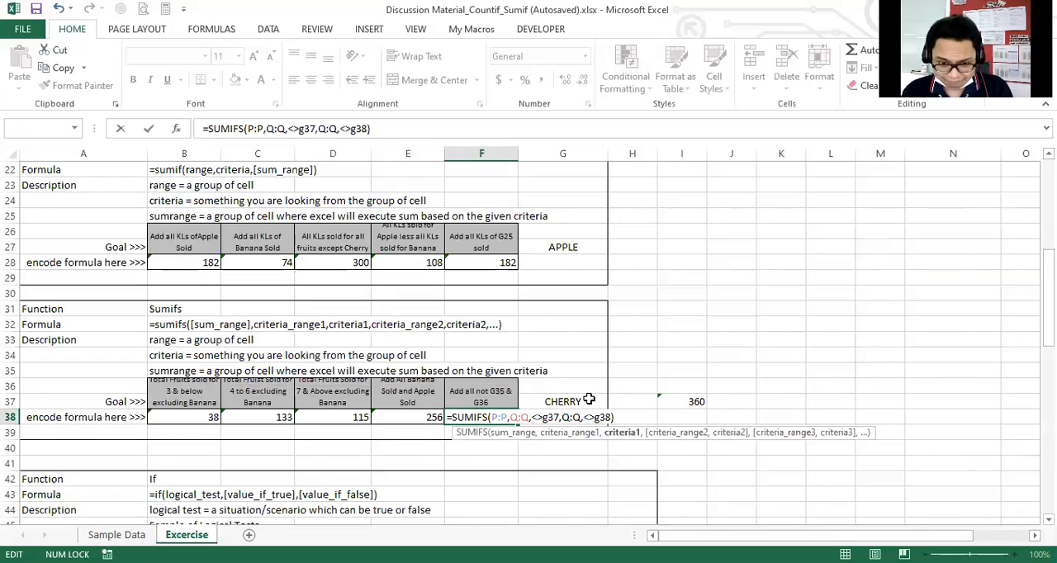
Rewrite the first criterion in the F38 formula as "<>"&g37.
{"action": "type", "text": "\""}
{"action": "key", "text": "Right"}
{"action": "key", "text": "Right"}
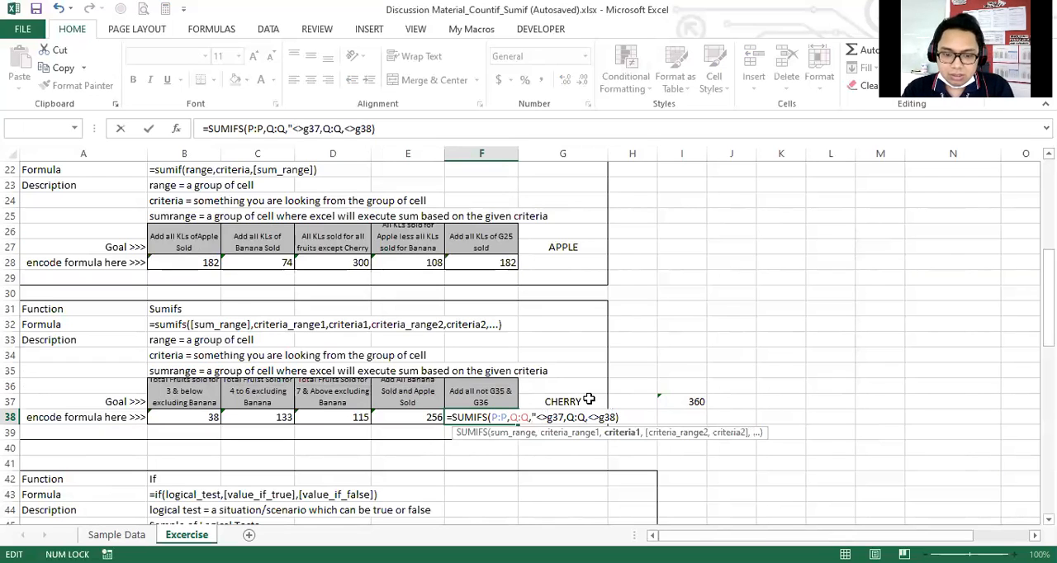
{"action": "type", "text": "\""}
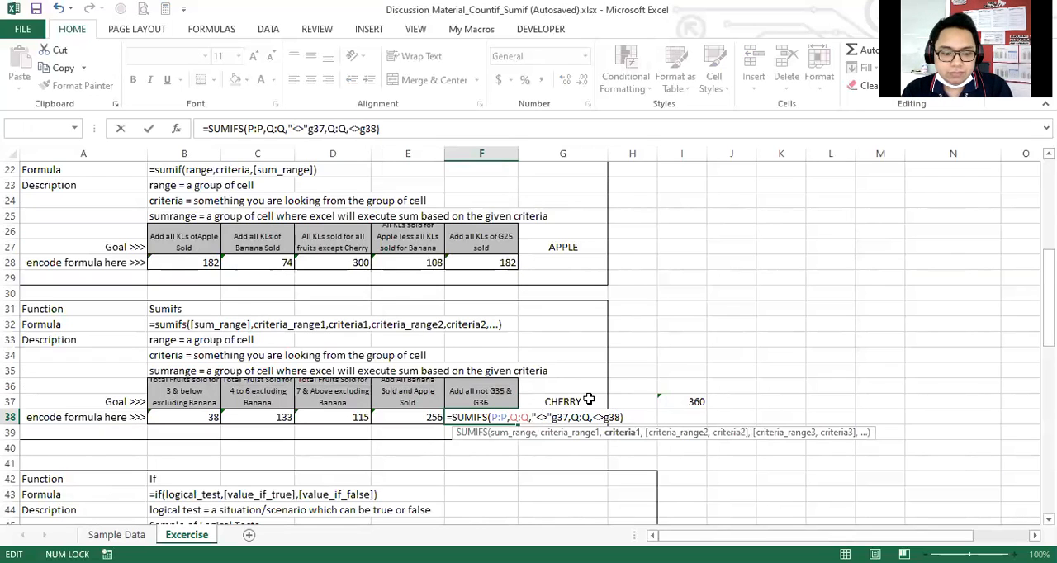
{"action": "type", "text": "&"}
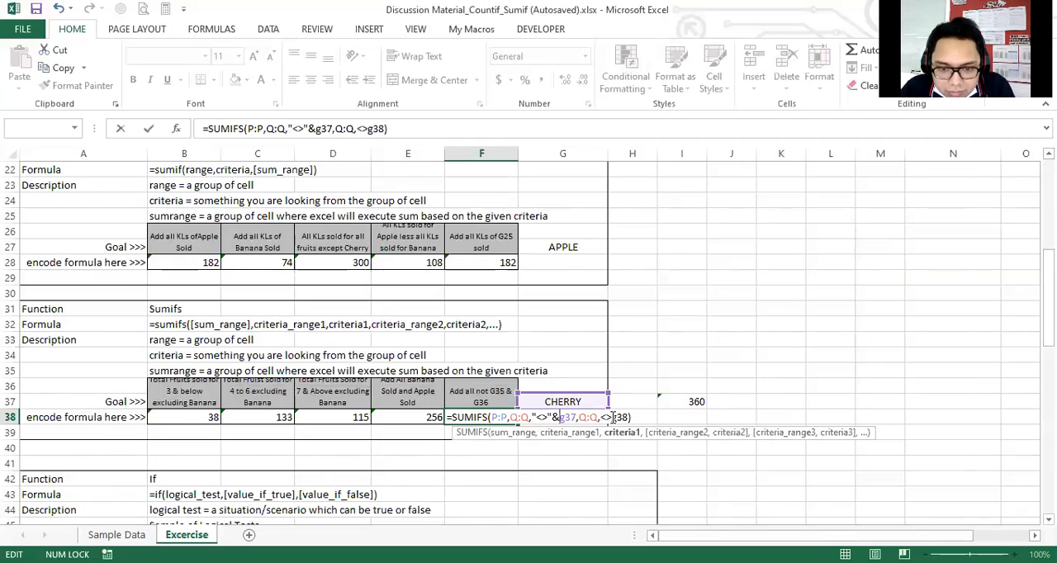
Rewrite the second criterion as "<>"&g38 and enter the corrected F38 formula.
{"action": "left_click", "coordinate": [614, 417]}
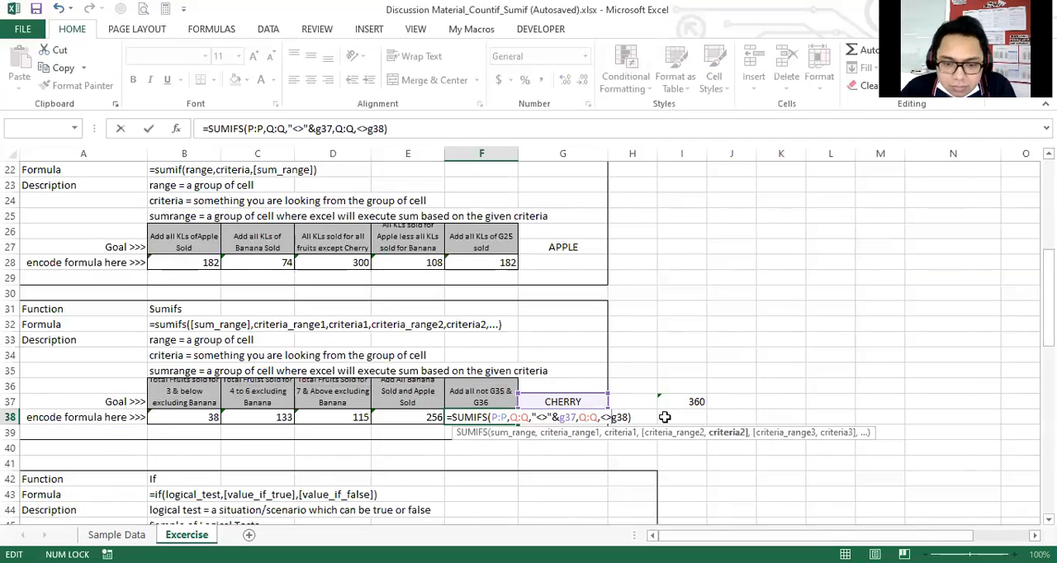
{"action": "type", "text": "&"}
{"action": "key", "text": "Left"}
{"action": "key", "text": "Left"}
{"action": "key", "text": "Left"}
{"action": "type", "text": "\""}
{"action": "key", "text": "Right"}
{"action": "key", "text": "Right"}
{"action": "key", "text": "Right"}
{"action": "key", "text": "Right"}
{"action": "key", "text": "Right"}
{"action": "key", "text": "Left"}
{"action": "key", "text": "Left"}
{"action": "key", "text": "Left"}
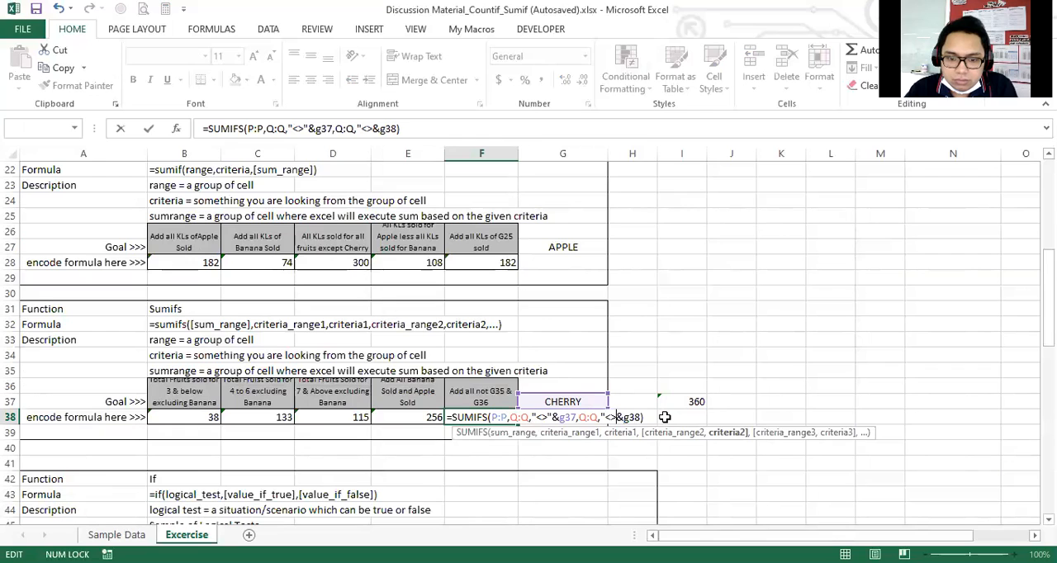
{"action": "type", "text": "\""}
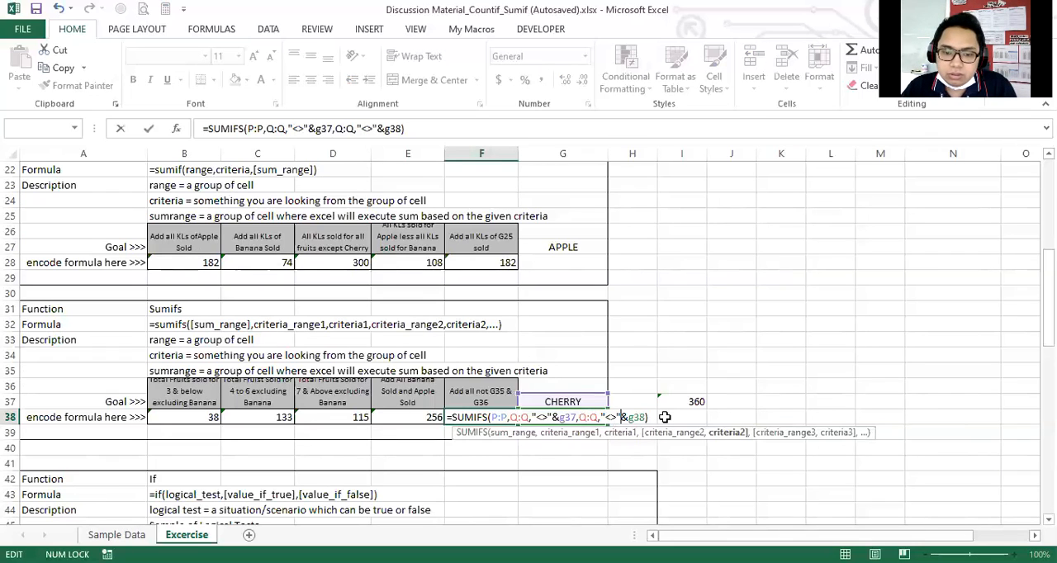
{"action": "key", "text": "Return"}
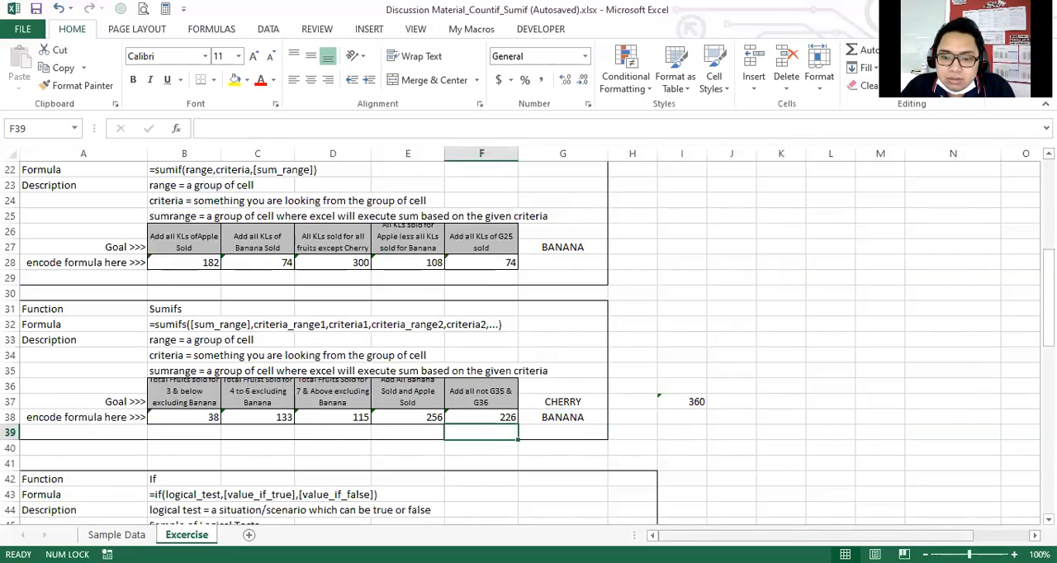
Examine the excluded fruits in G37:G38 against the F38 result and the SUMIFS formula in E38.
{"action": "mouse_move", "coordinate": [913, 536]}
{"action": "left_mouse_down"}
{"action": "mouse_move", "coordinate": [956, 536]}
{"action": "mouse_move", "coordinate": [906, 535]}
{"action": "left_mouse_up"}
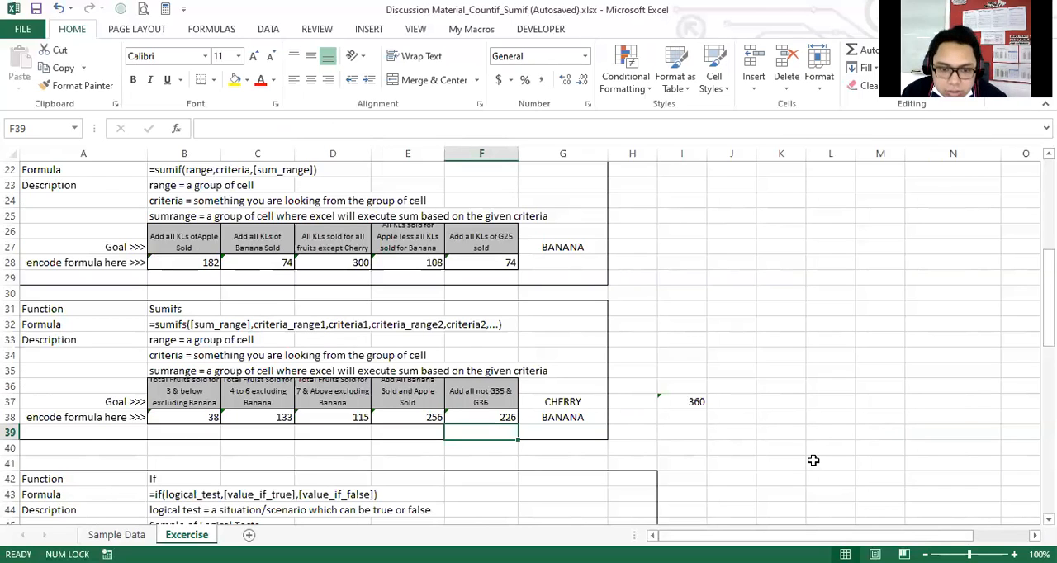
{"action": "key", "text": "Up"}
{"action": "key", "text": "Right"}
{"action": "key", "text": "Up"}
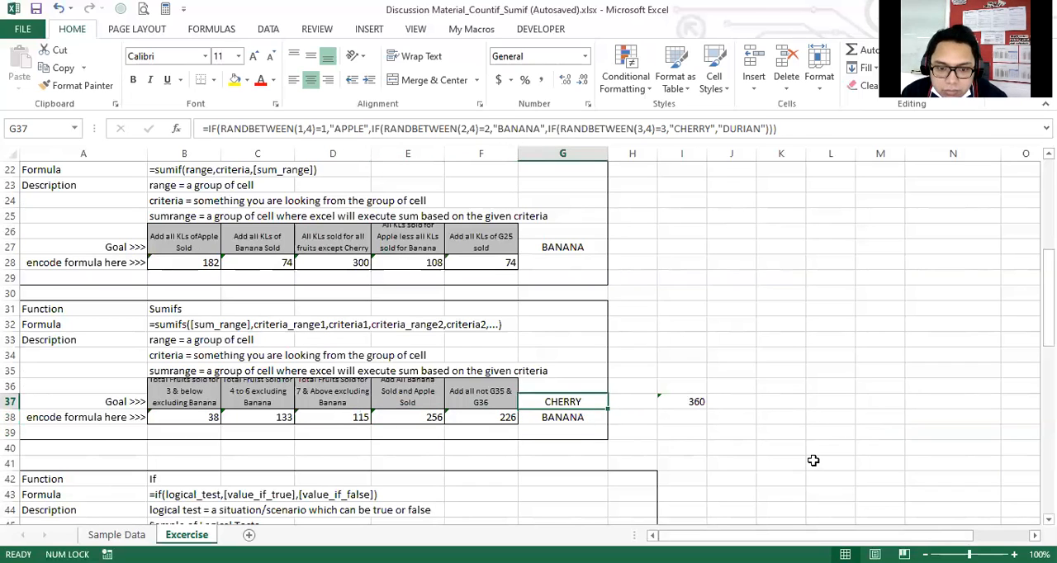
{"action": "key", "text": "Right"}
{"action": "key", "text": "Left"}
{"action": "key", "text": "Right"}
{"action": "key", "text": "Right"}
{"action": "key", "text": "Left"}
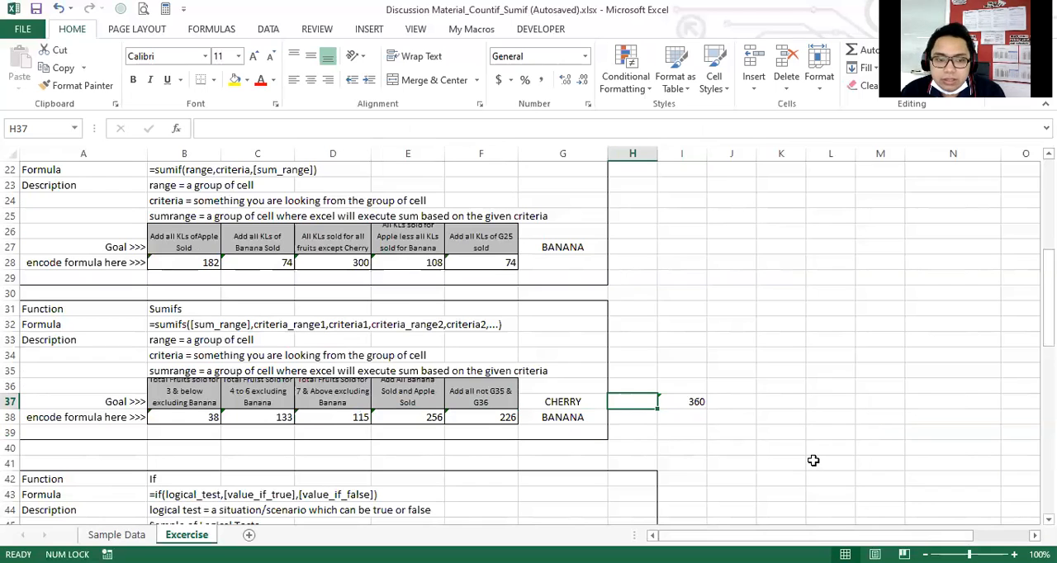
{"action": "left_click_drag", "start_coordinate": [584, 405], "coordinate": [586, 415]}
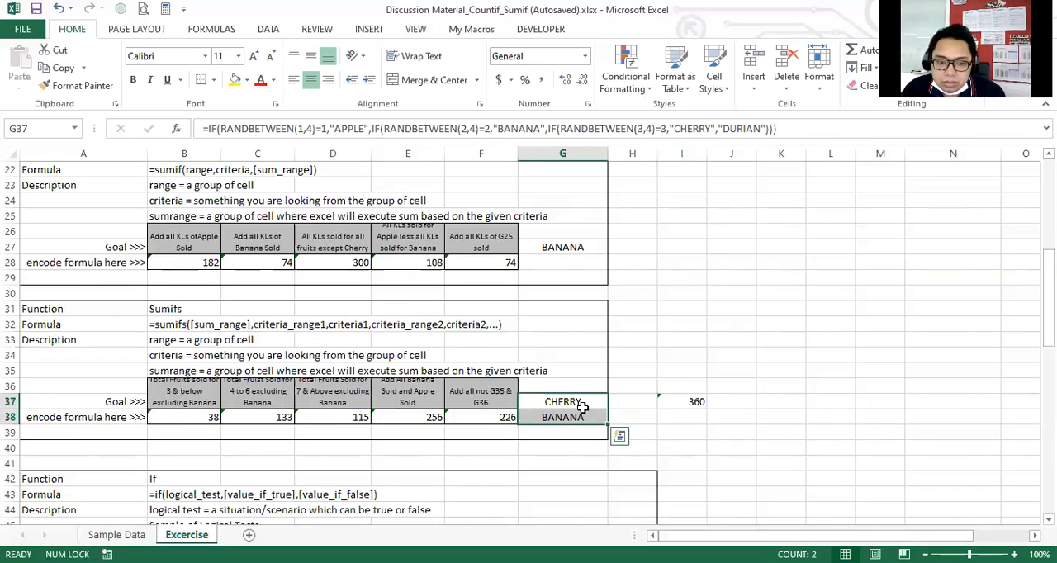
{"action": "left_click", "coordinate": [434, 421]}
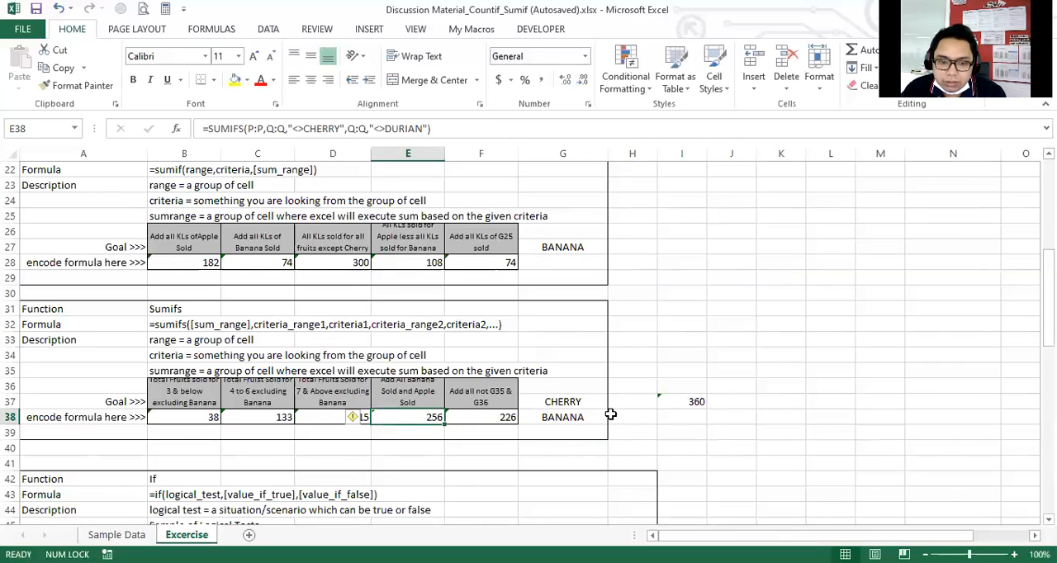
Recalculate the random fruit criteria in G37:G38 several times to check how the F38 result responds.
{"action": "left_click", "coordinate": [577, 400]}
{"action": "key", "text": "Return"}
{"action": "key", "text": "F2"}
{"action": "key", "text": "Return"}
{"action": "key", "text": "Return"}
{"action": "key", "text": "Return"}
{"action": "key", "text": "Return"}
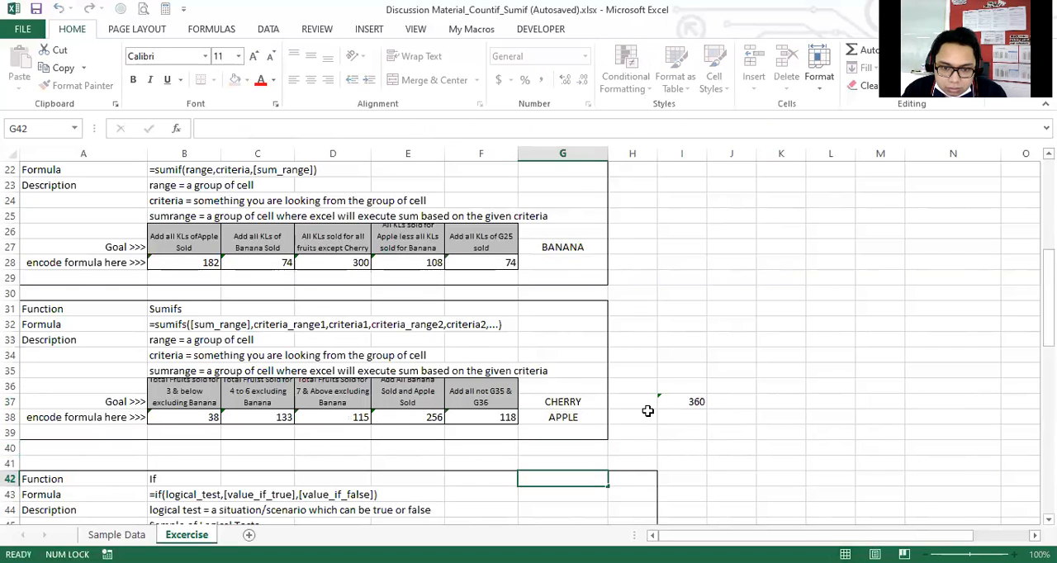
{"action": "key", "text": "Return"}
{"action": "key", "text": "Return"}
{"action": "key", "text": "Return"}
{"action": "key", "text": "Up"}
{"action": "key", "text": "Up"}
{"action": "key", "text": "Up"}
{"action": "key", "text": "Up"}
{"action": "key", "text": "Up"}
{"action": "key", "text": "Up"}
{"action": "key", "text": "Up"}
{"action": "key", "text": "Up"}
{"action": "key", "text": "Up"}
{"action": "key", "text": "Return"}
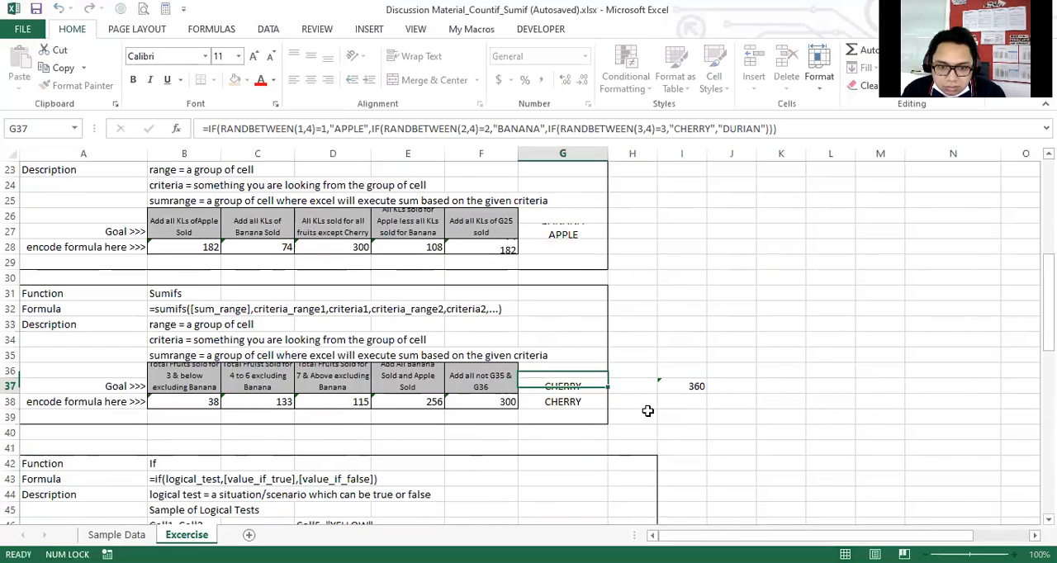
Keep recalculating the random fruits in G37:G38 and compare the F38 total for each new pair.
{"action": "key", "text": "Return"}
{"action": "key", "text": "Return"}
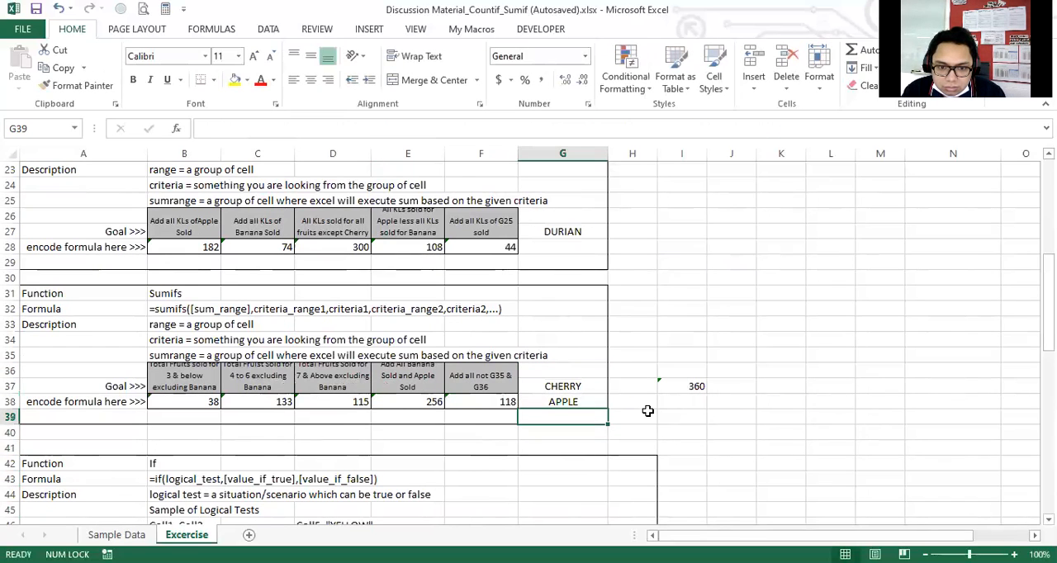
{"action": "key", "text": "Return"}
{"action": "key", "text": "Return"}
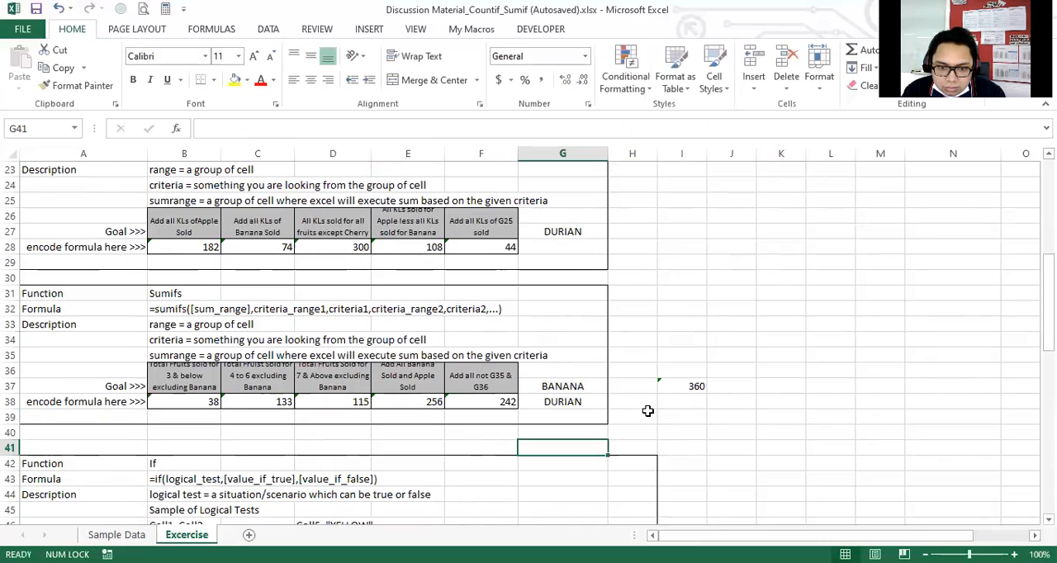
{"action": "key", "text": "Return"}
{"action": "key", "text": "Return"}
{"action": "key", "text": "Return"}
{"action": "key", "text": "Return"}
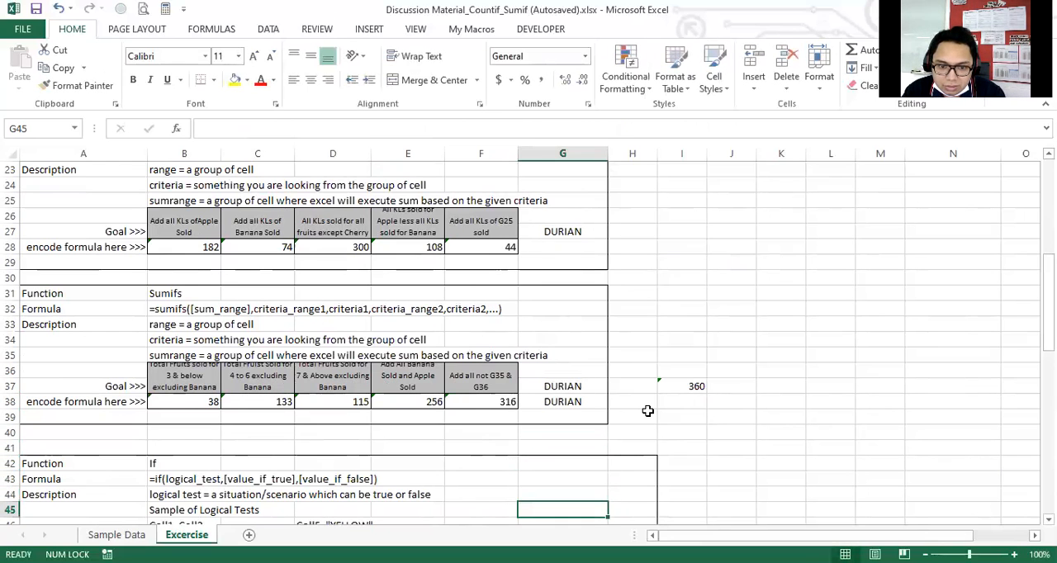
{"action": "key", "text": "Return"}
{"action": "key", "text": "Return"}
{"action": "key", "text": "Up"}
{"action": "key", "text": "Up"}
{"action": "key", "text": "Up"}
{"action": "key", "text": "Up"}
{"action": "key", "text": "Up"}
{"action": "key", "text": "Up"}
{"action": "key", "text": "Up"}
{"action": "key", "text": "Up"}
{"action": "key", "text": "Up"}
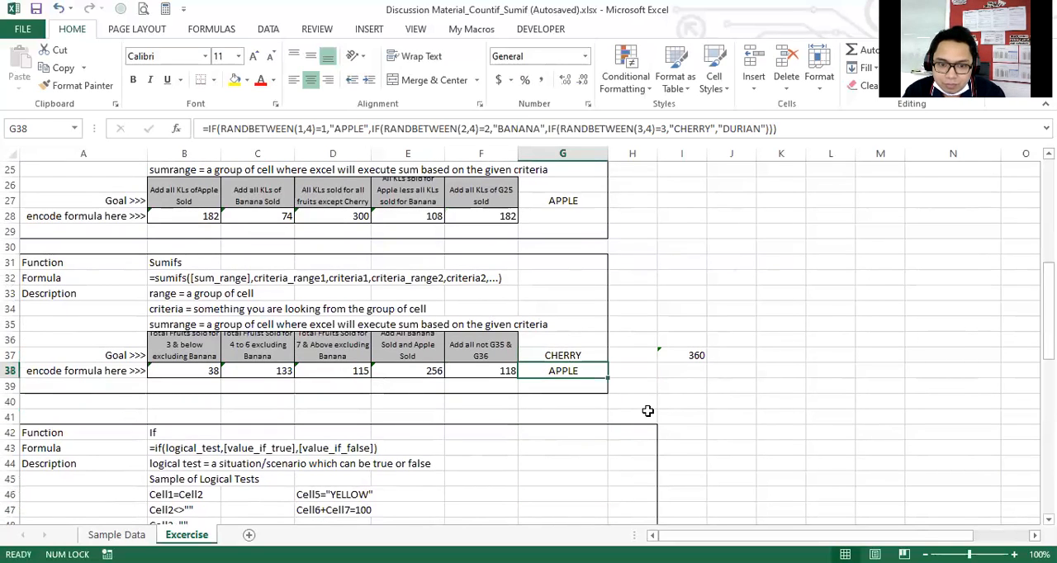
{"action": "key", "text": "Return"}
{"action": "key", "text": "Return"}
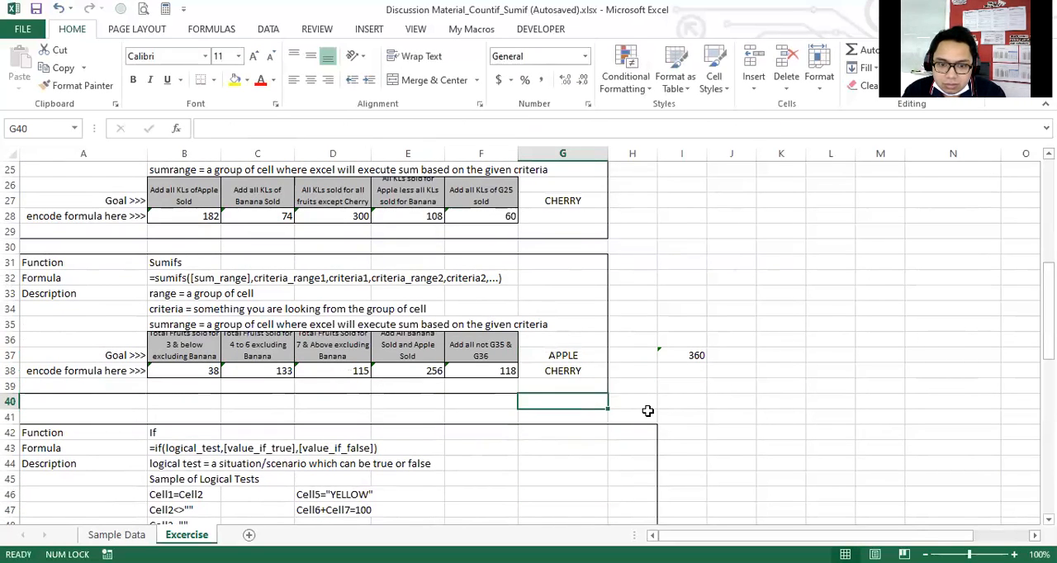
{"action": "key", "text": "Return"}
{"action": "key", "text": "Return"}
{"action": "key", "text": "F2"}
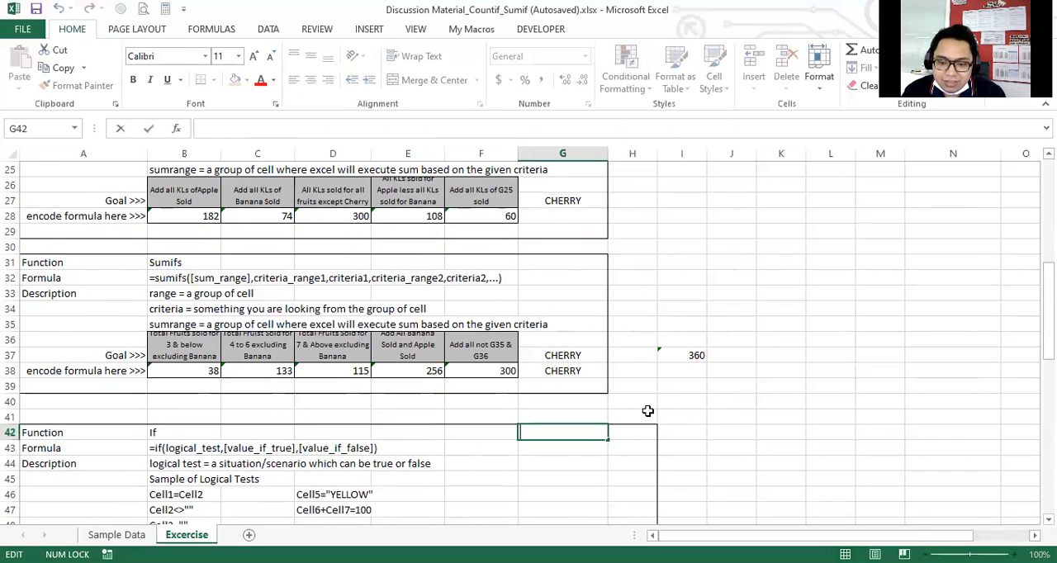
{"action": "key", "text": "Return"}
{"action": "key", "text": "Up"}
{"action": "key", "text": "Up"}
{"action": "key", "text": "Up"}
{"action": "key", "text": "Up"}
{"action": "key", "text": "Up"}
{"action": "key", "text": "Up"}
{"action": "key", "text": "Return"}
{"action": "key", "text": "F2"}
{"action": "key", "text": "Return"}
{"action": "key", "text": "Return"}
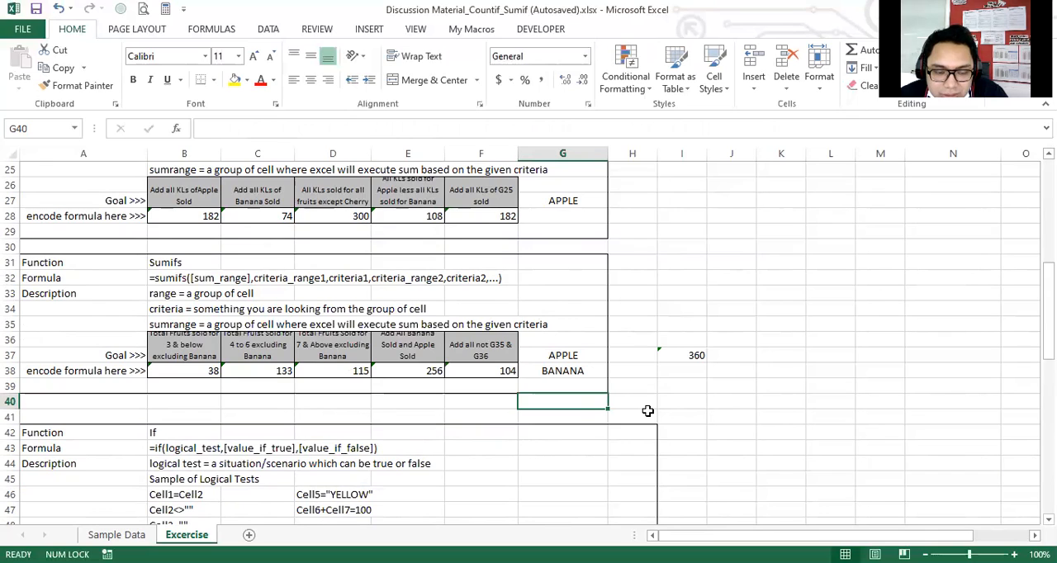
Check which fruits the E38 formula excludes and recalculate until G37:G38 show the same pair, CHERRY and DURIAN.
{"action": "left_click", "coordinate": [415, 370]}
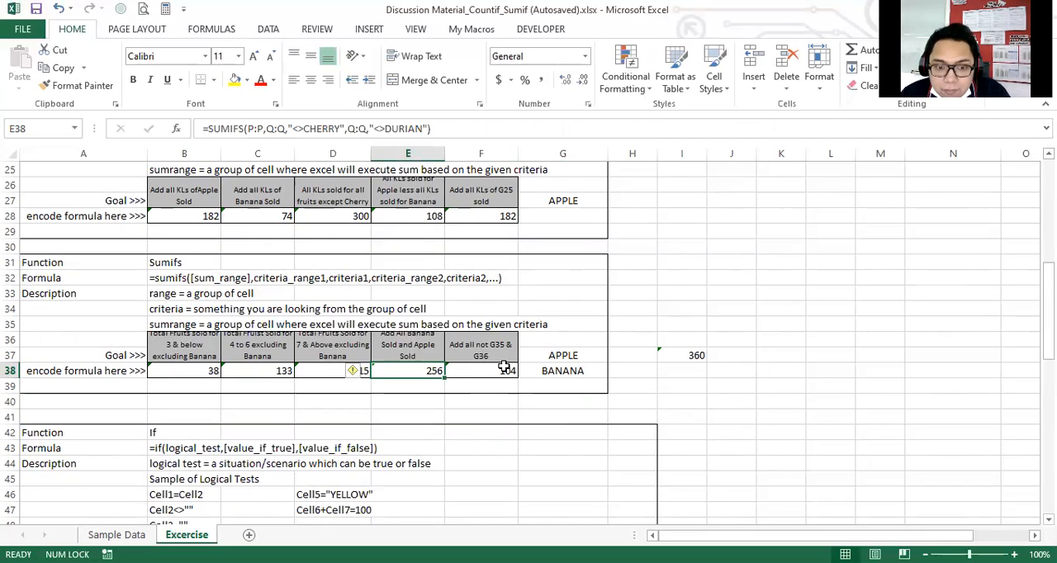
{"action": "left_click", "coordinate": [596, 360]}
{"action": "key", "text": "Return"}
{"action": "key", "text": "Return"}
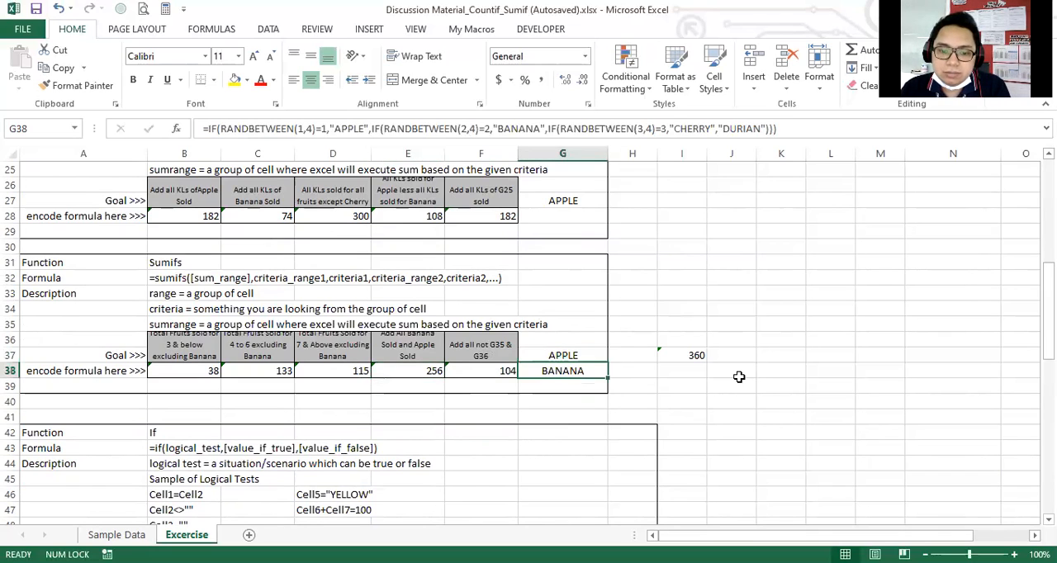
{"action": "key", "text": "Return"}
{"action": "key", "text": "Return"}
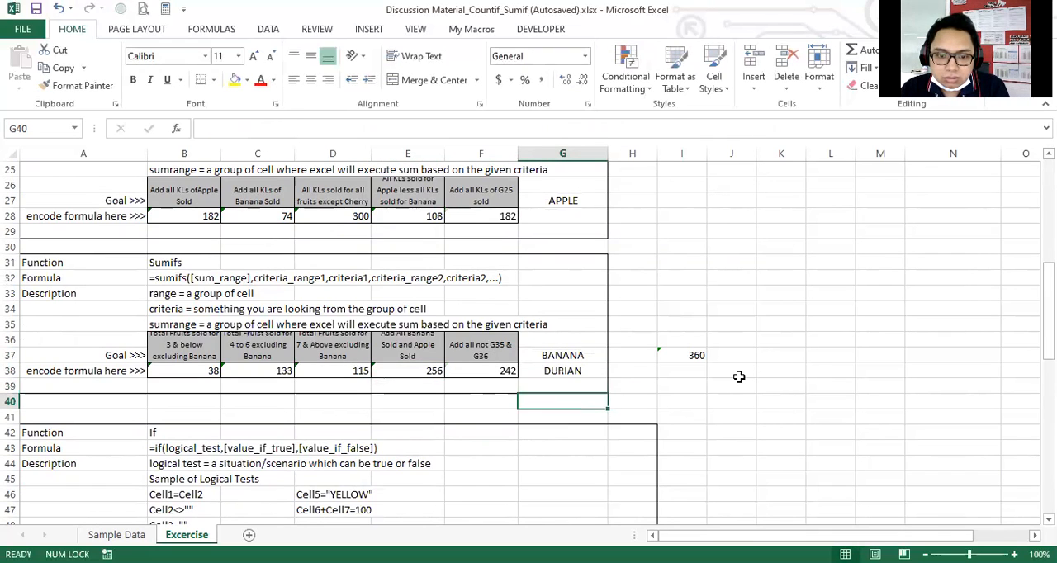
{"action": "key", "text": "Return"}
{"action": "key", "text": "Return"}
{"action": "key", "text": "Return"}
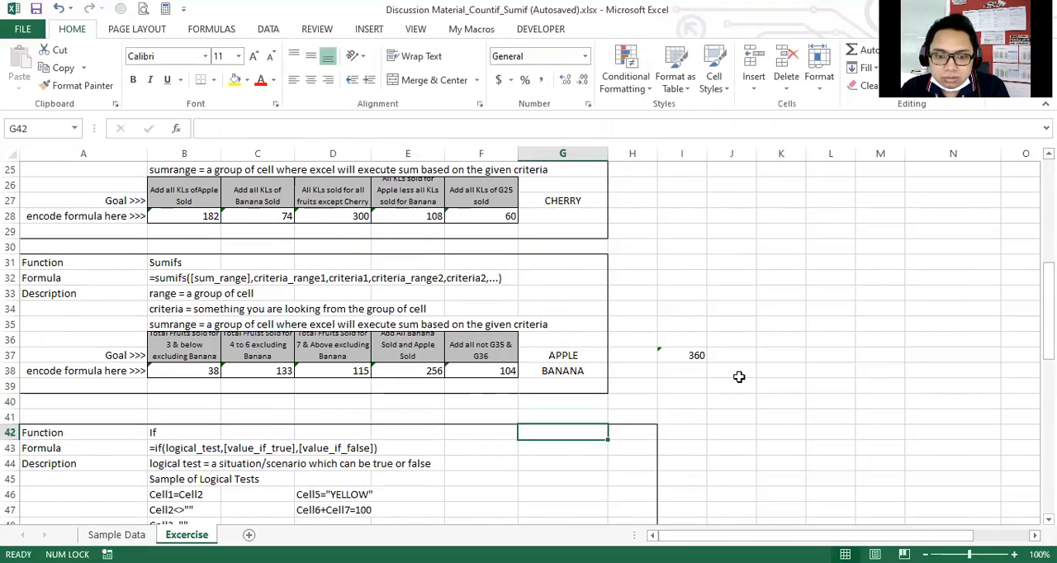
{"action": "key", "text": "F2"}
{"action": "key", "text": "Return"}
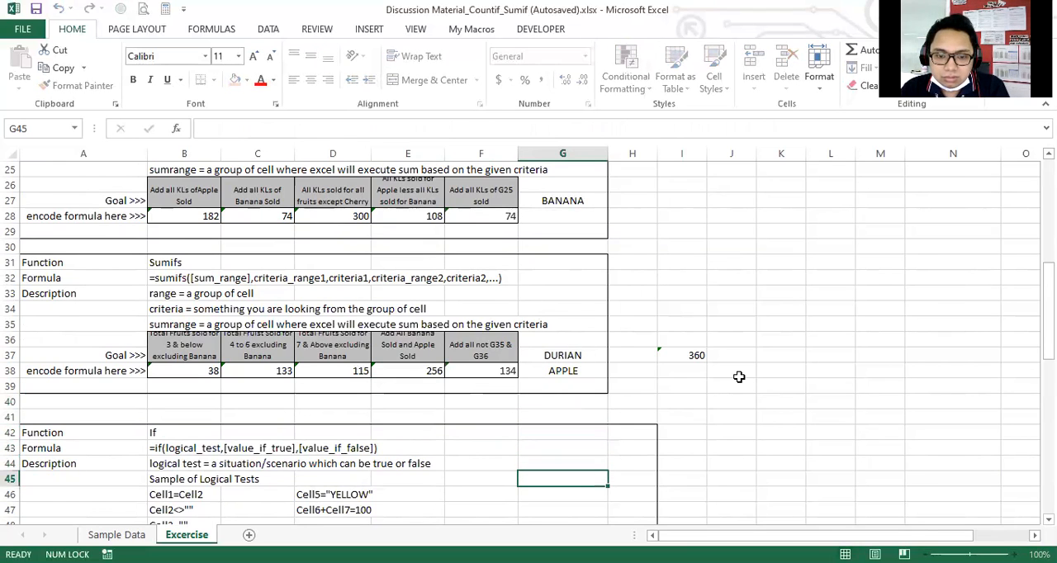
{"action": "key", "text": "F2"}
{"action": "key", "text": "Return"}
{"action": "key", "text": "F2"}
{"action": "key", "text": "Return"}
{"action": "key", "text": "F2"}
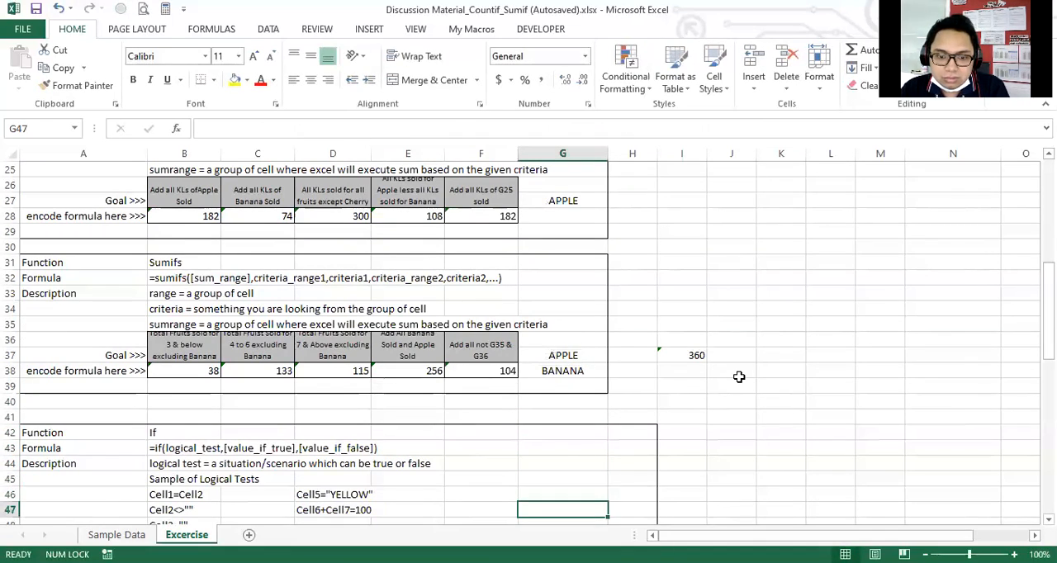
{"action": "key", "text": "Return"}
{"action": "left_click", "coordinate": [596, 334]}
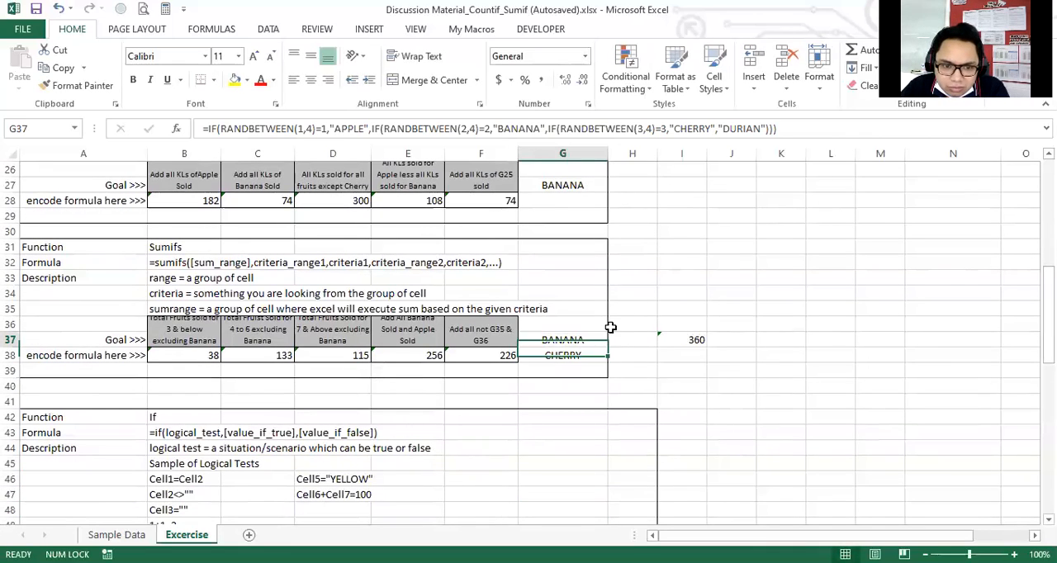
{"action": "key", "text": "F2"}
{"action": "key", "text": "Return"}
{"action": "key", "text": "F2"}
{"action": "key", "text": "Return"}
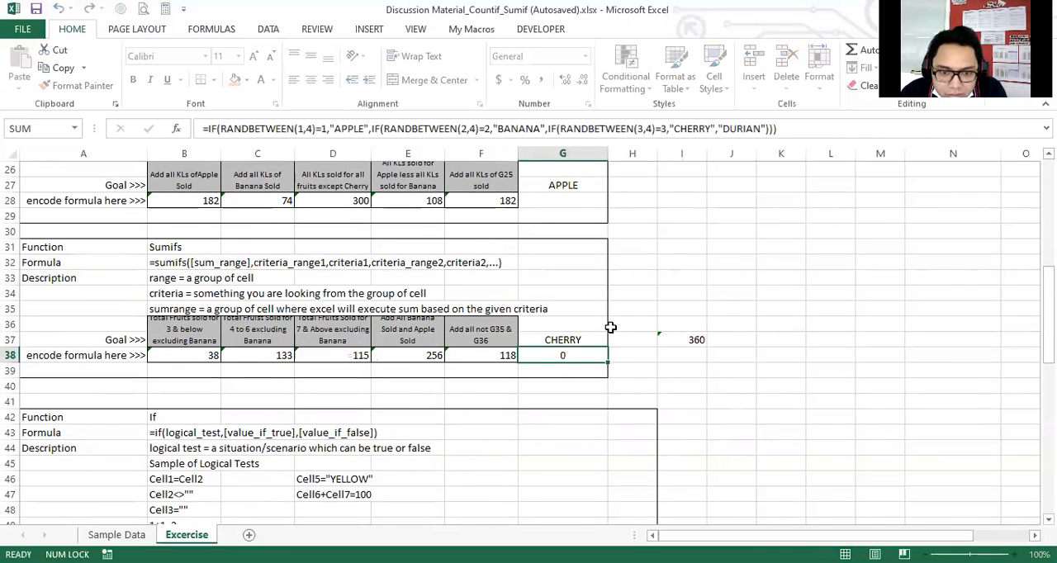
{"action": "key", "text": "Return"}
{"action": "key", "text": "F2"}
{"action": "key", "text": "Return"}
{"action": "key", "text": "F2"}
{"action": "key", "text": "Return"}
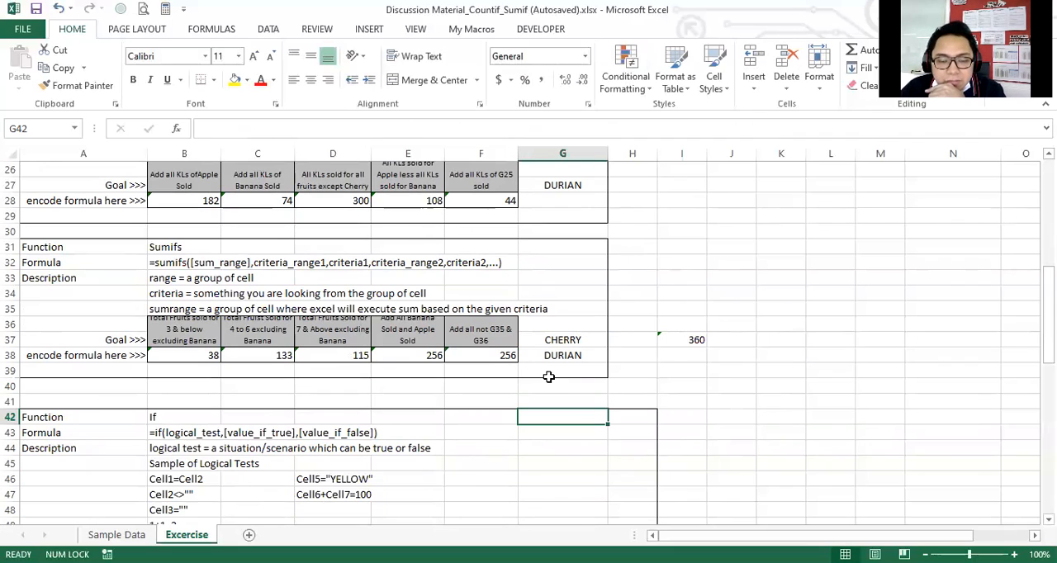
Inspect the F38 SUMIFS formula and examine the quantity and fruit data in columns P and Q that it refers to.
{"action": "left_click", "coordinate": [486, 356]}
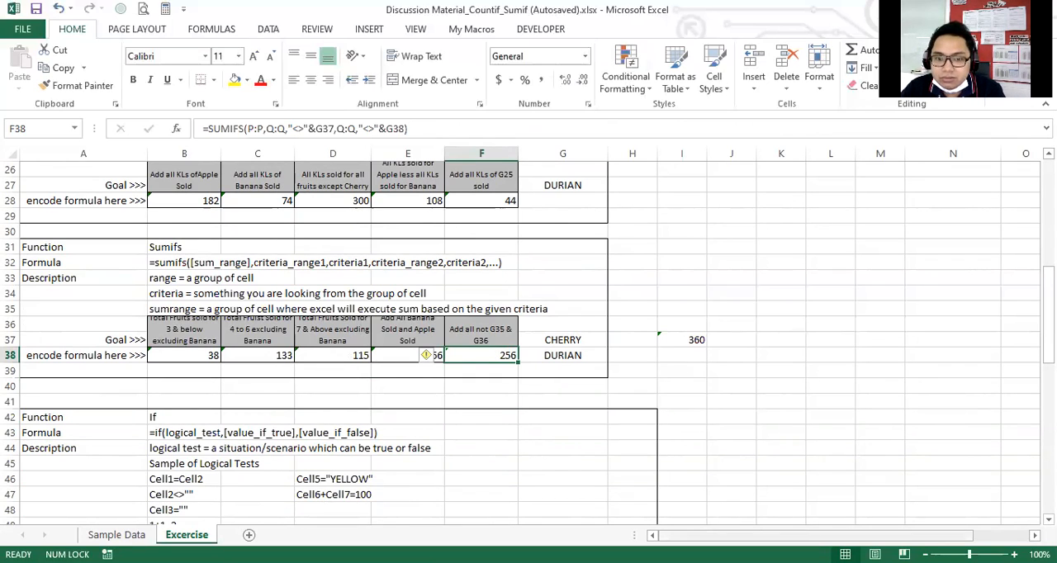
{"action": "scroll", "coordinate": [804, 318], "scroll_direction": "right", "scroll_amount": 3}
{"action": "scroll", "coordinate": [804, 318], "scroll_direction": "up", "scroll_amount": 8}
{"action": "scroll", "coordinate": [816, 307], "scroll_direction": "down", "scroll_amount": 2}
{"action": "scroll", "coordinate": [815, 307], "scroll_direction": "up", "scroll_amount": 2}
{"action": "scroll", "coordinate": [816, 307], "scroll_direction": "down", "scroll_amount": 3}
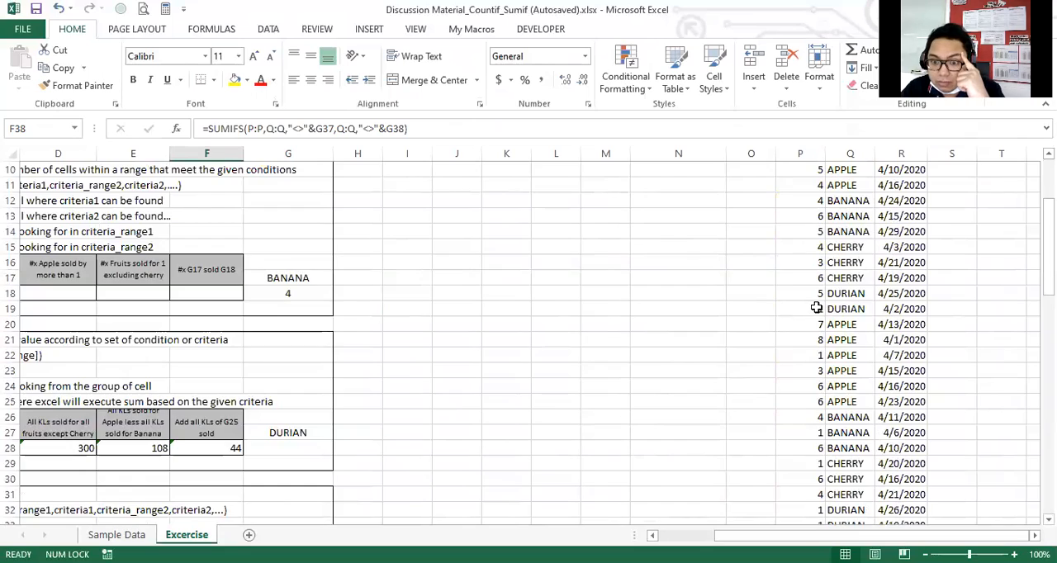
{"action": "scroll", "coordinate": [816, 307], "scroll_direction": "down", "scroll_amount": 5}
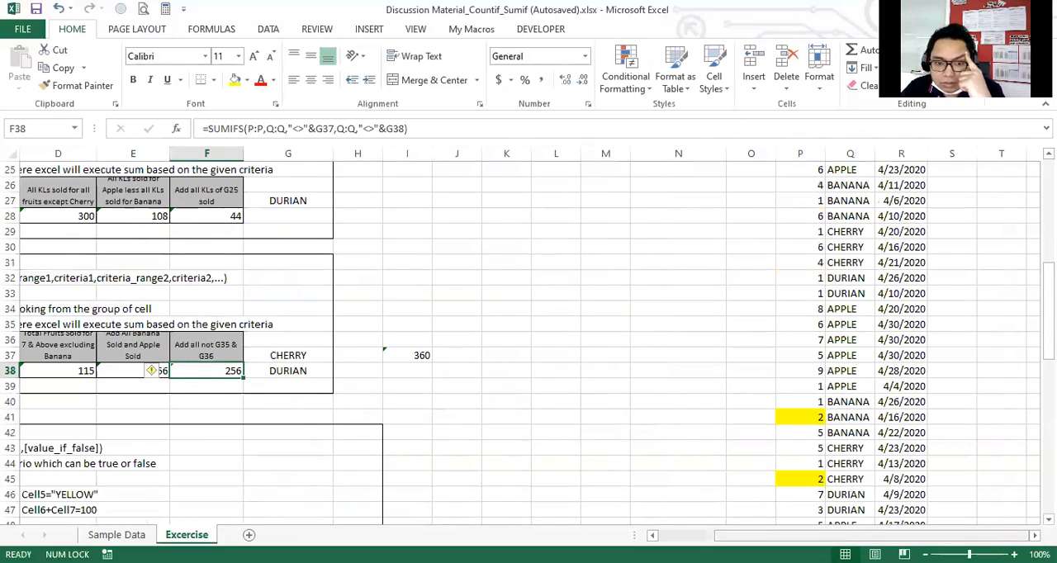
Review the Countif, Countifs, Sumif and Sumifs exercise blocks on the Excercise sheet, including the formula descriptions and goals.
{"action": "scroll", "coordinate": [595, 425], "scroll_direction": "left", "scroll_amount": 5}
{"action": "scroll", "coordinate": [598, 424], "scroll_direction": "up", "scroll_amount": 9}
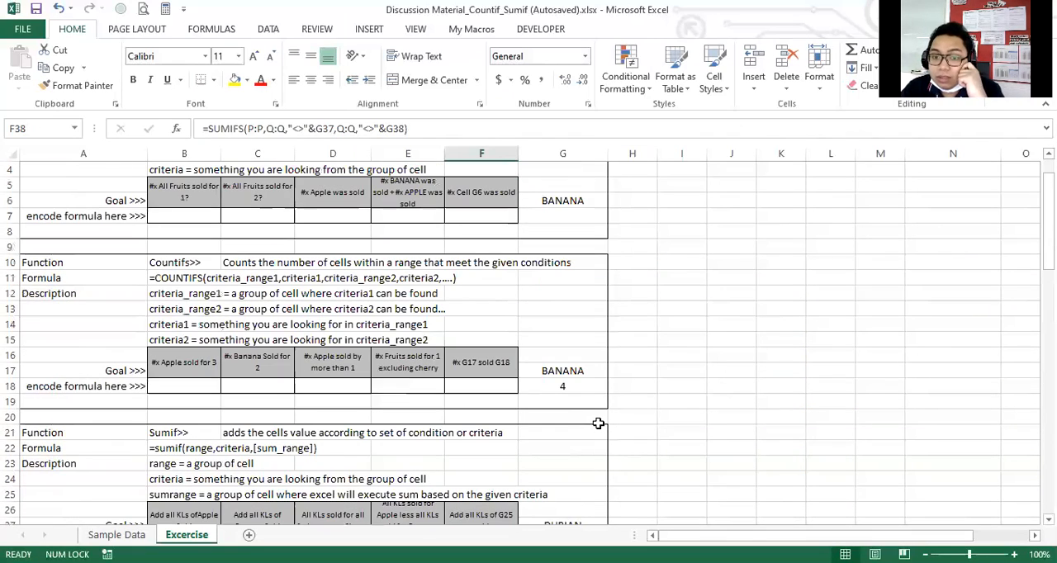
{"action": "scroll", "coordinate": [597, 423], "scroll_direction": "down", "scroll_amount": 5}
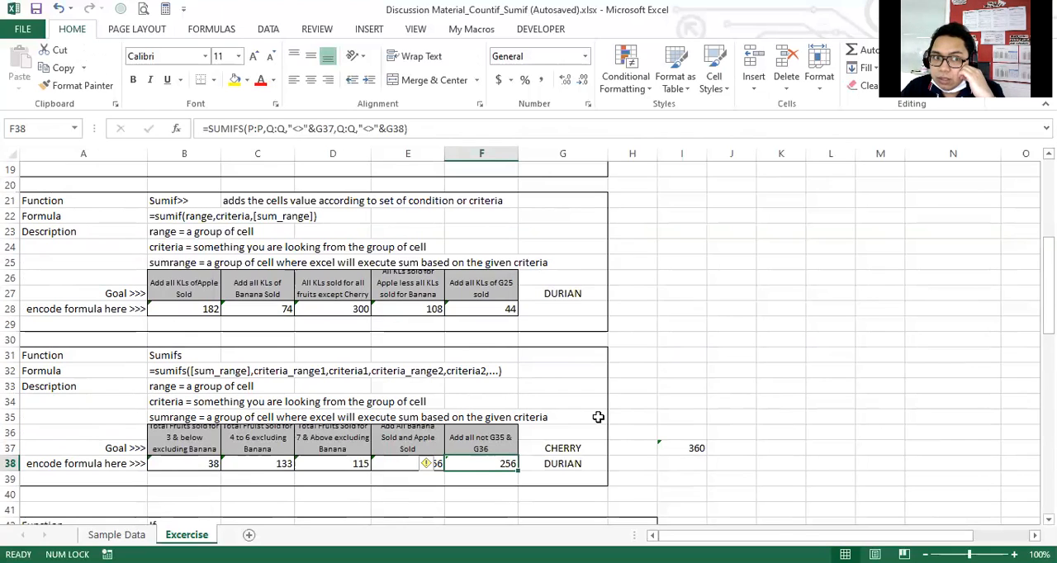
{"action": "scroll", "coordinate": [597, 417], "scroll_direction": "down", "scroll_amount": 2}
{"action": "scroll", "coordinate": [598, 417], "scroll_direction": "up", "scroll_amount": 2}
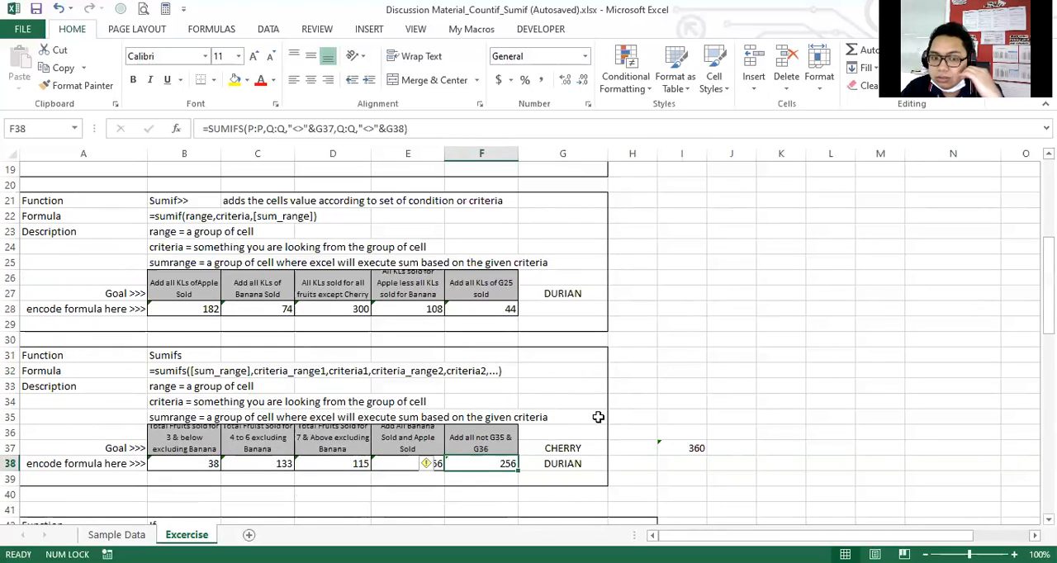
{"action": "scroll", "coordinate": [598, 417], "scroll_direction": "down", "scroll_amount": 1}
{"action": "scroll", "coordinate": [598, 417], "scroll_direction": "up", "scroll_amount": 1}
{"action": "scroll", "coordinate": [598, 417], "scroll_direction": "up", "scroll_amount": 1}
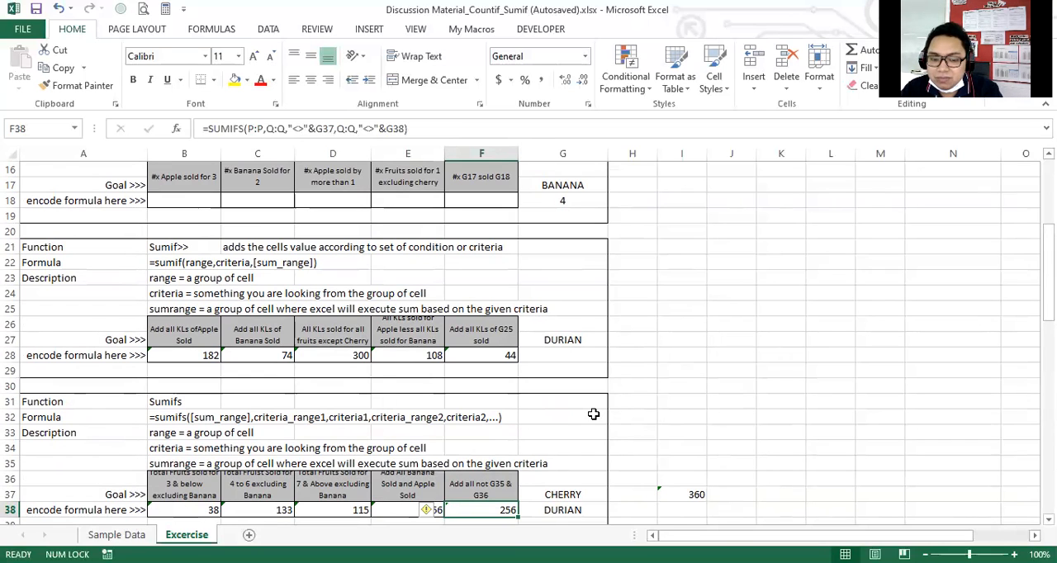
{"action": "scroll", "coordinate": [594, 415], "scroll_direction": "down", "scroll_amount": 1}
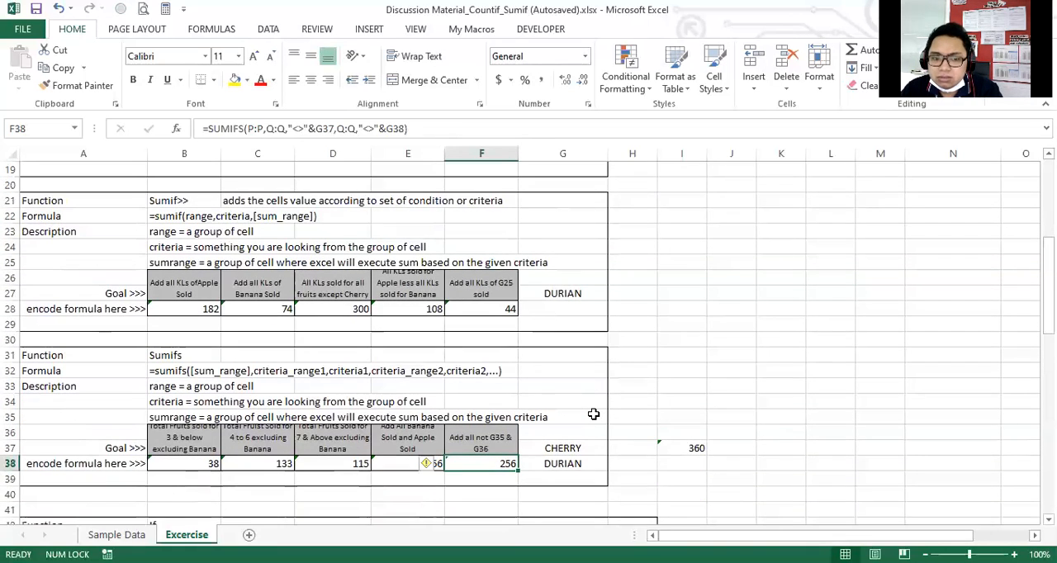
{"action": "scroll", "coordinate": [593, 415], "scroll_direction": "down", "scroll_amount": 1}
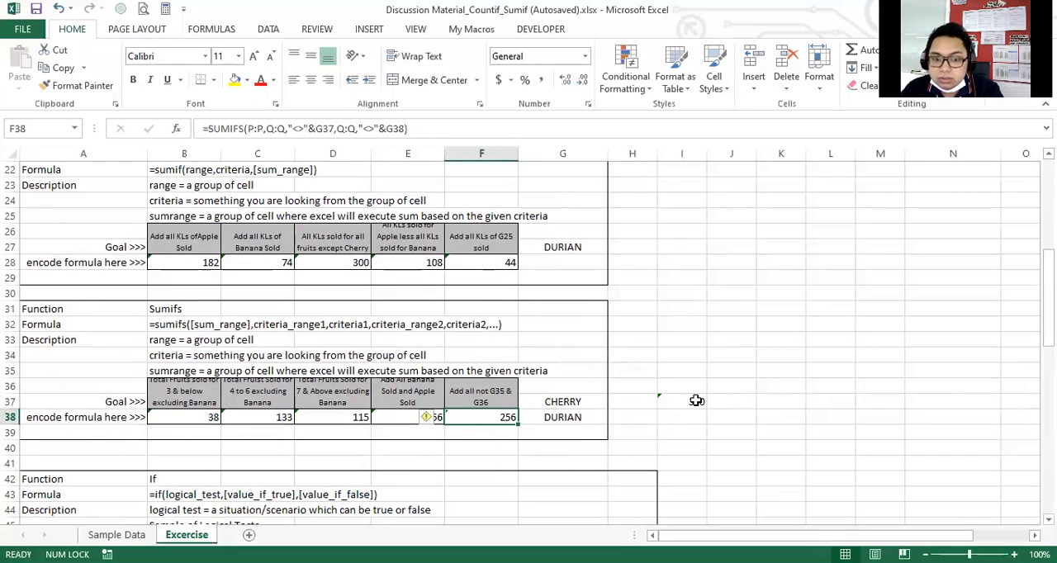
{"action": "scroll", "coordinate": [695, 401], "scroll_direction": "down", "scroll_amount": 2}
{"action": "scroll", "coordinate": [693, 396], "scroll_direction": "up", "scroll_amount": 3}
{"action": "scroll", "coordinate": [691, 394], "scroll_direction": "up", "scroll_amount": 6}
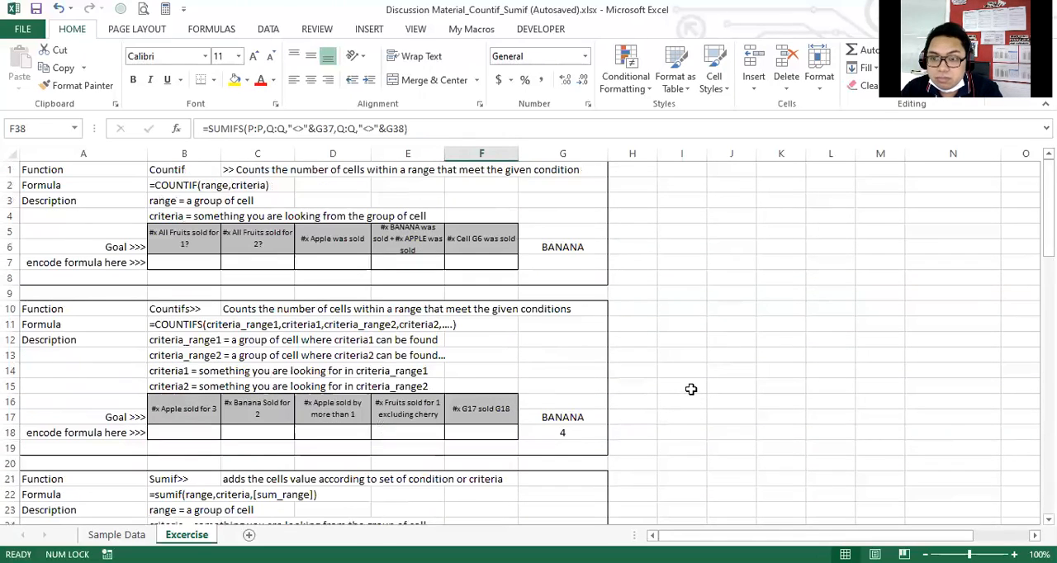
{"action": "scroll", "coordinate": [691, 390], "scroll_direction": "down", "scroll_amount": 3}
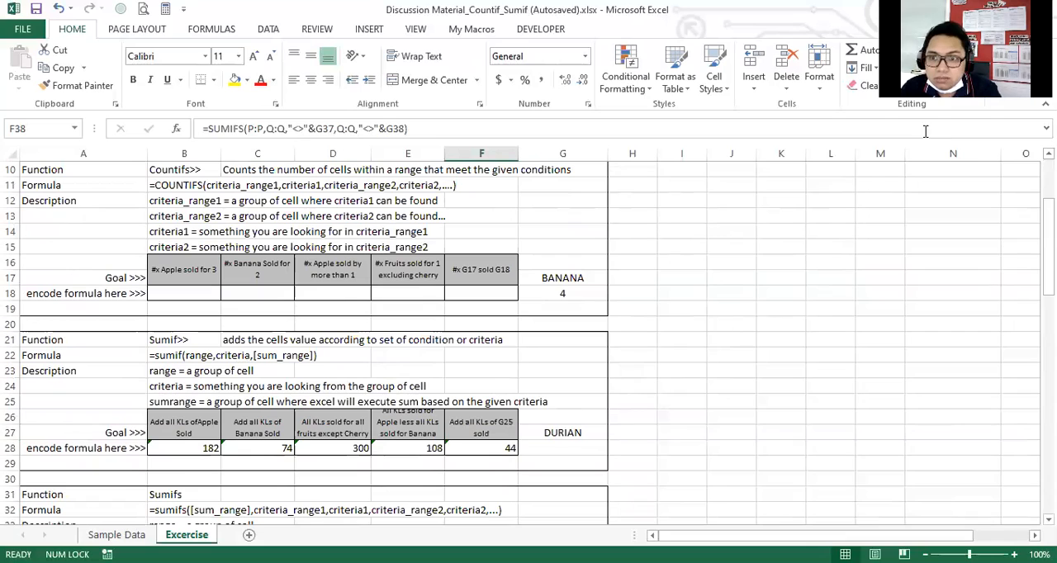